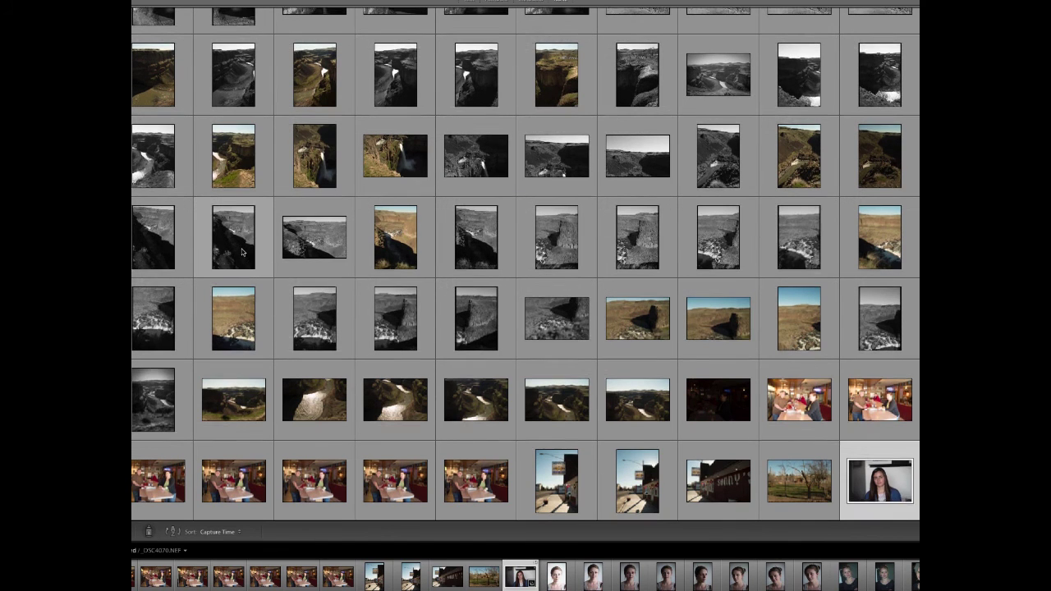
Scroll up and down through the Library grid.
scroll(243, 253, up, 1)
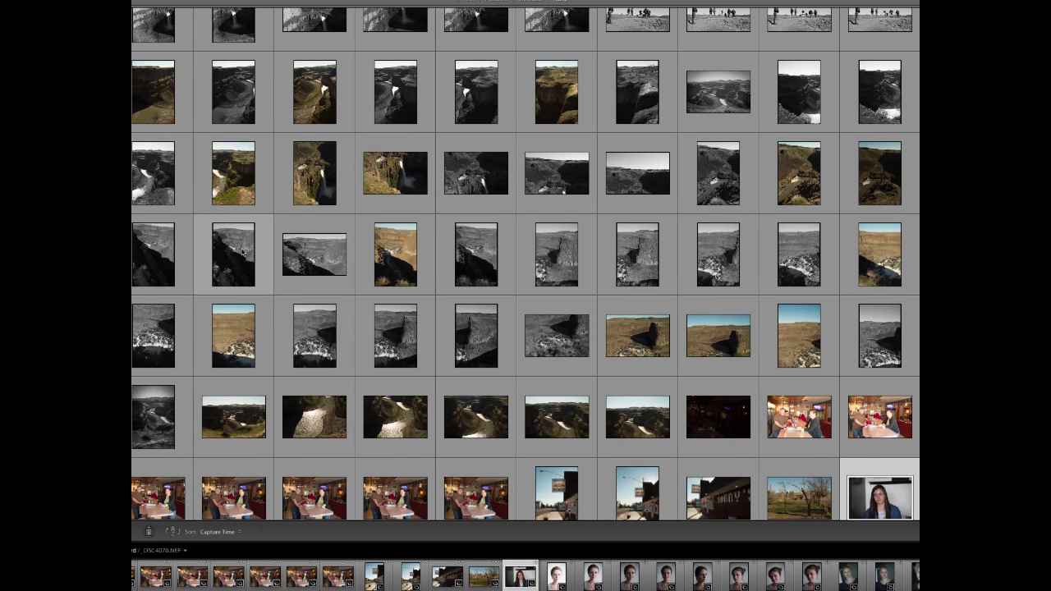
scroll(243, 252, down, 2)
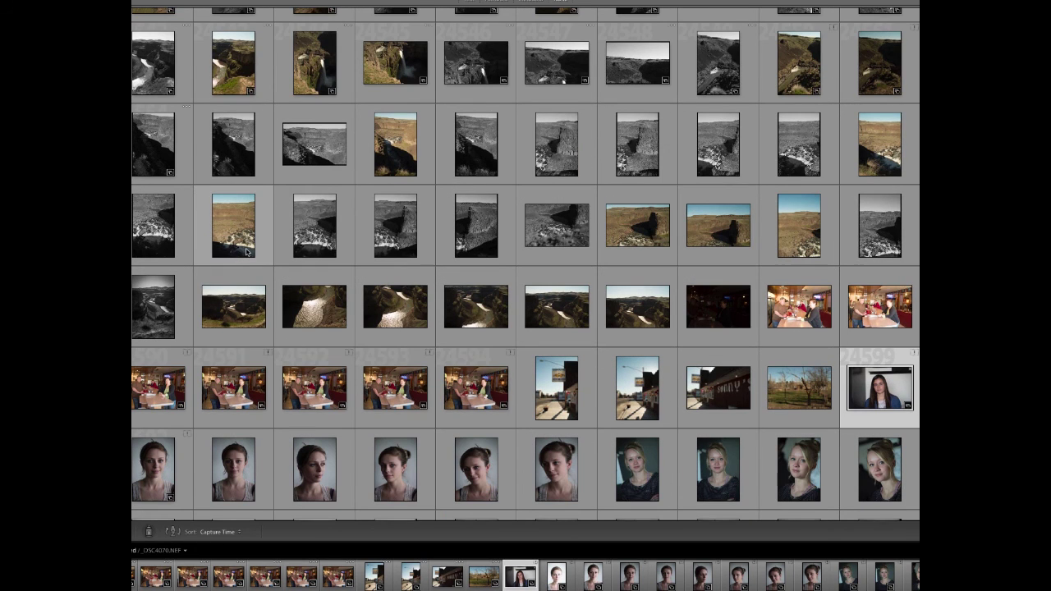
scroll(247, 252, down, 15)
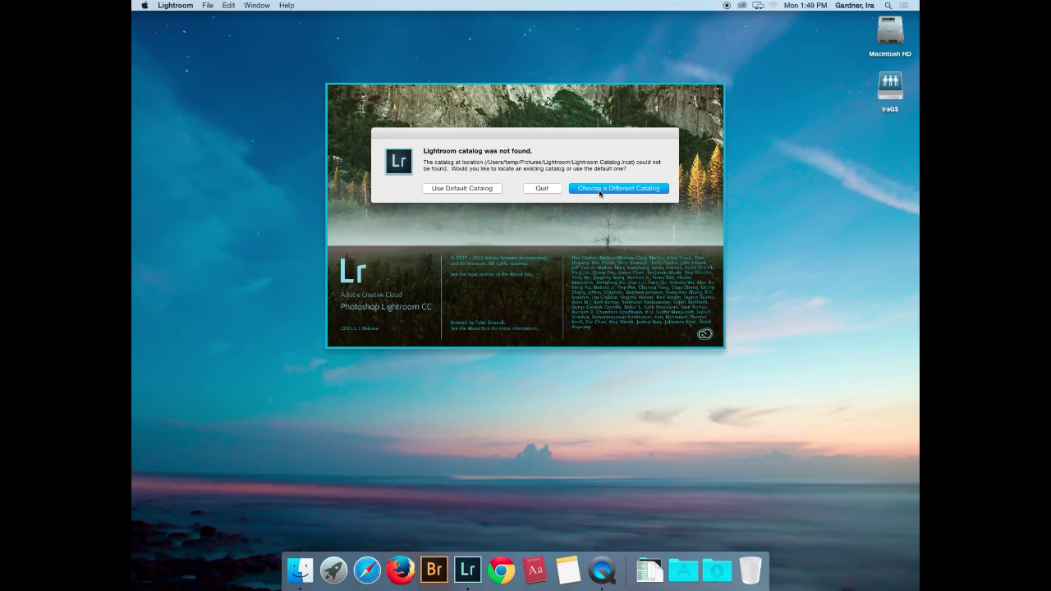
Choose a different catalog and start creating a new catalog from the Select Catalog dialog.
click(599, 188)
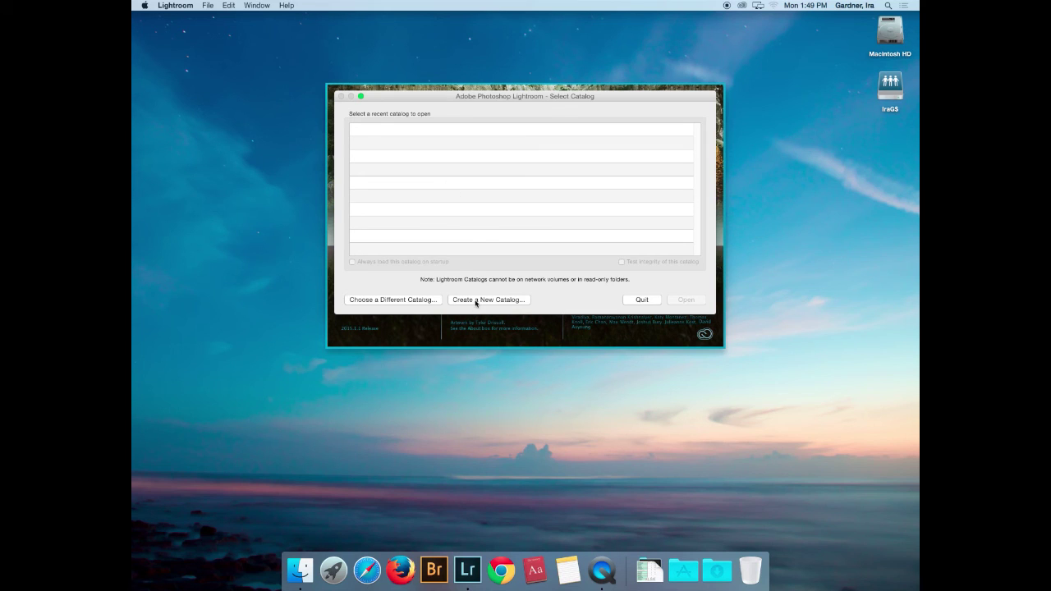
click(475, 302)
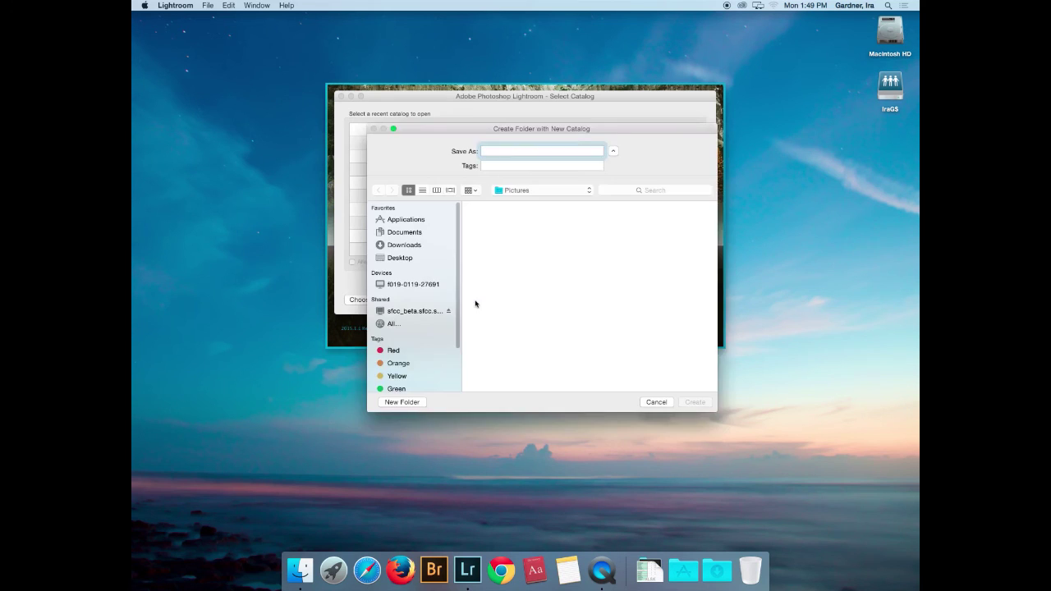
Point the new catalog's location to Users and into the Shared folder.
click(549, 191)
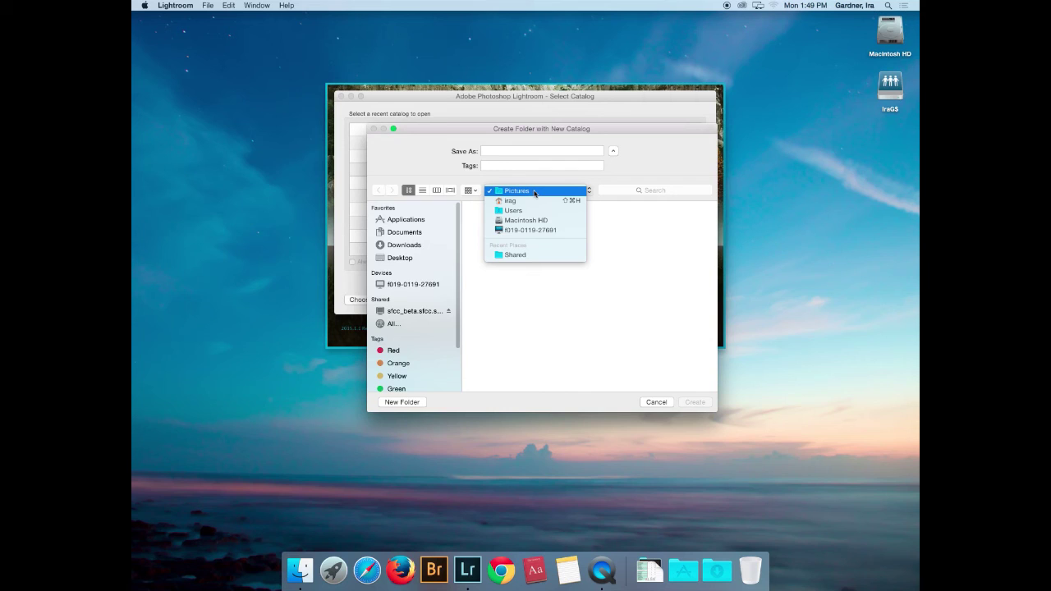
click(534, 192)
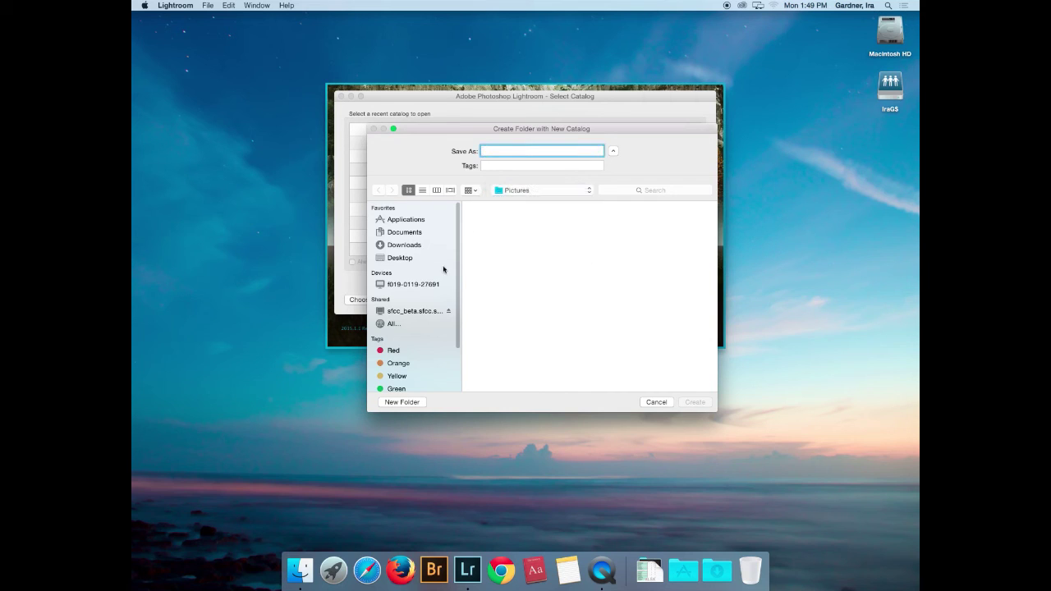
click(562, 192)
click(550, 212)
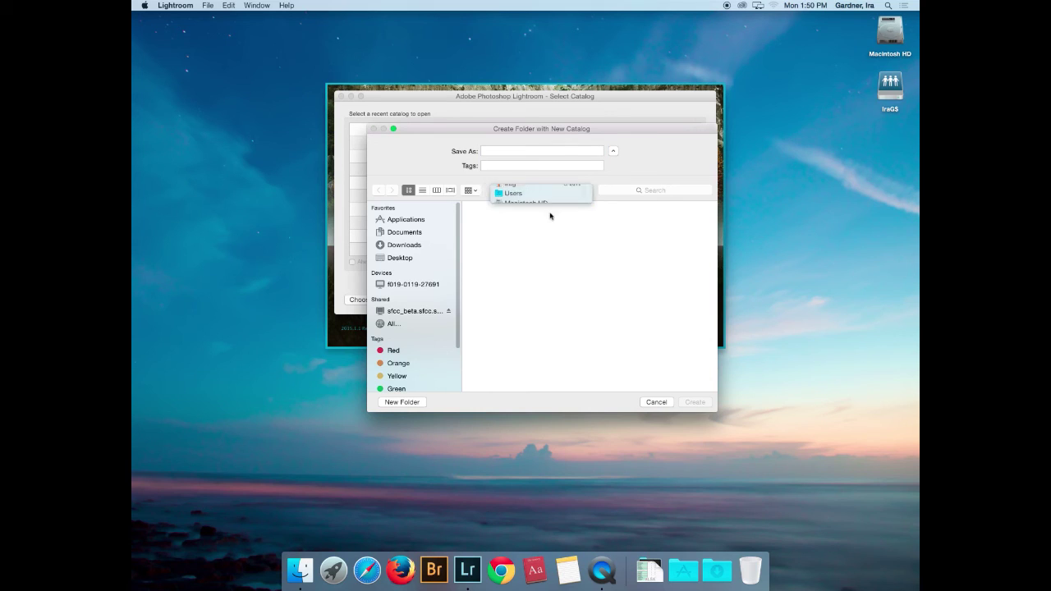
double_click(668, 279)
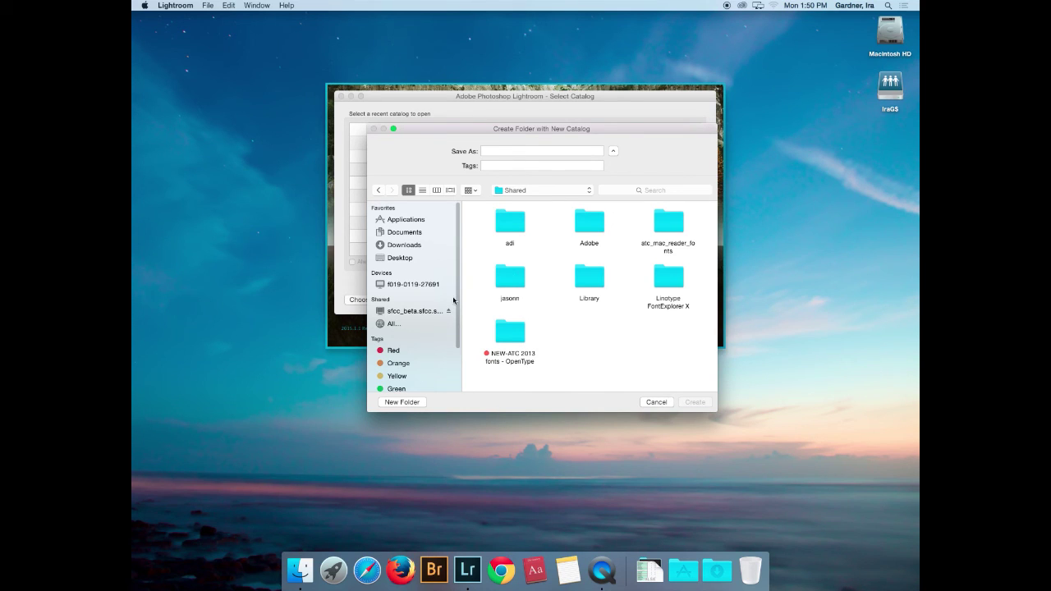
Name the new catalog IraPJCatalog, correcting typos along the way.
click(498, 150)
text(I)
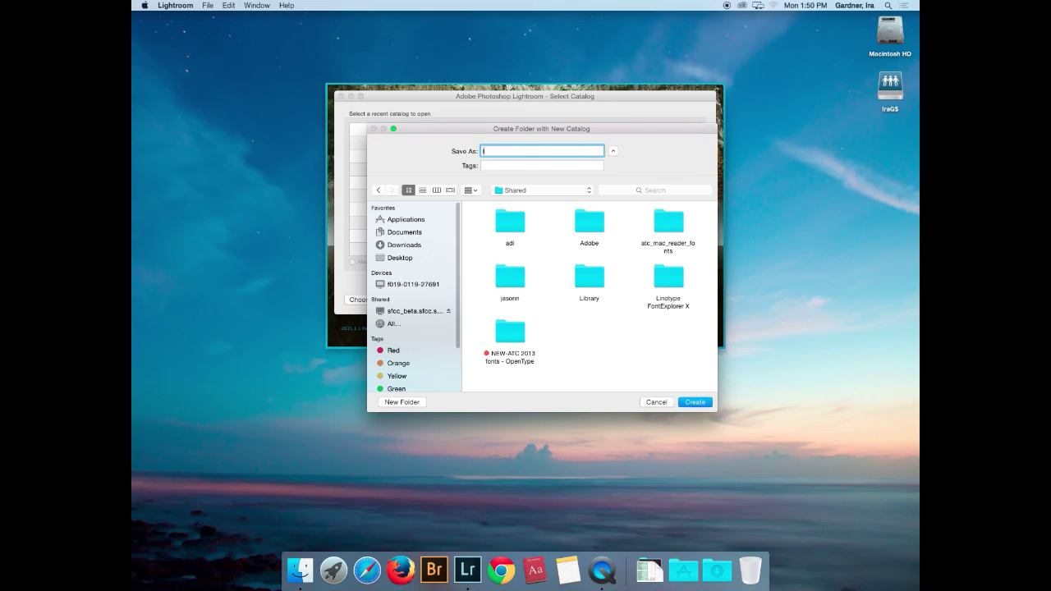
text(raPJCatalog)
Make a new folder named with the user's full name and create the catalog there.
click(391, 402)
key(Return)
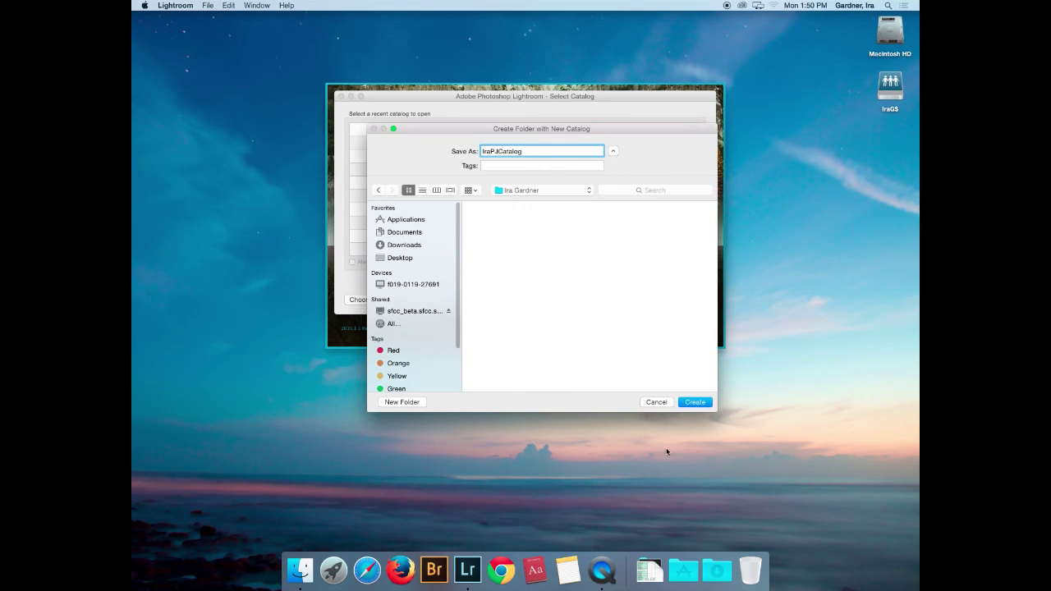
click(703, 402)
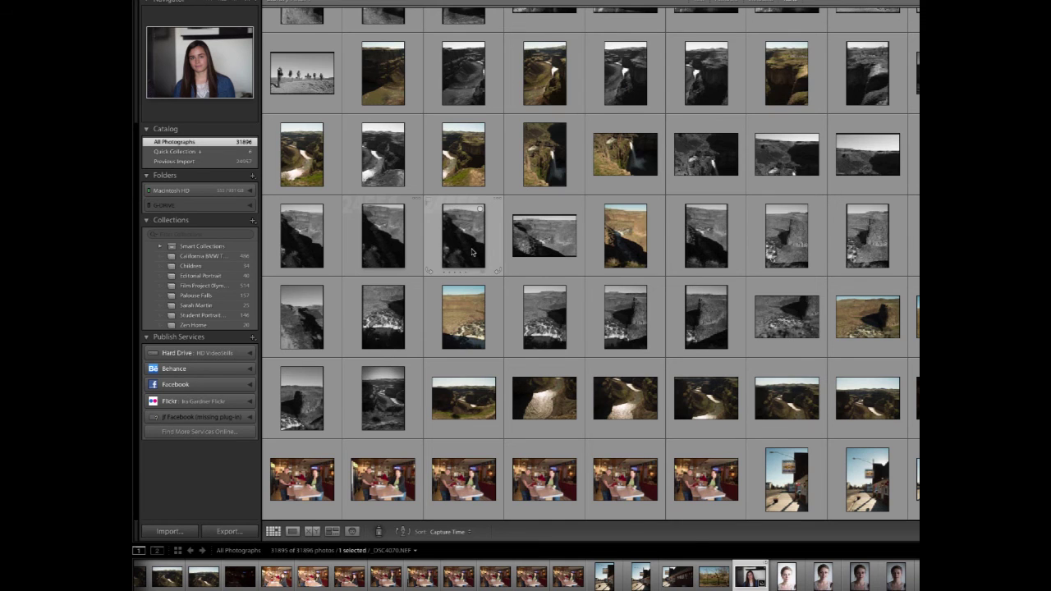
Show the Children collection, then the California BMW Trip 2014 collection.
scroll(474, 253, up, 1)
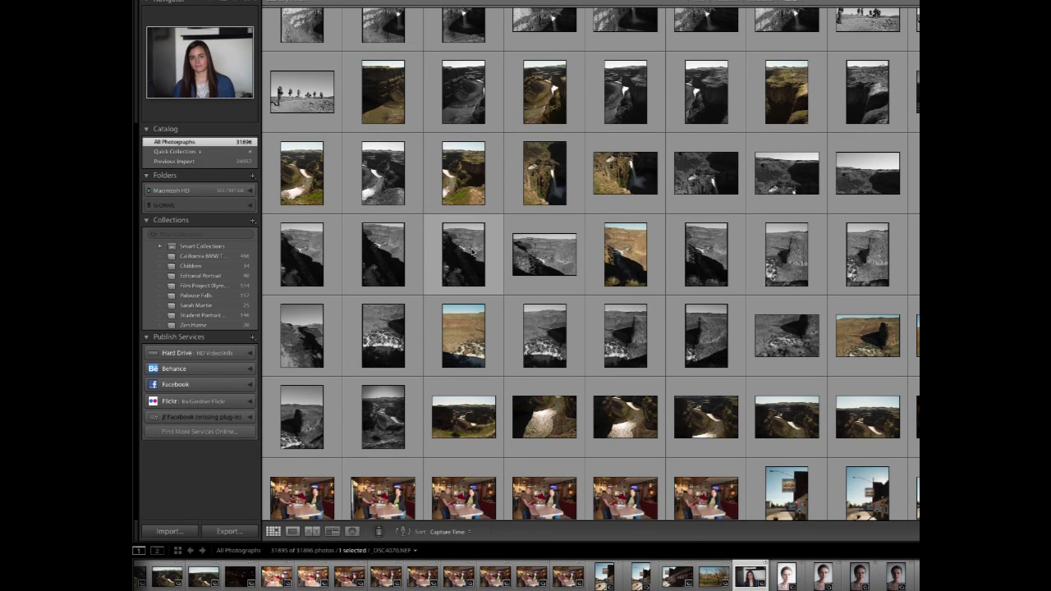
scroll(472, 252, down, 3)
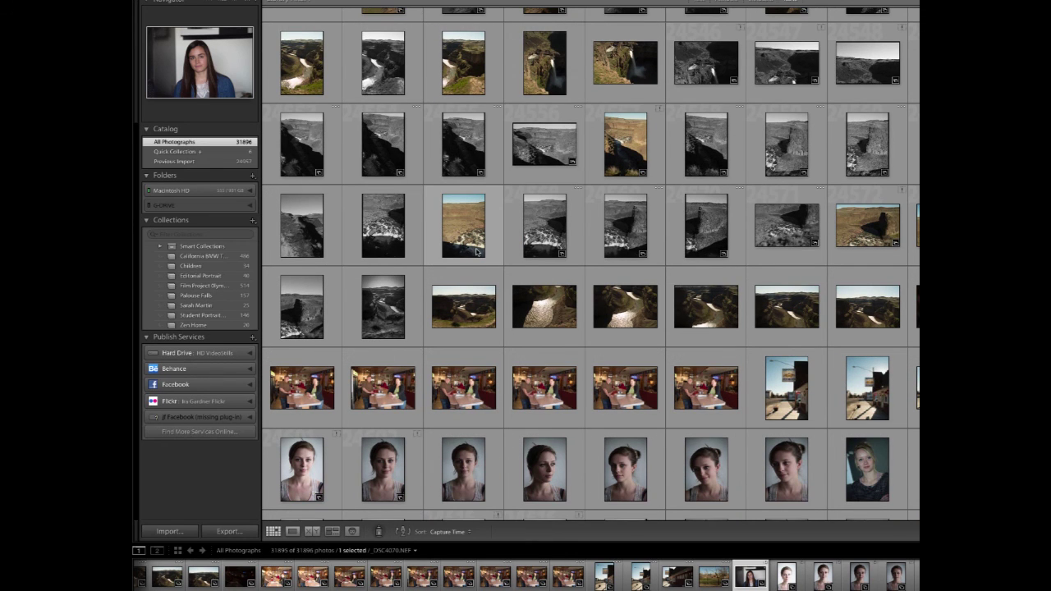
scroll(476, 252, down, 15)
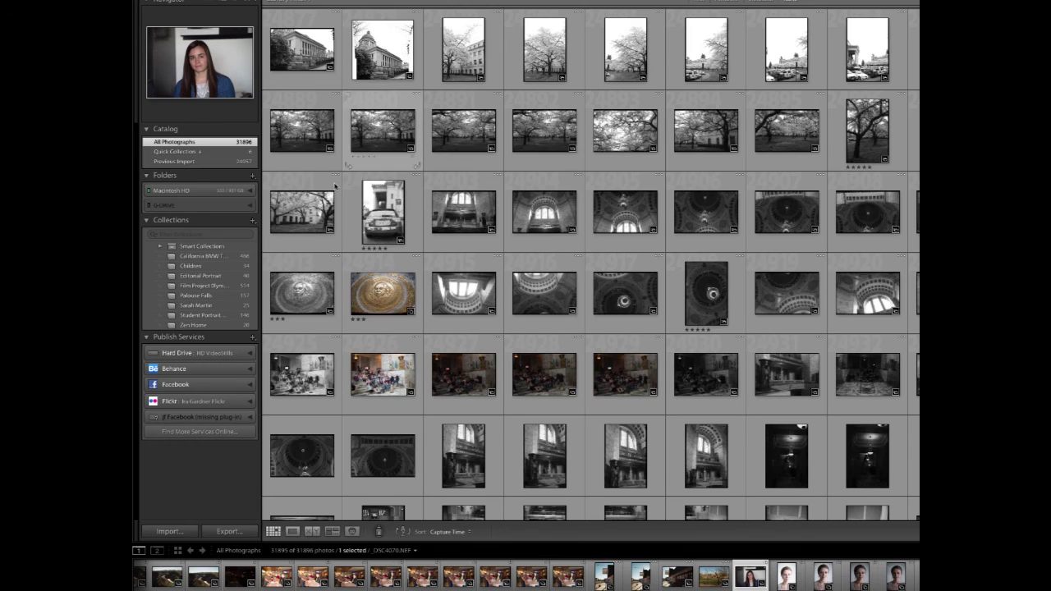
click(200, 266)
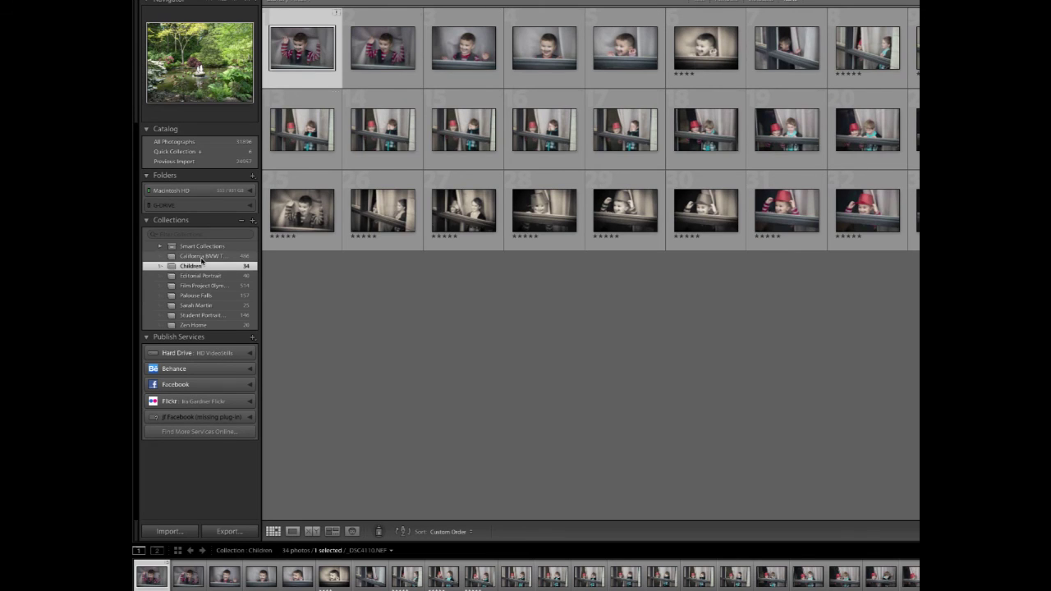
click(201, 256)
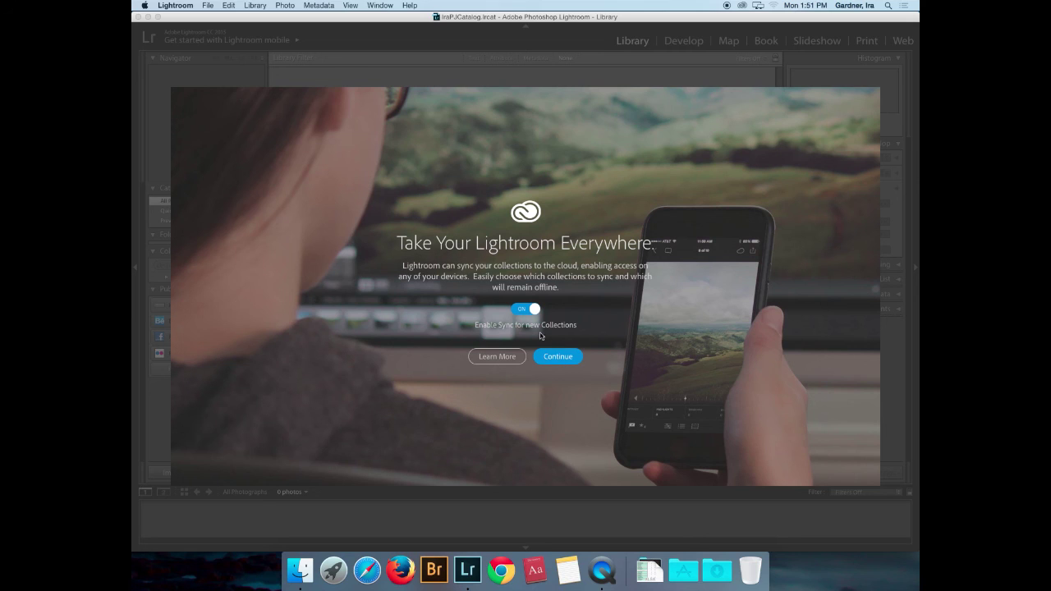
Switch Enable Sync for new Collections to OFF on the welcome screen.
click(531, 310)
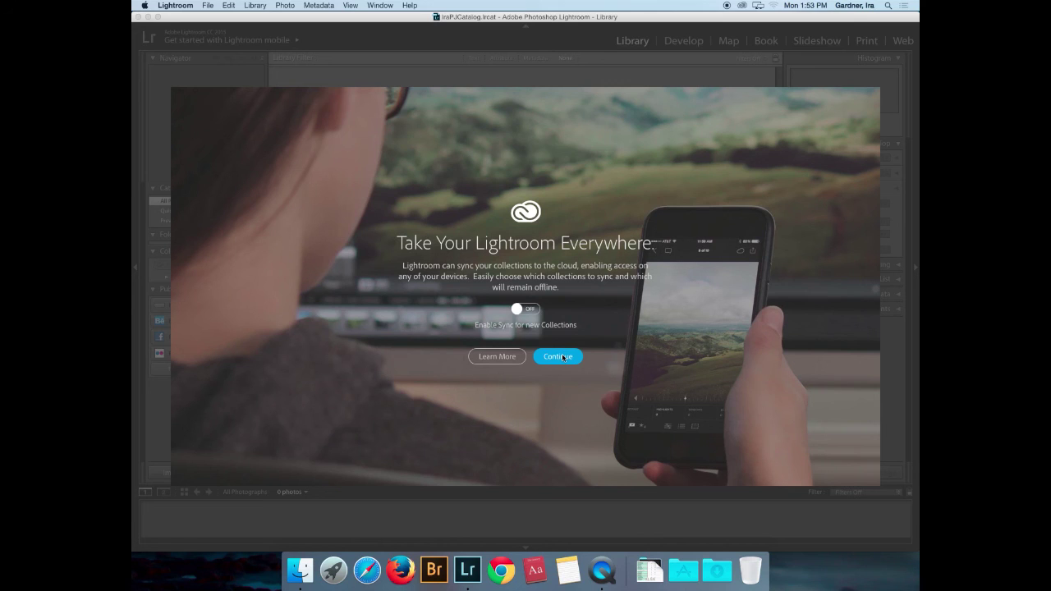
Dismiss the Lightroom mobile sync welcome message and check the Lightroom mobile sync status.
click(563, 357)
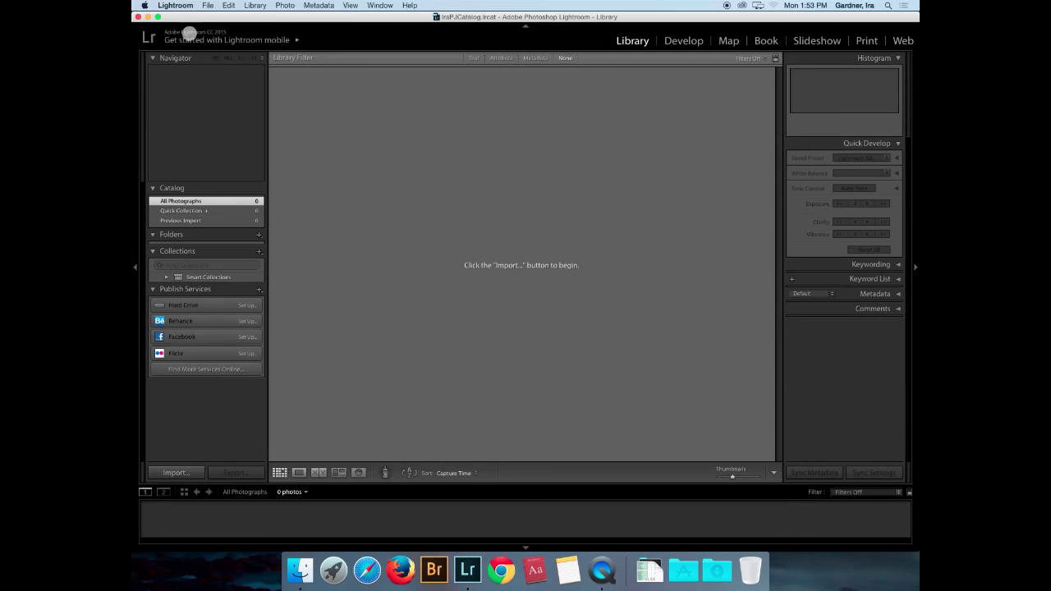
click(171, 39)
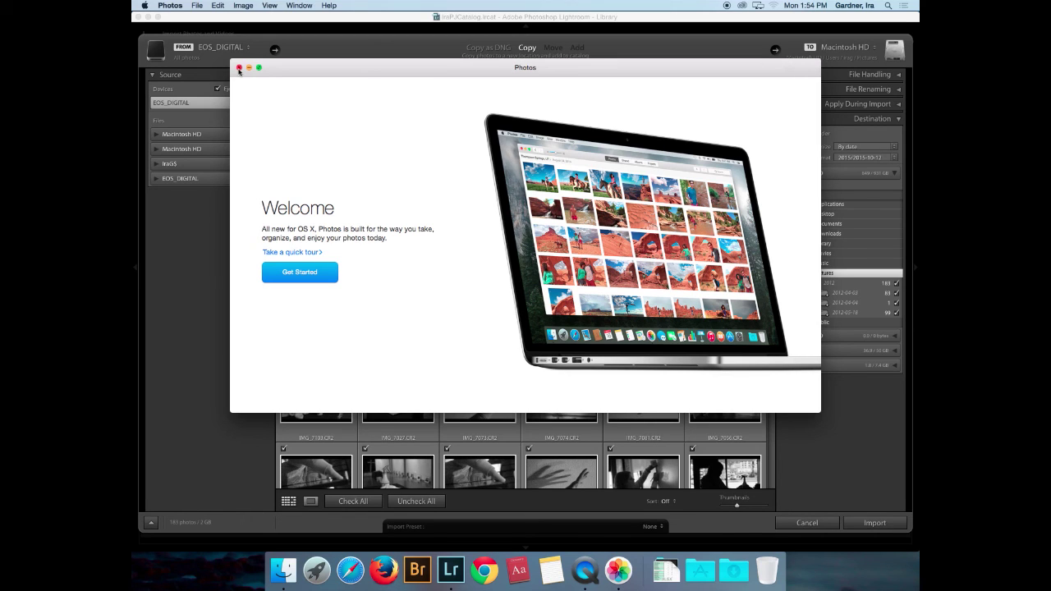
Close the Photos welcome window to reveal the Import grid with the 183 card photos.
click(239, 68)
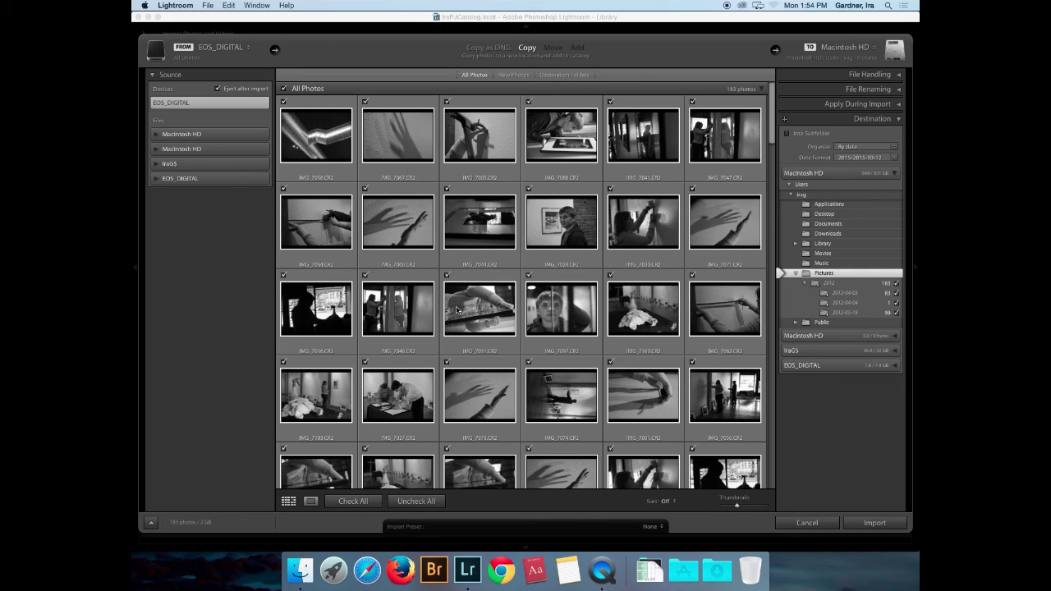
Expand the File Handling panel to see the Minimal previews, smart previews and duplicate settings.
mouse_move(458, 310)
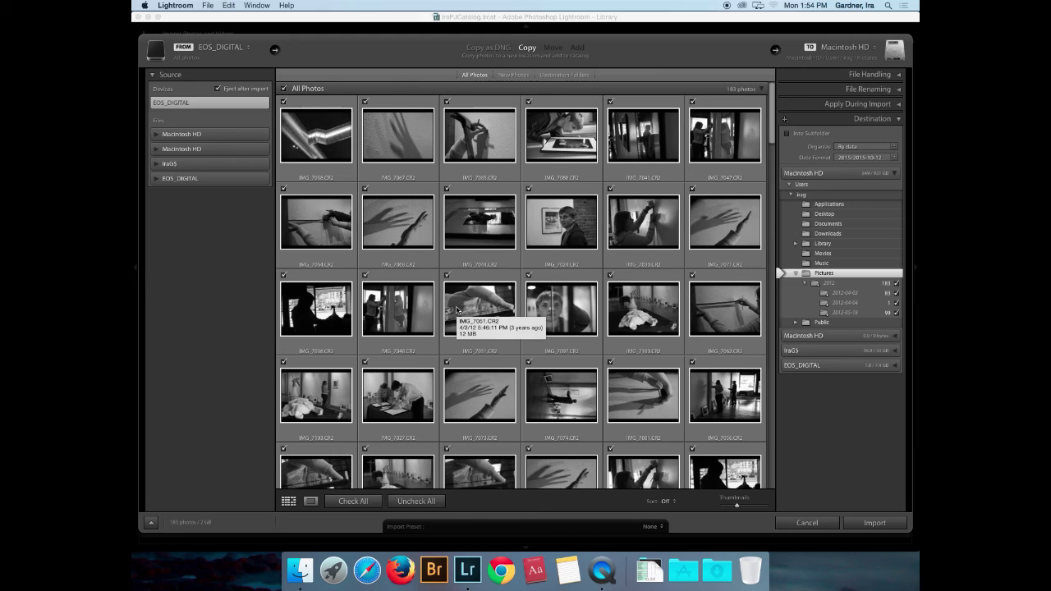
click(897, 76)
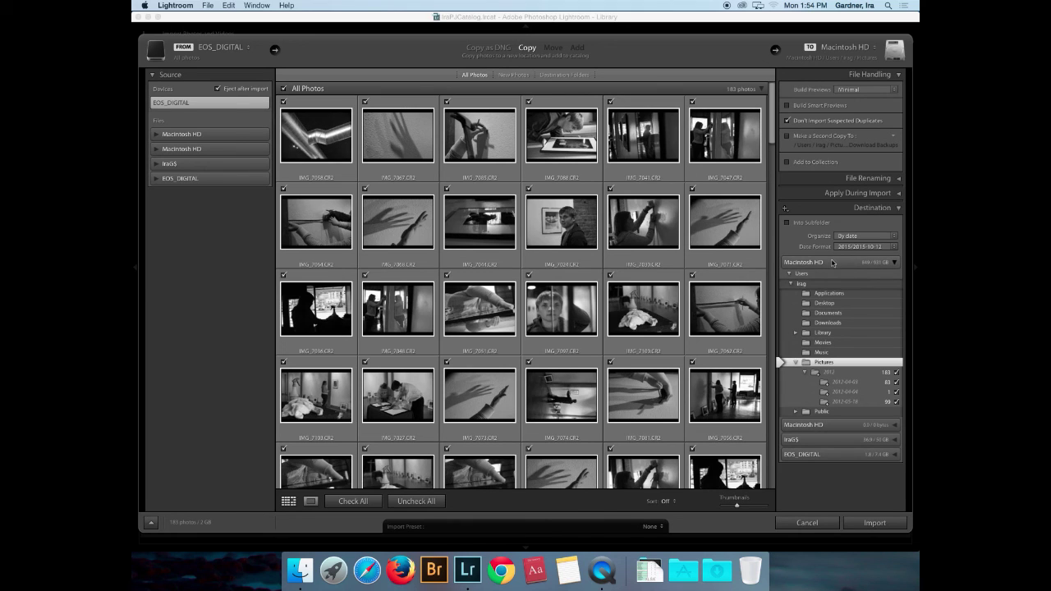
Collapse the Pictures folder in the Destination tree so its 2012 subfolders are hidden.
click(795, 362)
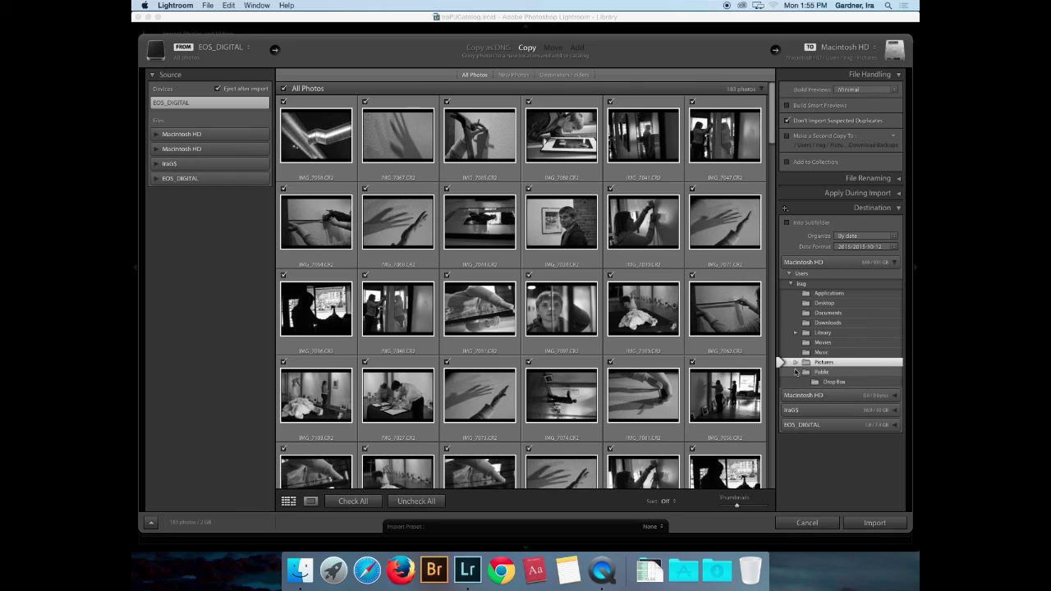
click(794, 364)
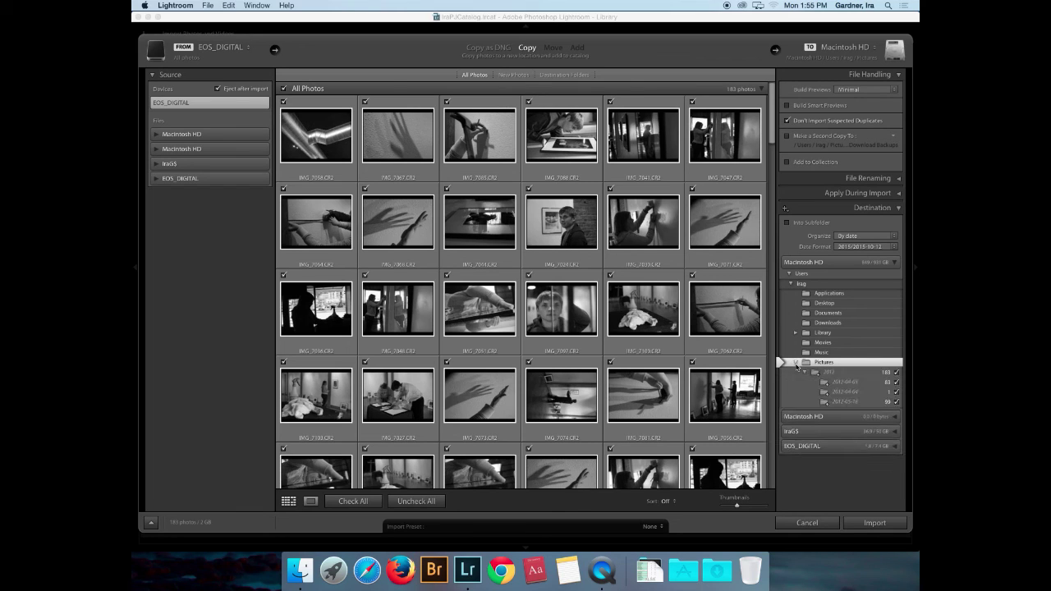
click(794, 364)
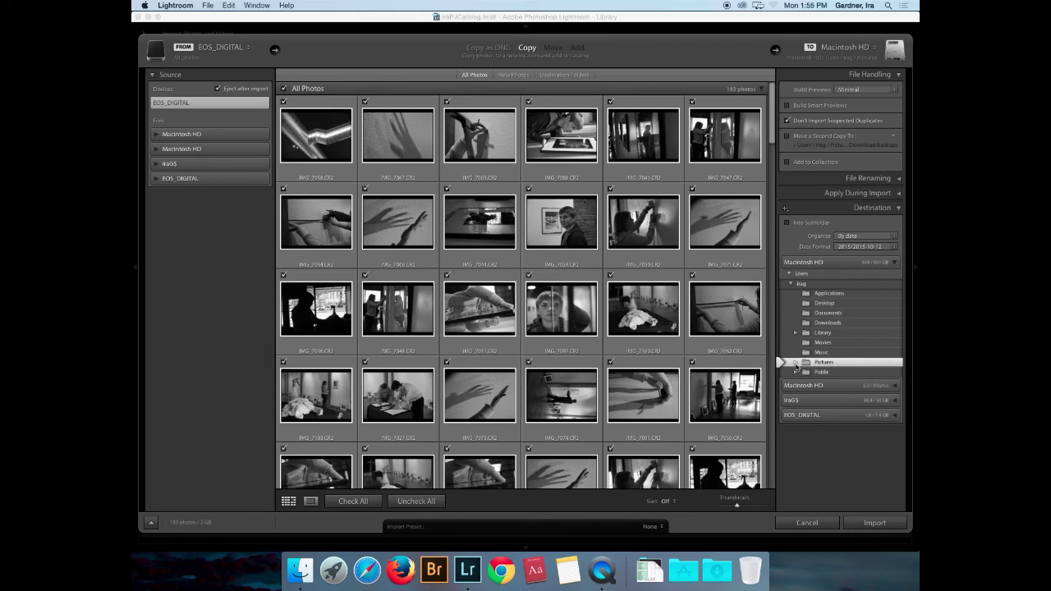
Set the import destination to the personal folder under Users > Shared.
click(791, 285)
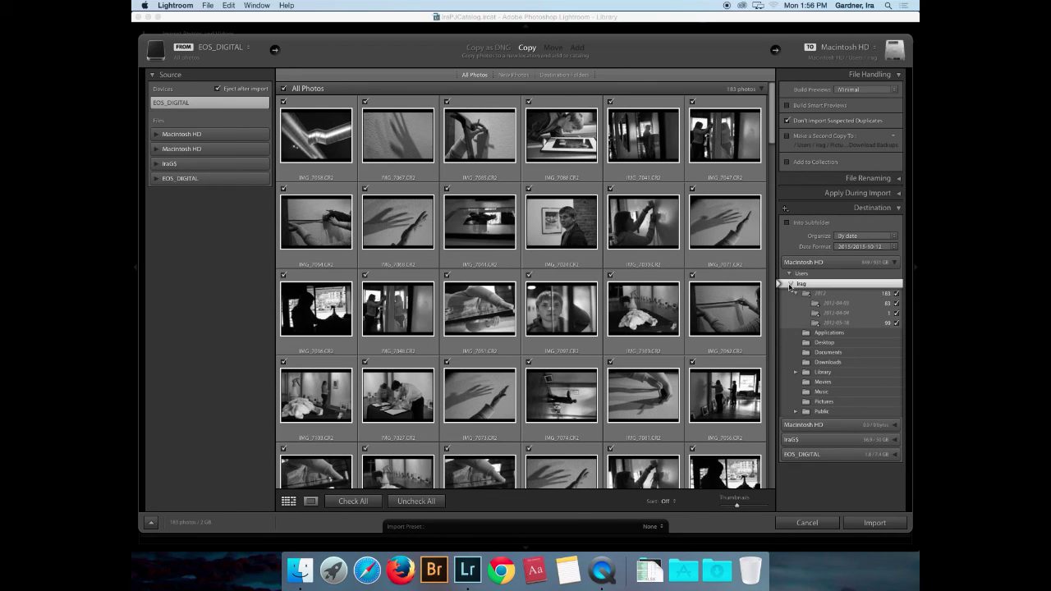
click(789, 284)
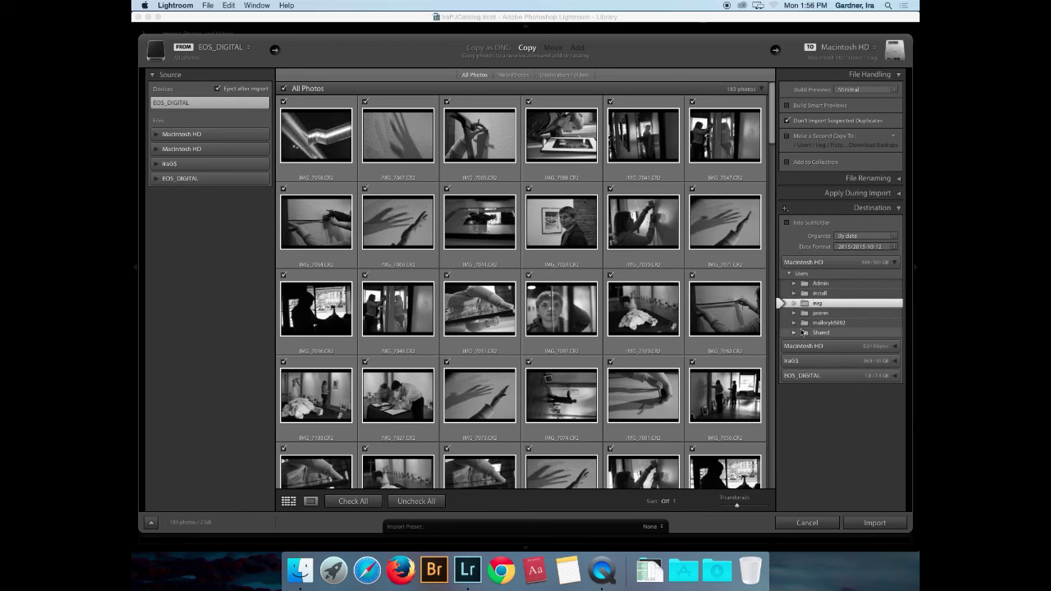
click(794, 332)
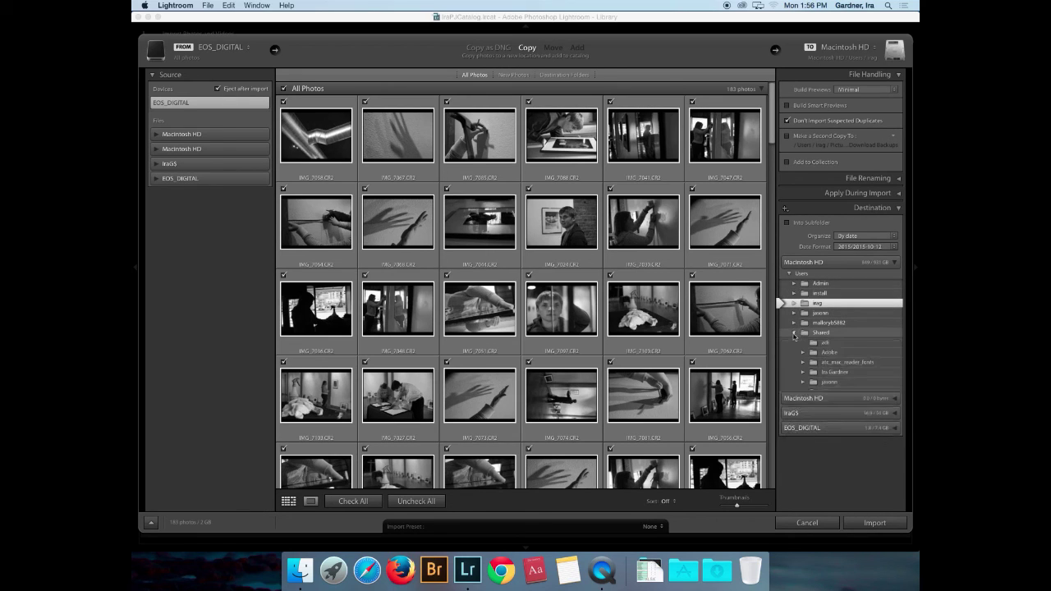
click(831, 372)
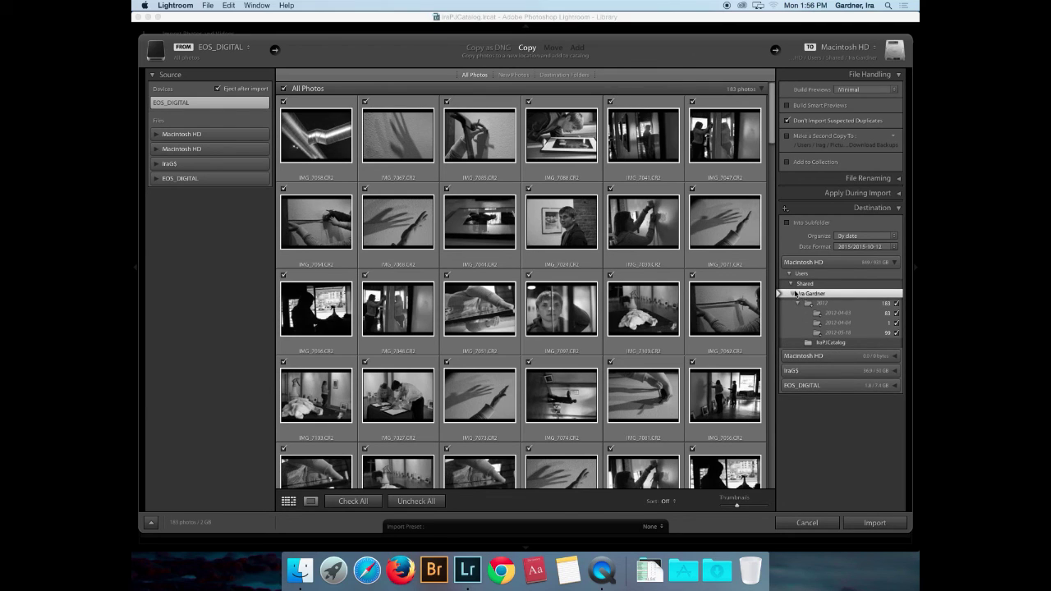
click(794, 293)
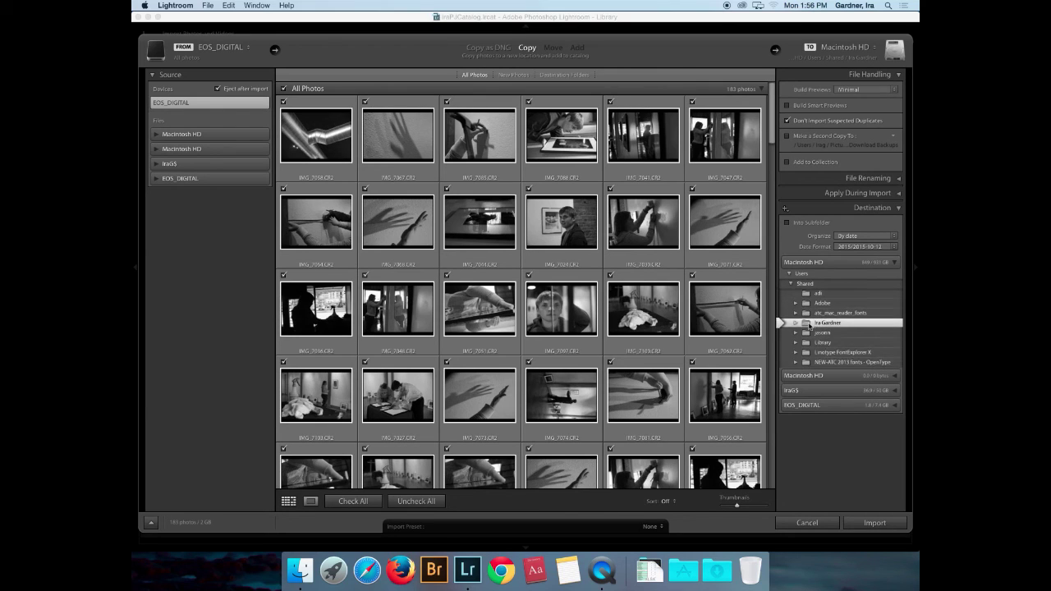
click(807, 323)
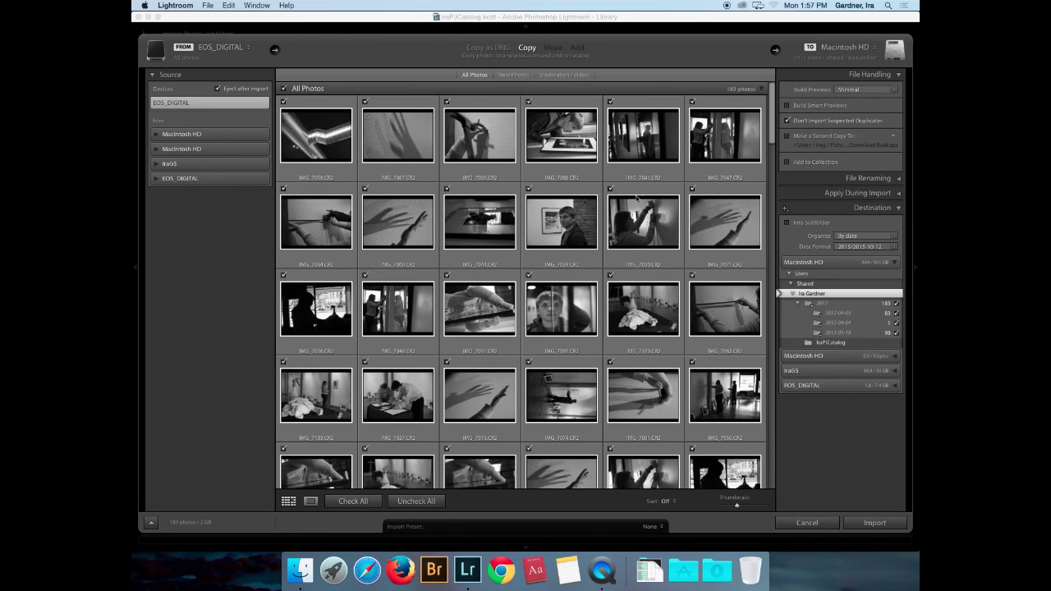
scroll(612, 205, down, 8)
scroll(611, 205, down, 2)
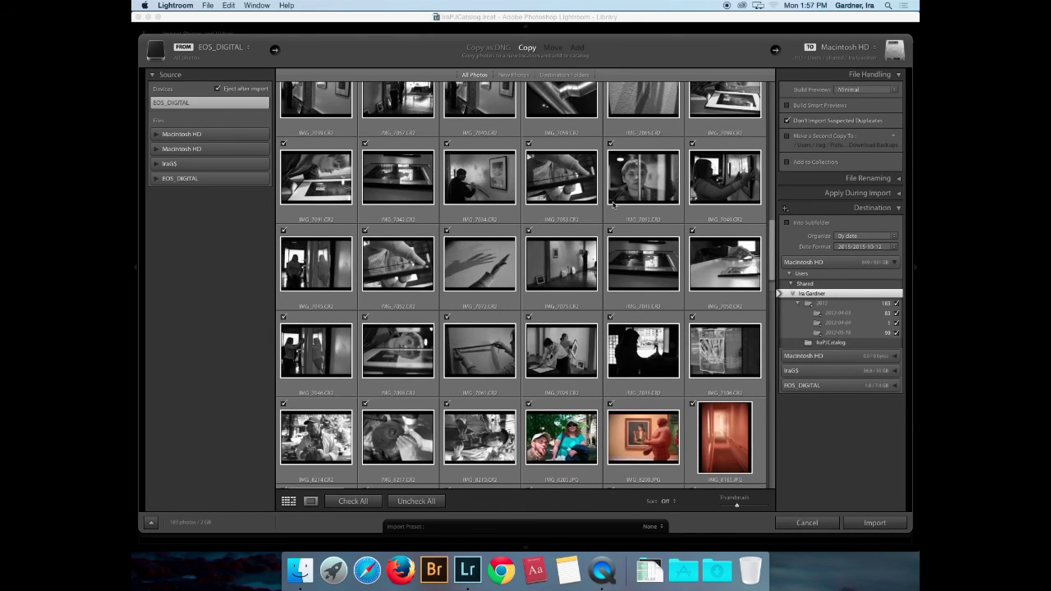
scroll(612, 205, down, 8)
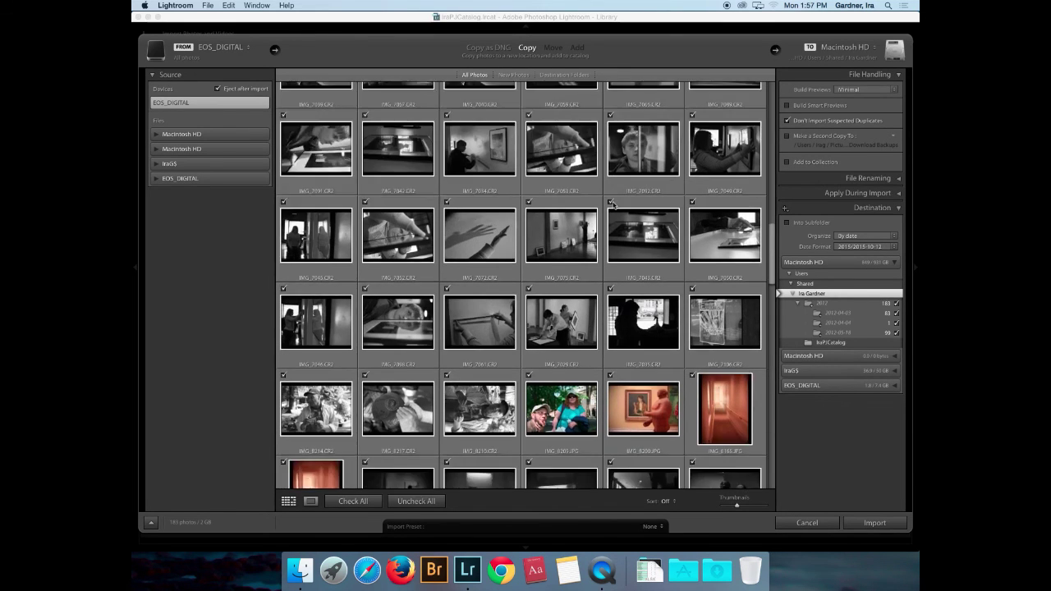
scroll(611, 205, down, 10)
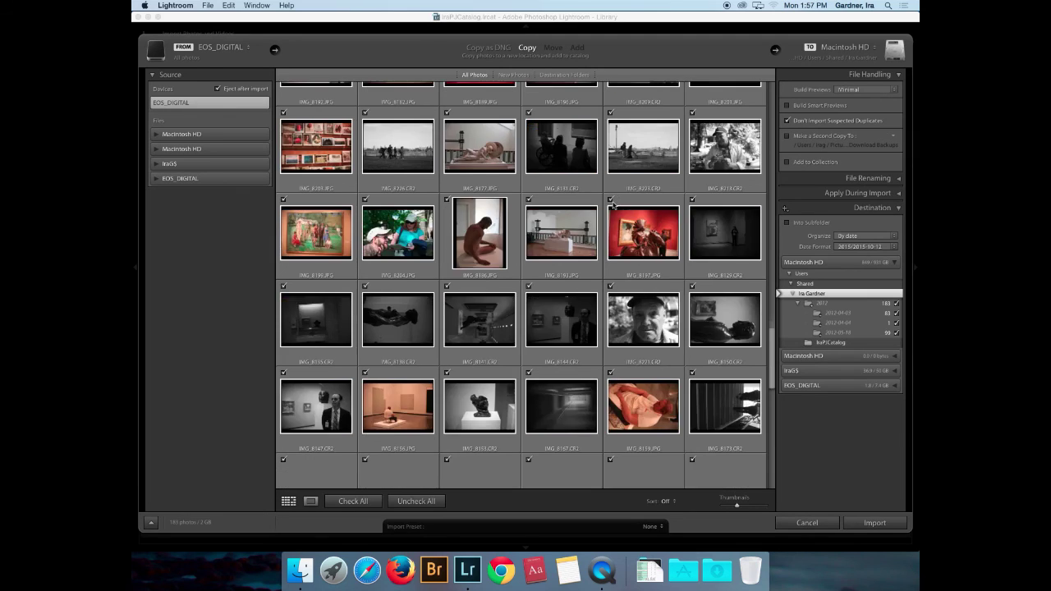
scroll(613, 205, down, 2)
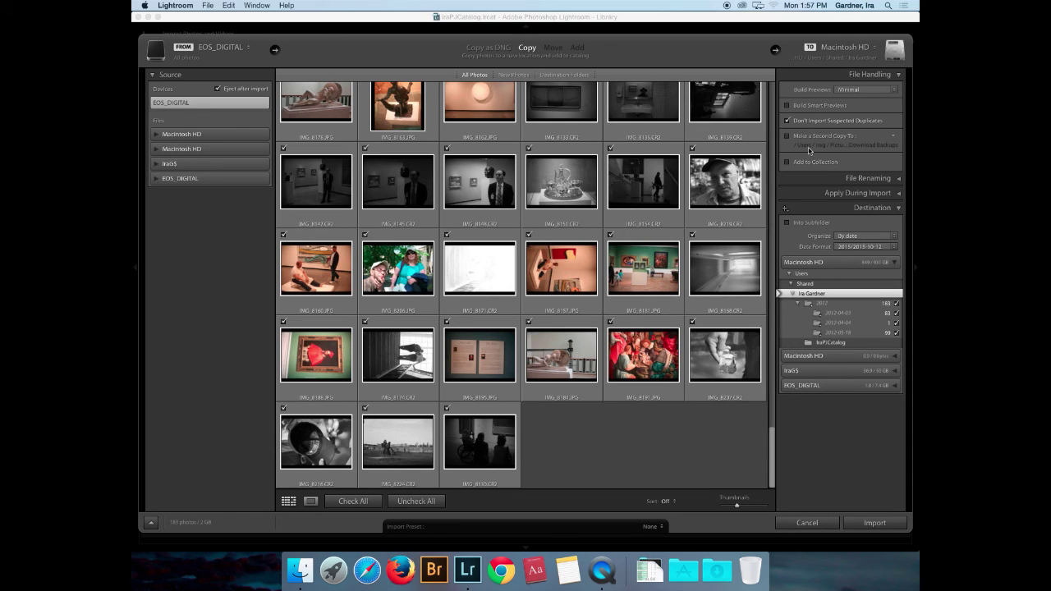
Turn on Rename Files with the Date - Filename template, giving names like 20151012-IMG_7056.CR2.
click(898, 179)
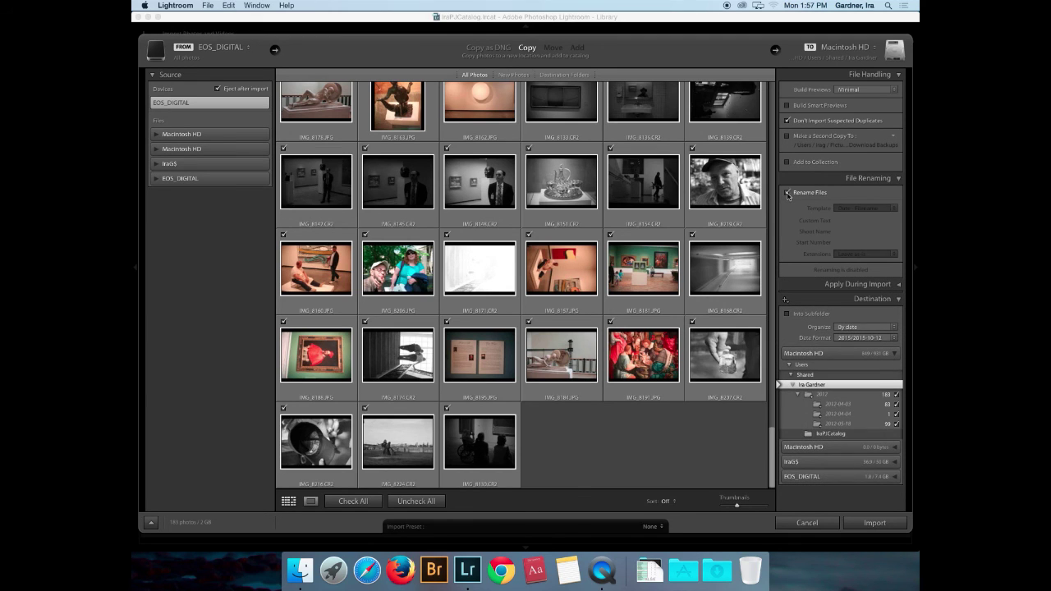
click(787, 193)
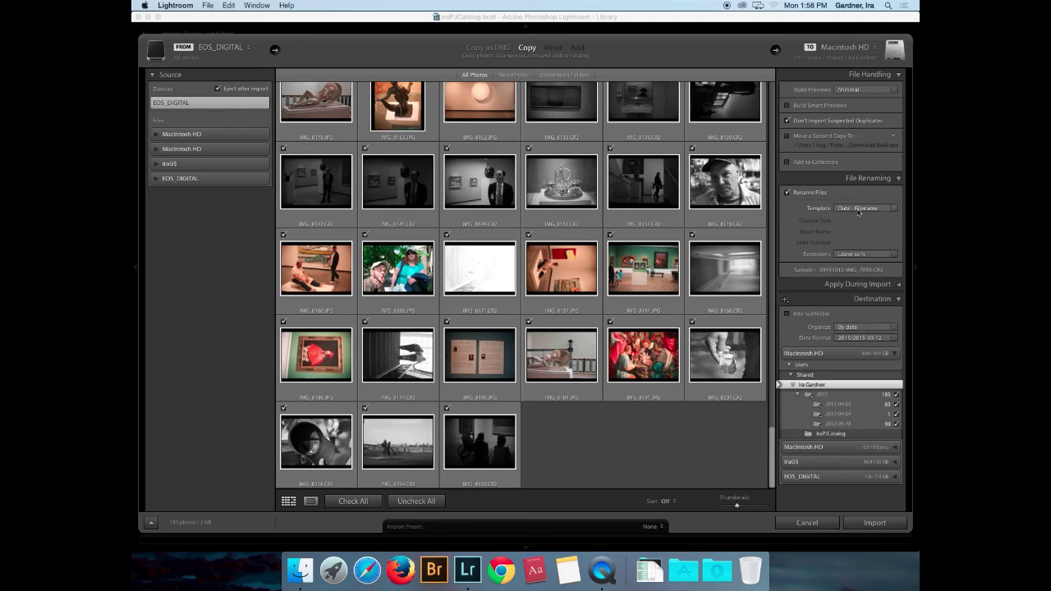
click(893, 210)
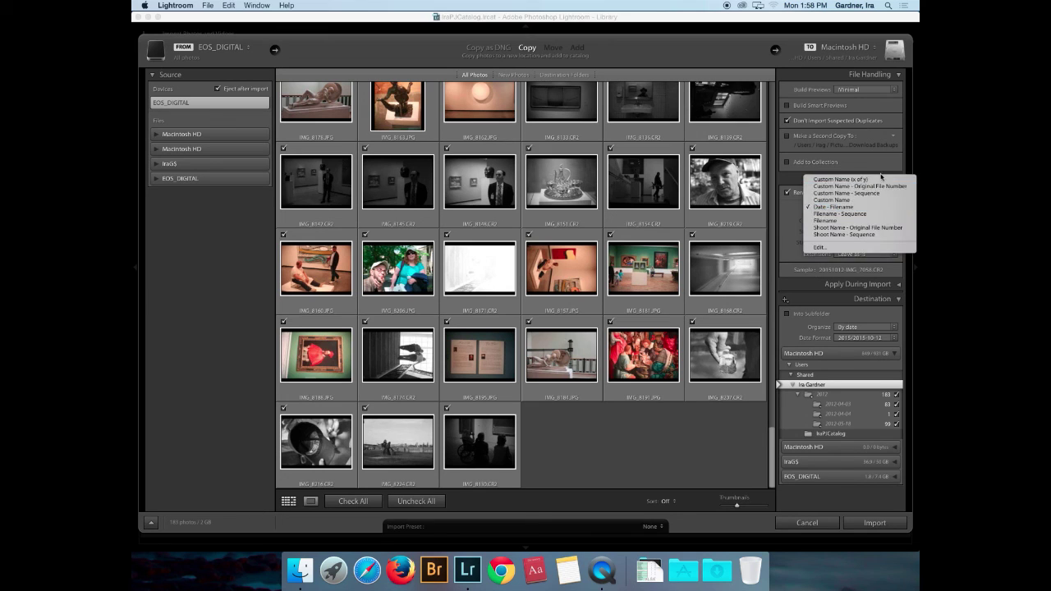
click(880, 179)
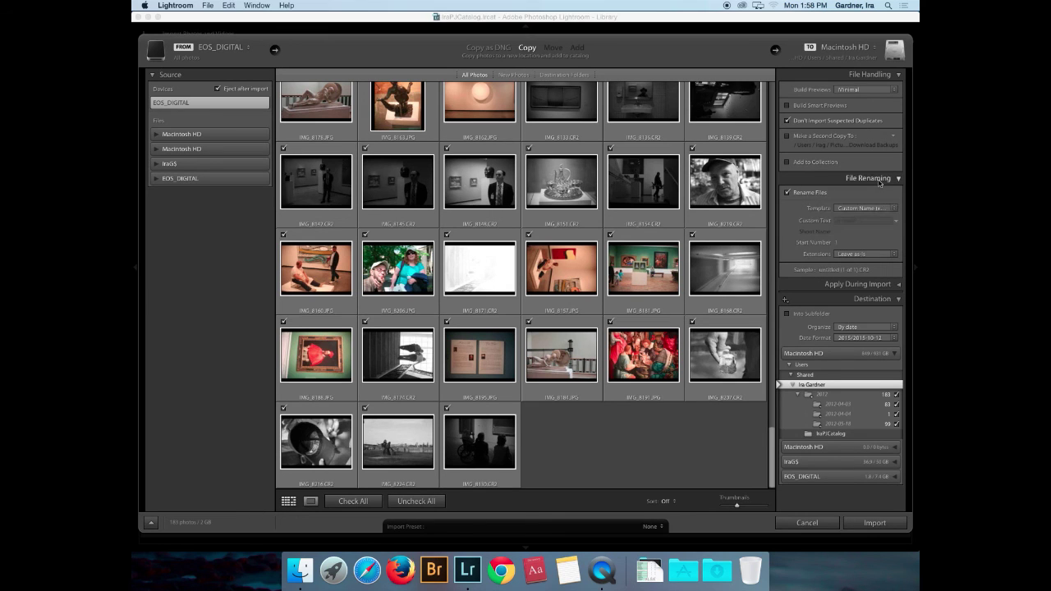
click(844, 210)
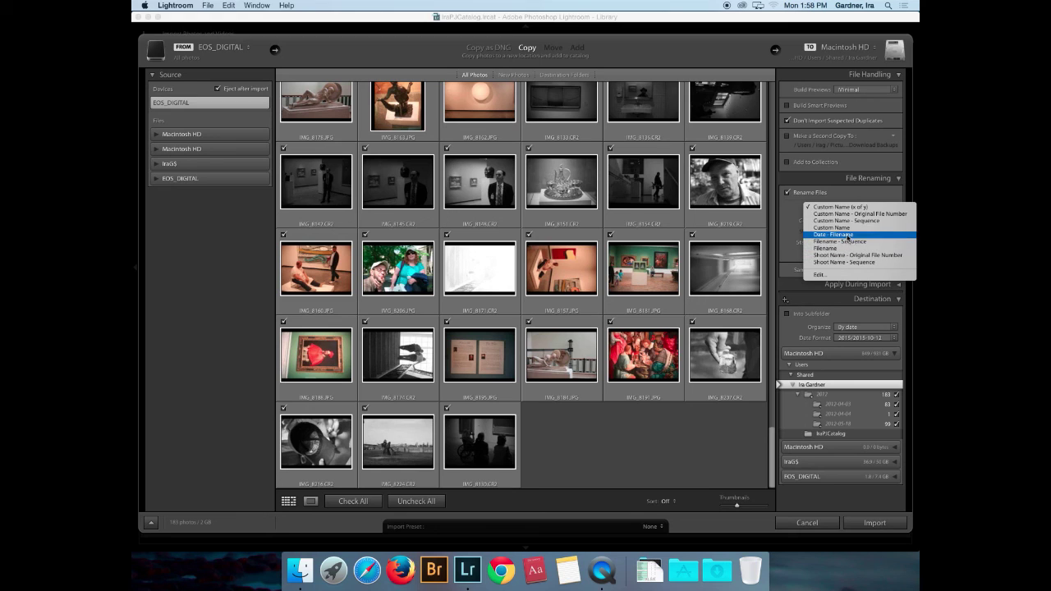
click(845, 236)
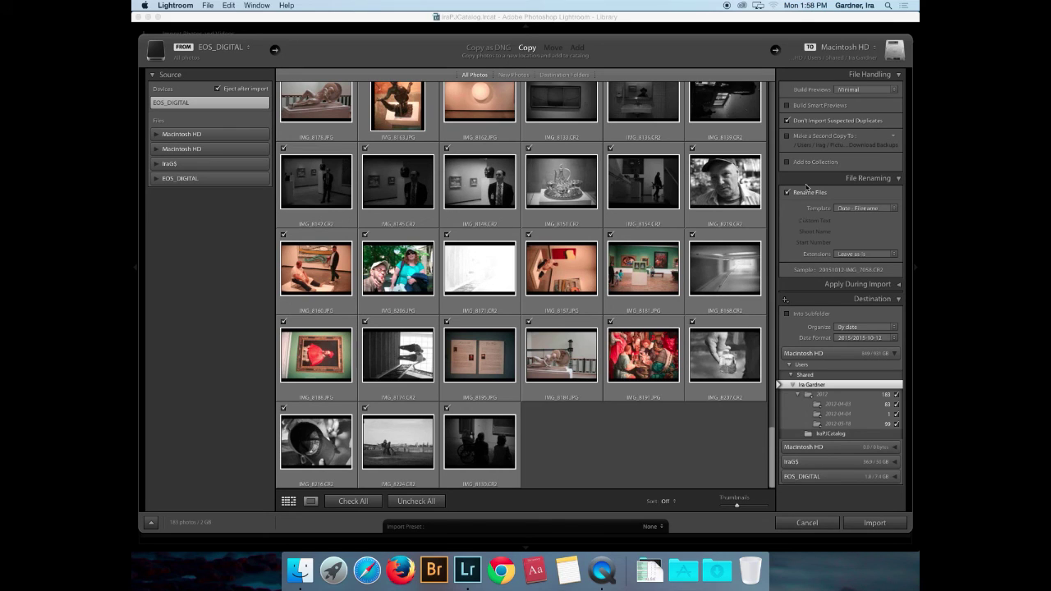
click(787, 106)
Enable Build Smart Previews and import the checked card photos.
click(787, 106)
click(875, 523)
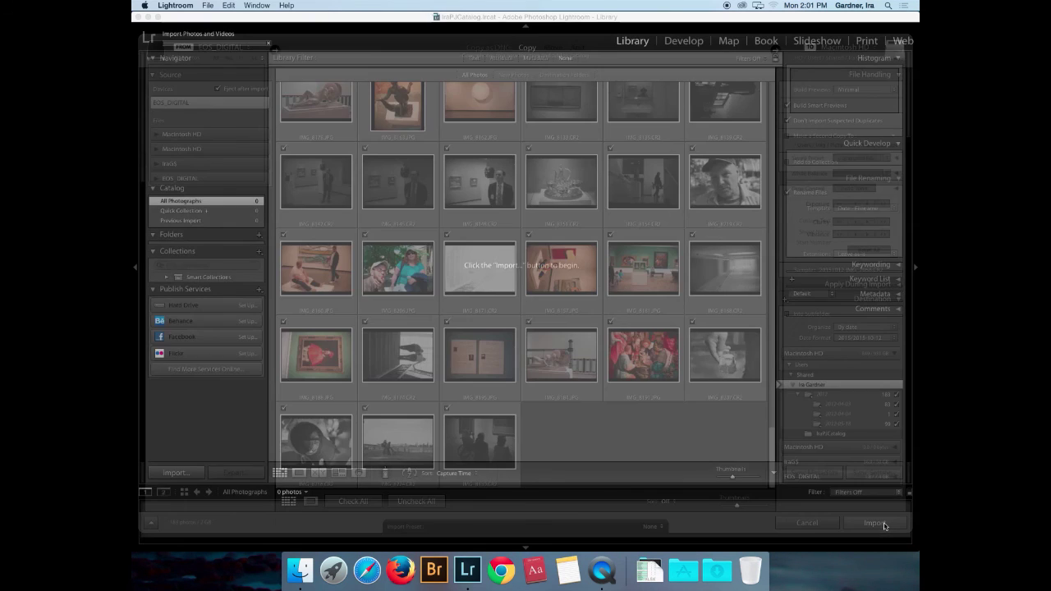
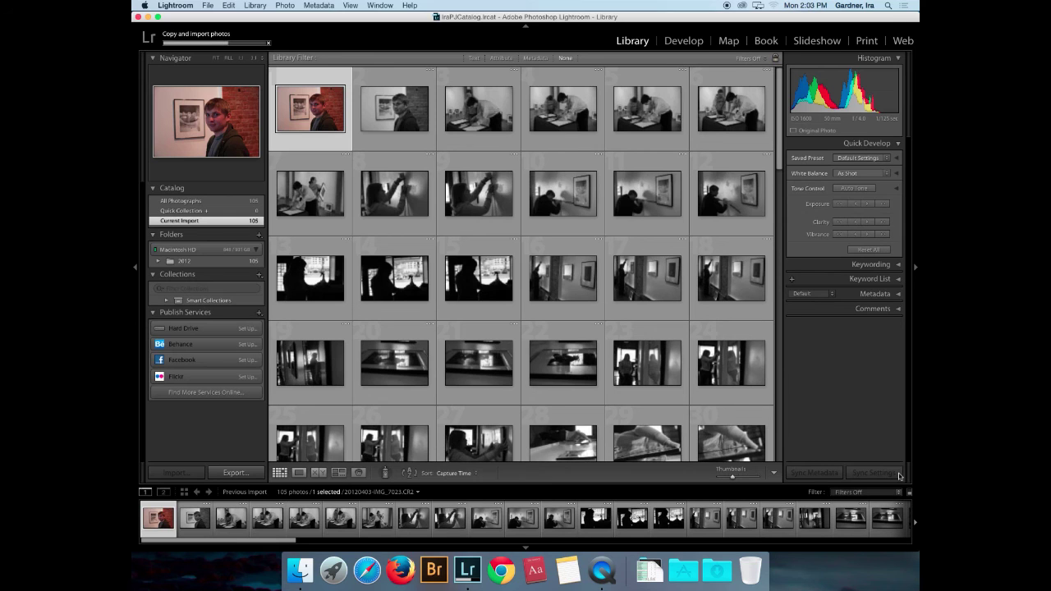
In Finder, open Macintosh HD > Users and pin the Shared folder to the sidebar.
click(298, 572)
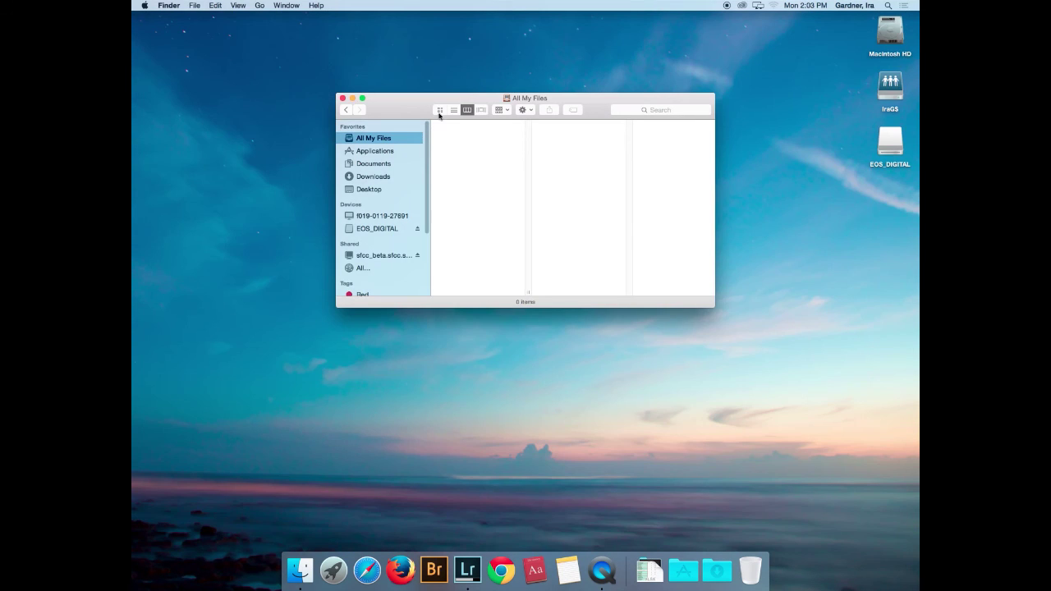
double_click(889, 43)
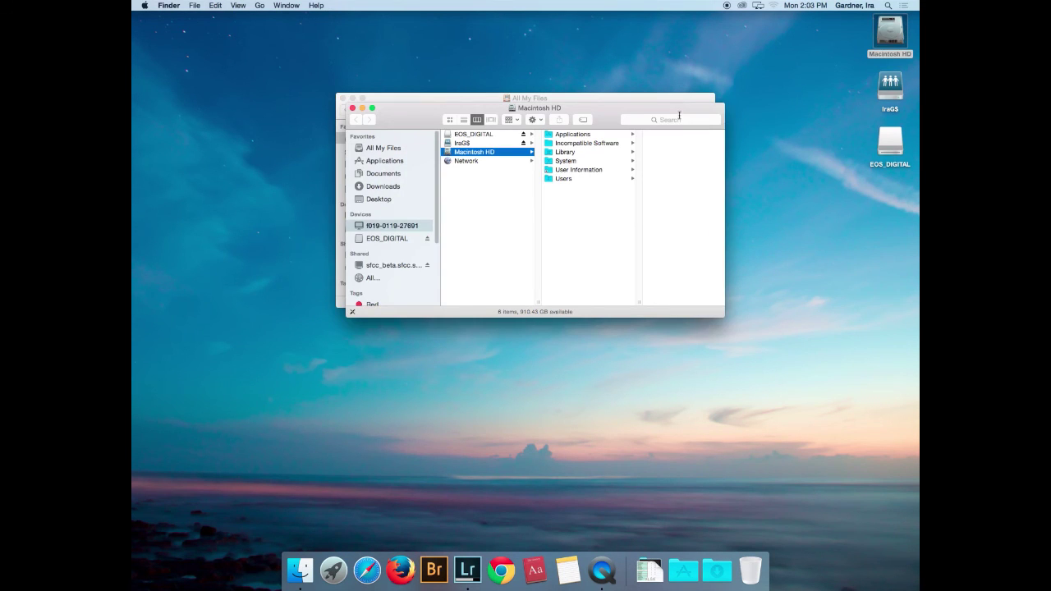
click(553, 179)
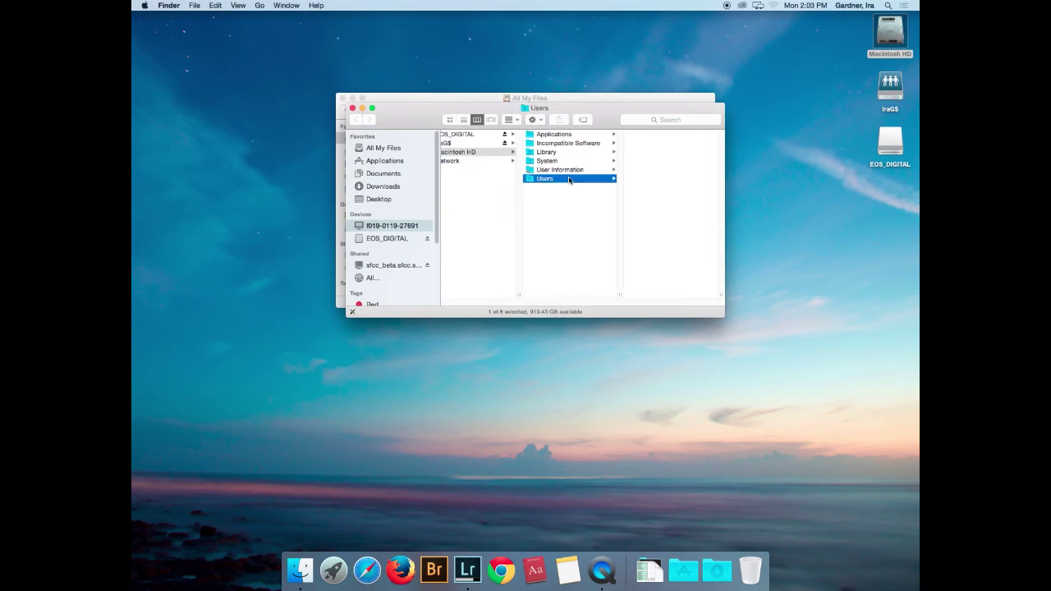
drag(546, 178, 367, 206)
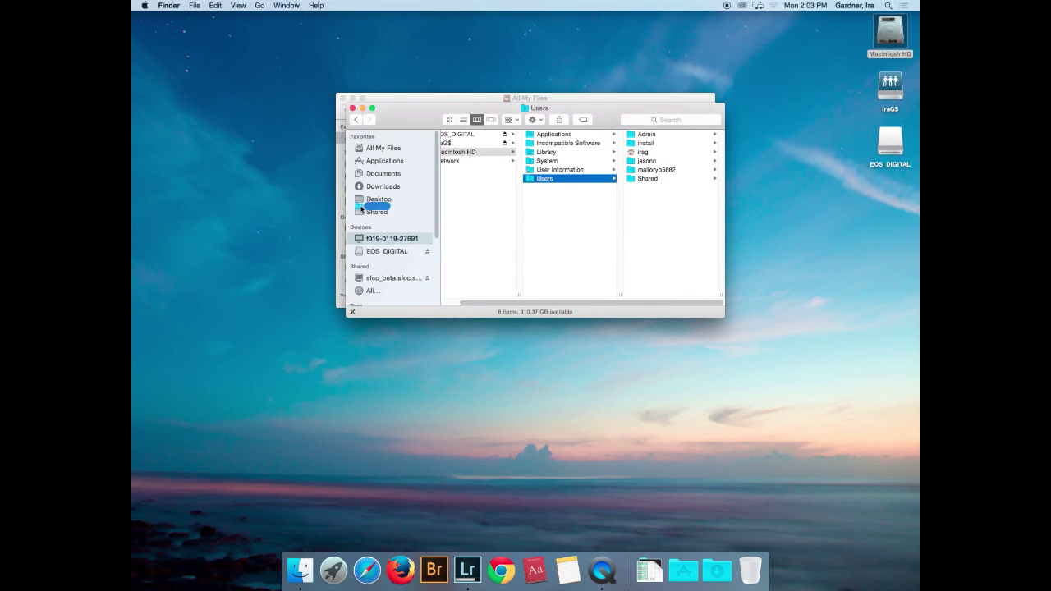
Go from Shared through the user's folder and 2012 into the 2012-04-03 photo folder.
click(373, 212)
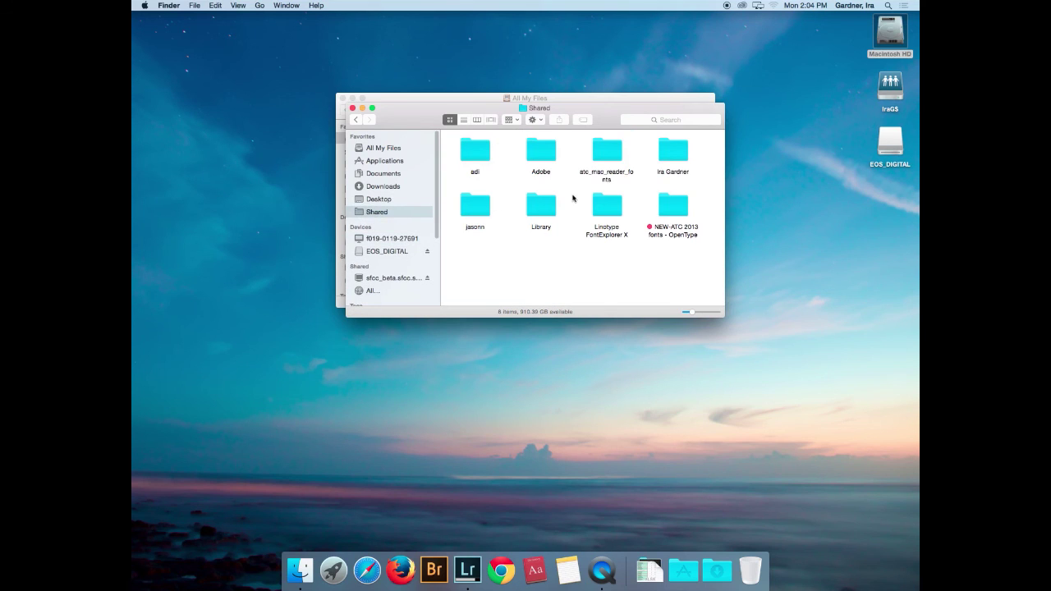
double_click(672, 156)
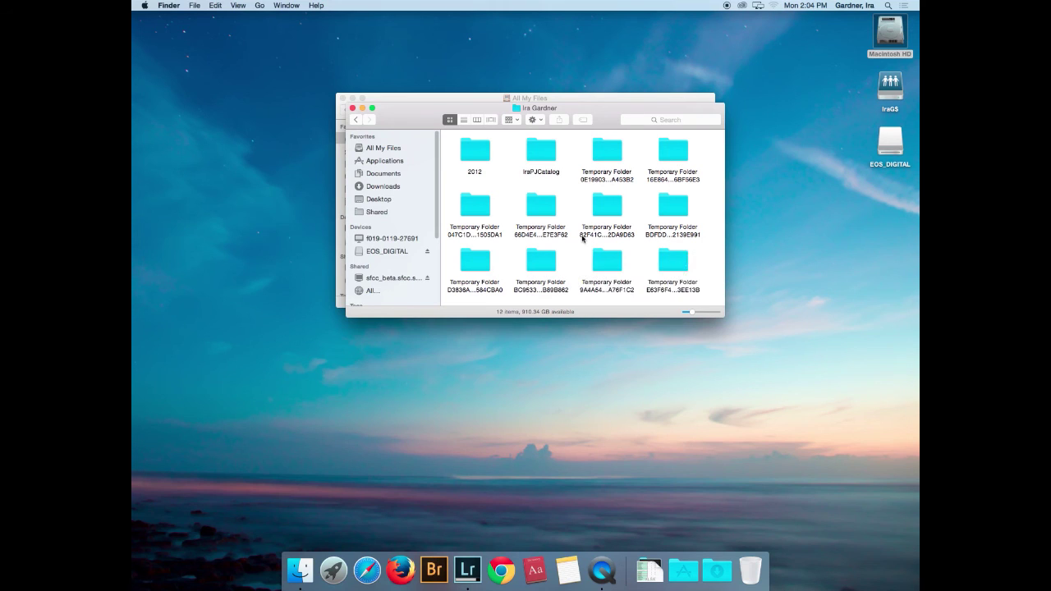
double_click(474, 151)
double_click(474, 152)
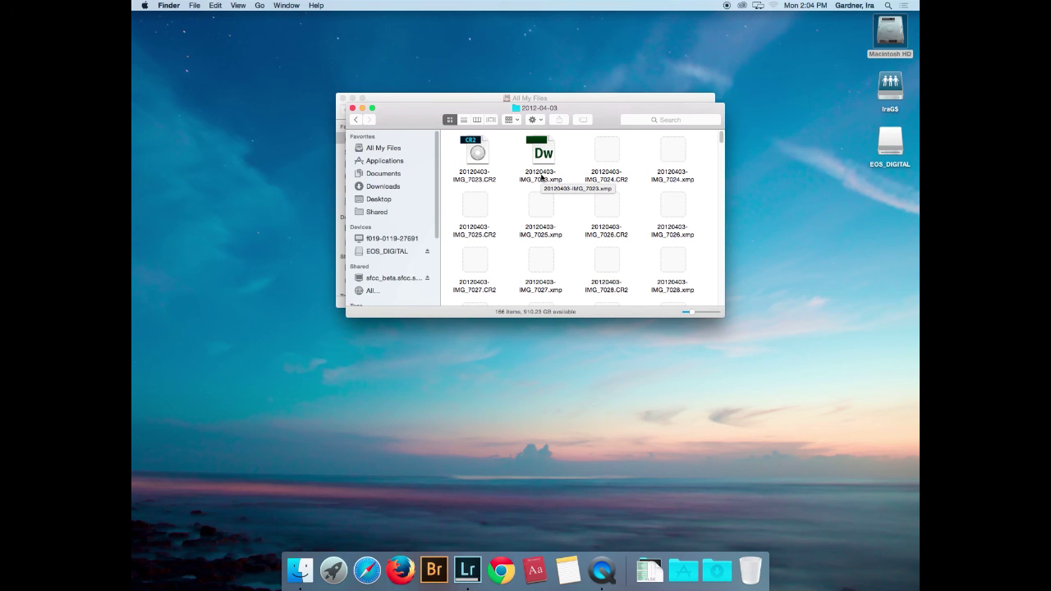
Back in Lightroom, select grid photos 1 through 84 of the previous import.
click(467, 569)
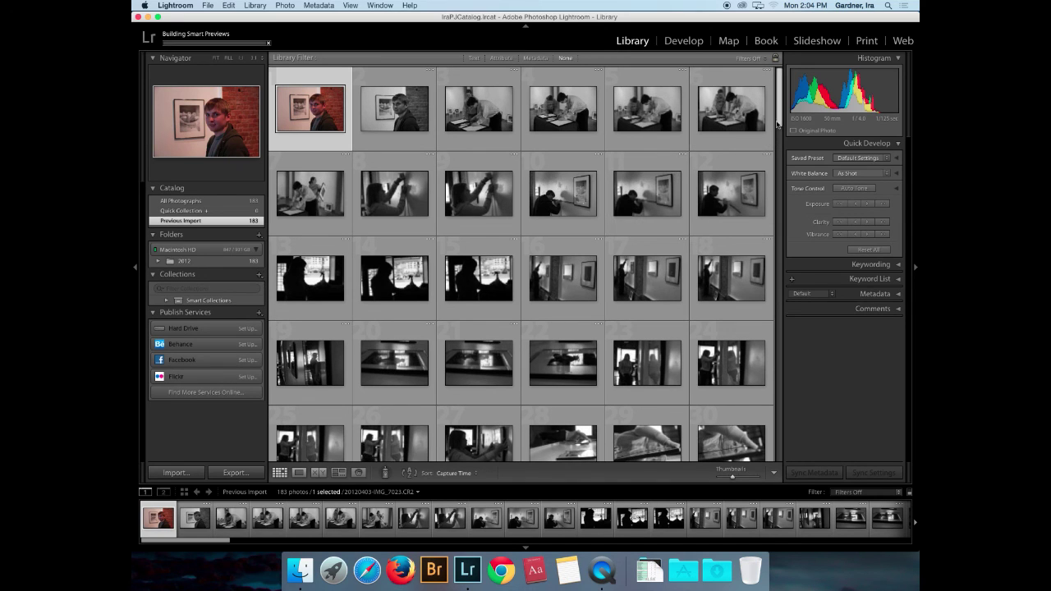
drag(777, 124, 777, 203)
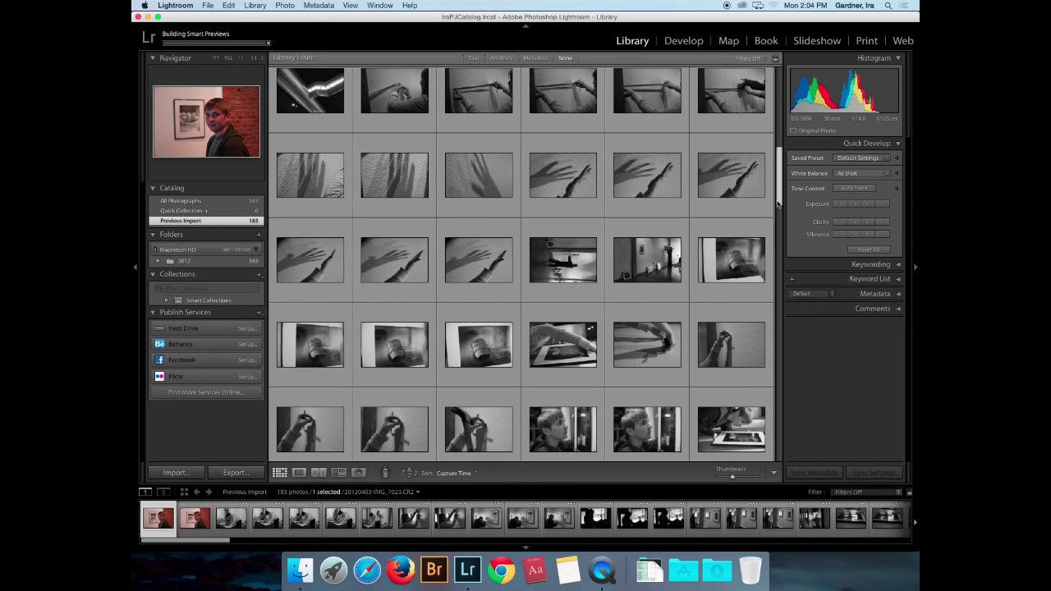
drag(778, 203, 780, 270)
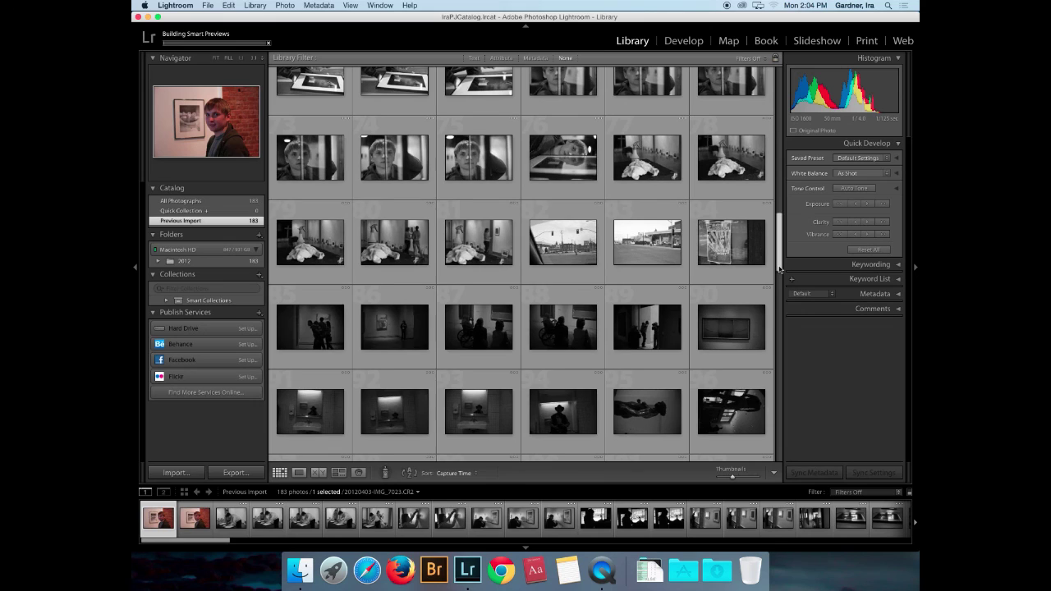
shift+click(722, 242)
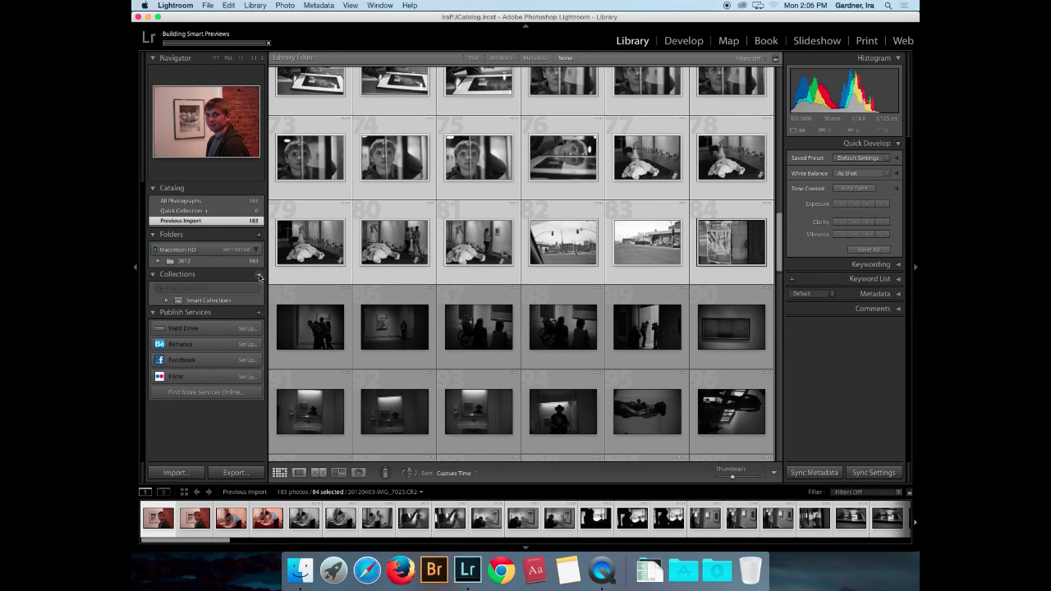
Create a collection named 'PAC Exhibition' that includes the 84 selected photos.
click(259, 276)
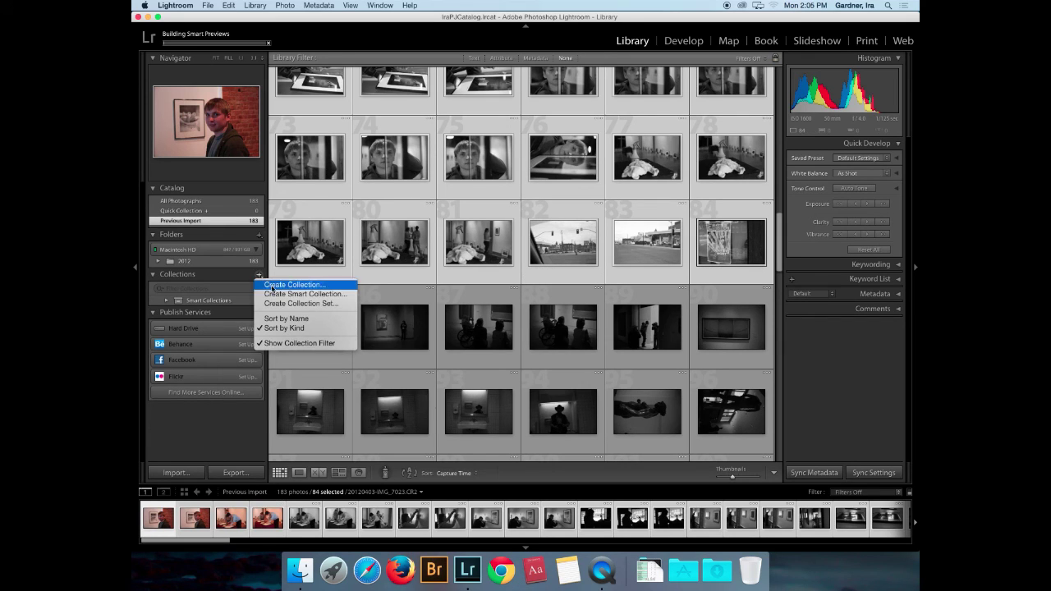
click(272, 285)
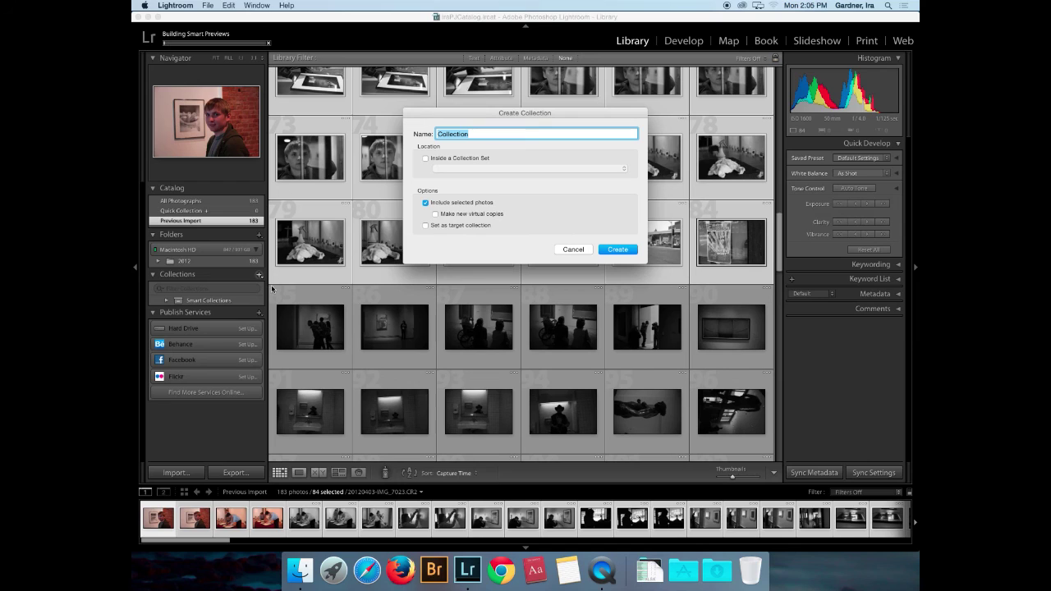
text(PAC Exhibit)
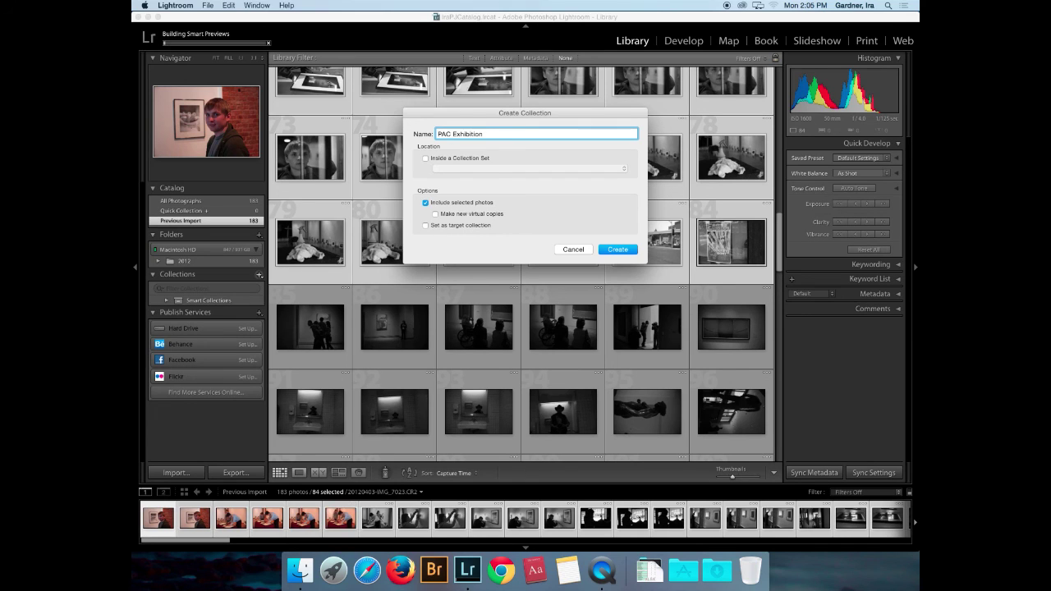
click(631, 253)
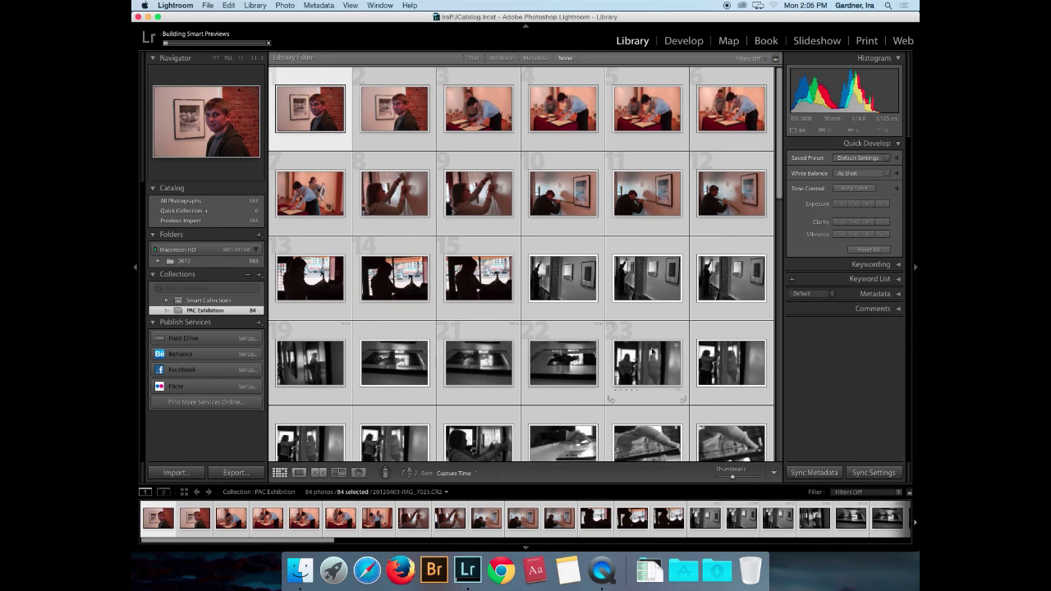
In Keywording, add the tags 'PAC club exhibition' and 'Gallery Exhibition' to the selected photos.
click(897, 265)
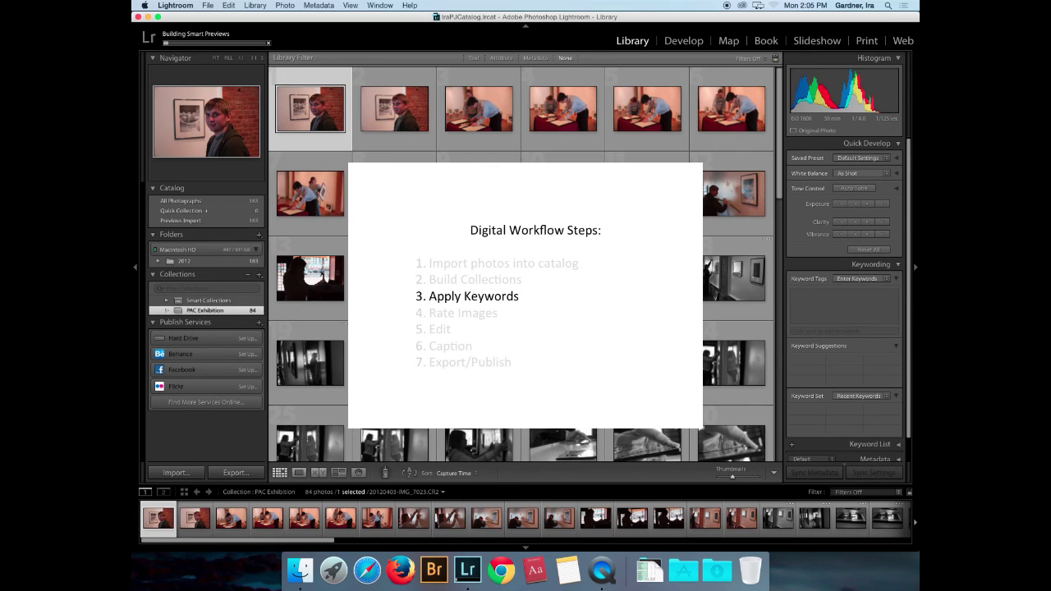
click(851, 298)
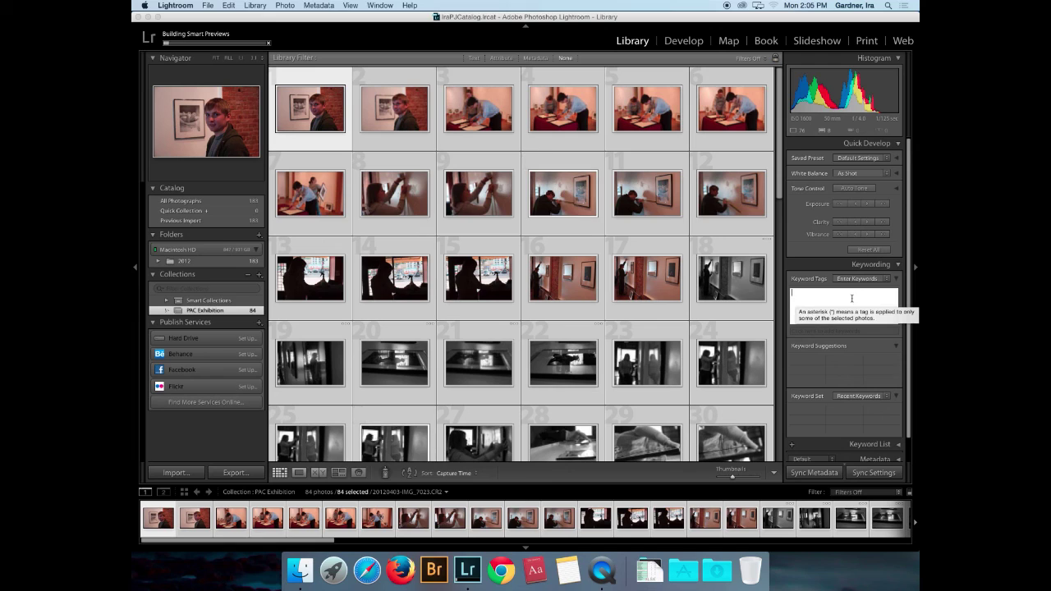
text(PAC C)
key(BackSpace)
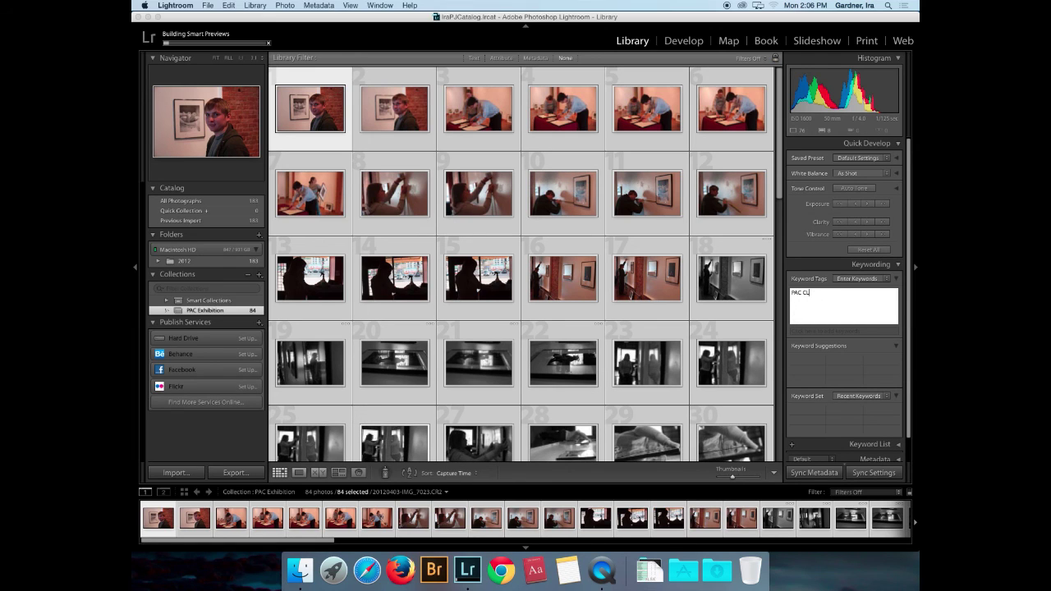
text(club exhi)
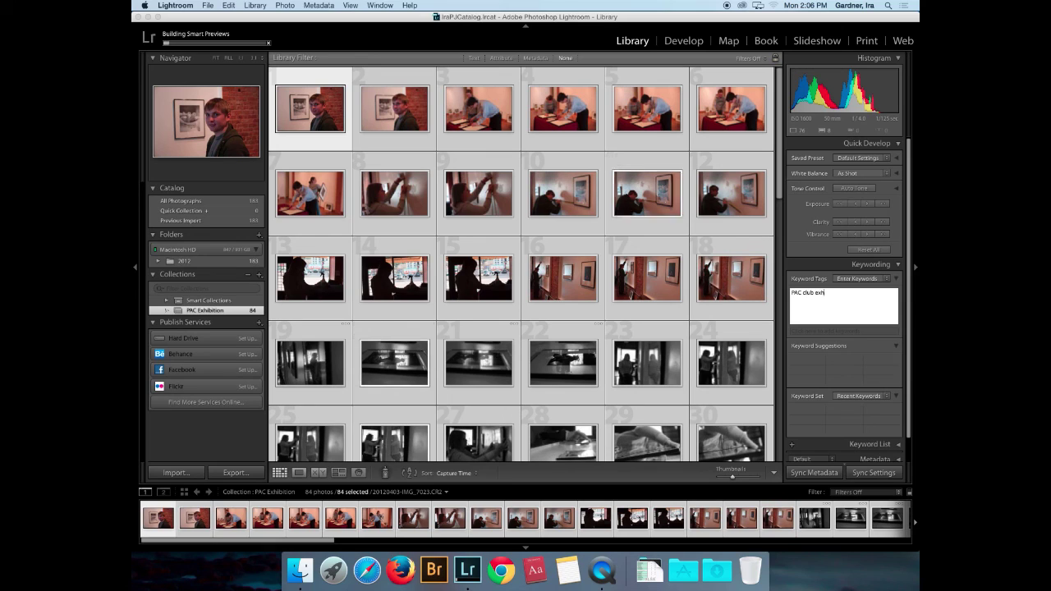
text(bition)
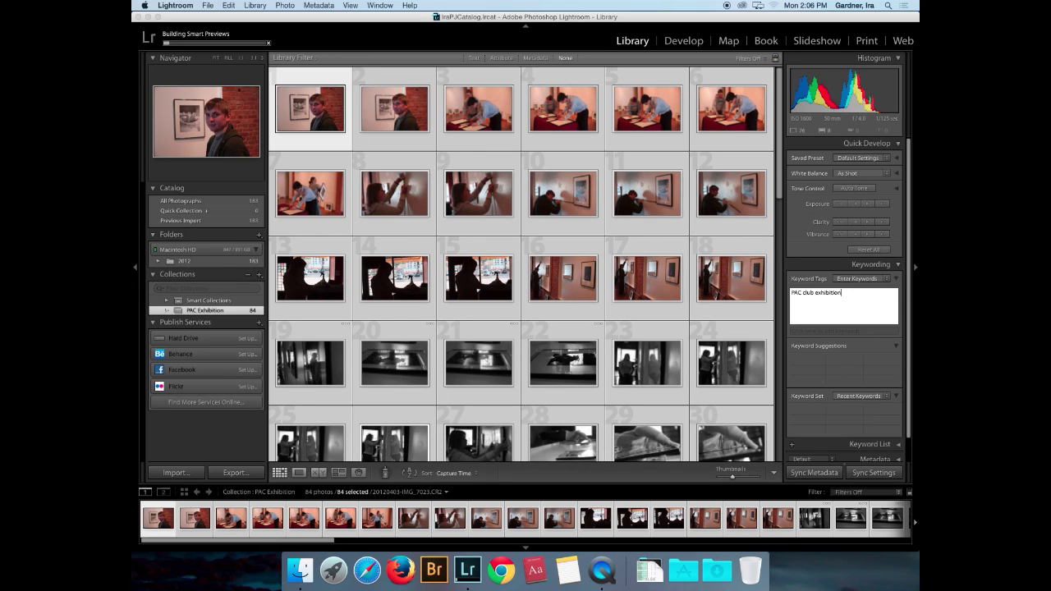
text(, G)
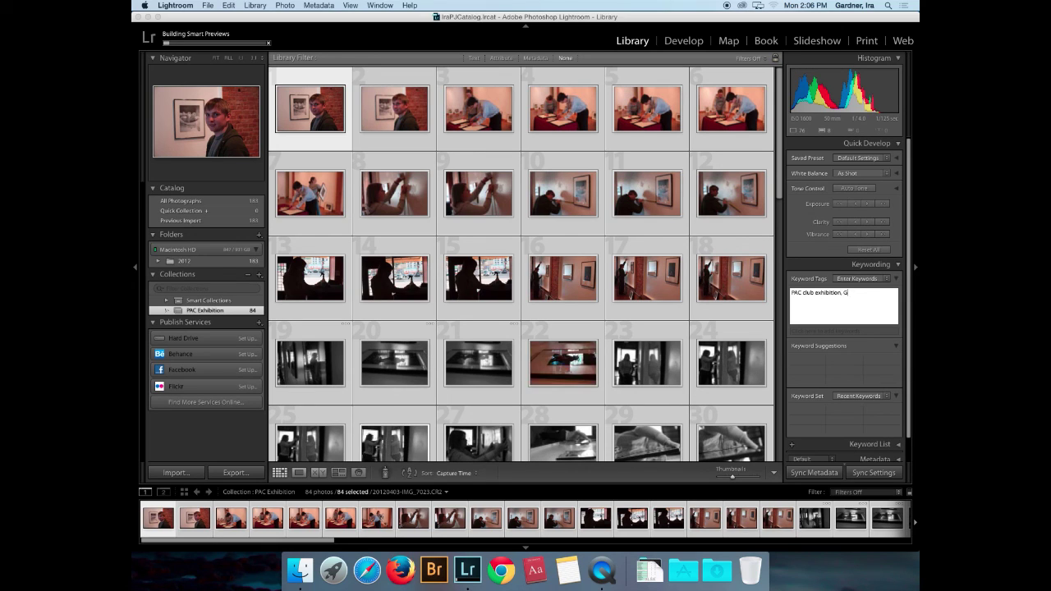
text(allery Exhibition)
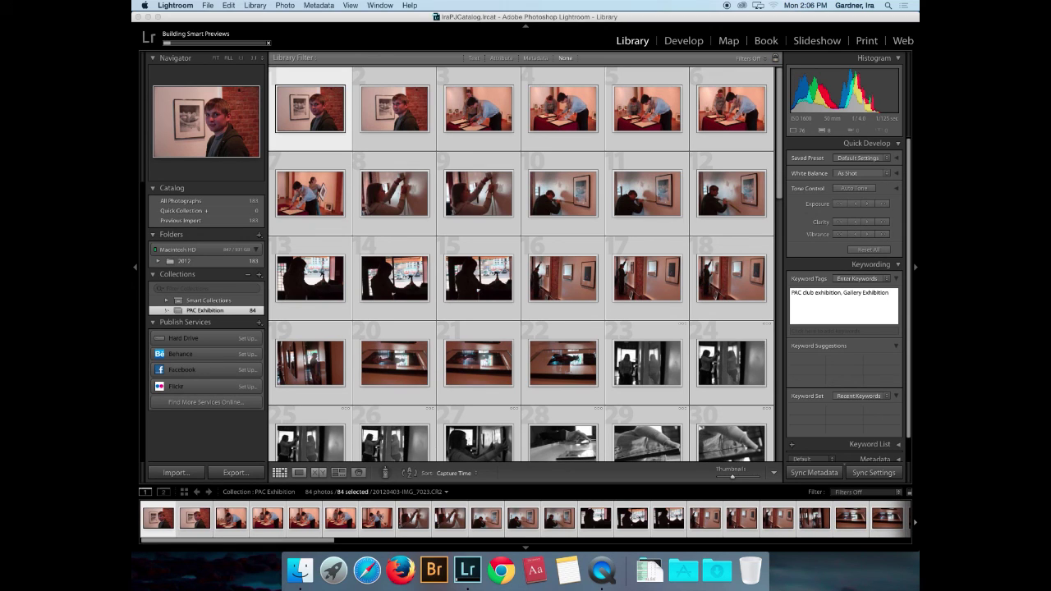
key(Return)
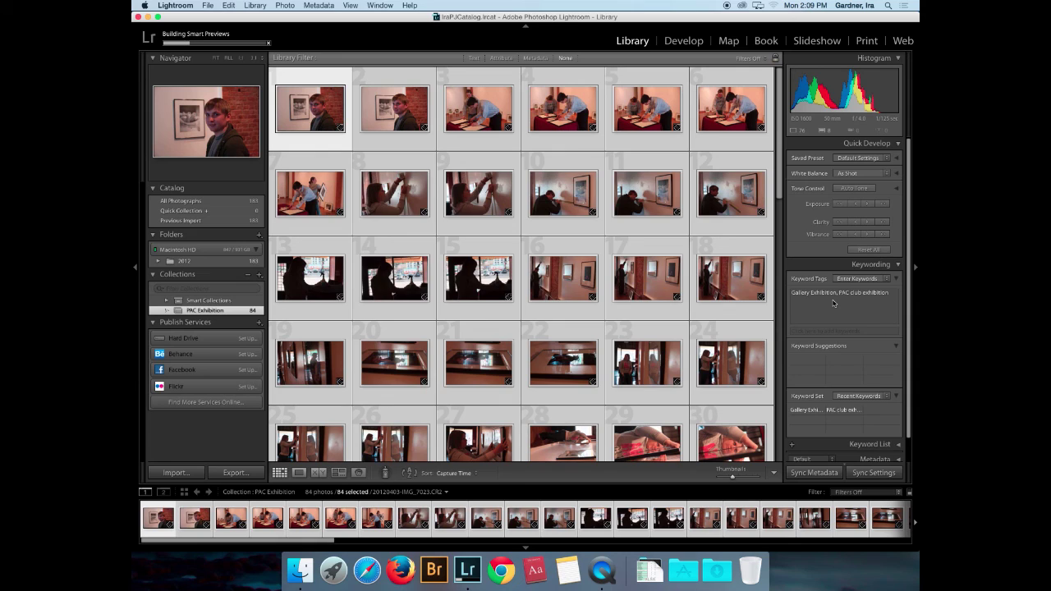
Select only the first photo, 20120403-IMG_7023.CR2, and enlarge it in Loupe view.
click(306, 145)
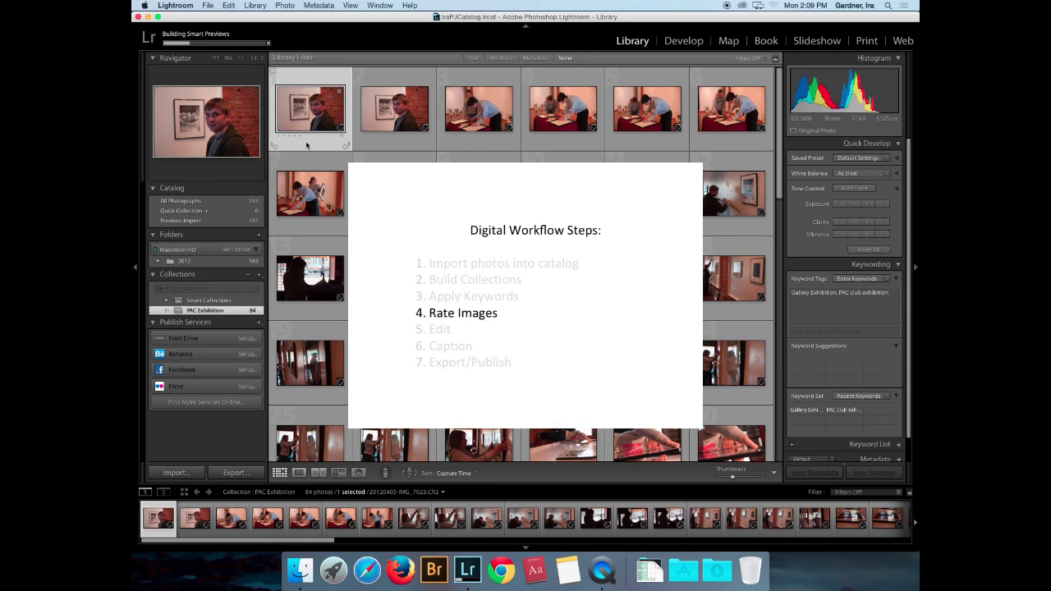
click(299, 473)
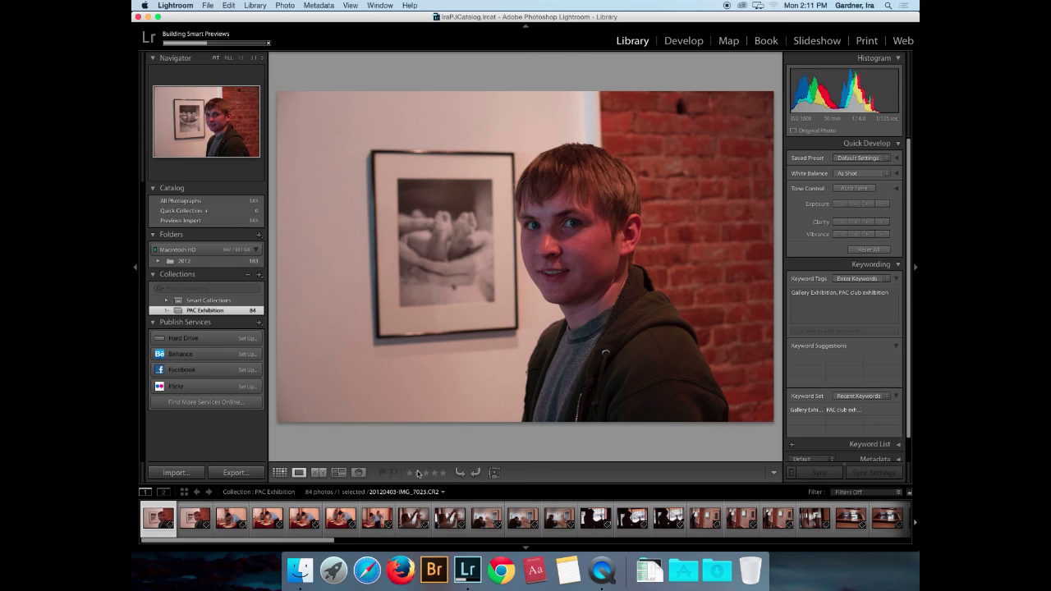
Star-rate the opening photos, mostly 3 stars, with a batch through IMG_7034.
click(418, 474)
key(Right)
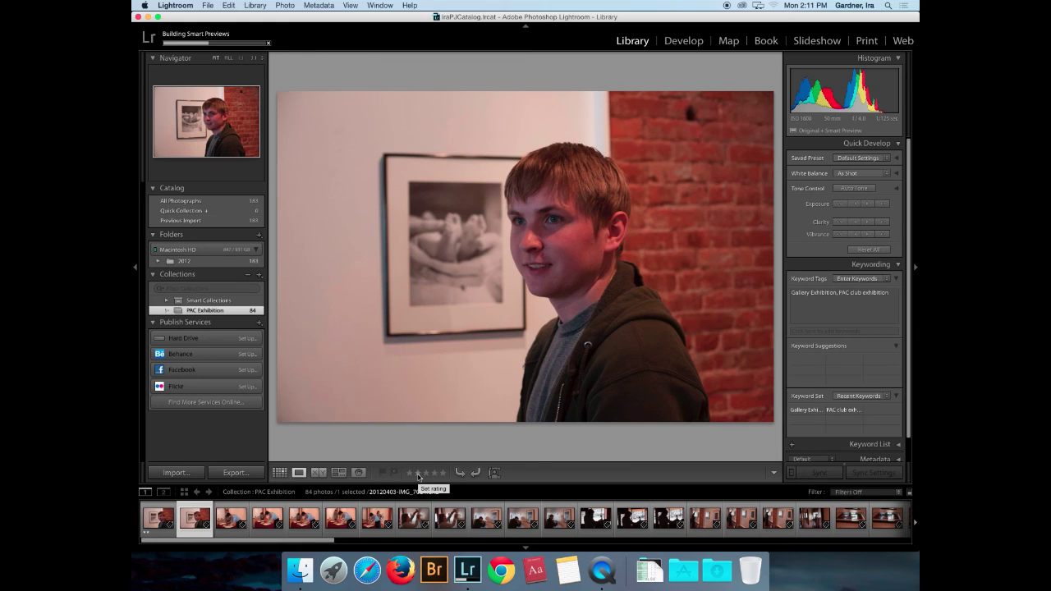
click(417, 473)
key(Right)
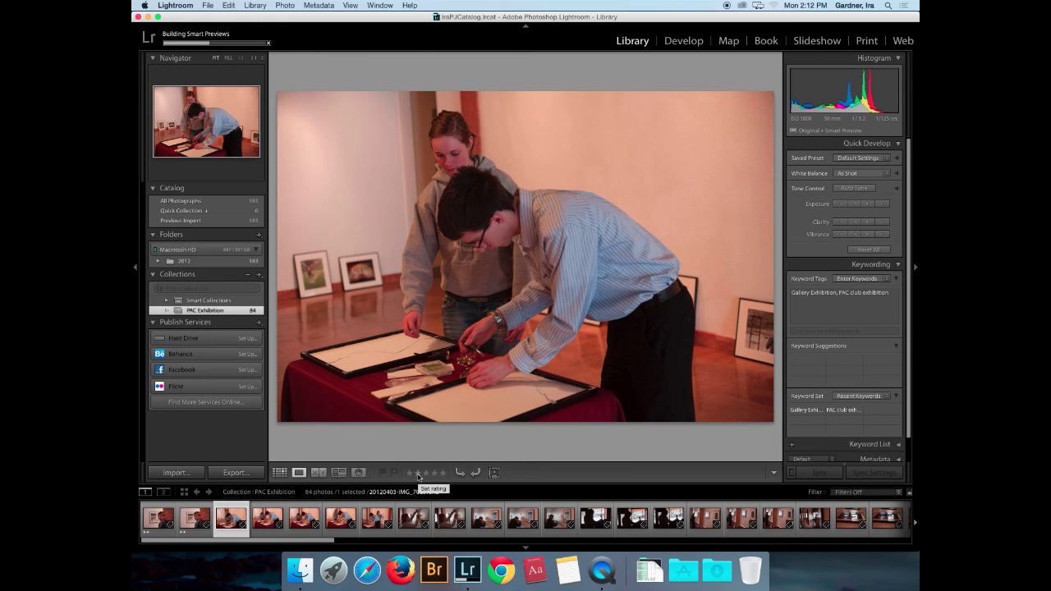
click(418, 475)
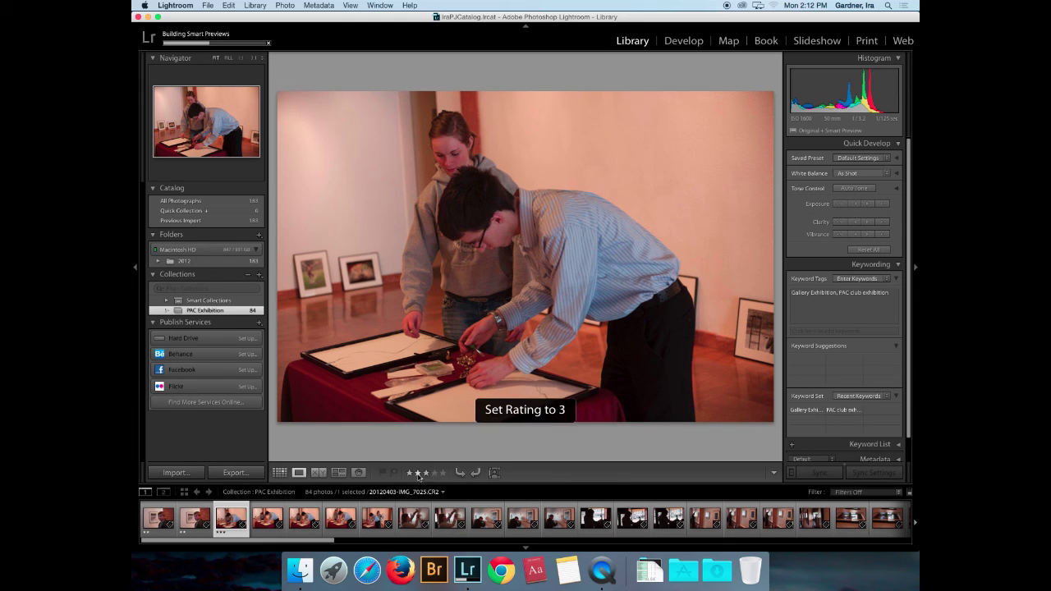
key(shift+3)
key(shift+3)
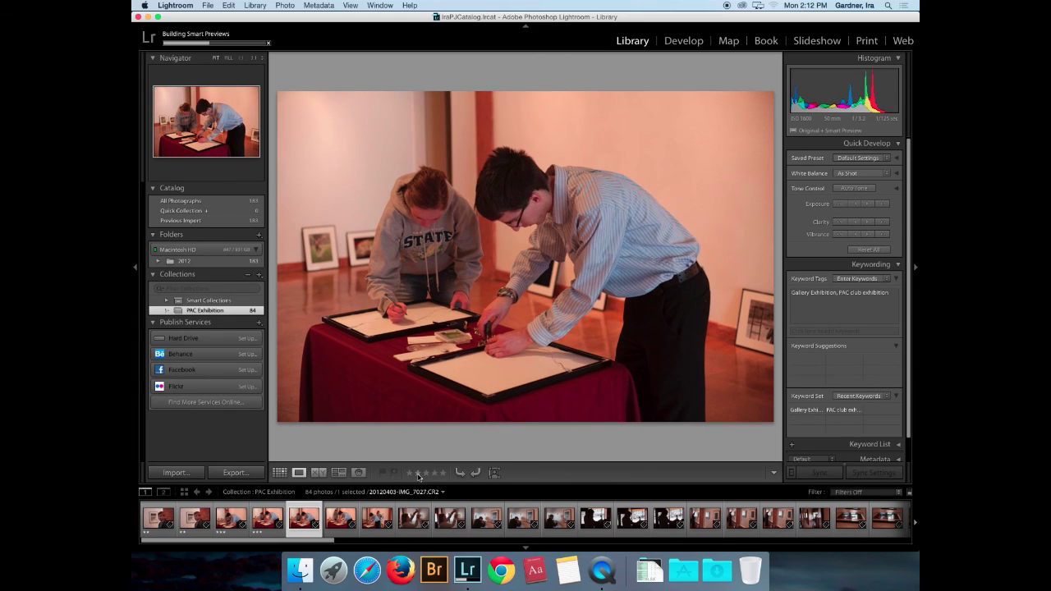
key(shift+Right)
key(shift+Right)
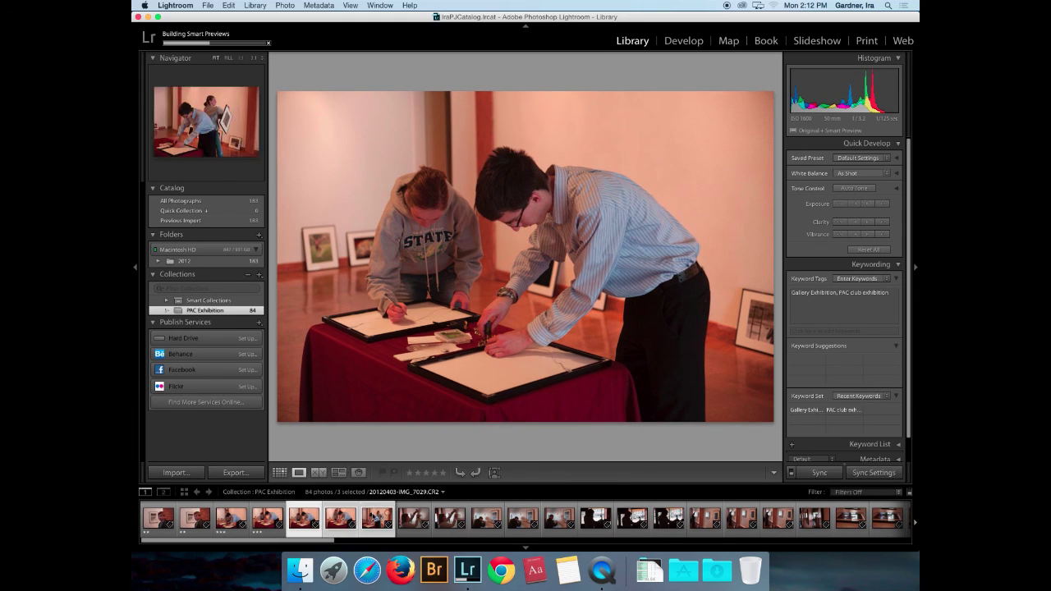
key(shift+3)
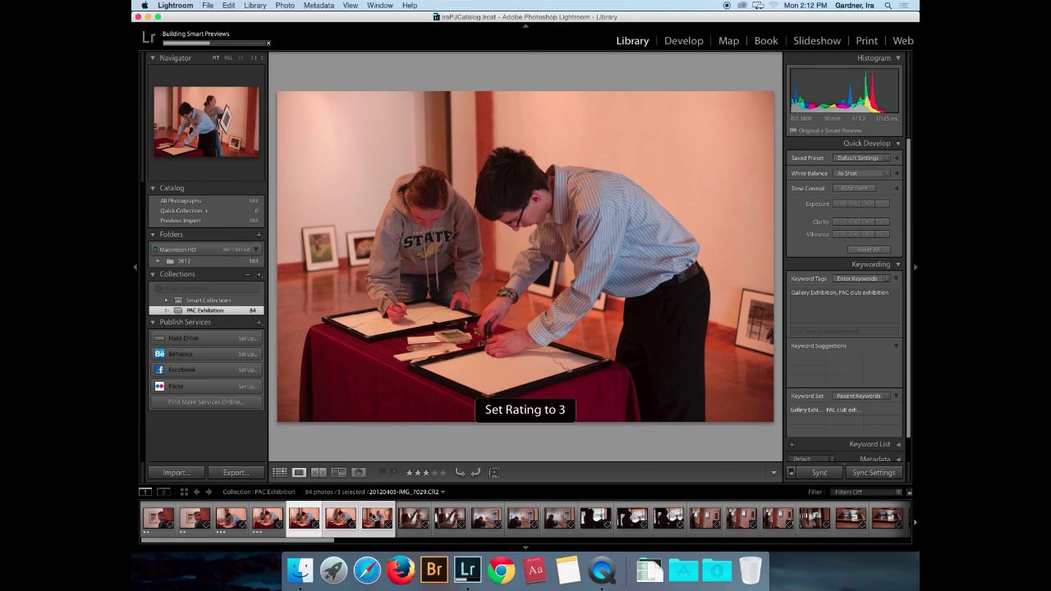
key(shift+Right)
key(shift+Right)
key(shift+Right)
key(shift+Right)
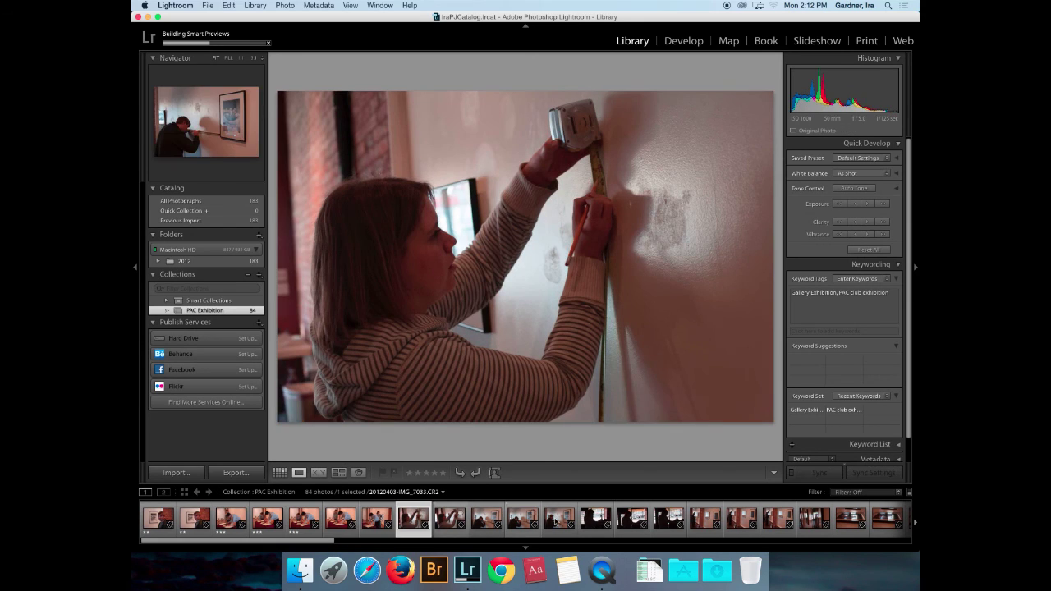
key(shift+3)
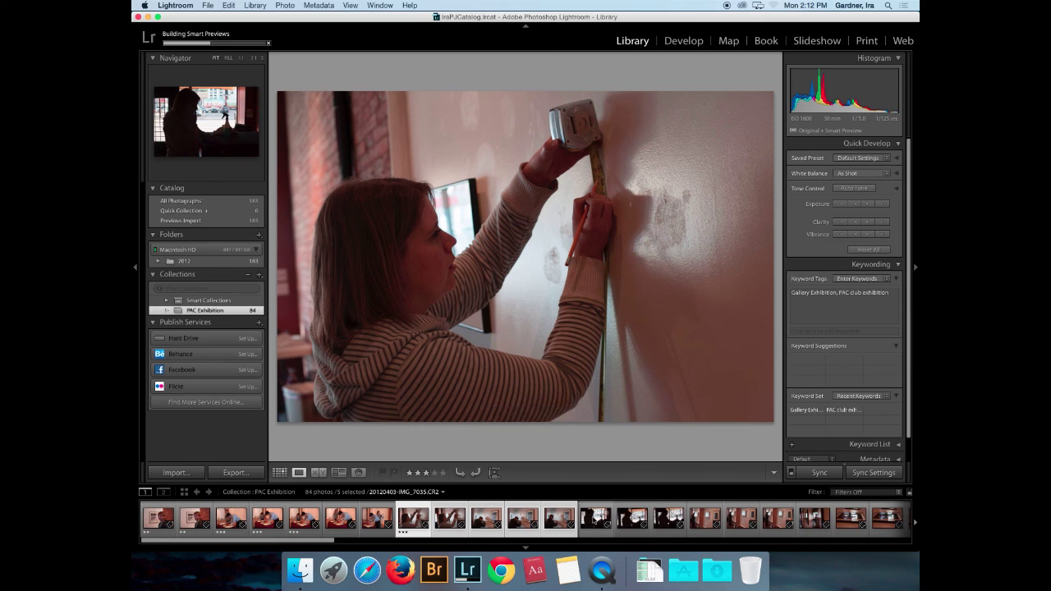
key(Right)
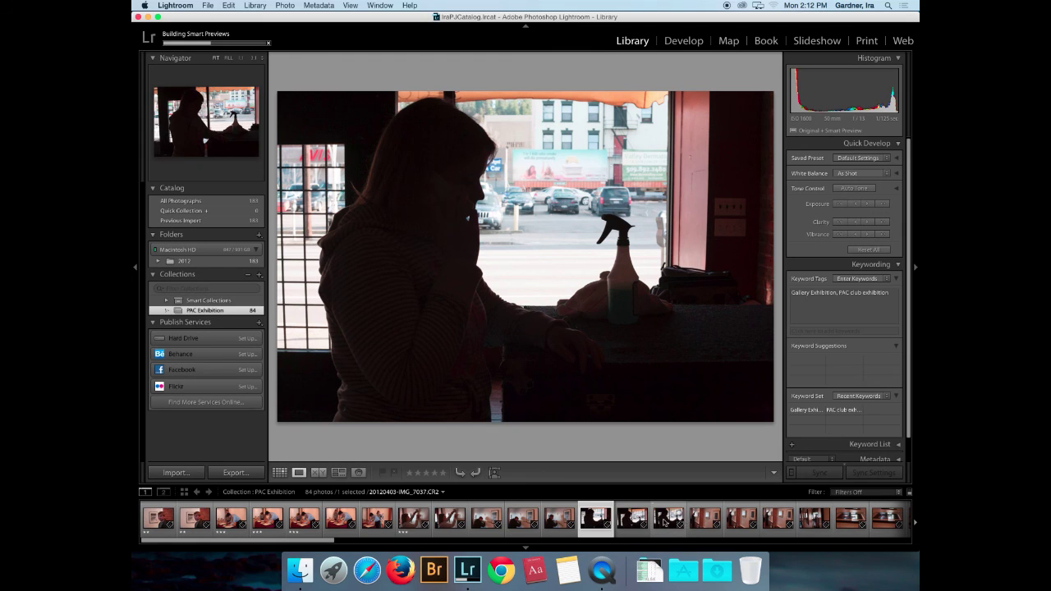
Rate IMG_7038 through IMG_7040 three stars.
click(695, 522)
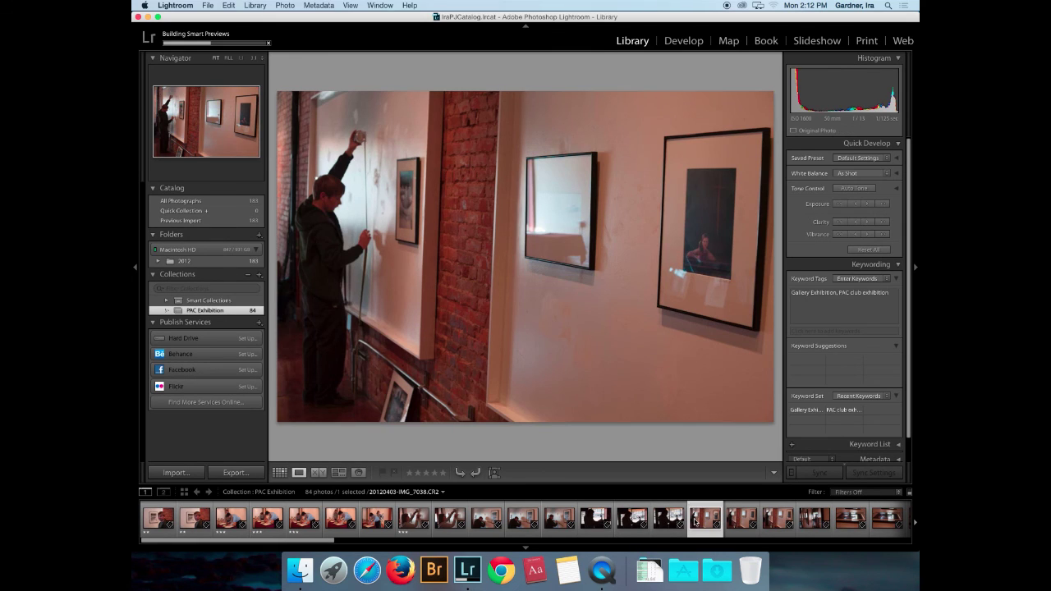
shift+click(778, 519)
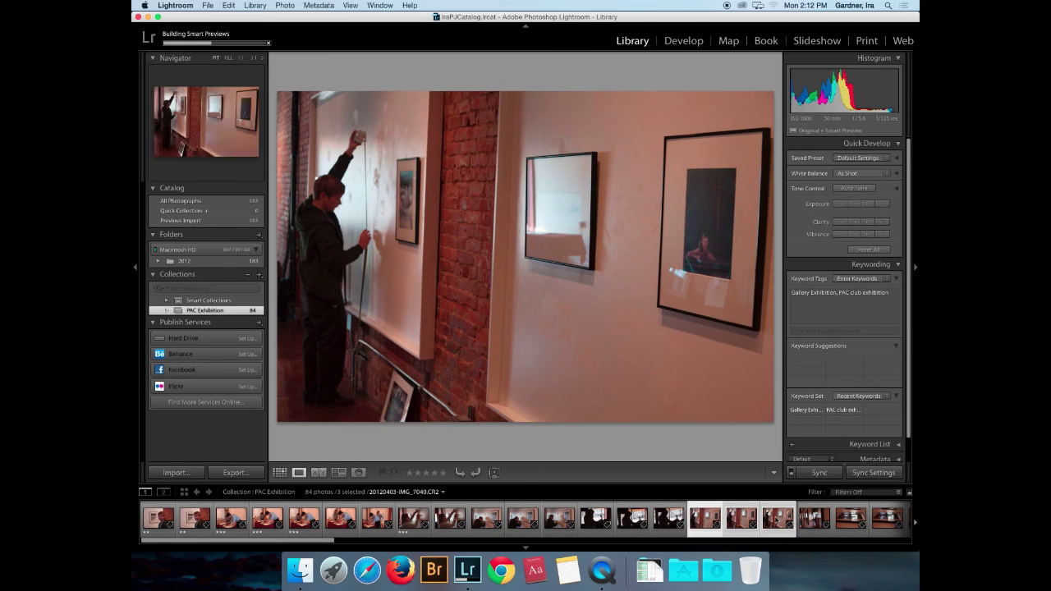
key(3)
key(Right)
key(Left)
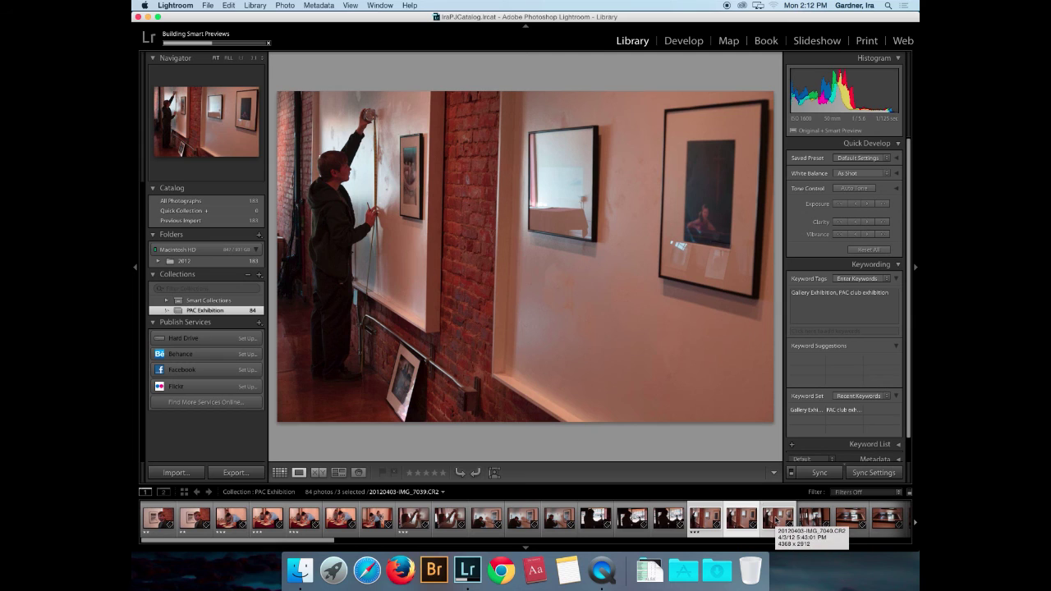
key(3)
key(Right)
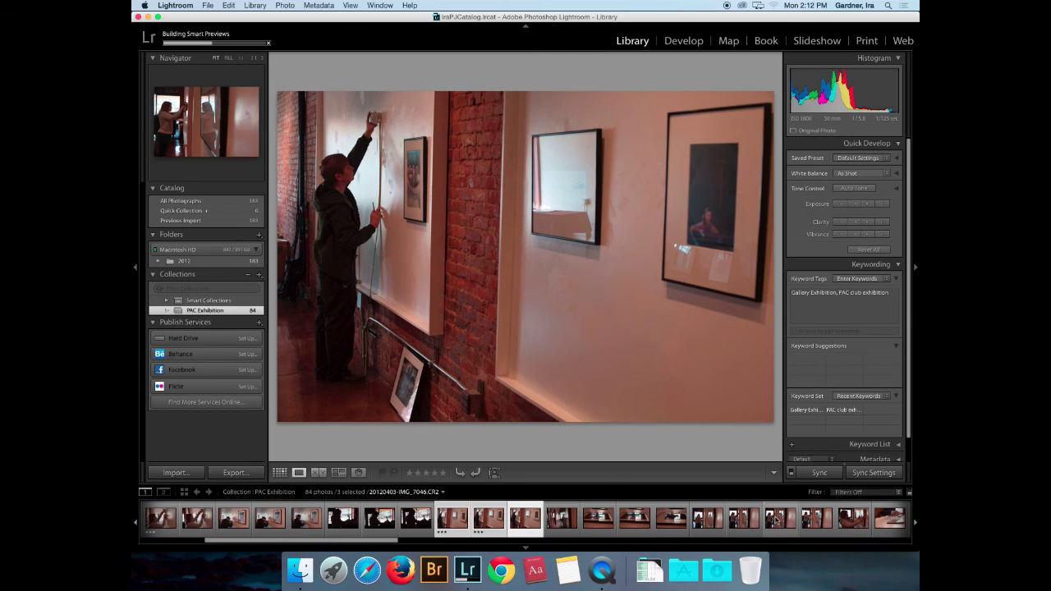
key(3)
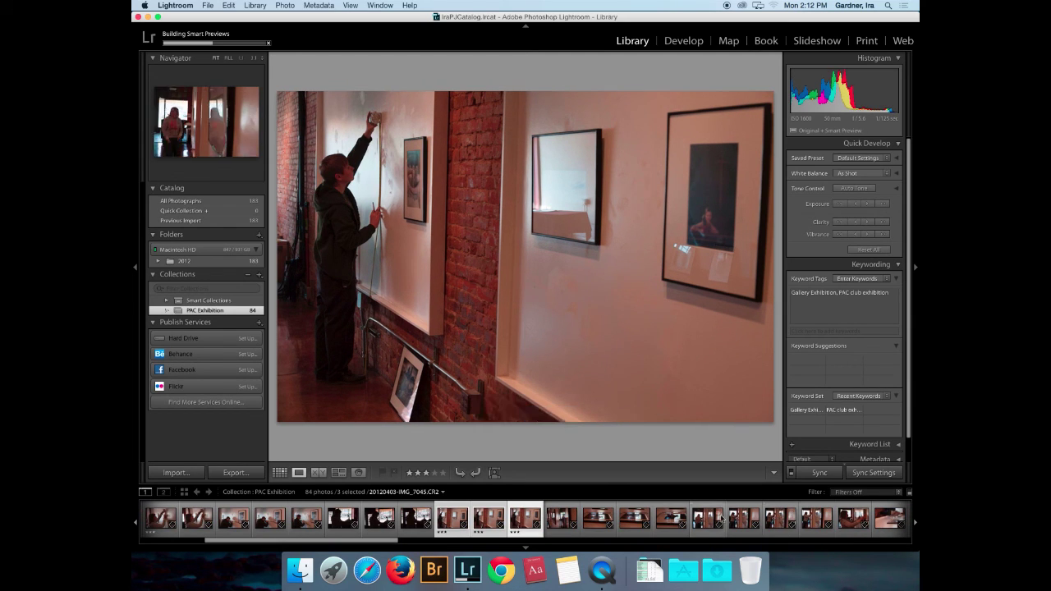
scroll(590, 522, up, 1)
Rate IMG_7041 through IMG_7044 two stars and rotate the sideways one into portrait.
click(590, 522)
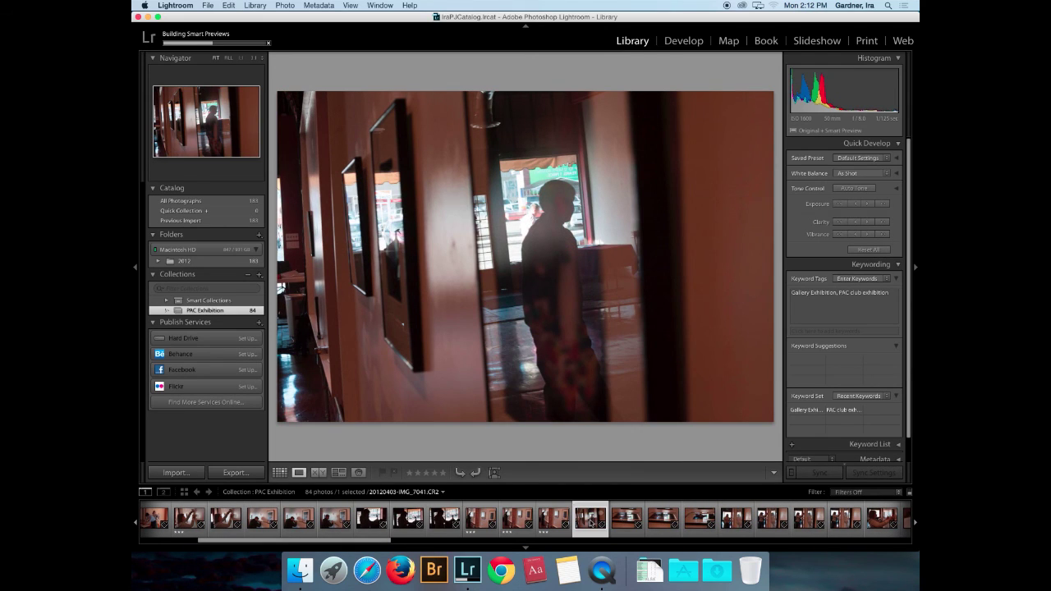
click(627, 521)
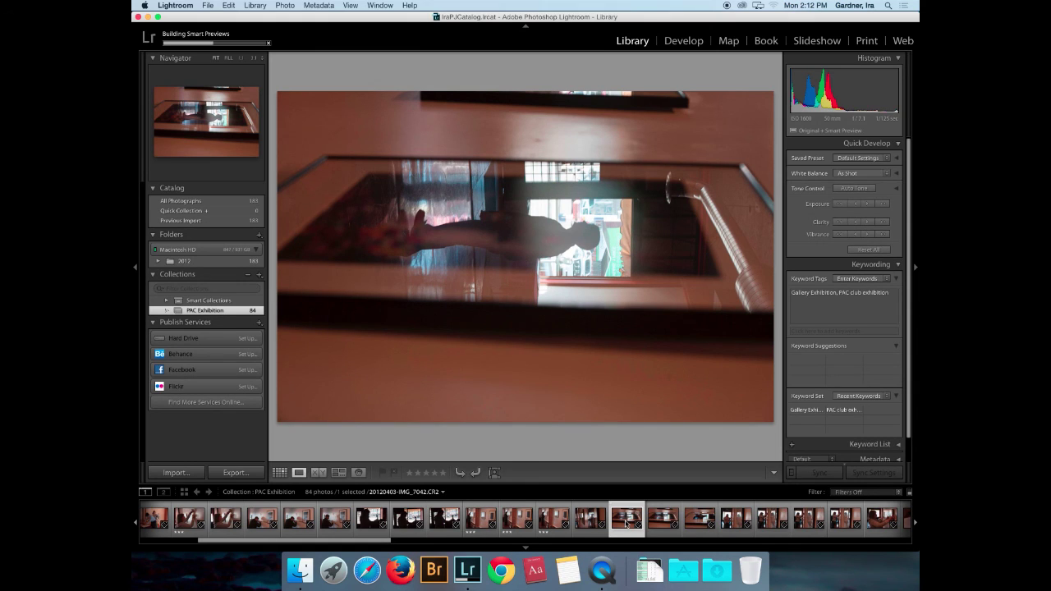
key(2)
shift+click(697, 516)
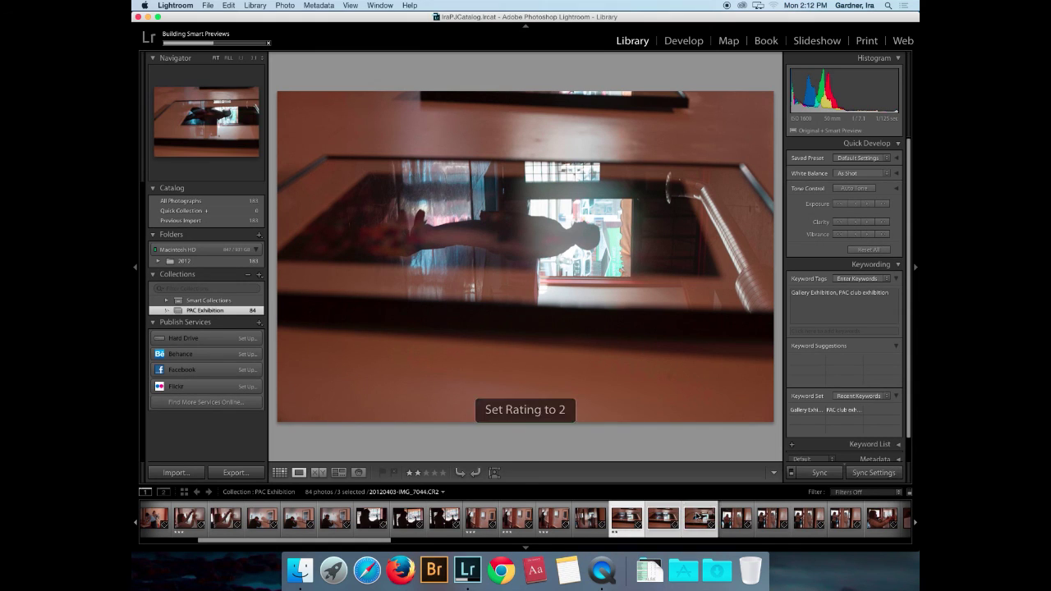
key(2)
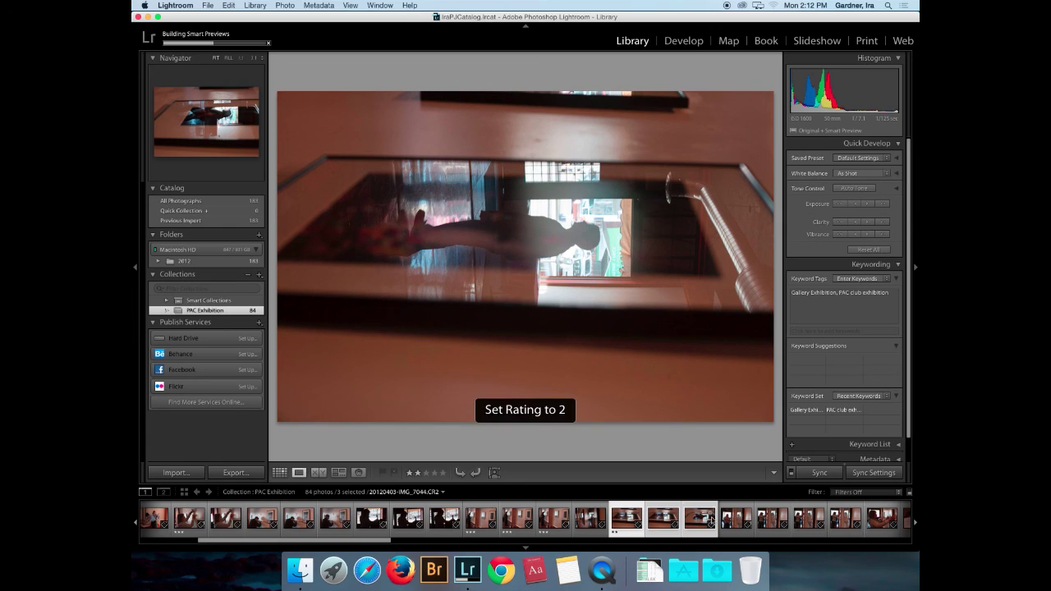
key(super+bracketleft)
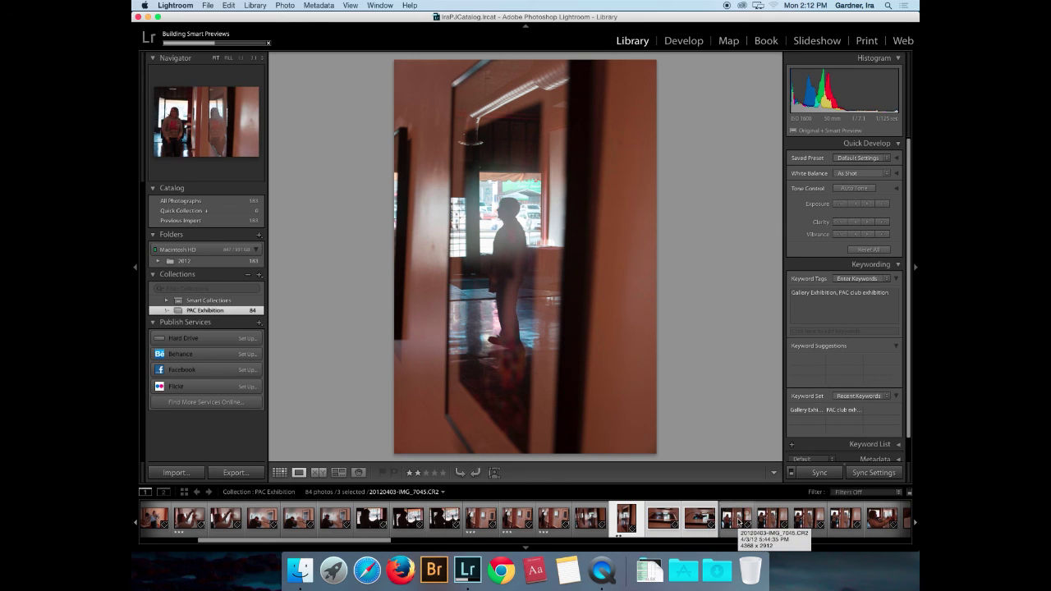
Rate the next photos 2 and 3 stars, settling IMG_7046 at 2 stars.
click(737, 520)
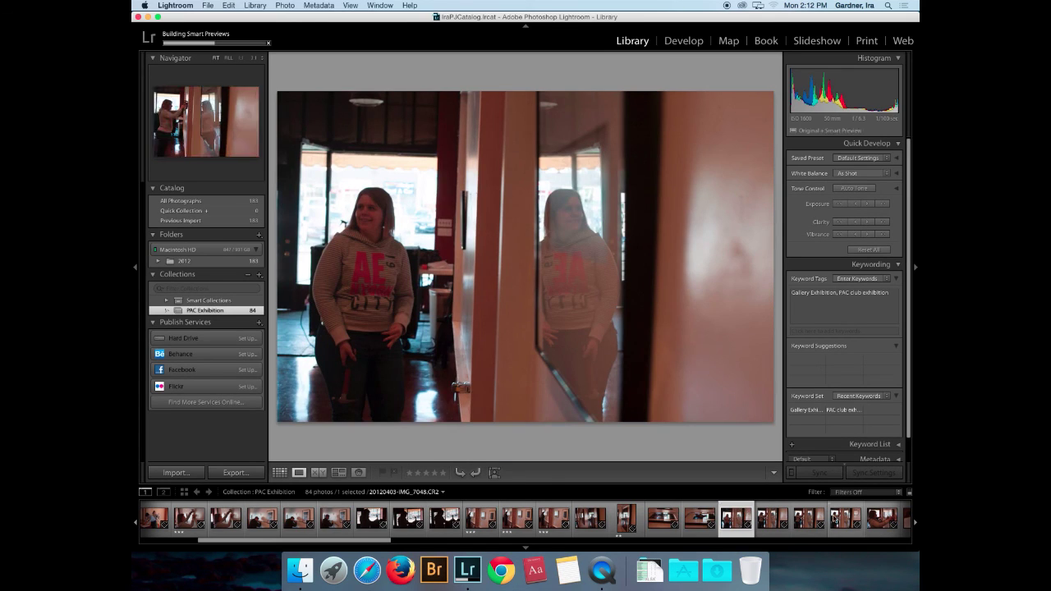
key(2)
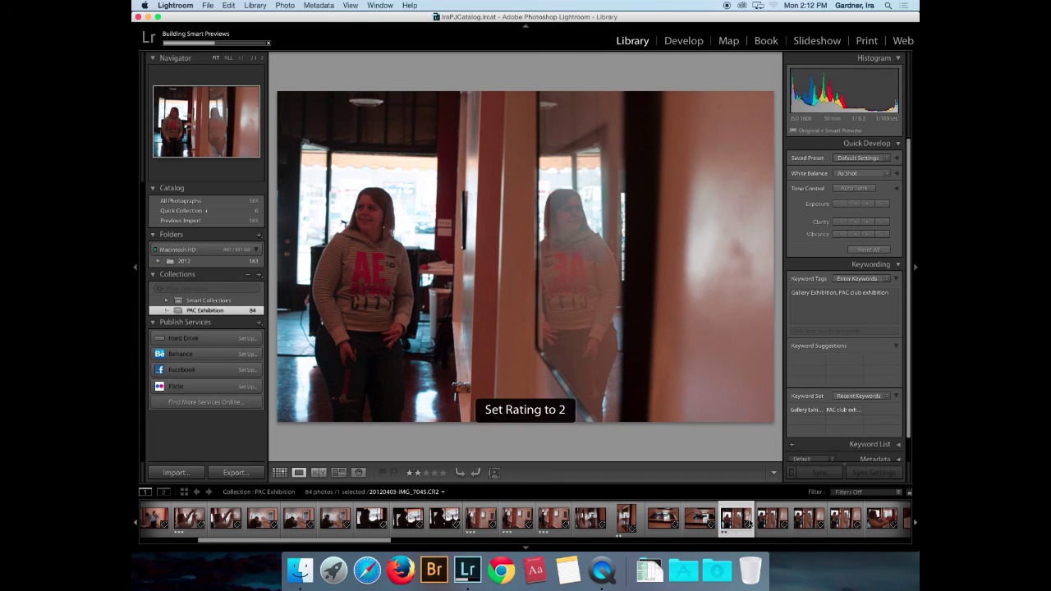
key(Right)
key(3)
key(Right)
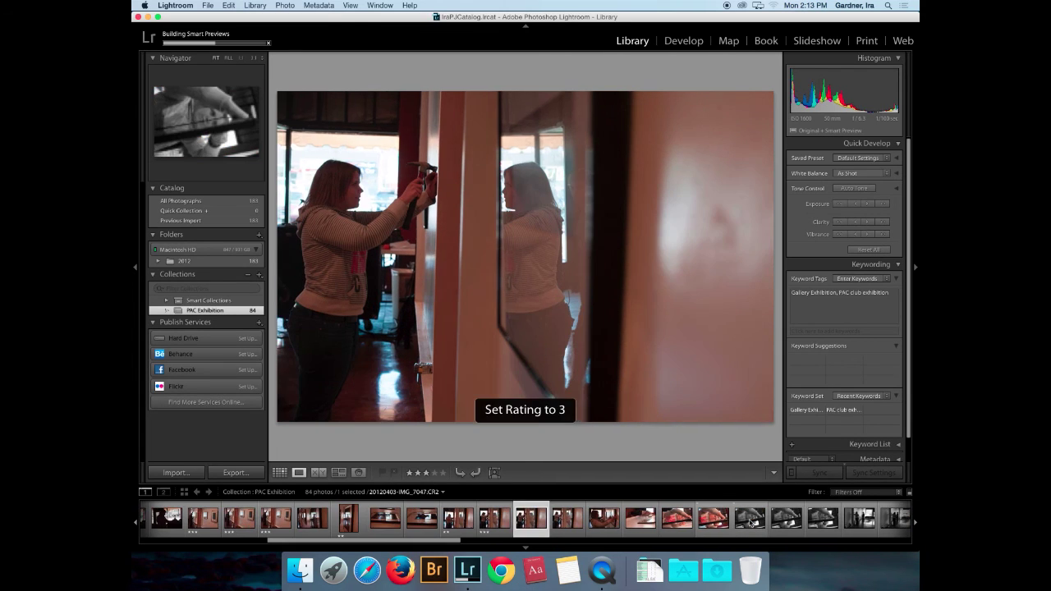
key(3)
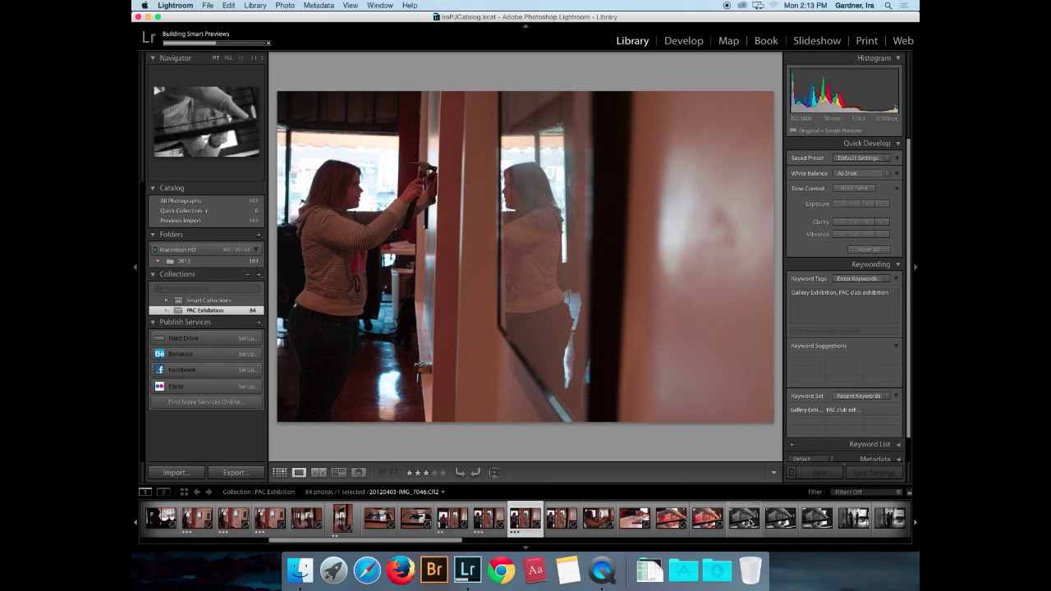
key(2)
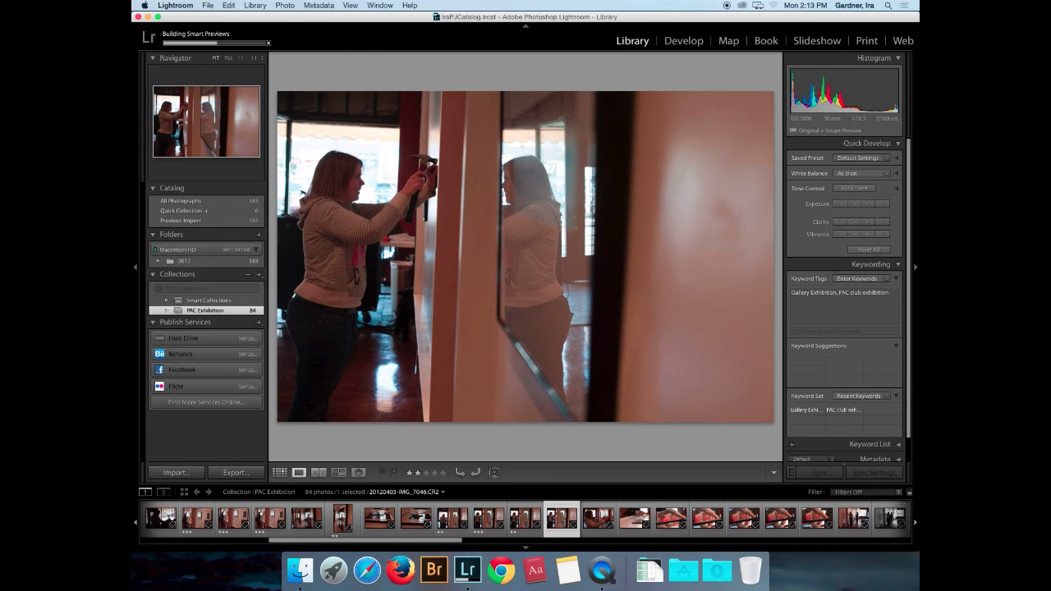
Rate the next photo 2 stars and IMG_7049 to IMG_7051 three stars, rotating IMG_7050 upright.
key(2)
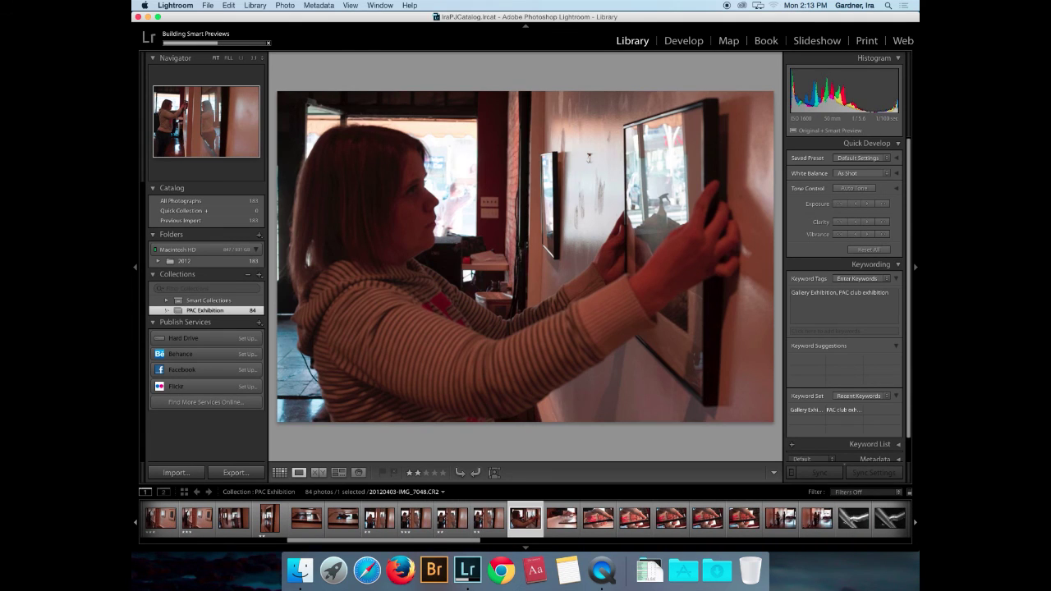
key(Right)
key(3)
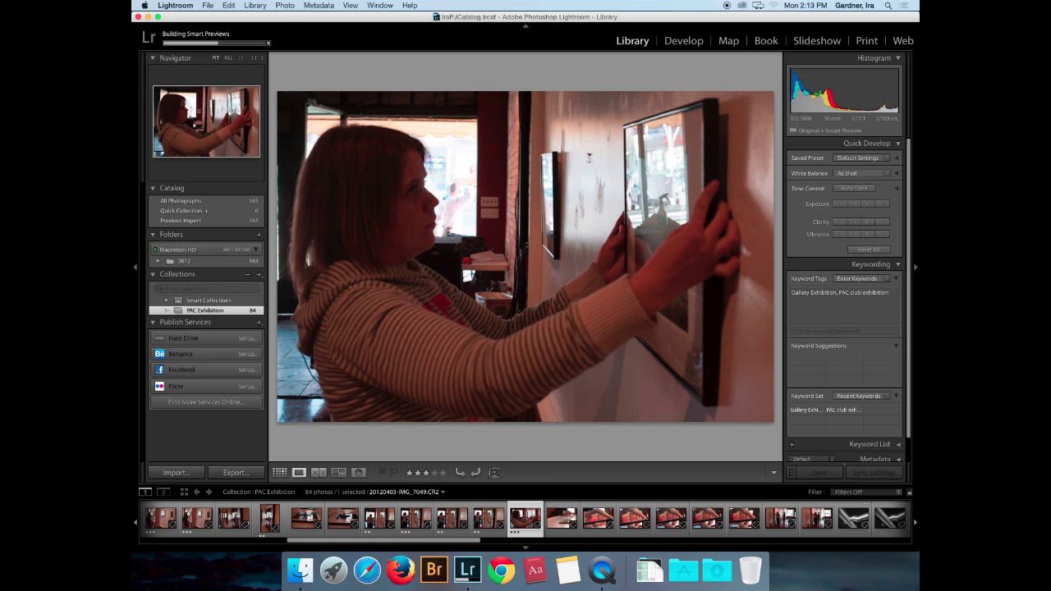
key(Right)
key(3)
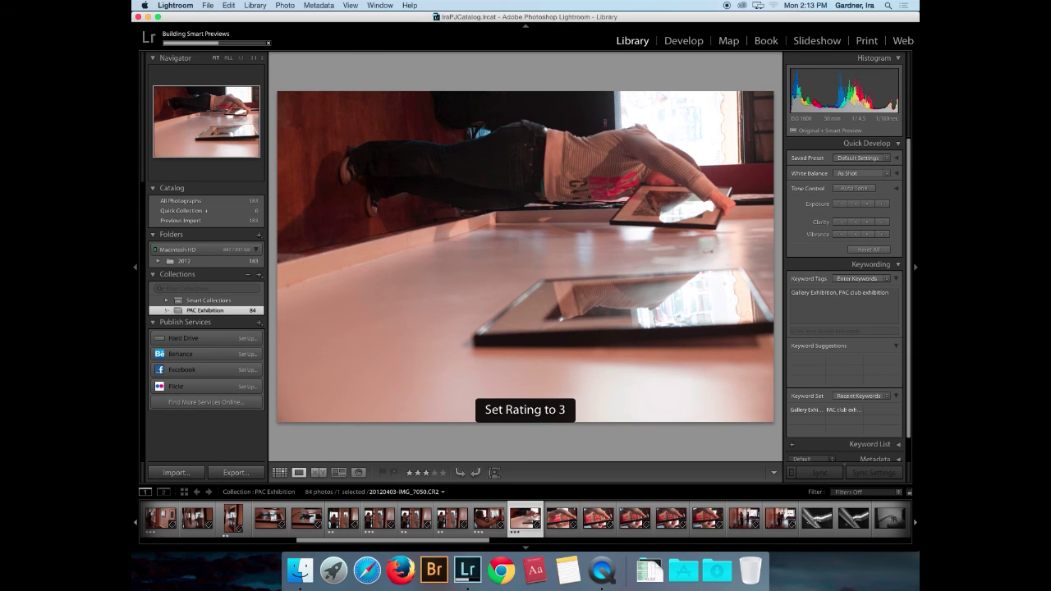
key(super+bracketleft)
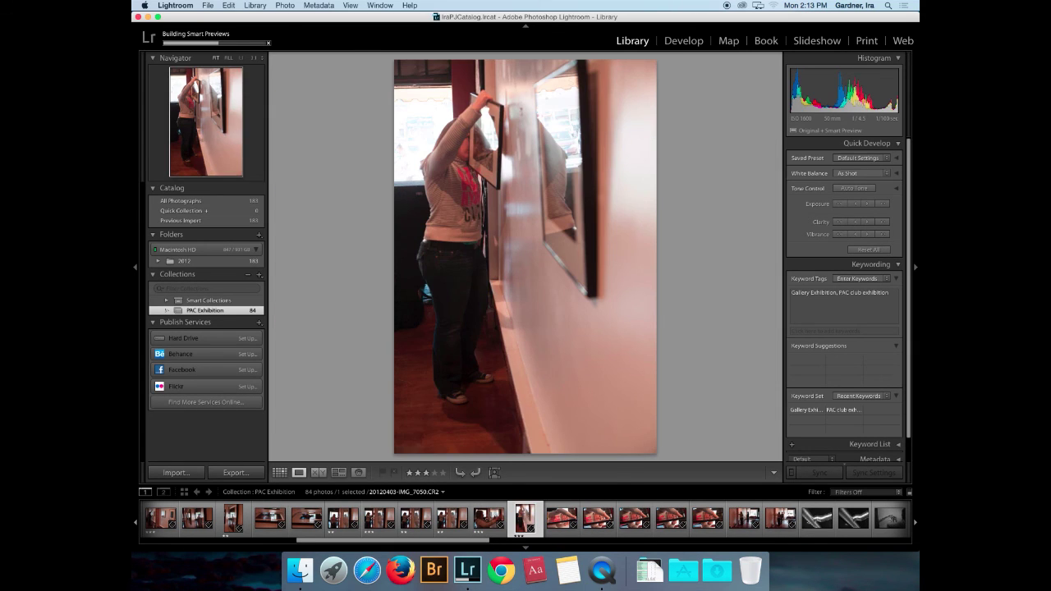
key(Right)
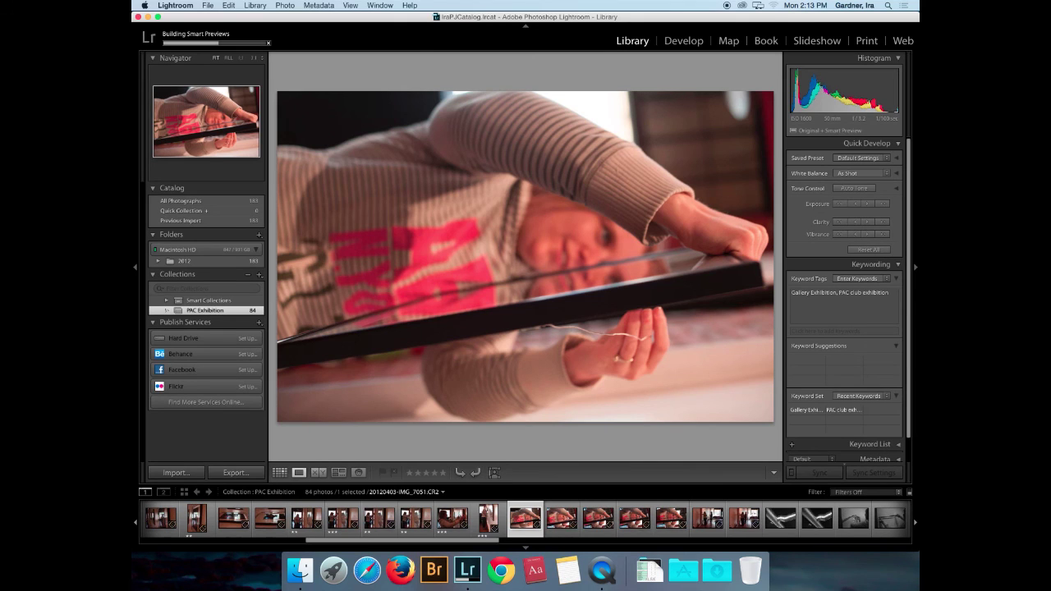
key(3)
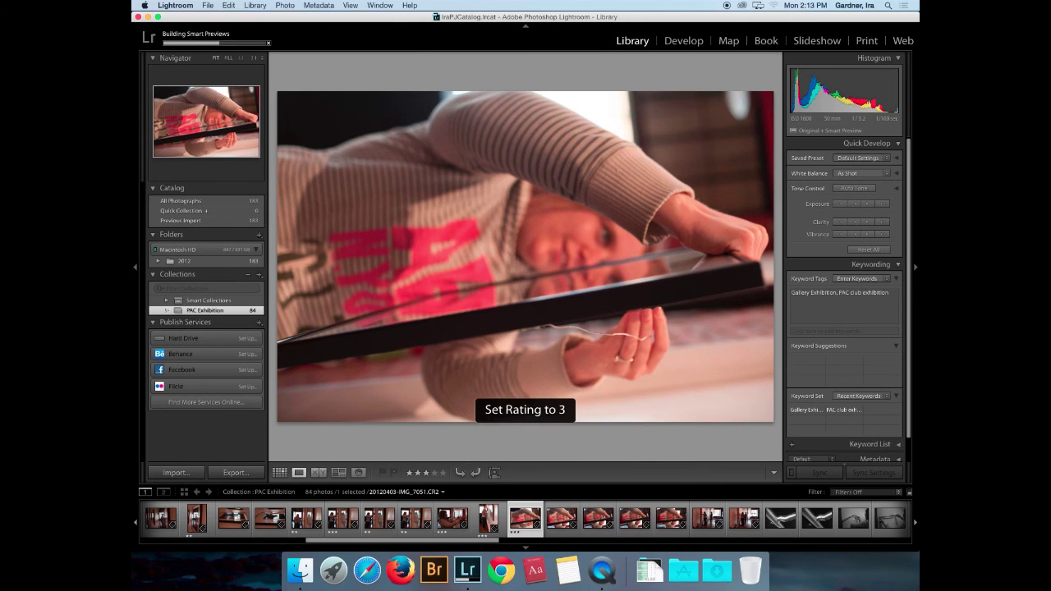
Rate IMG_7052 to IMG_7055 two stars and IMG_7056 and IMG_7057 three stars.
key(Right)
key(2)
key(Right)
key(2)
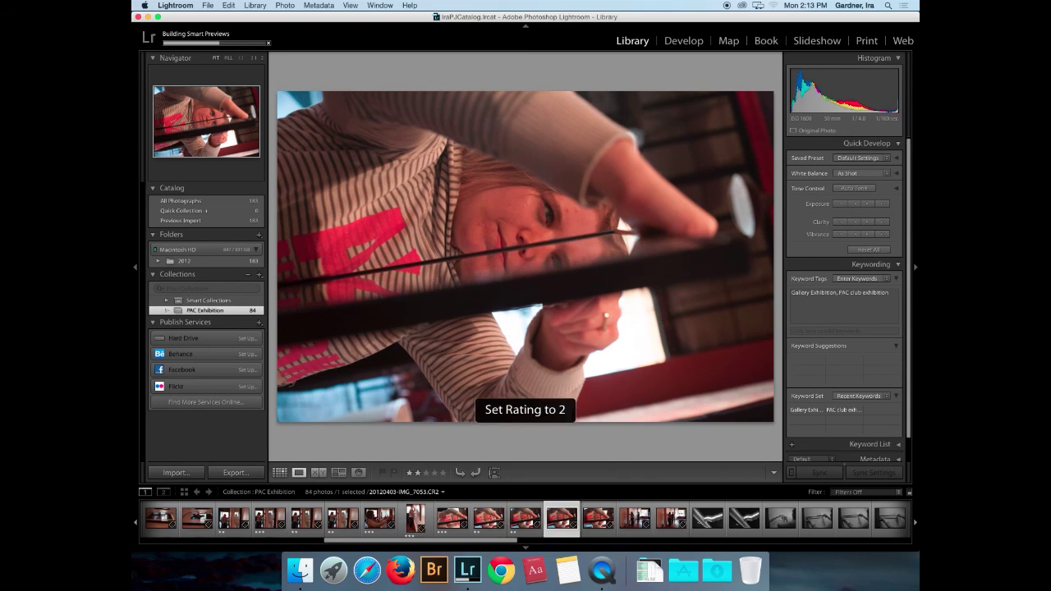
key(Right)
key(2)
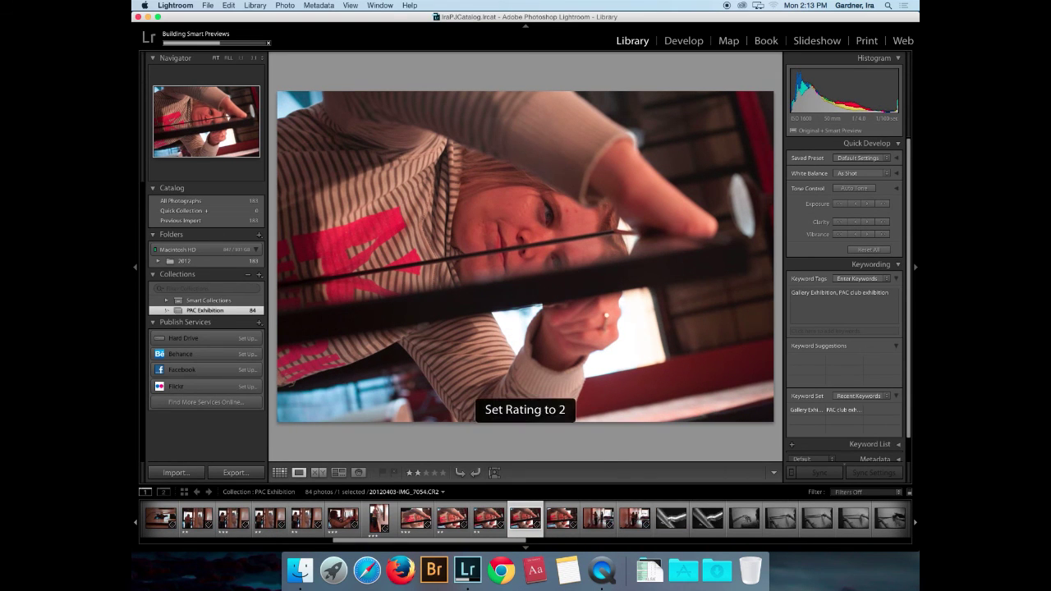
key(Right)
key(2)
key(Right)
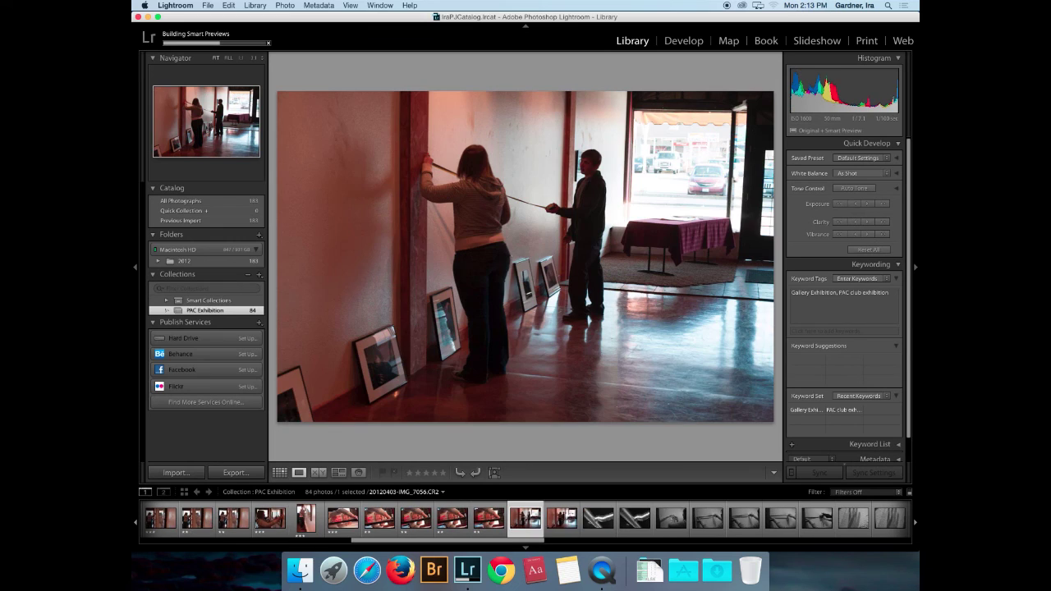
key(3)
key(Right)
key(3)
key(Right)
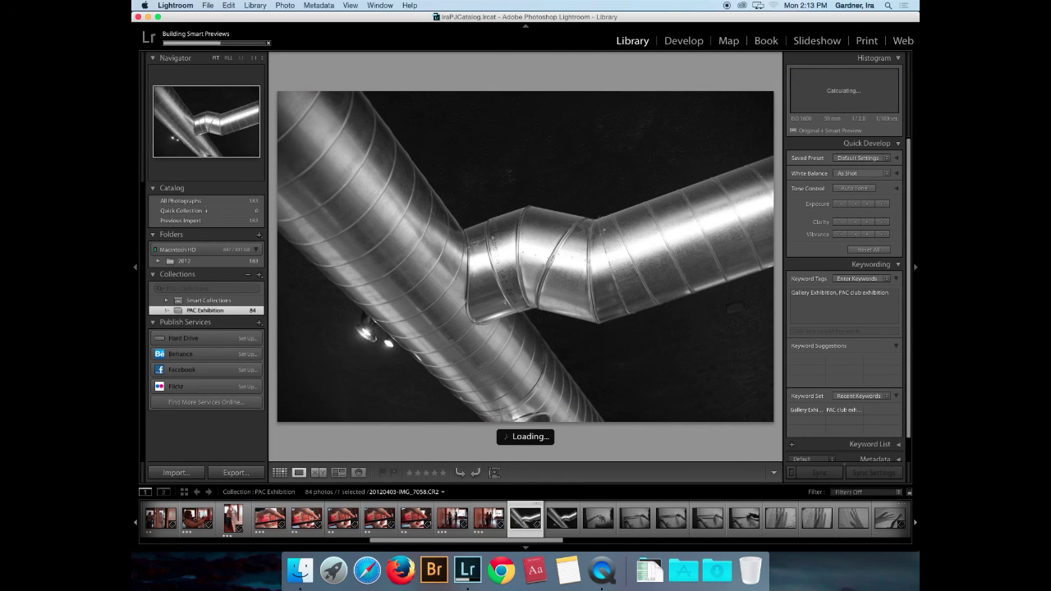
Give four stars to IMG_7058, IMG_7076 through IMG_7078, and IMG_7080.
key(4)
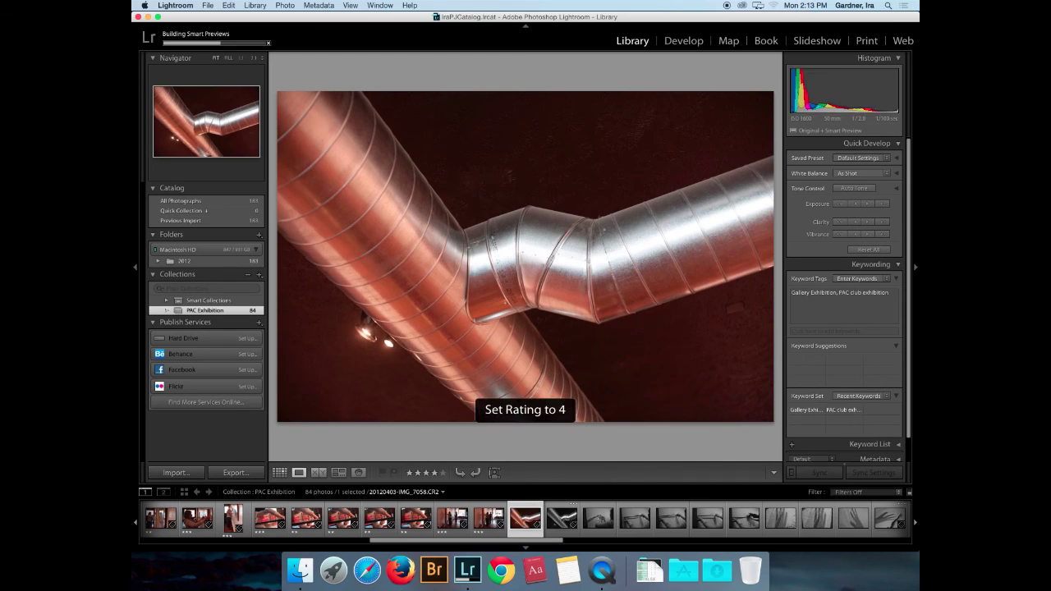
scroll(530, 518, down, 5)
click(530, 519)
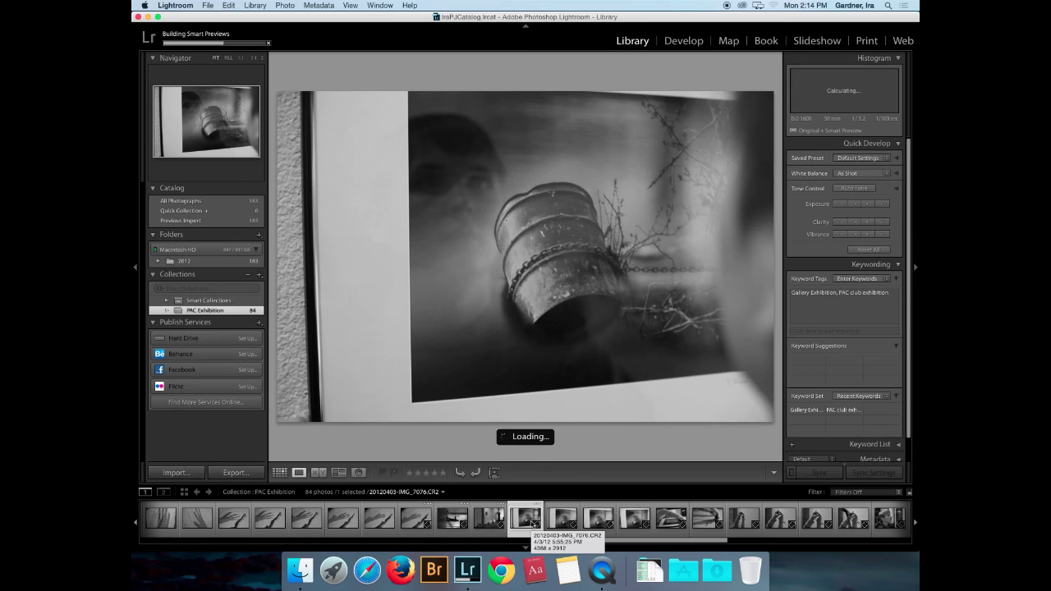
key(4)
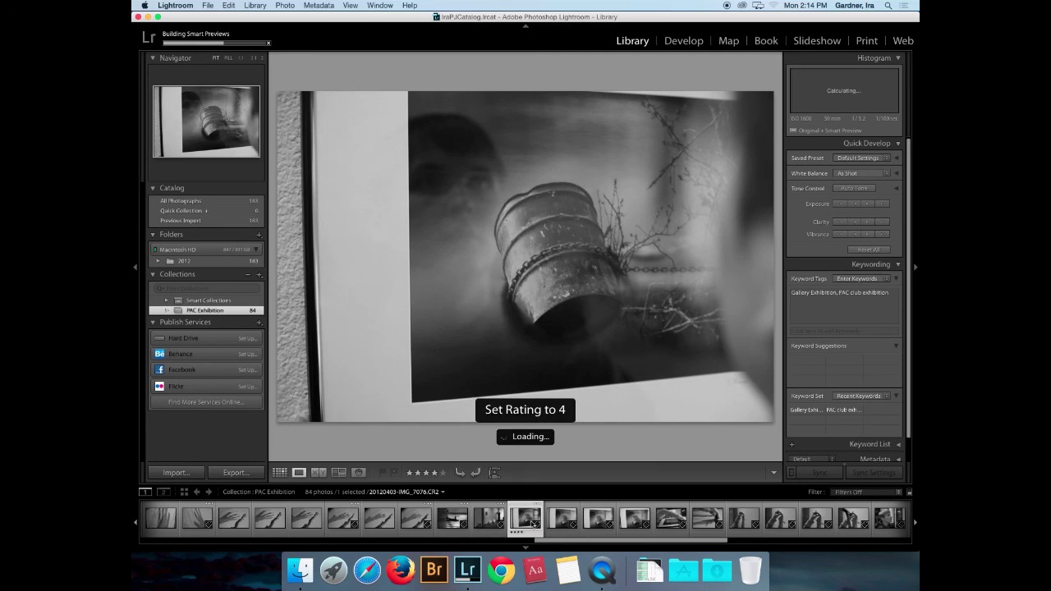
key(Right)
key(4)
key(Right)
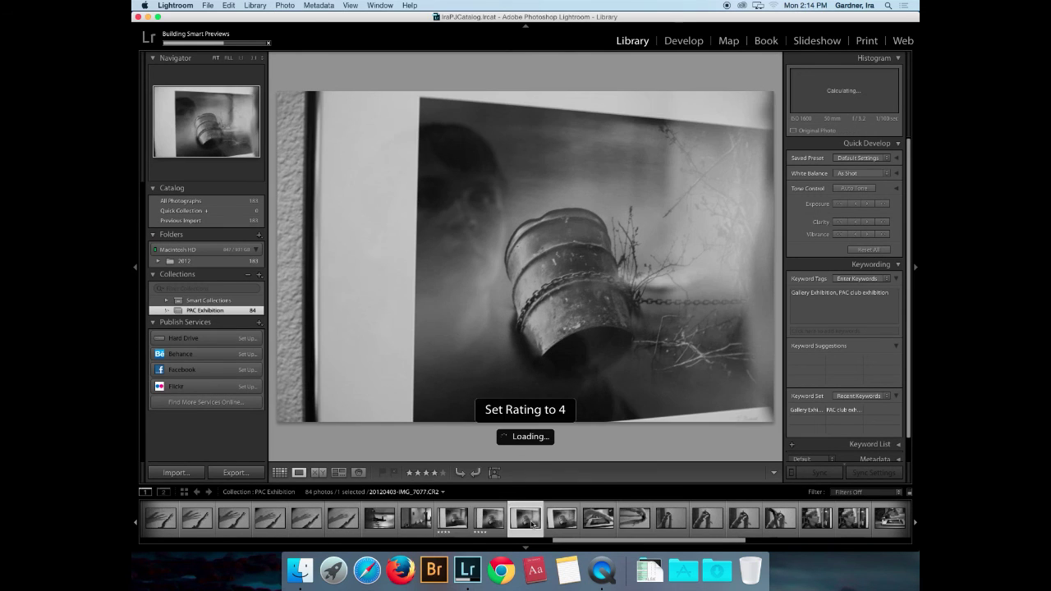
key(4)
key(Right)
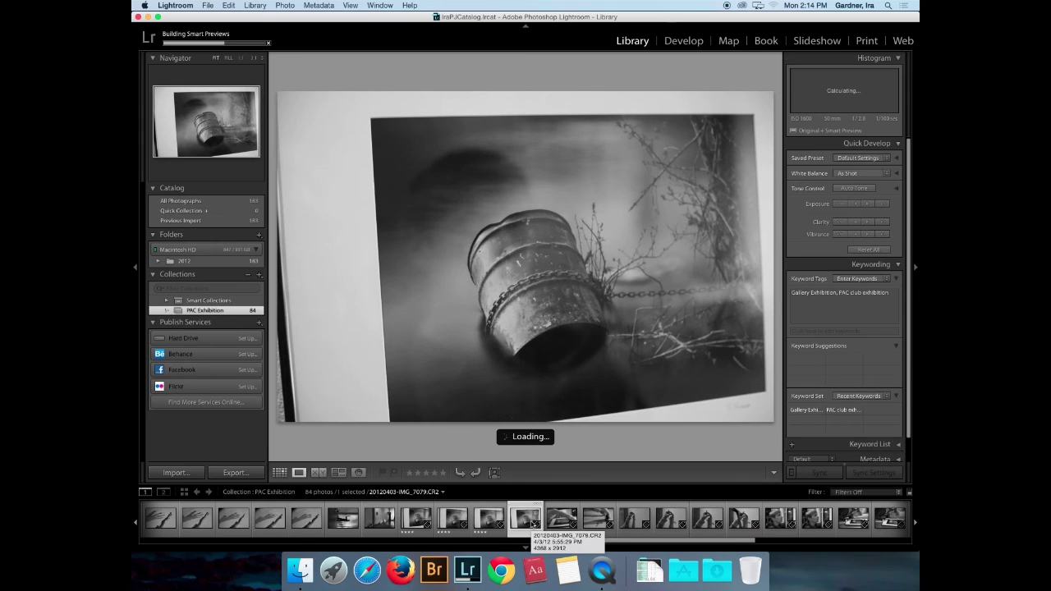
key(Right)
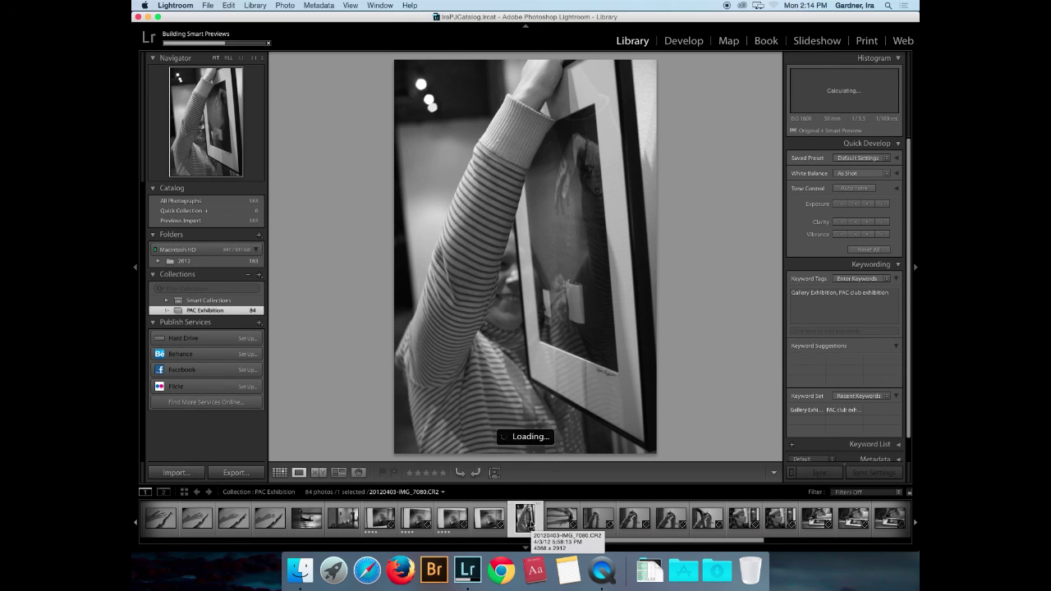
key(4)
key(Right)
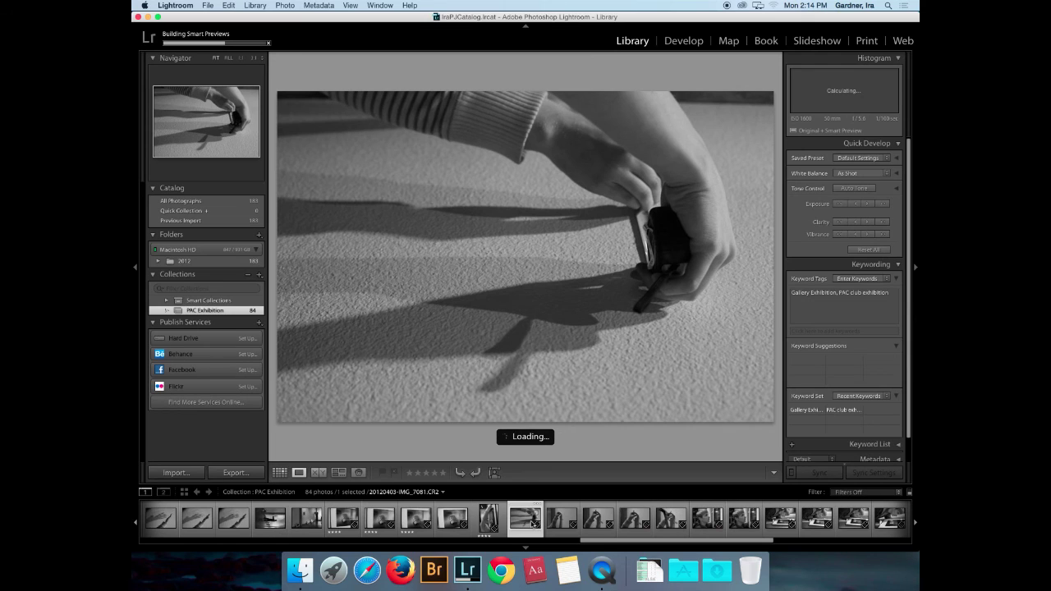
Rate a run of eight photos from IMG_7091 and IMG_7098 two stars, rotating IMG_7098 upright.
key(Right)
key(Right)
key(Right)
key(Right)
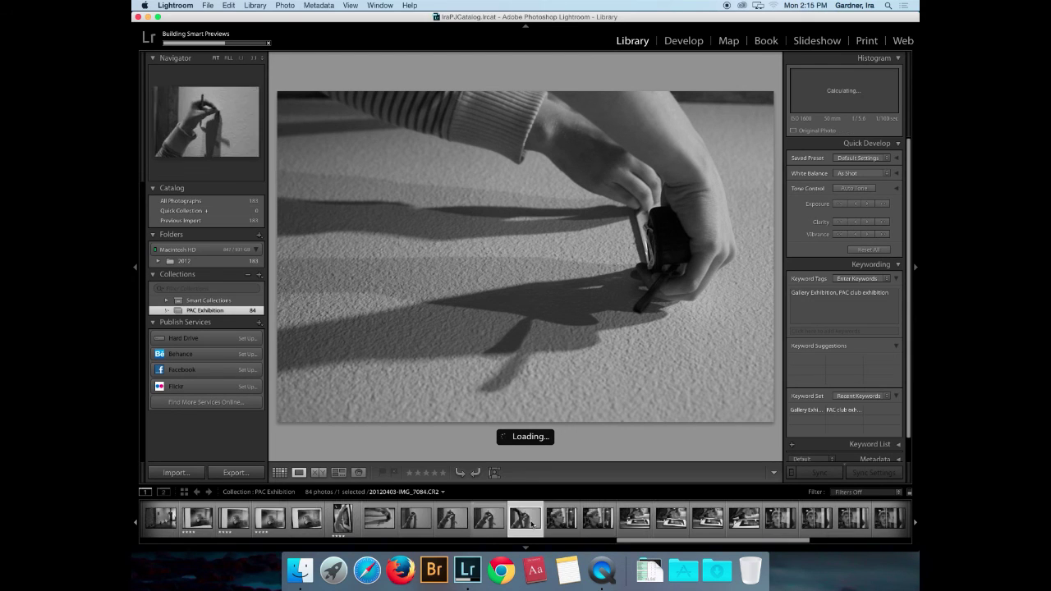
key(Right)
key(Right)
key(Right)
key(Right)
key(Right)
key(Right)
key(Right)
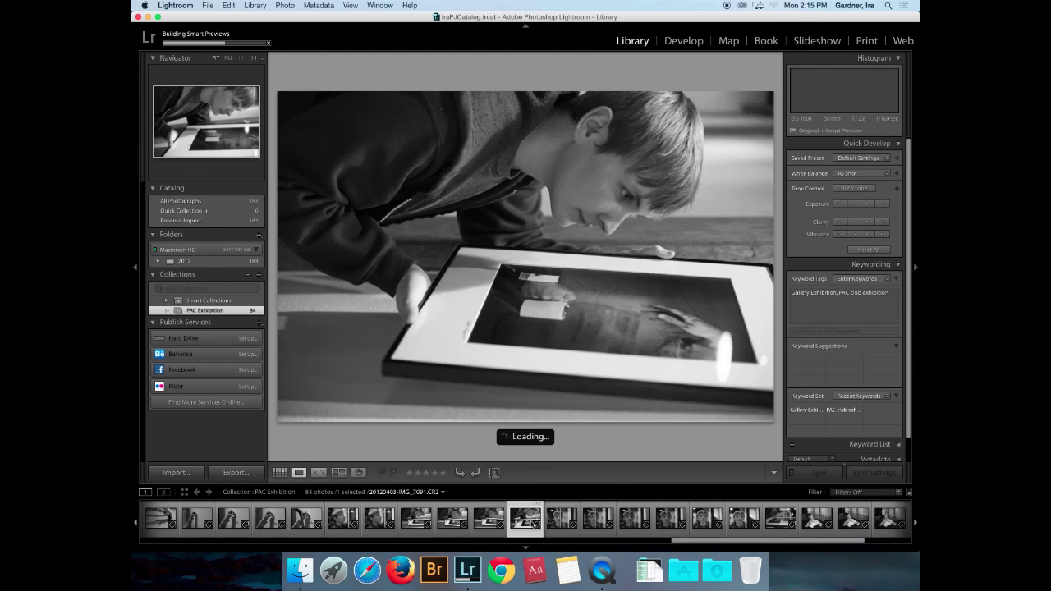
key(Left)
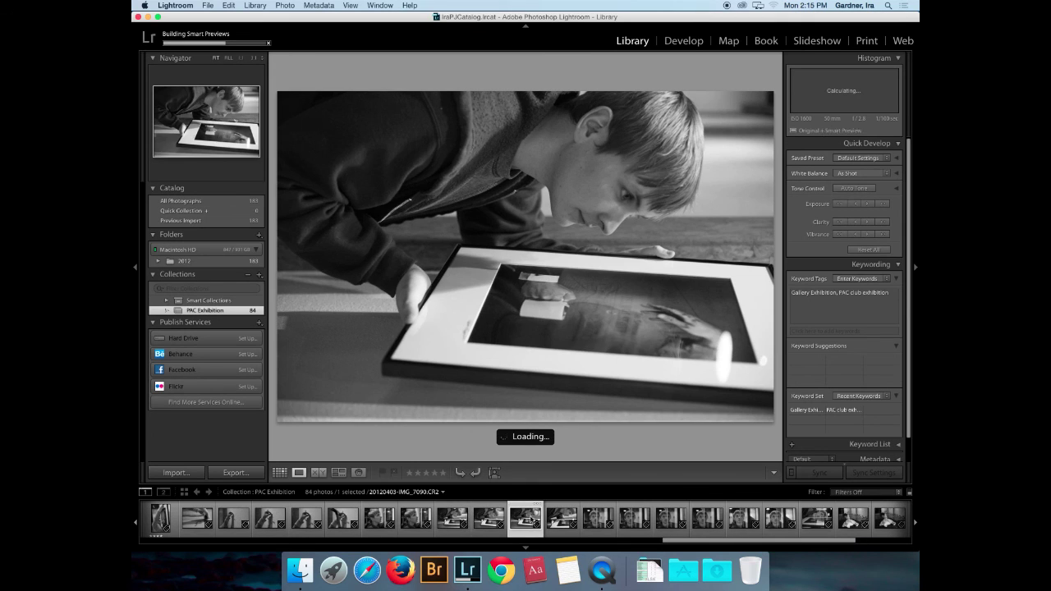
key(Right)
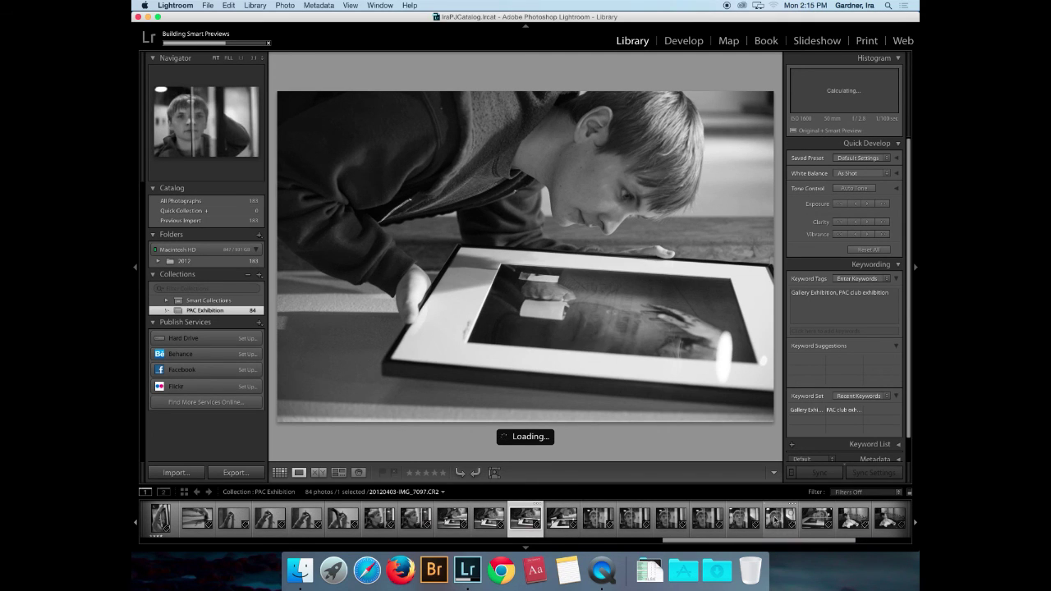
shift+click(779, 519)
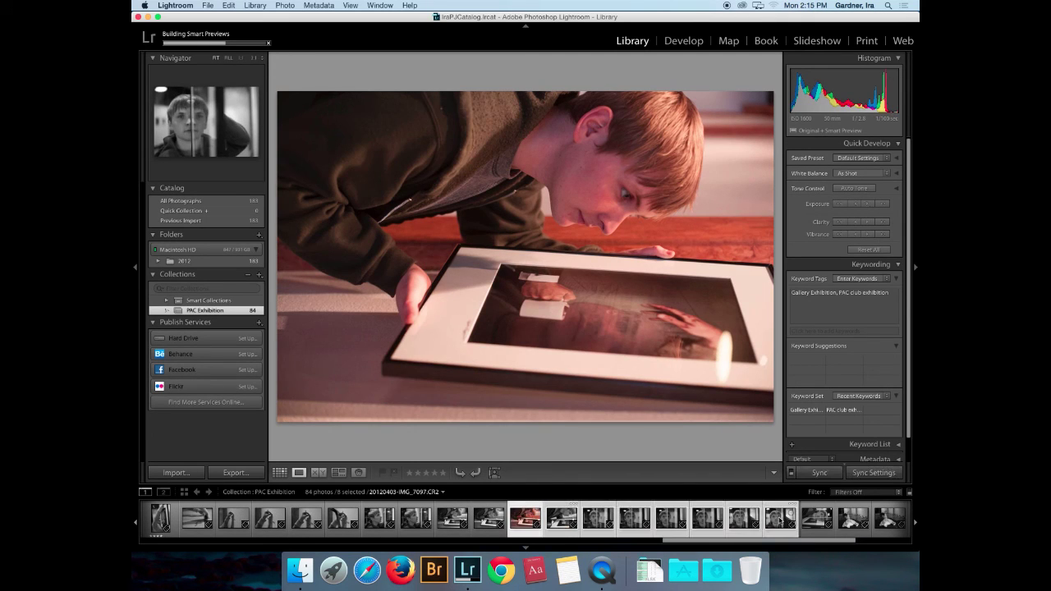
key(2)
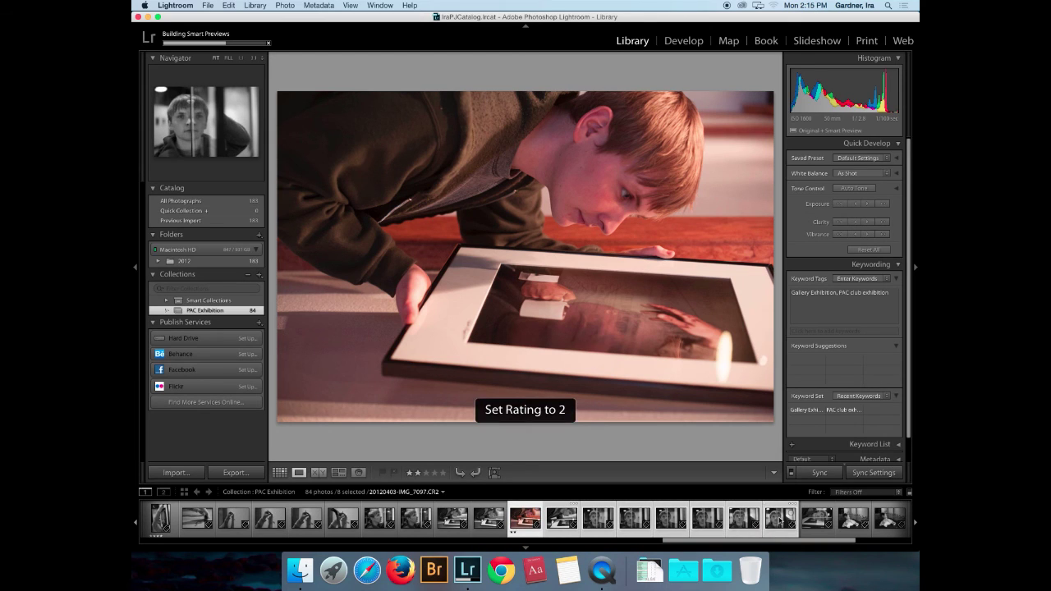
click(813, 519)
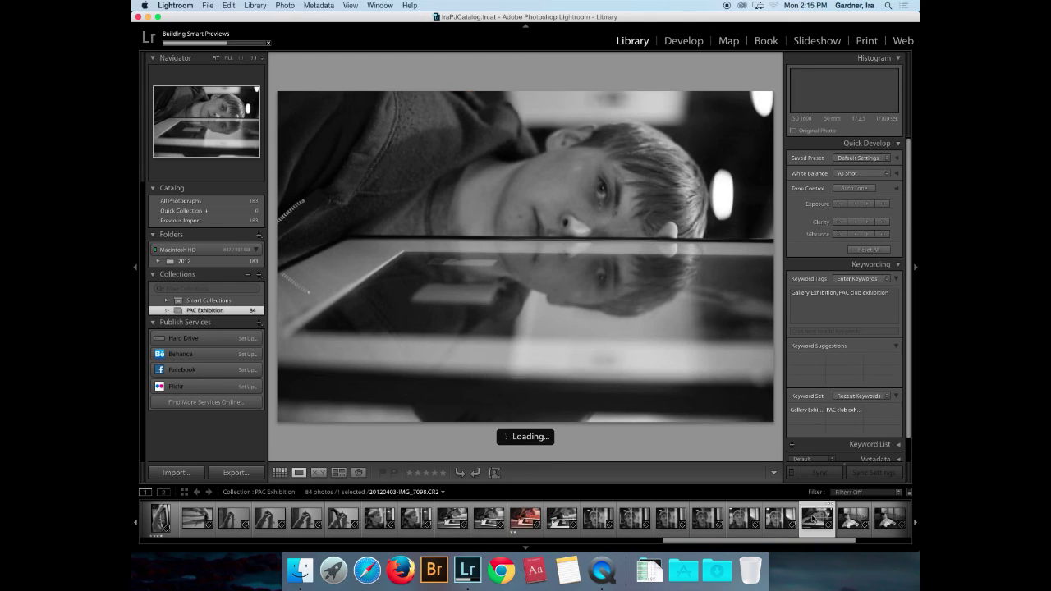
key(2)
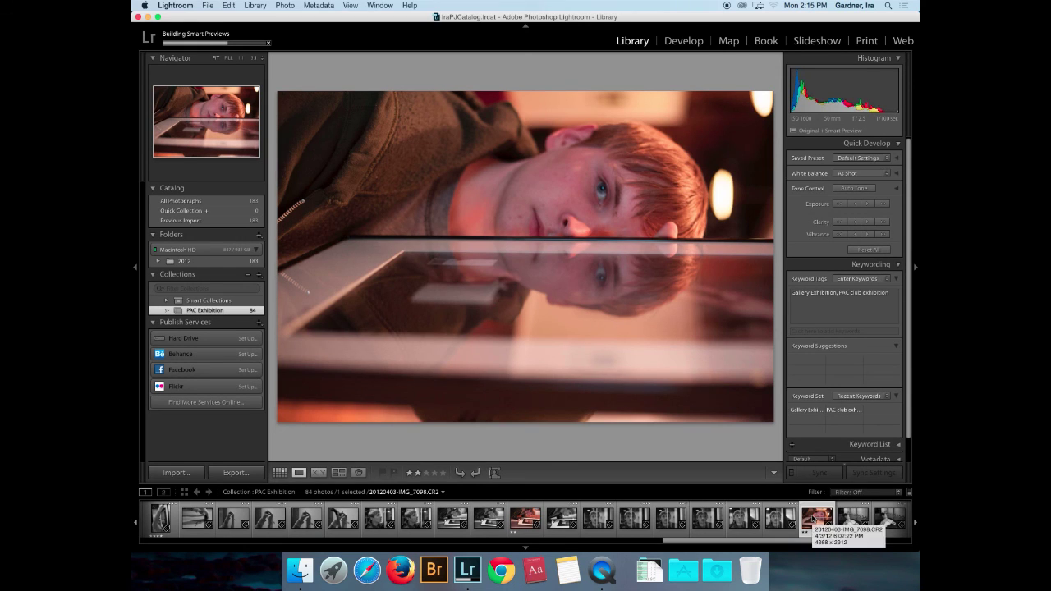
key(super+bracketright)
key(super+bracketright)
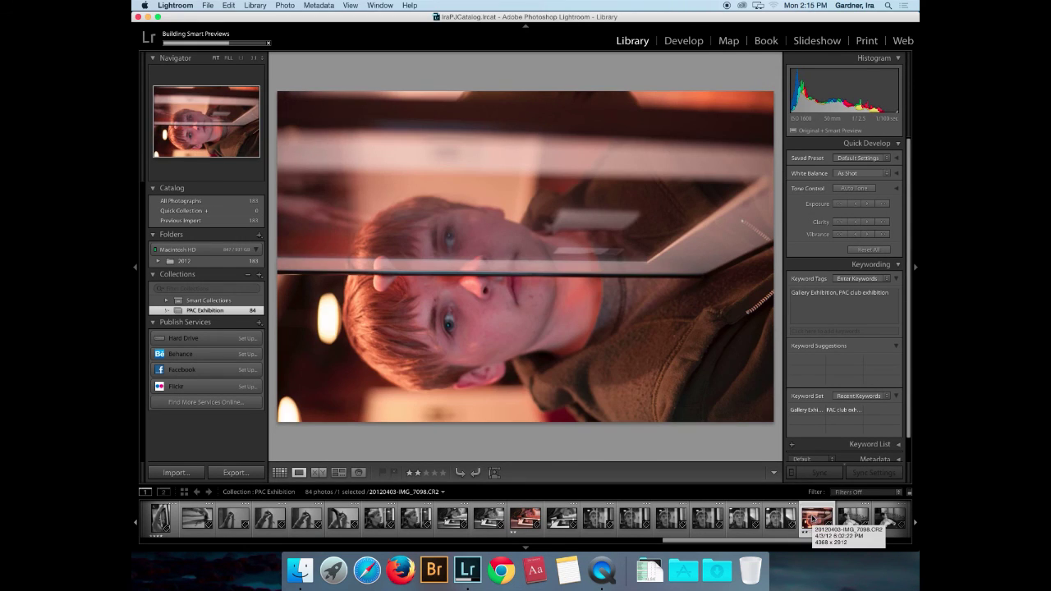
key(super+bracketright)
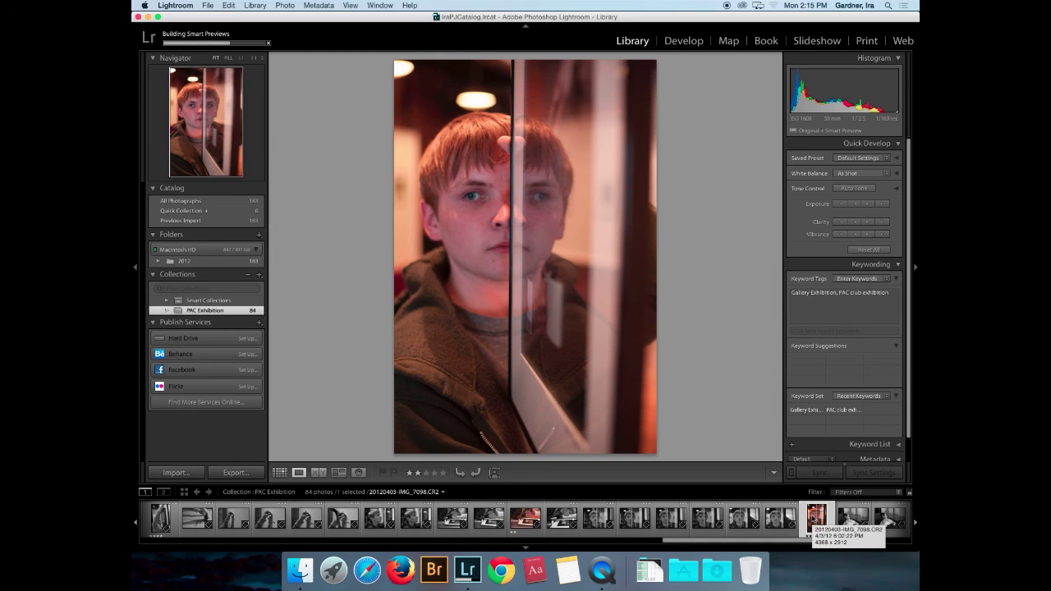
Give four stars to spray-bottle photo IMG_7099, IMG_7106 and the Student Exhibition poster.
click(852, 519)
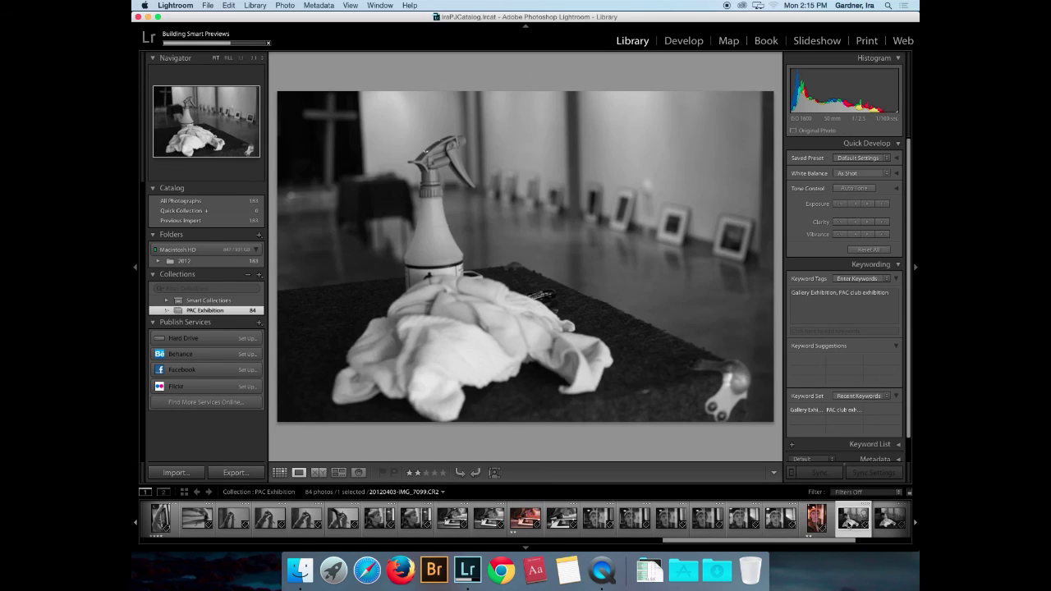
key(4)
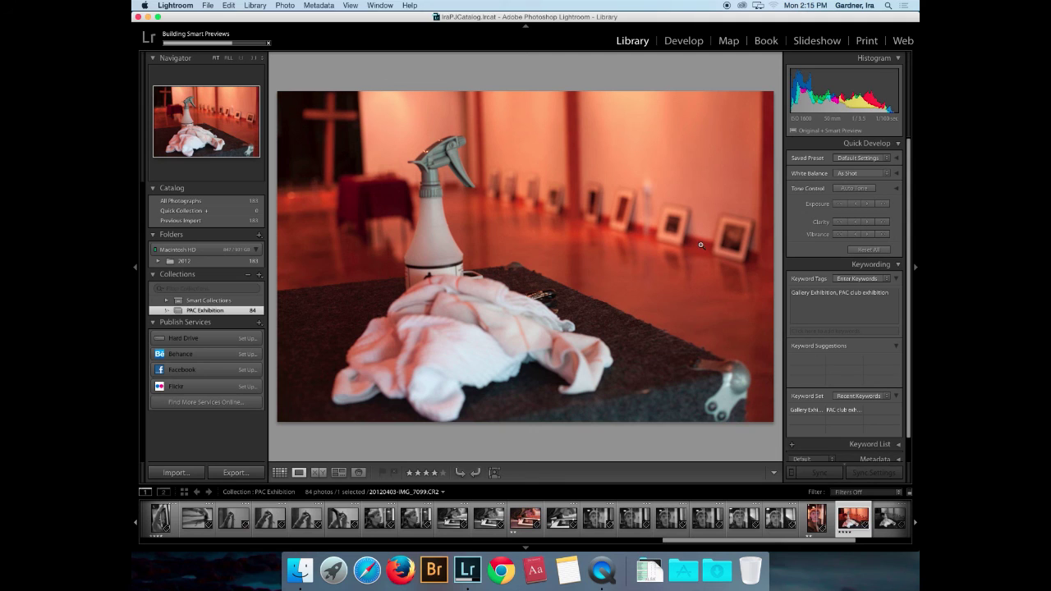
click(889, 519)
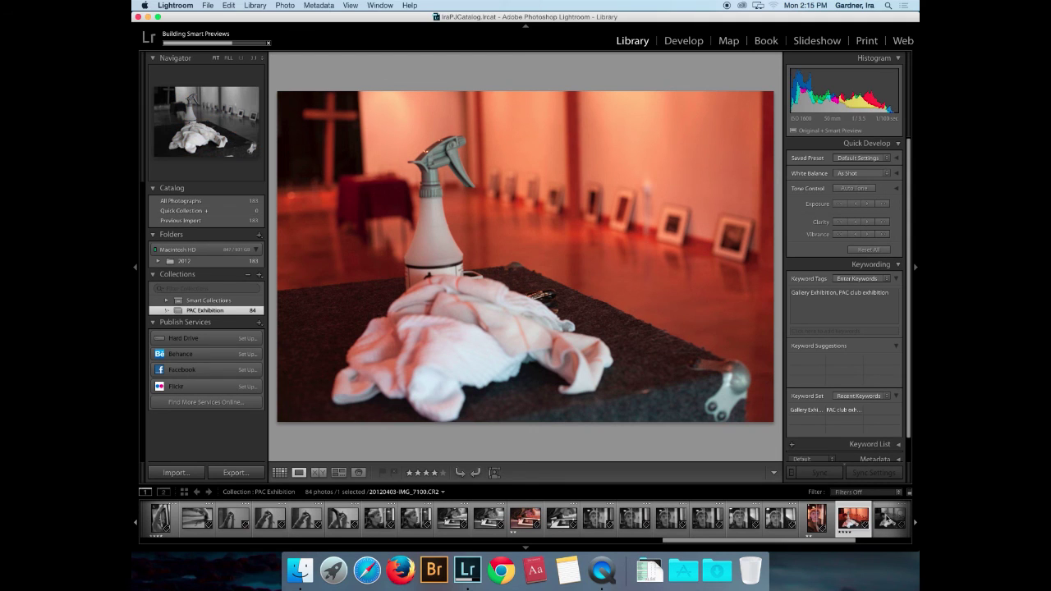
click(887, 517)
key(4)
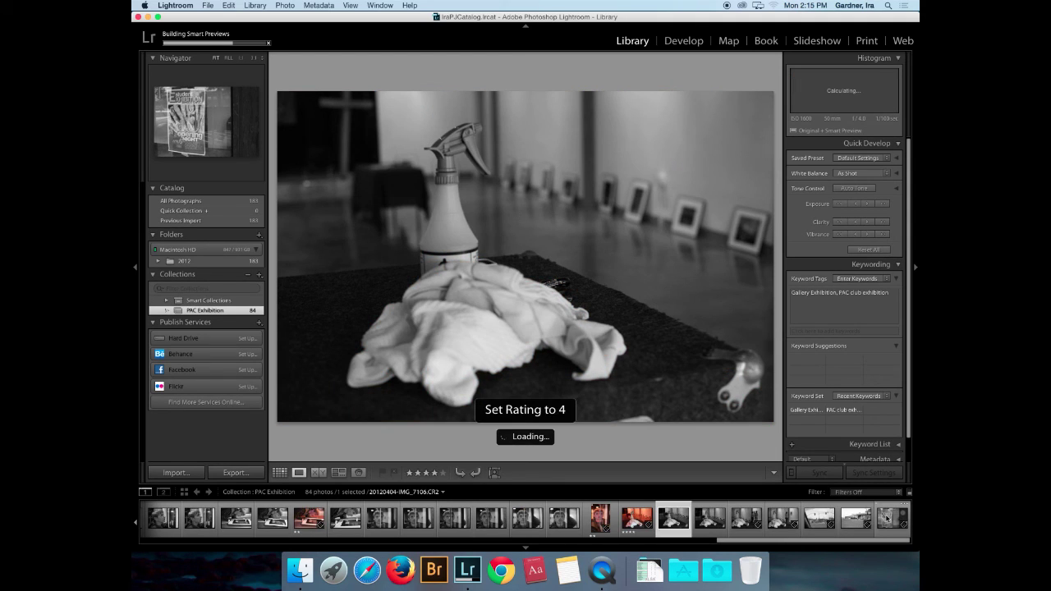
key(Right)
key(Right)
key(Right)
key(Right)
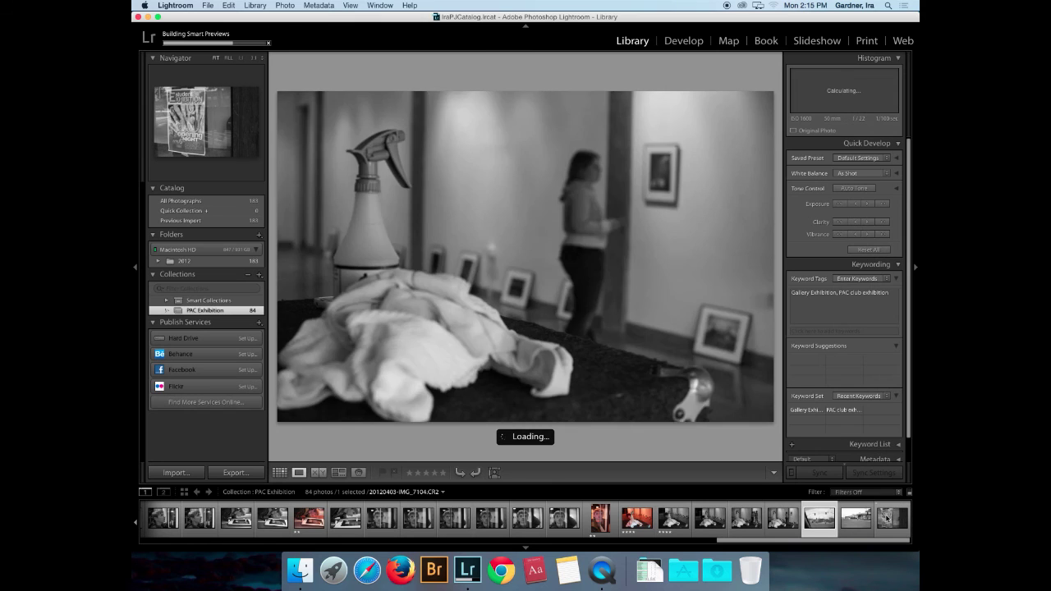
click(709, 517)
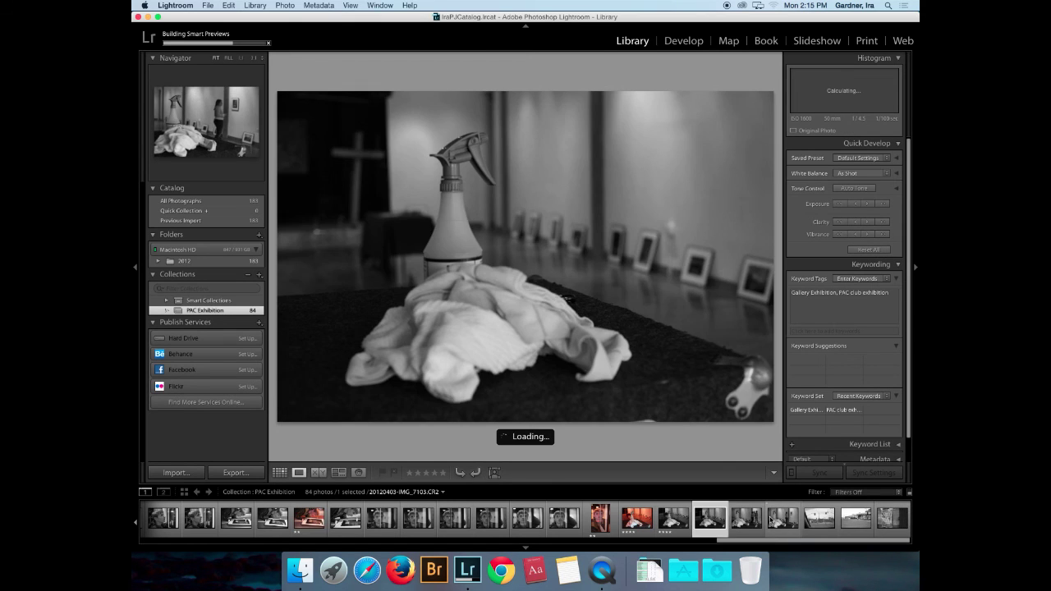
click(778, 522)
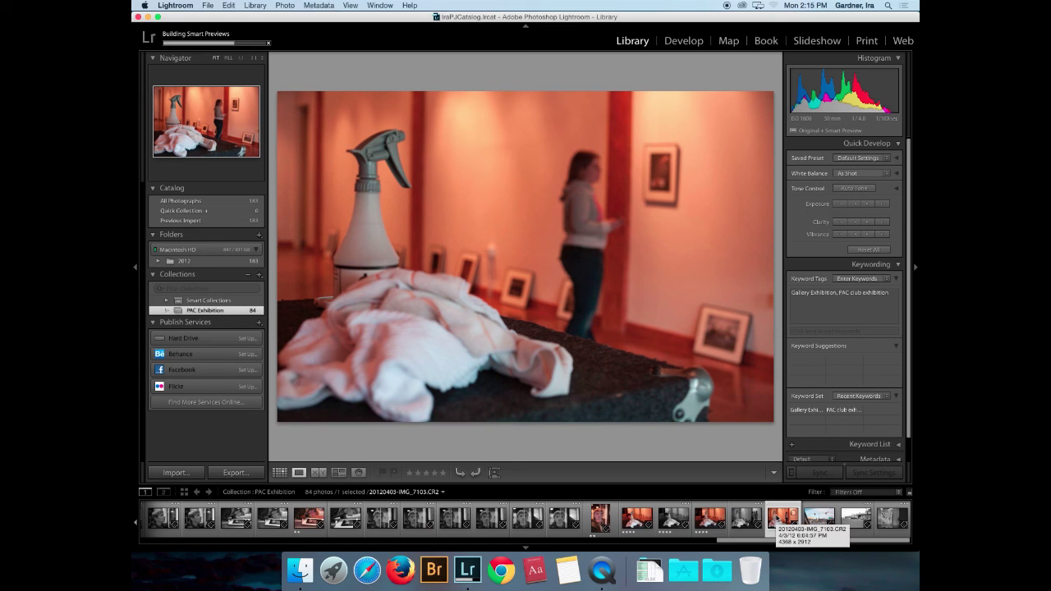
click(714, 519)
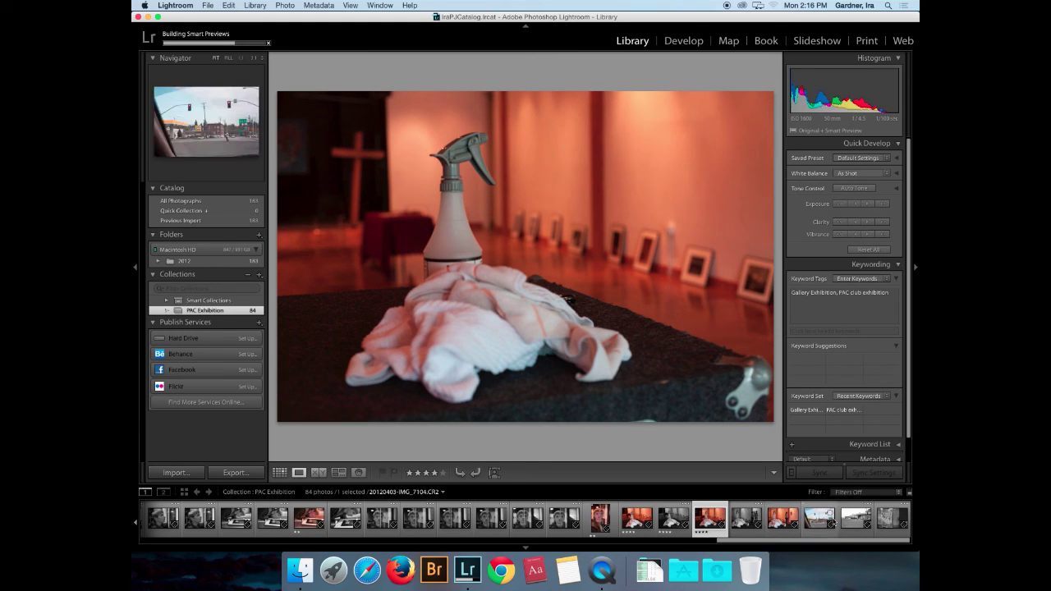
click(886, 517)
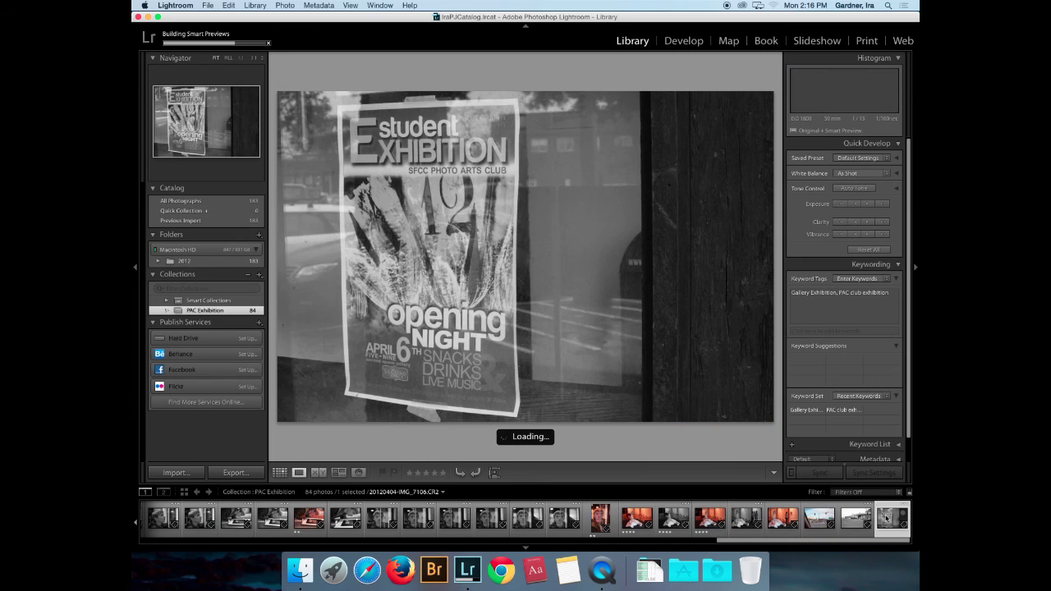
key(4)
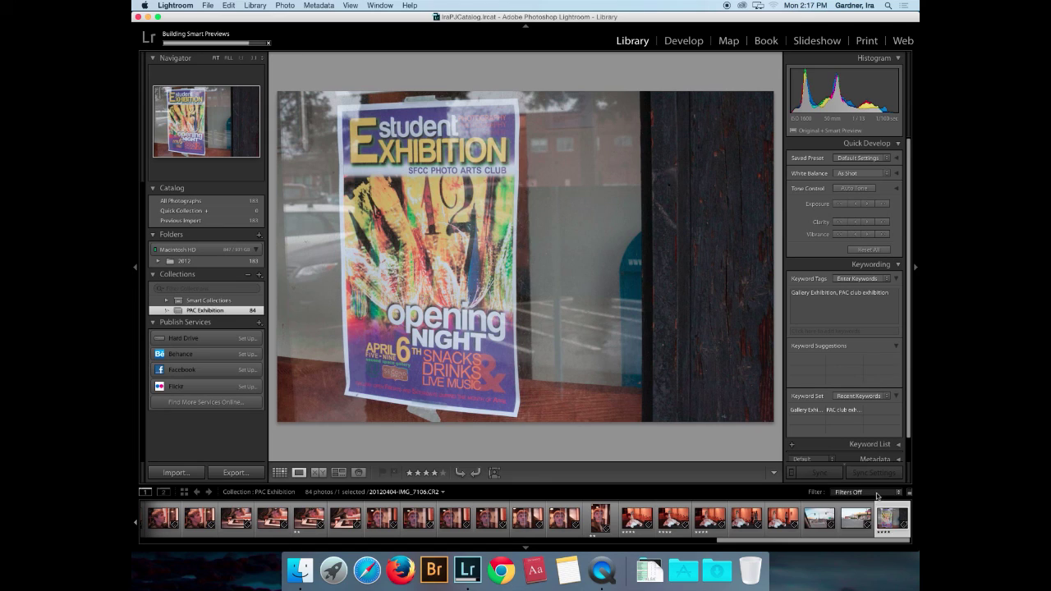
Set the filmstrip filter to Rated, 'Rating is equal to', two stars.
click(877, 493)
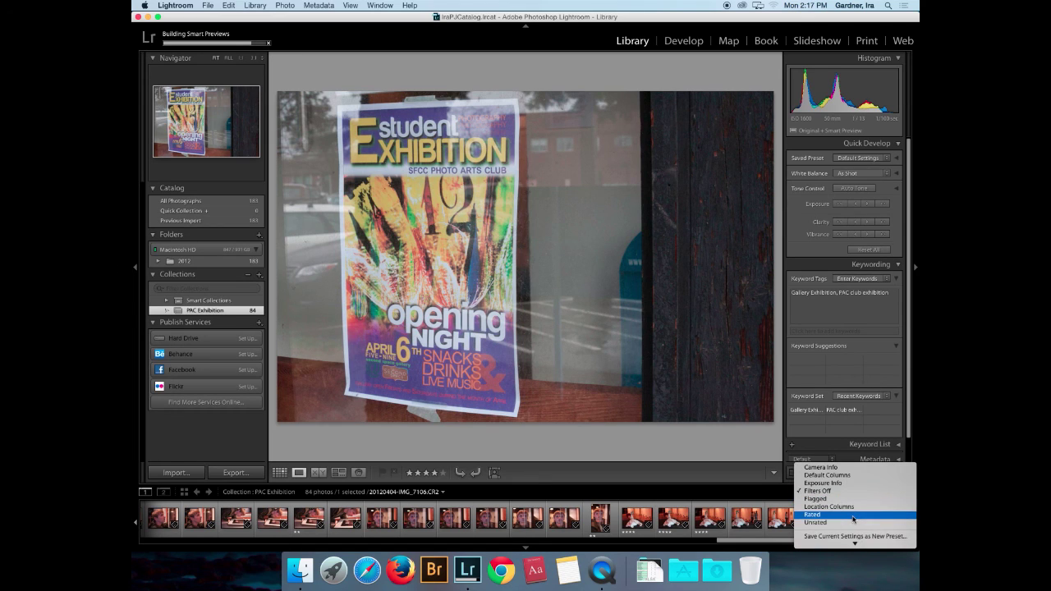
click(853, 519)
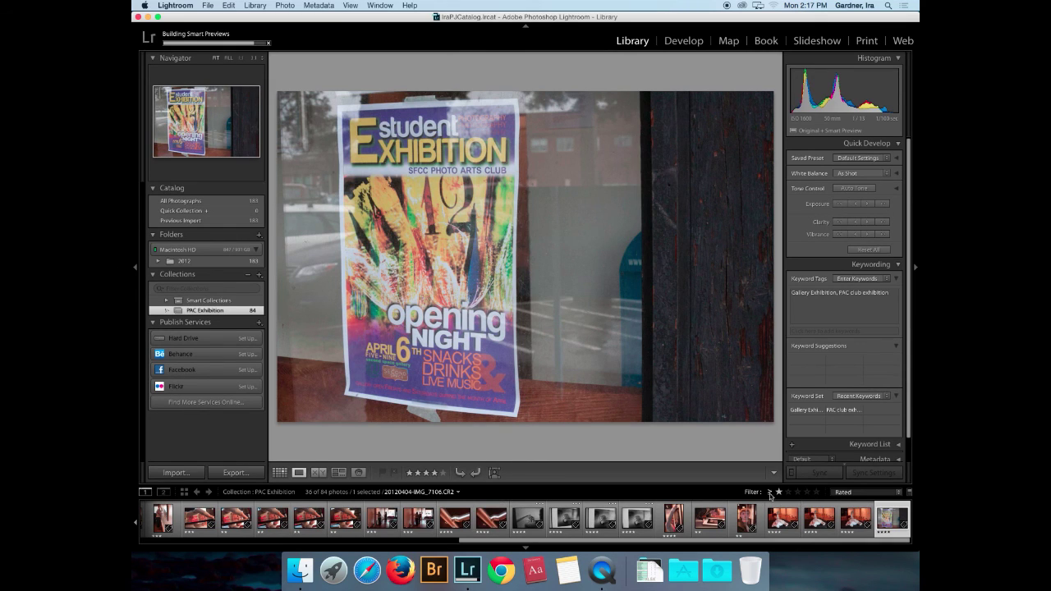
click(770, 496)
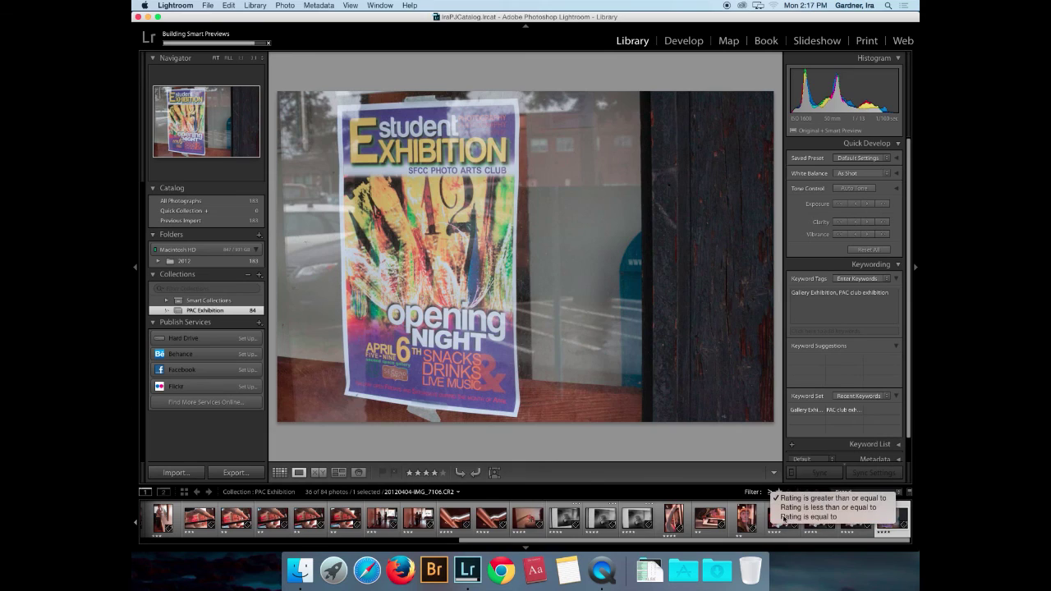
click(784, 519)
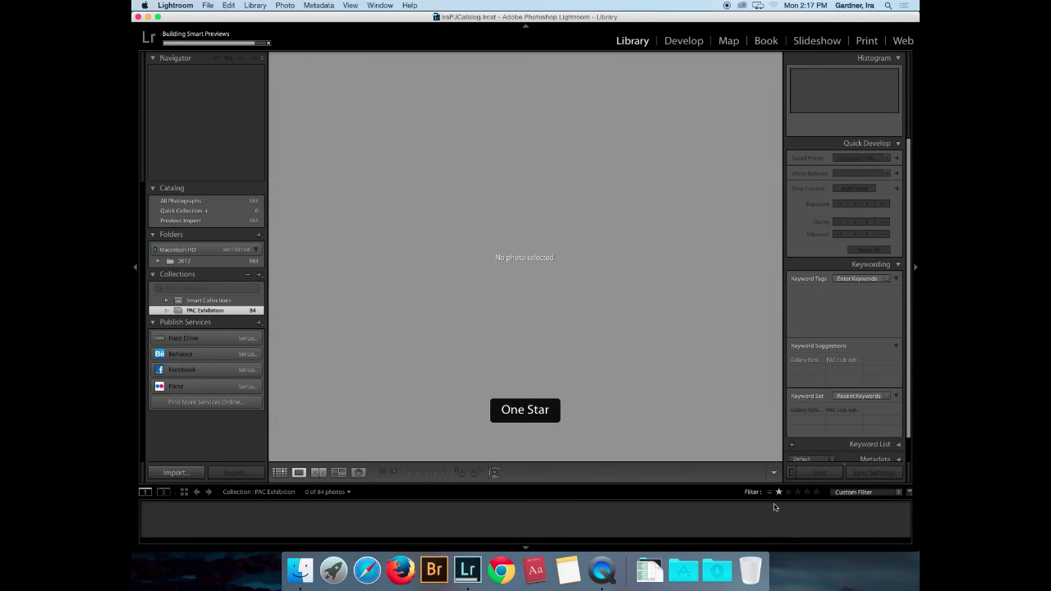
click(787, 492)
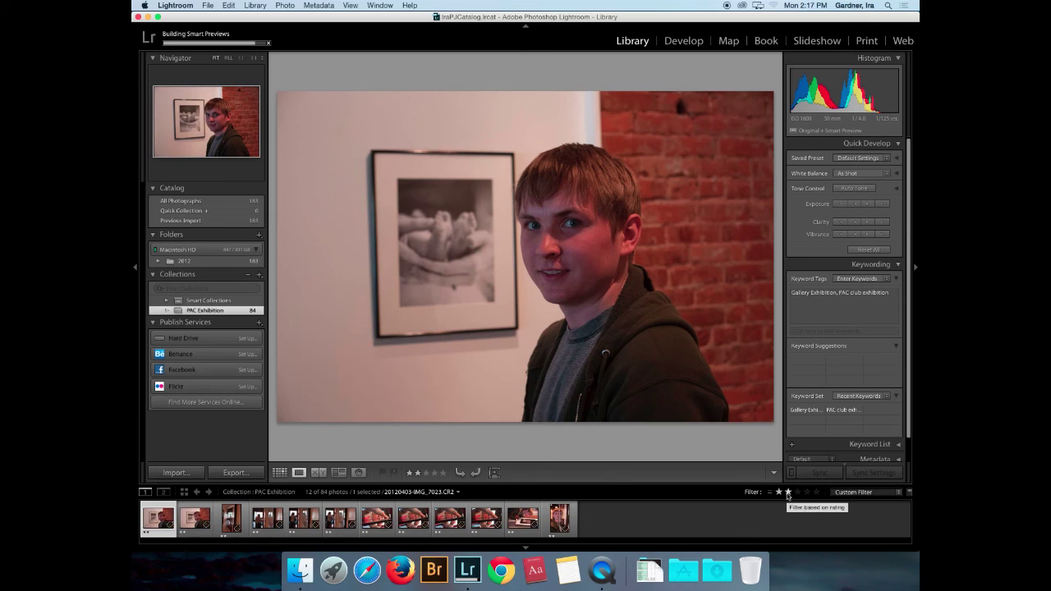
Browse the two-star photos and rotate the first sideways girl photo upright.
click(195, 519)
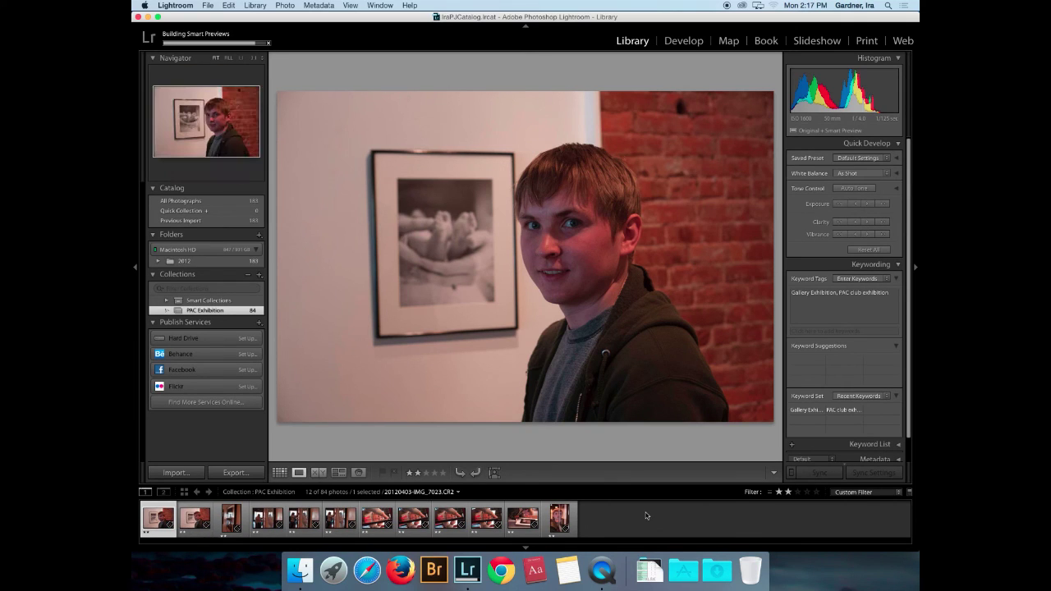
key(Right)
key(Right)
key(Right)
key(Right)
key(Right)
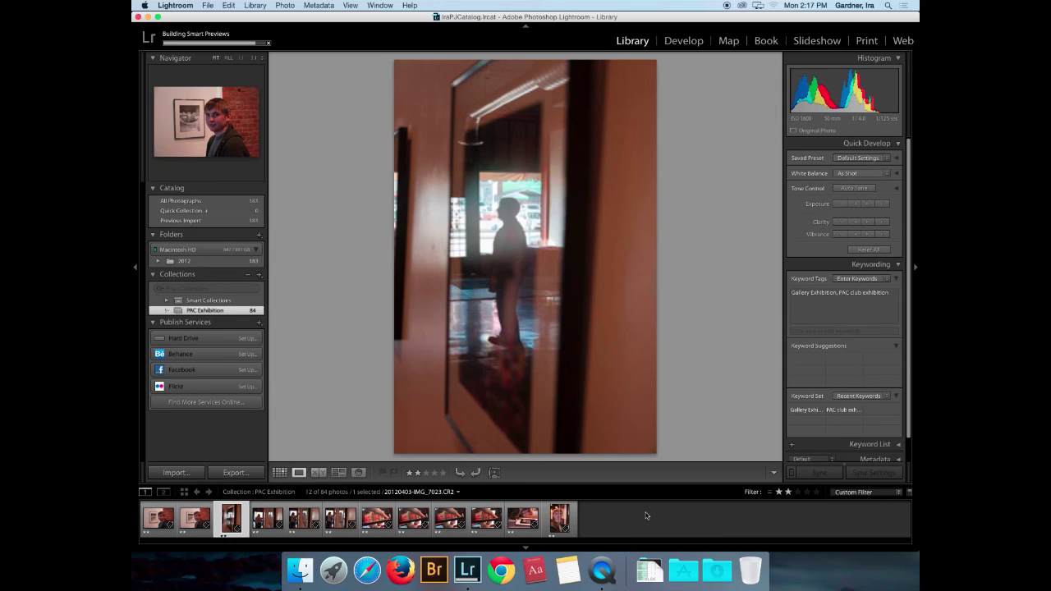
key(Right)
key(Right)
key(Right)
key(Right)
key(Right)
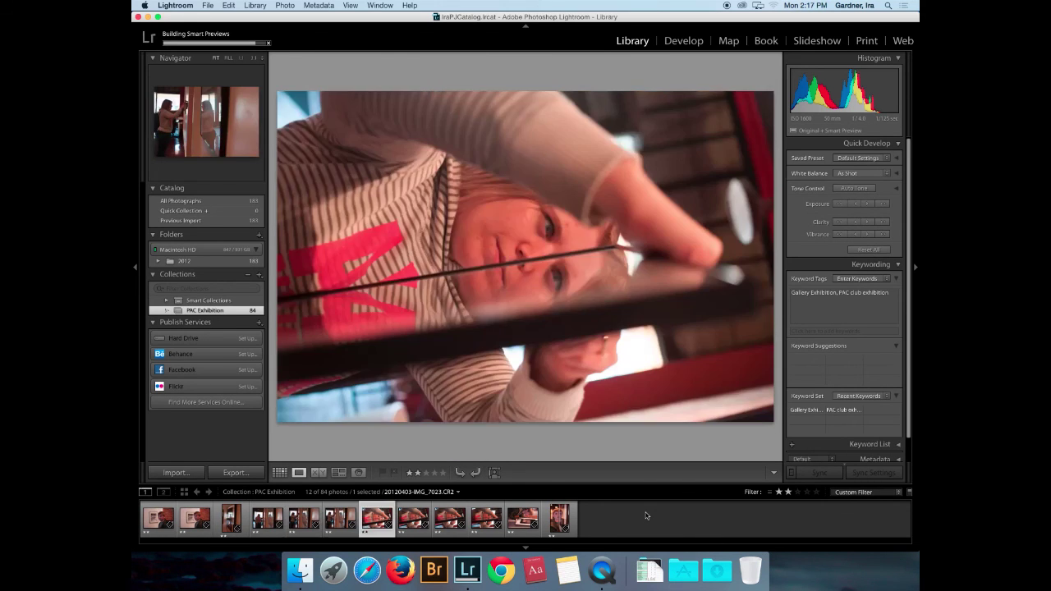
key(Right)
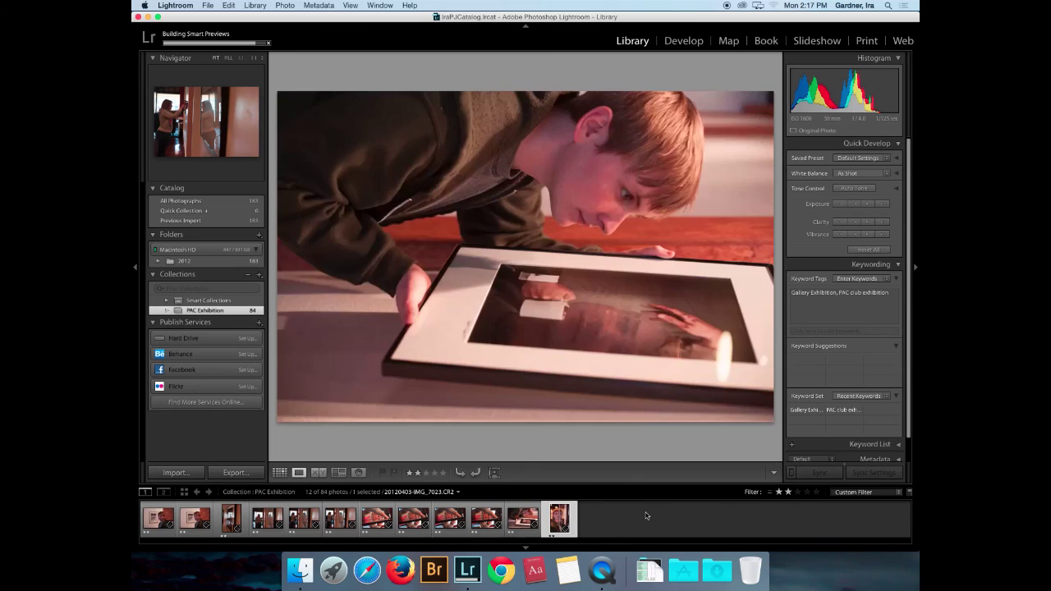
click(388, 526)
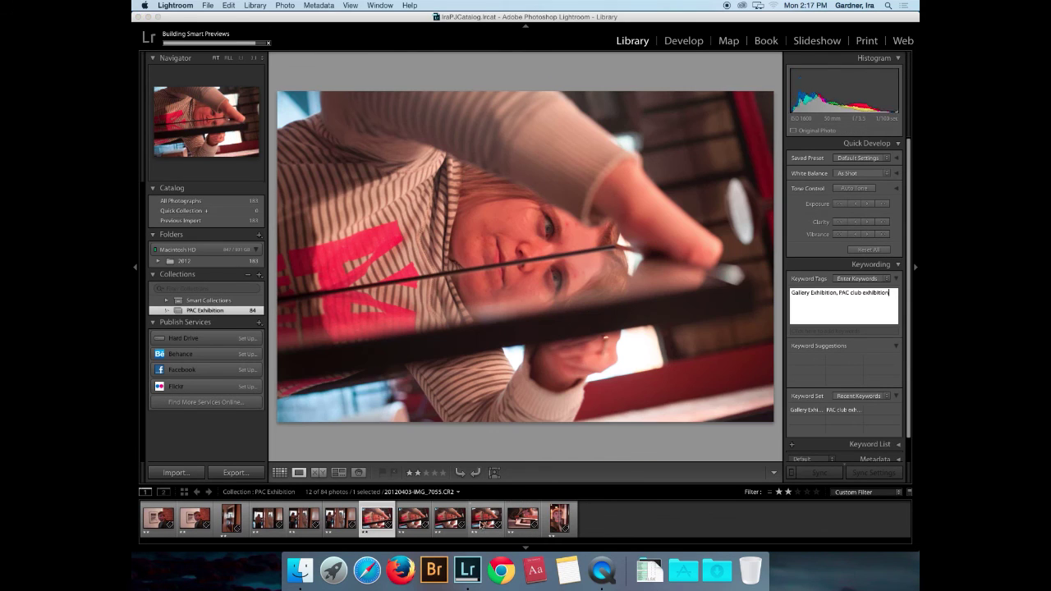
shift+click(484, 525)
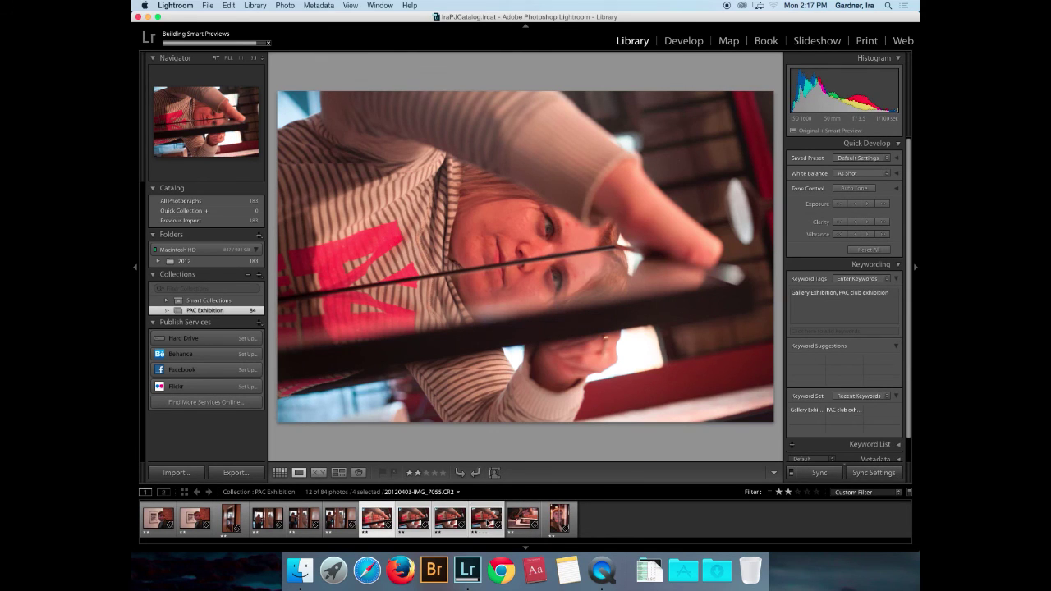
key(super+bracketleft)
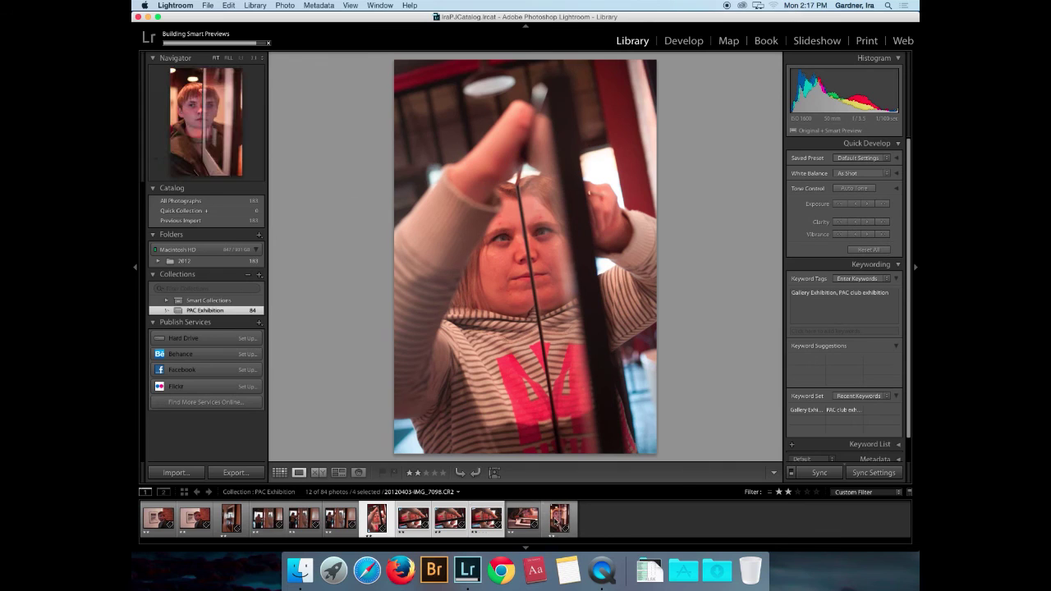
Rotate girl photo IMG_7053 upright, then leave IMG_7054 and IMG_7055 selected.
click(558, 519)
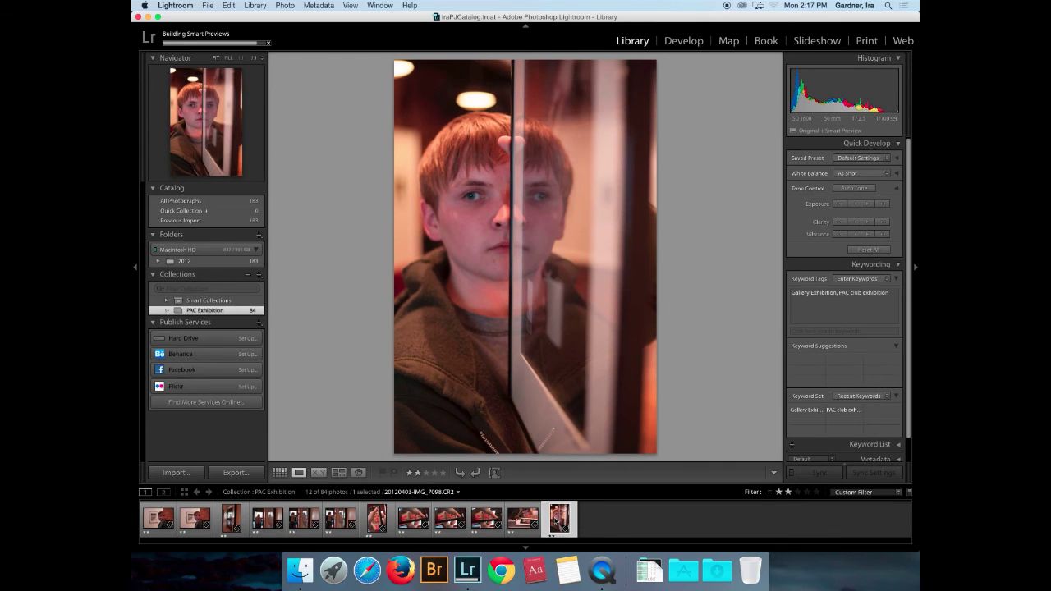
key(Left)
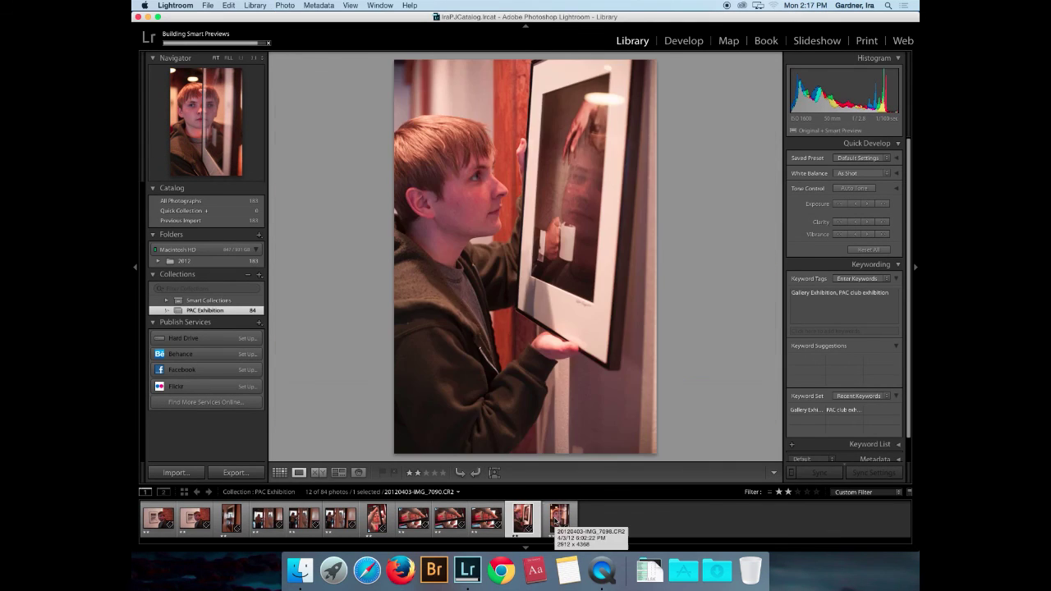
key(Left)
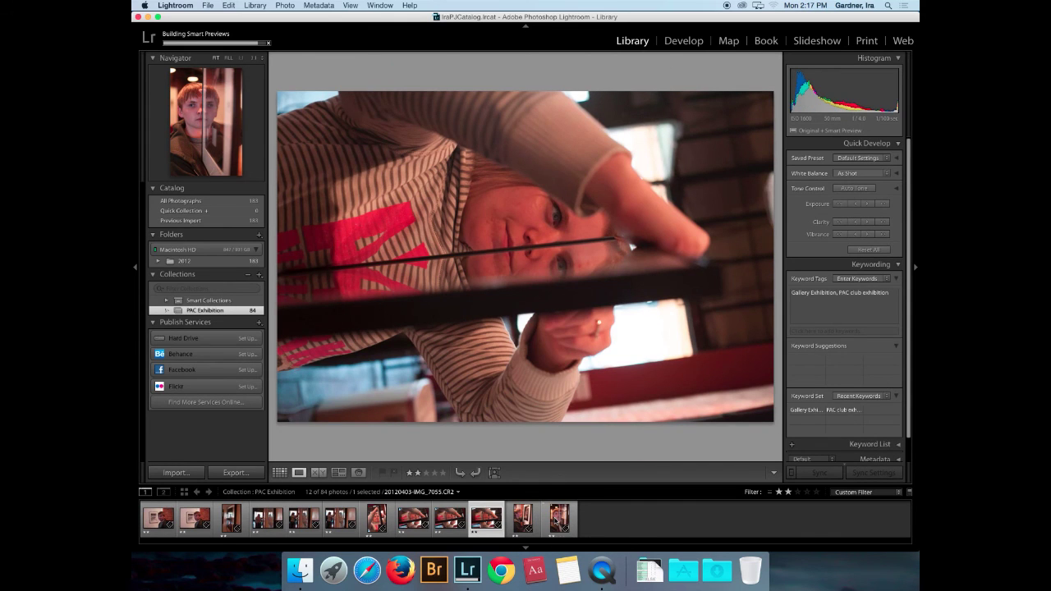
key(Left)
key(Left)
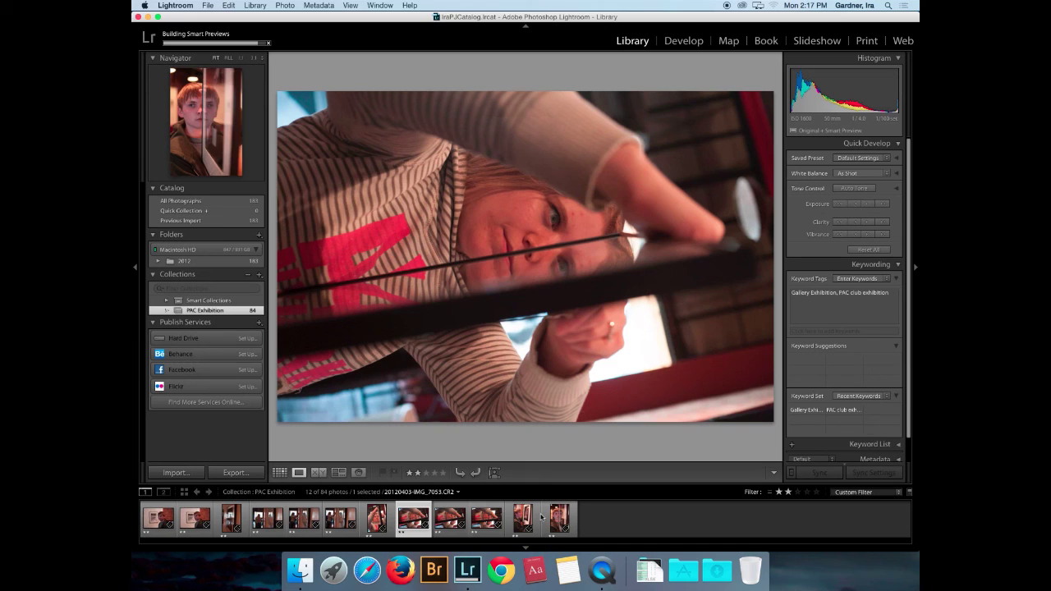
shift+click(488, 519)
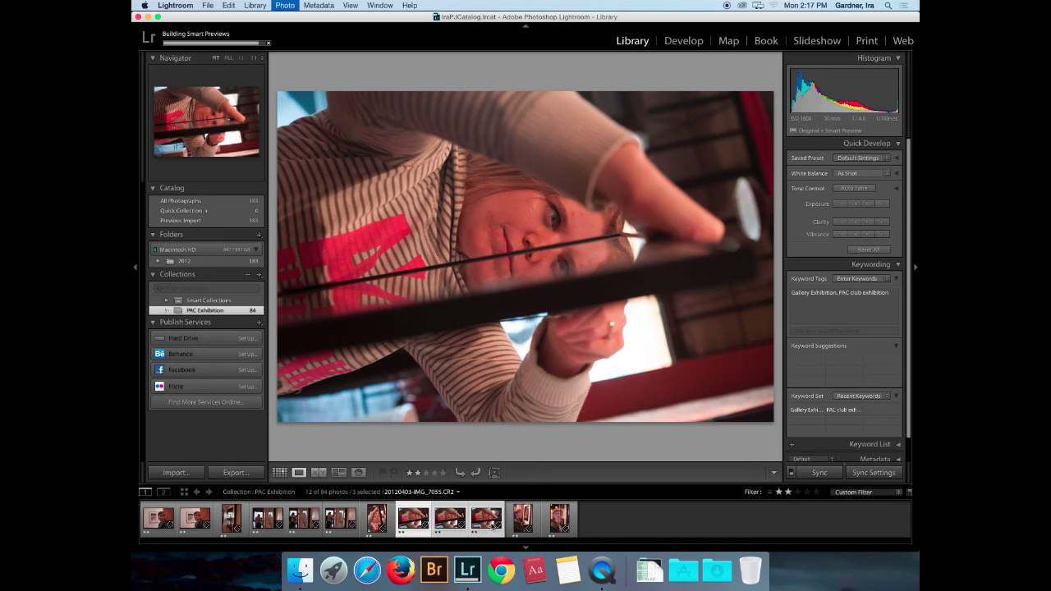
key(super+bracketleft)
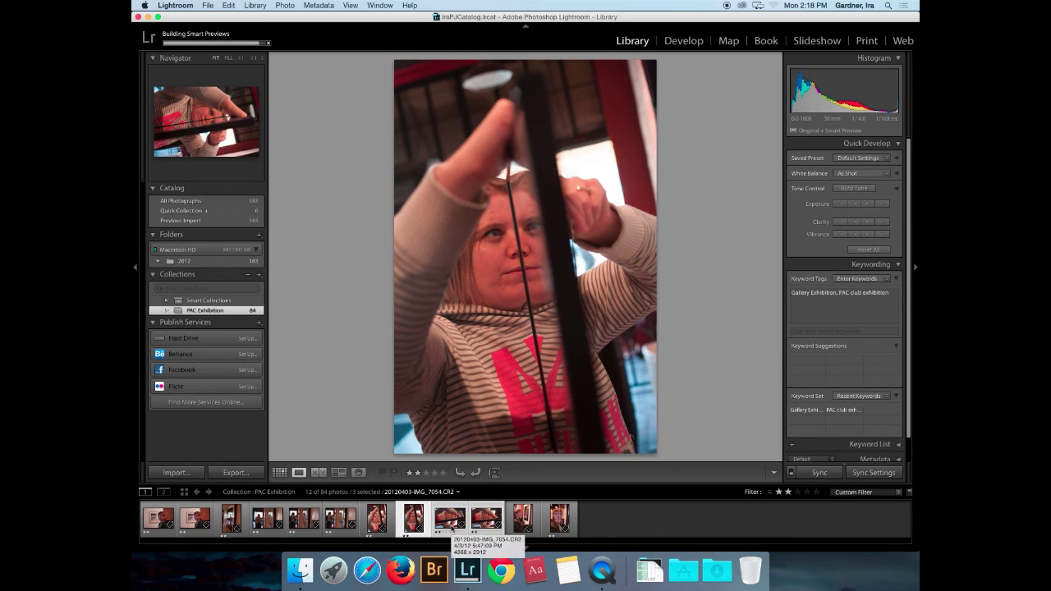
click(453, 530)
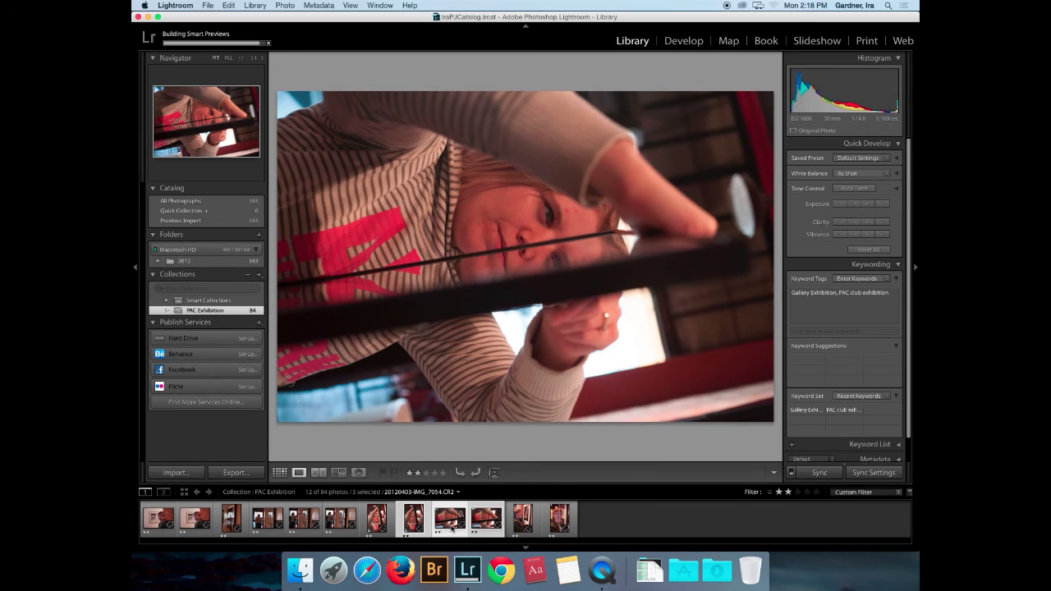
super+click(413, 517)
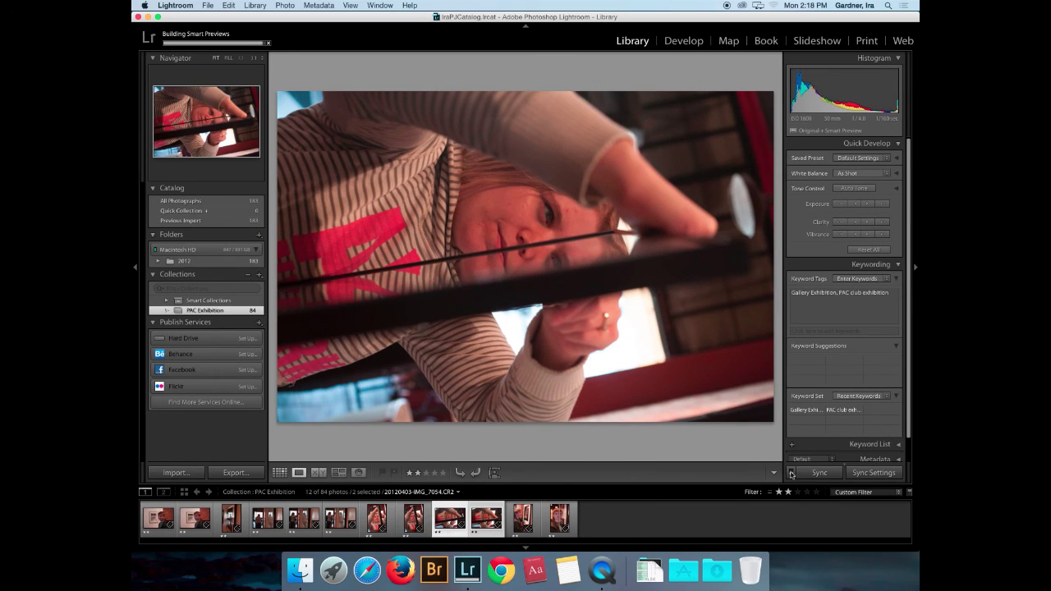
Enable Auto Sync and rotate IMG_7054 and IMG_7055 left into portrait together.
click(793, 473)
click(792, 474)
click(792, 475)
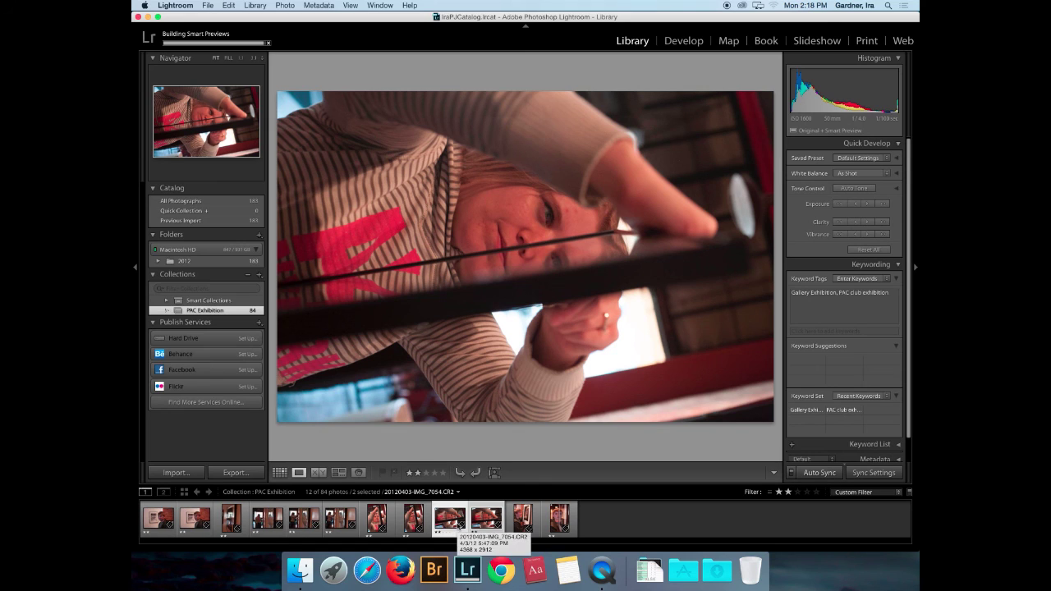
key(super+bracketleft)
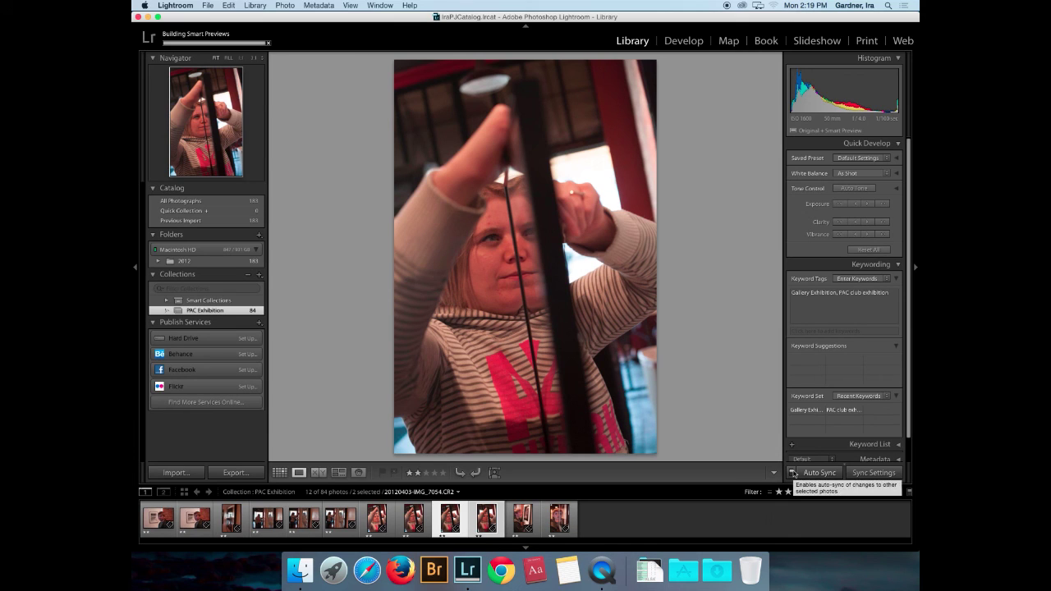
click(271, 528)
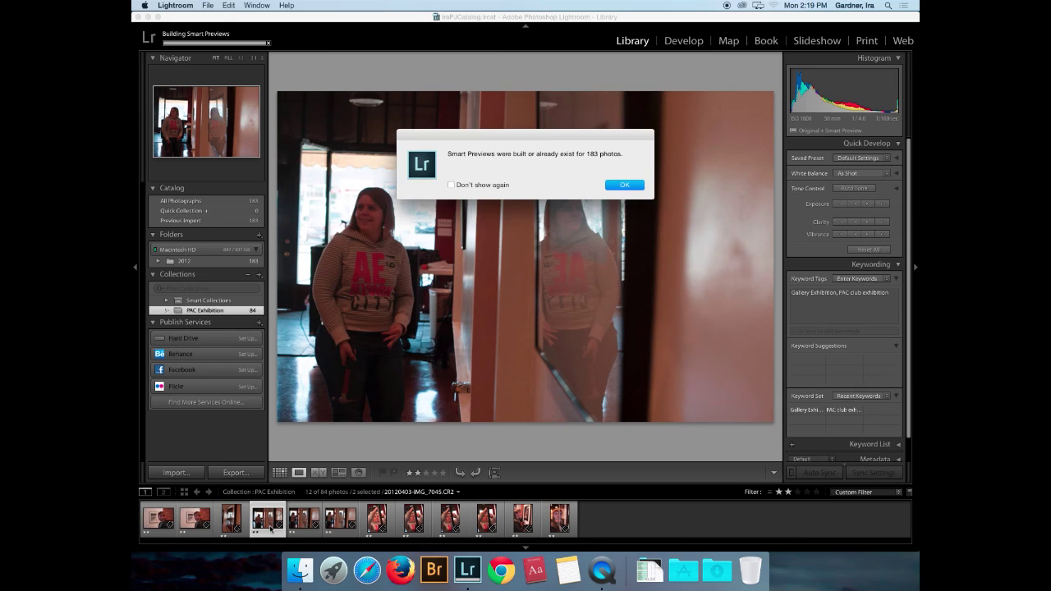
Dismiss the smart previews notice and step through the two-star photos to the man holding a frame.
click(623, 185)
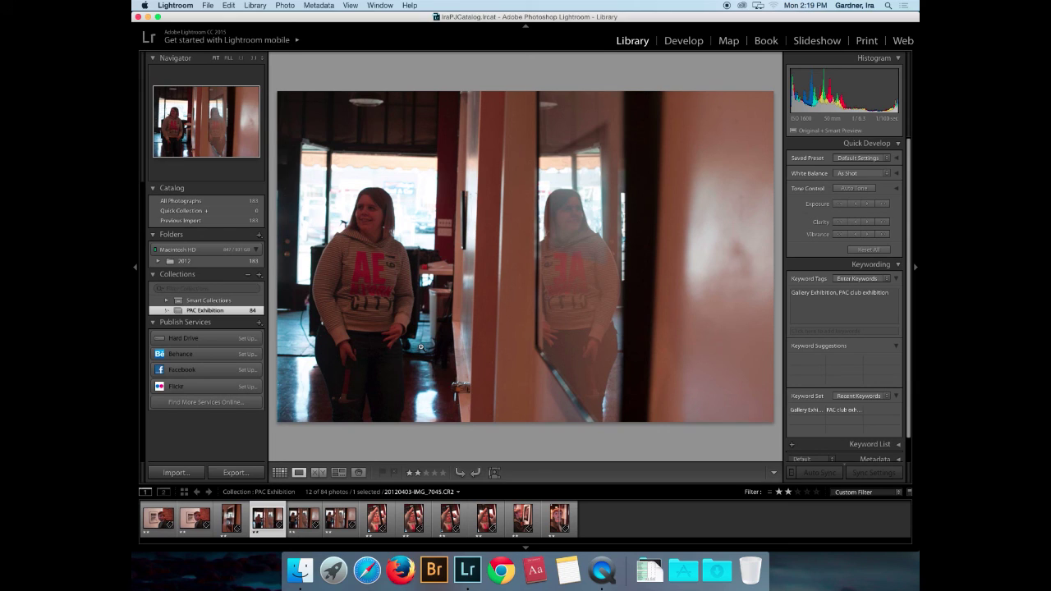
click(167, 520)
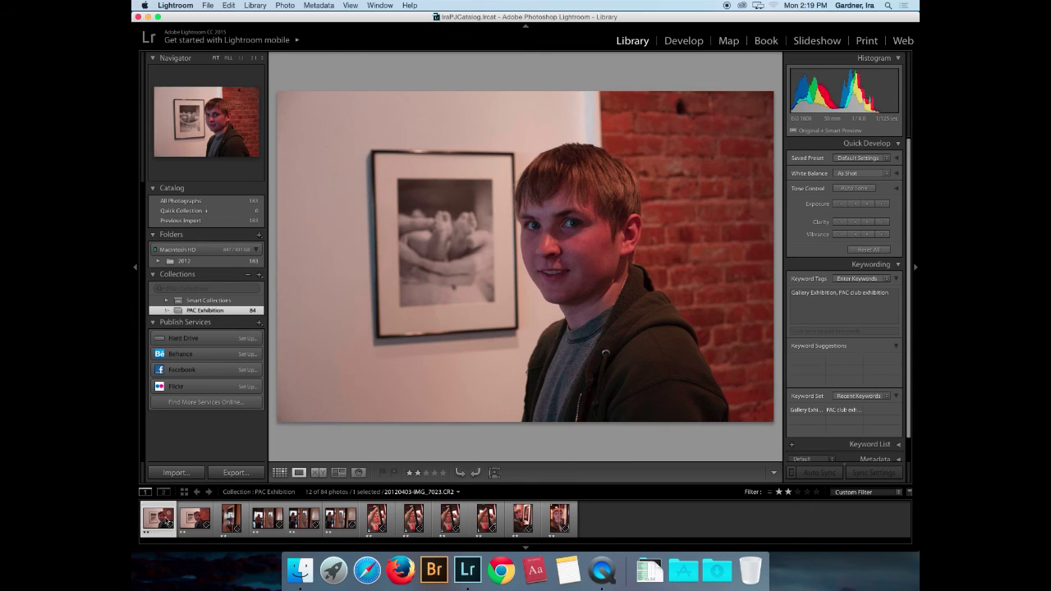
key(Right)
key(Right)
key(Right)
key(Right)
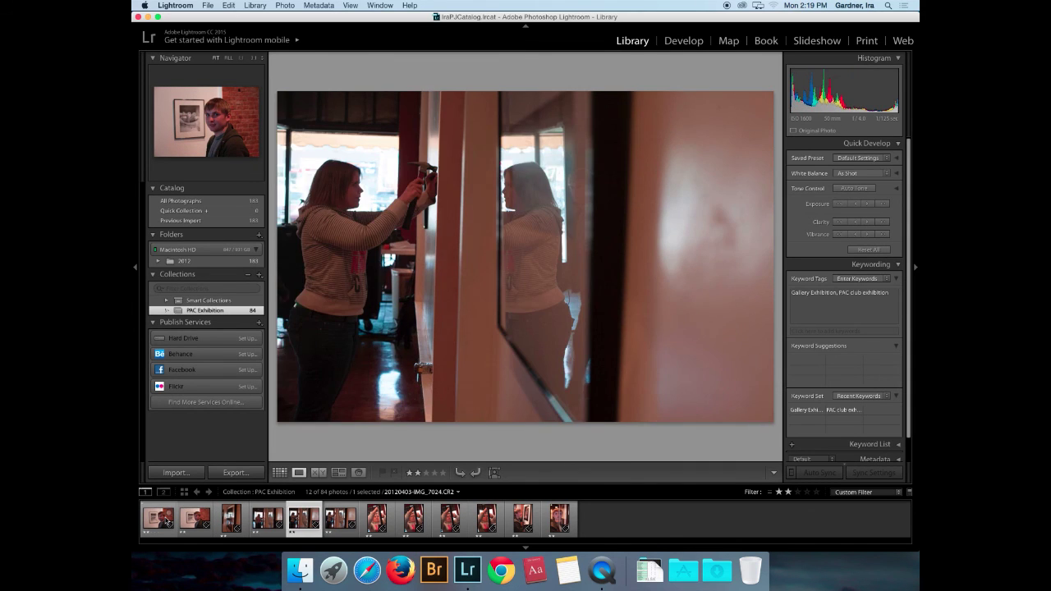
key(Right)
key(Right)
key(Right)
key(Right)
key(Right)
key(Right)
key(Right)
key(Left)
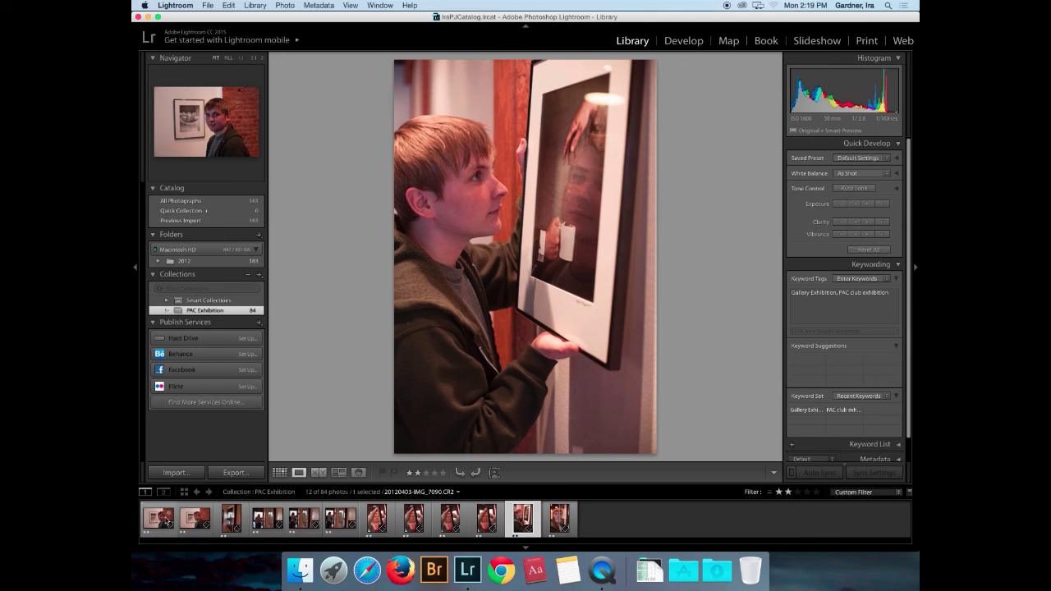
key(ctrl+super+5)
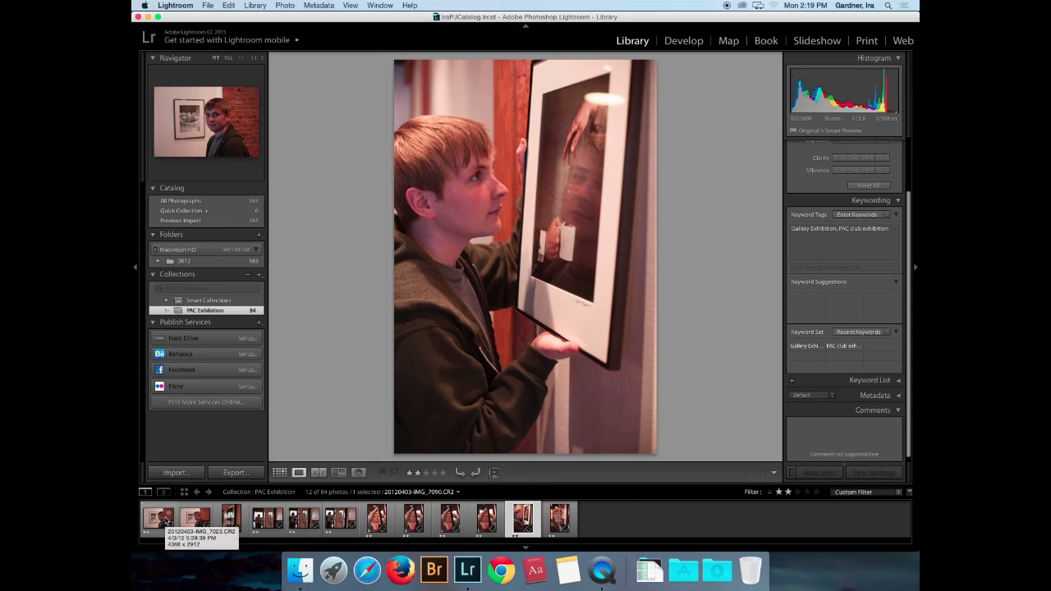
Give the photo of the woman with the frame five stars.
key(Left)
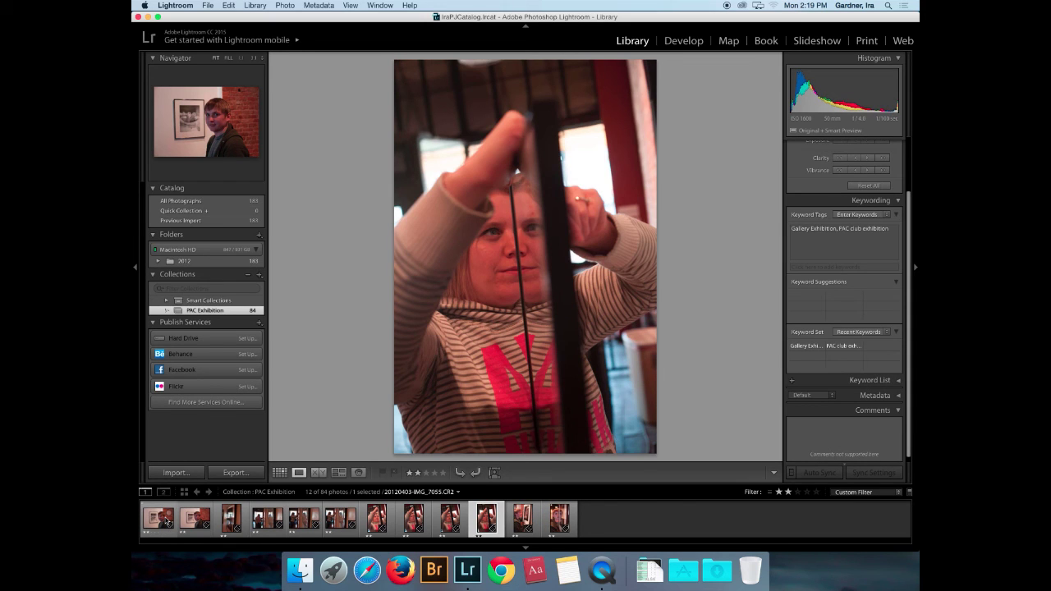
key(Right)
Re-rate the photo of the woman in the AE hoodie to three stars.
key(Right)
key(Left)
key(5)
key(Right)
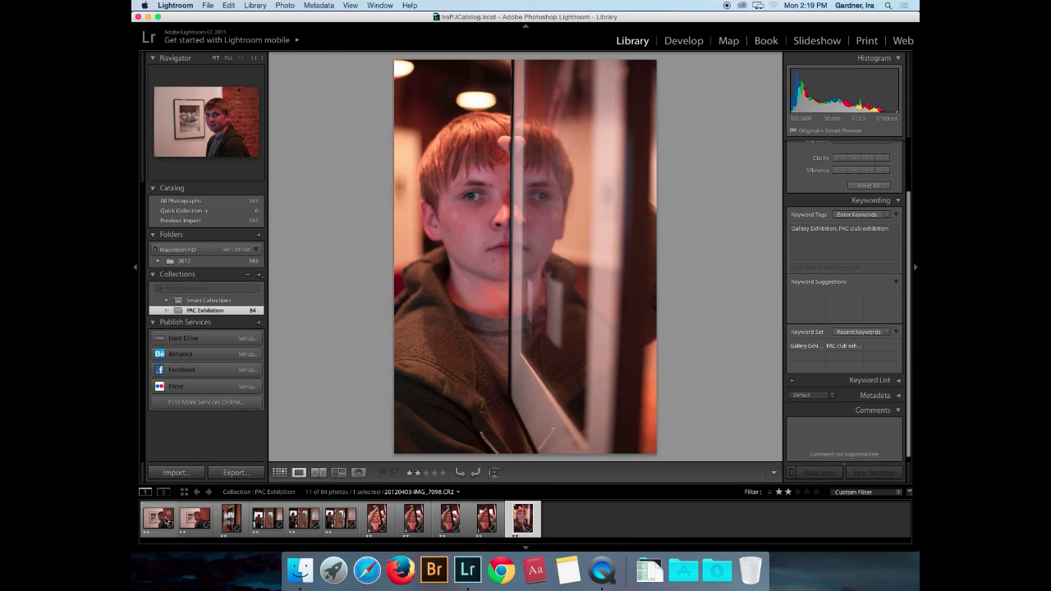
key(Left)
key(Left)
key(Left)
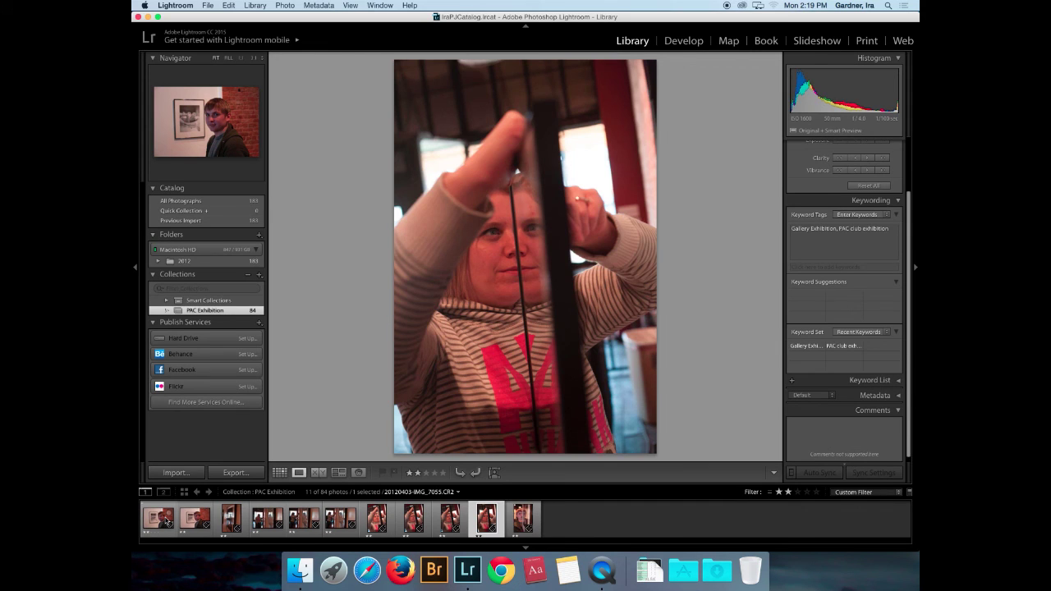
key(Left)
key(Left)
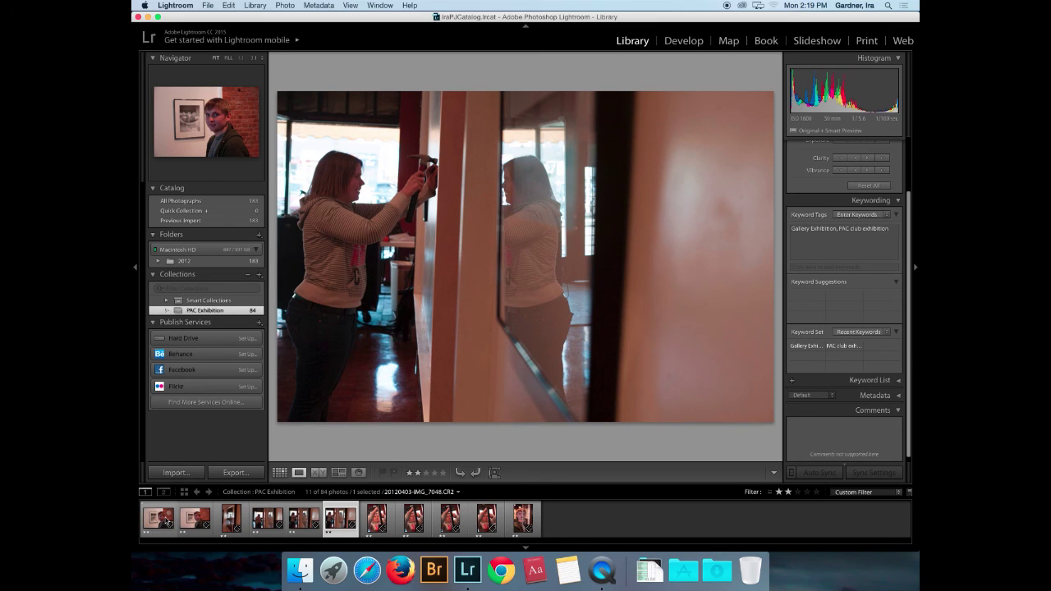
key(Left)
key(Left)
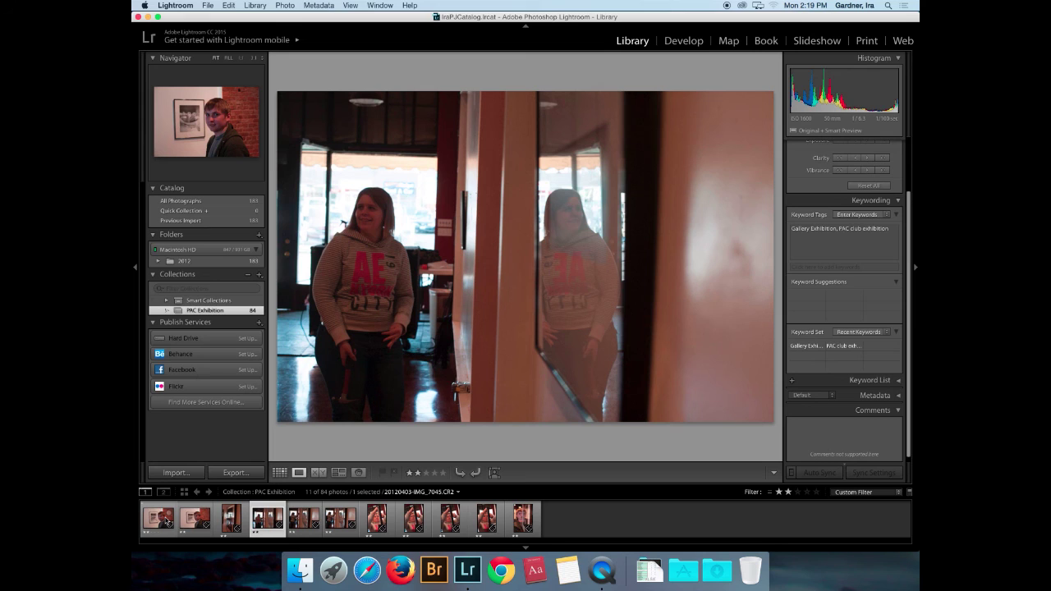
key(3)
key(Left)
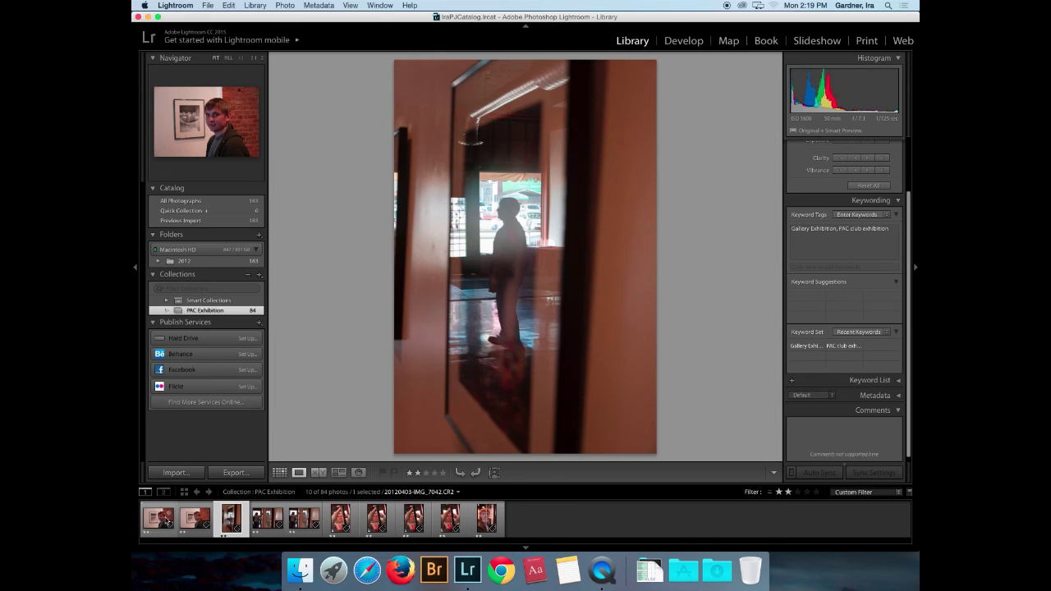
key(Left)
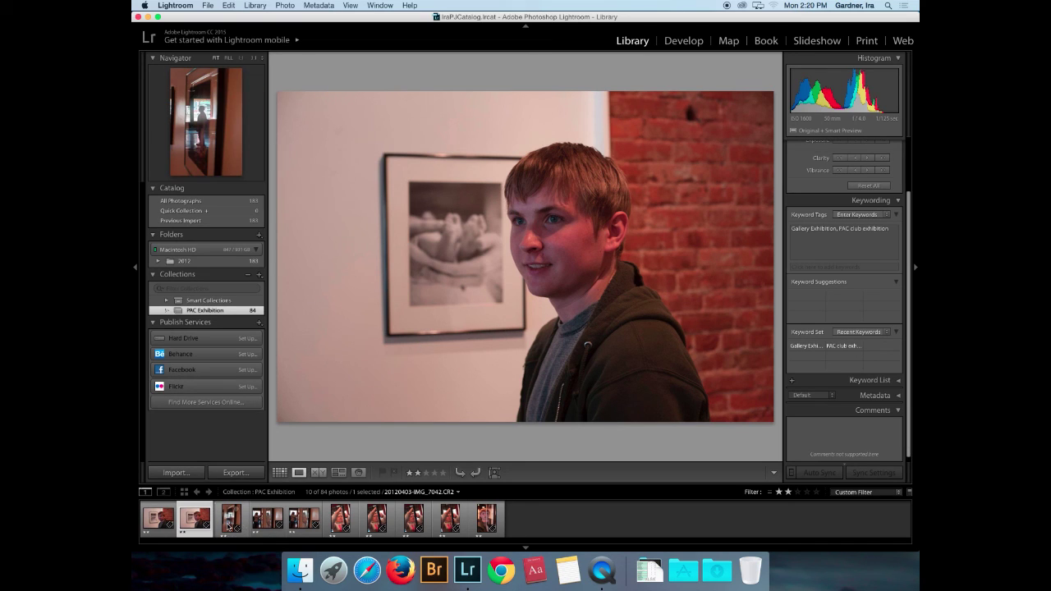
Show only three-star photos and give the picture-hanging photo five stars.
click(797, 492)
key(3)
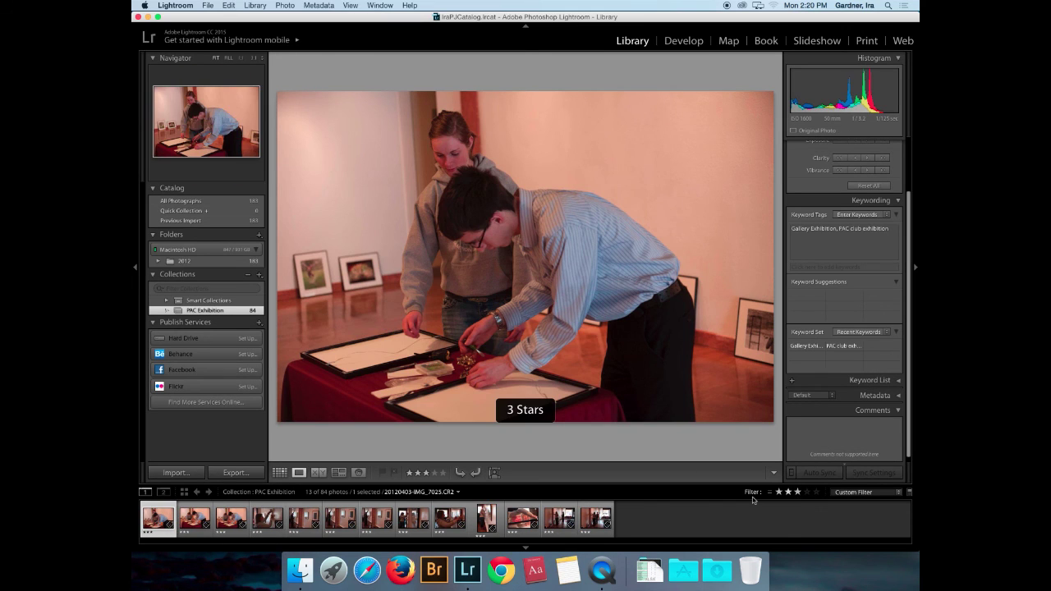
key(Right)
key(Right)
key(Right)
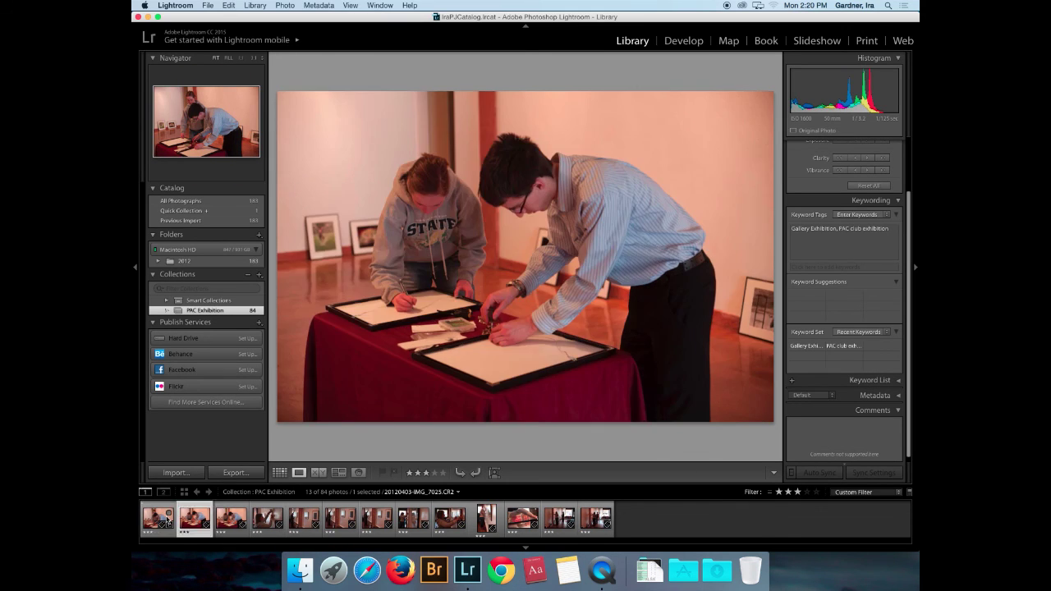
key(Right)
key(Right)
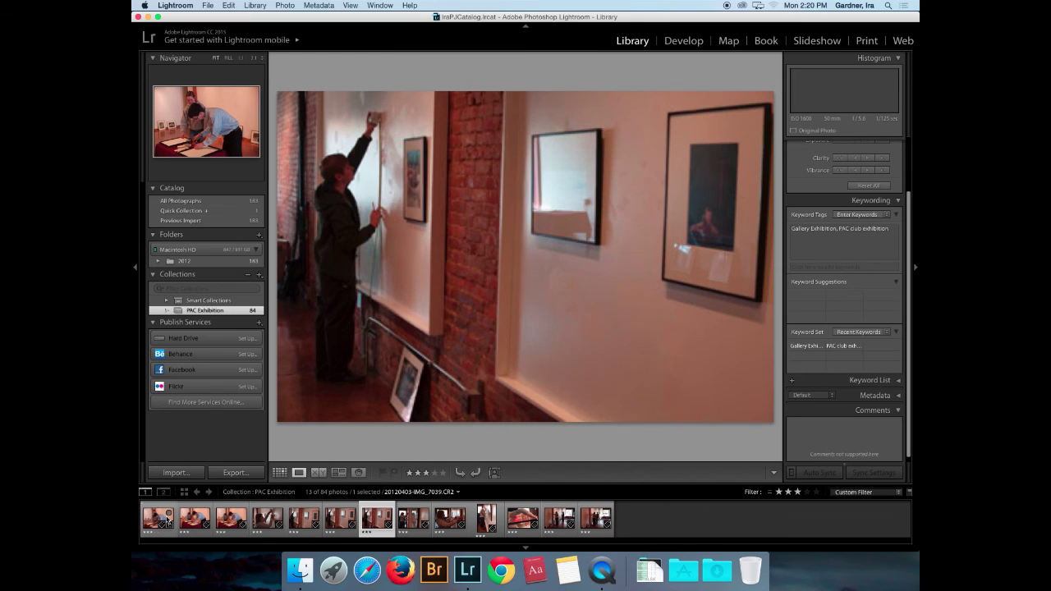
key(Right)
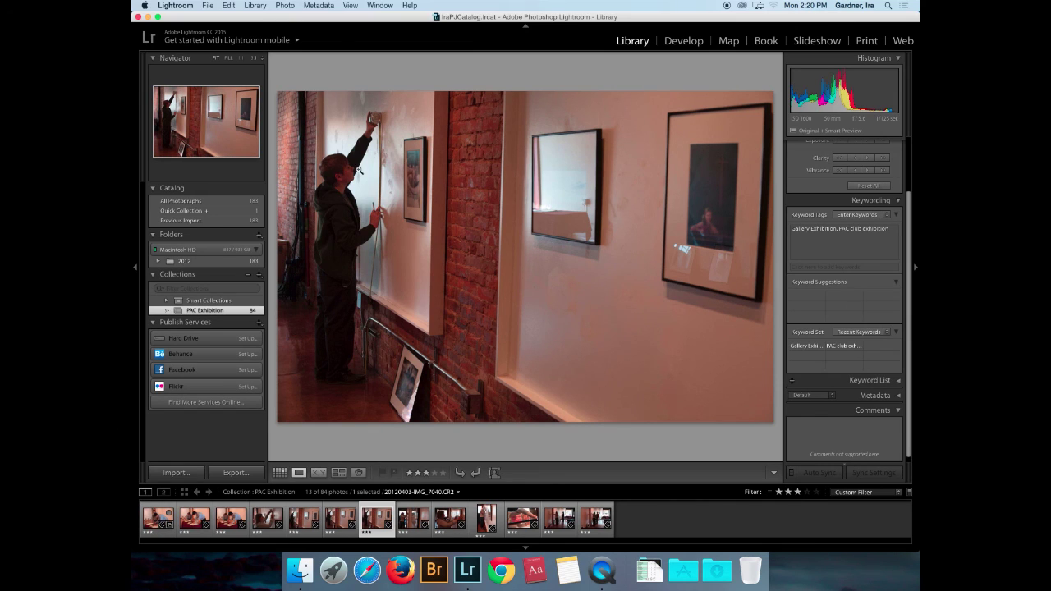
key(Left)
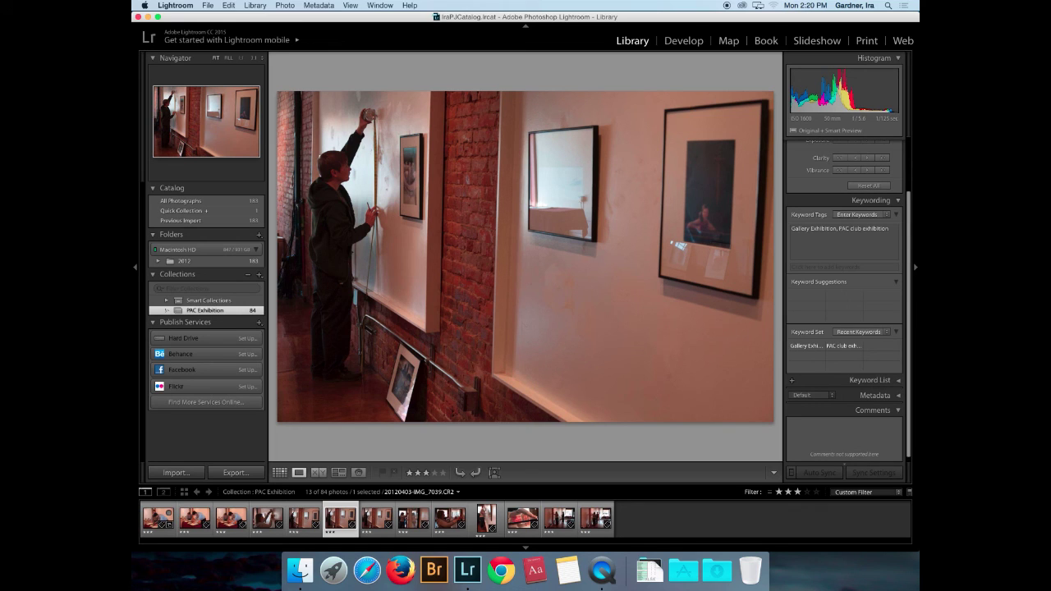
key(5)
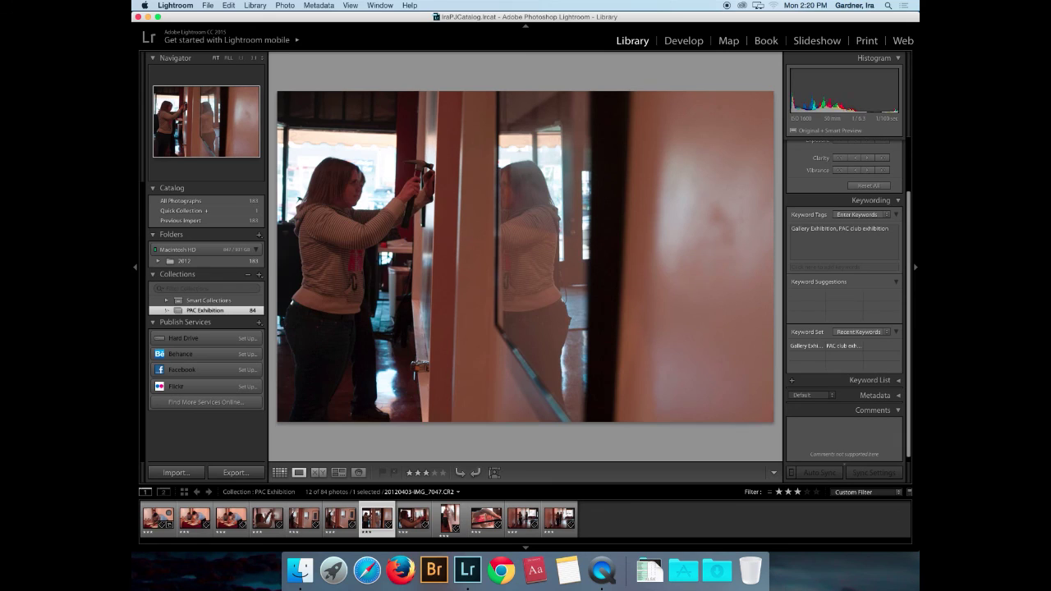
Rate the woman hanging a frame five stars and rotate the sideways photo upright.
key(Right)
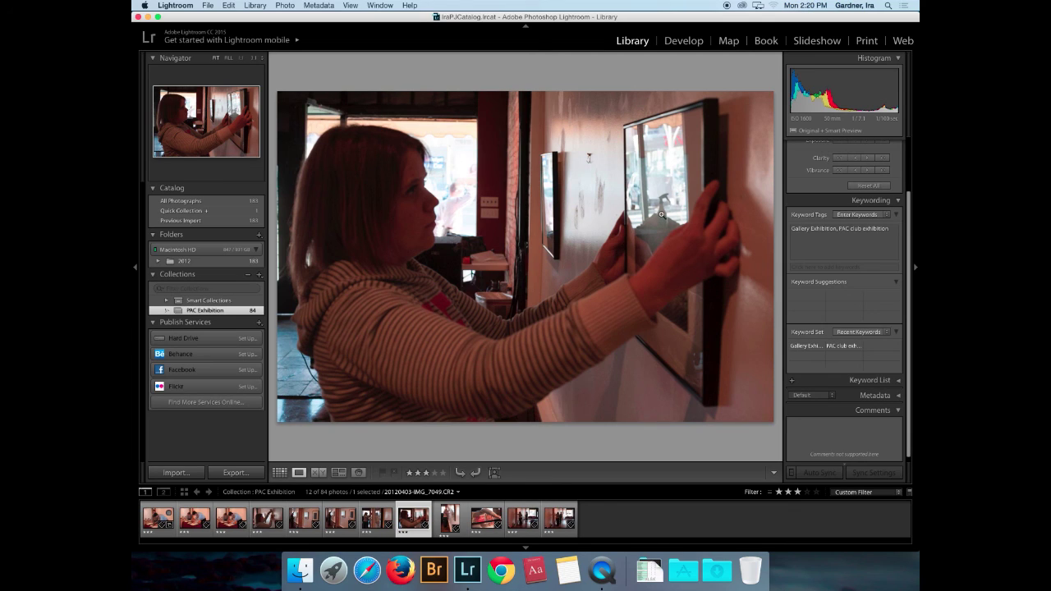
key(5)
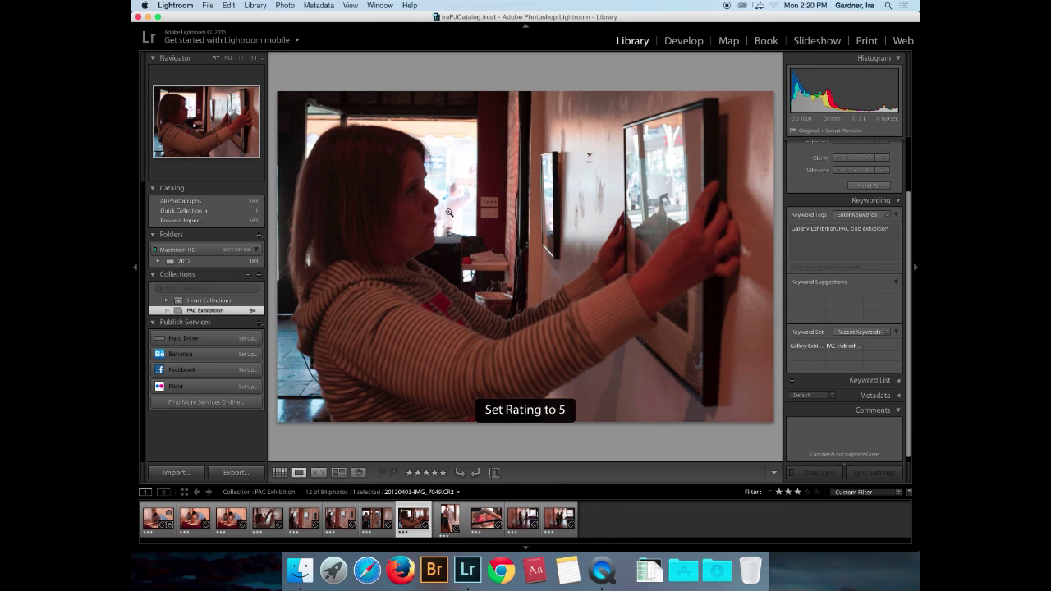
key(Right)
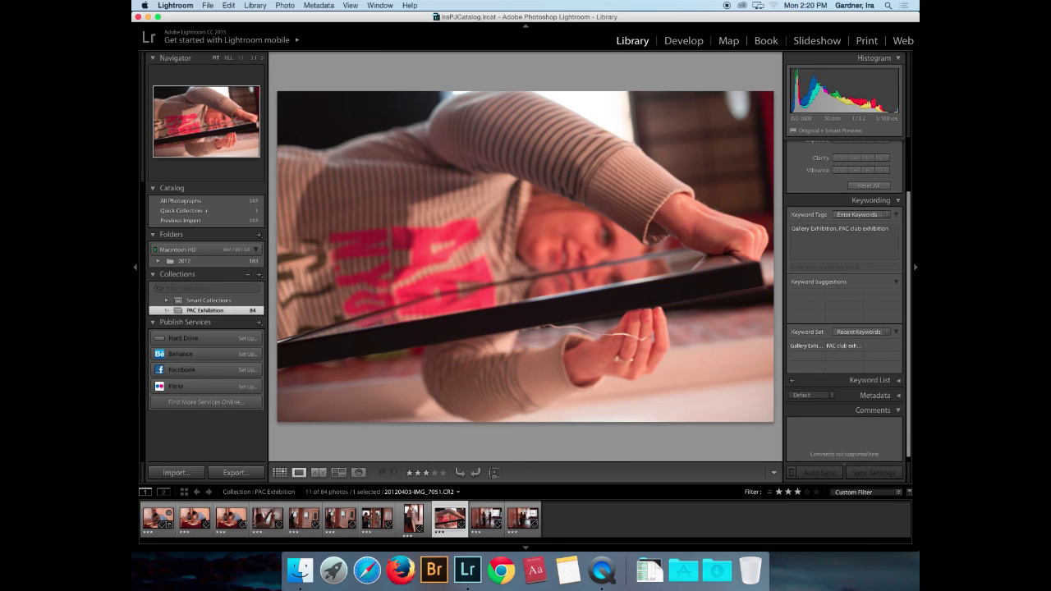
key(super+bracketleft)
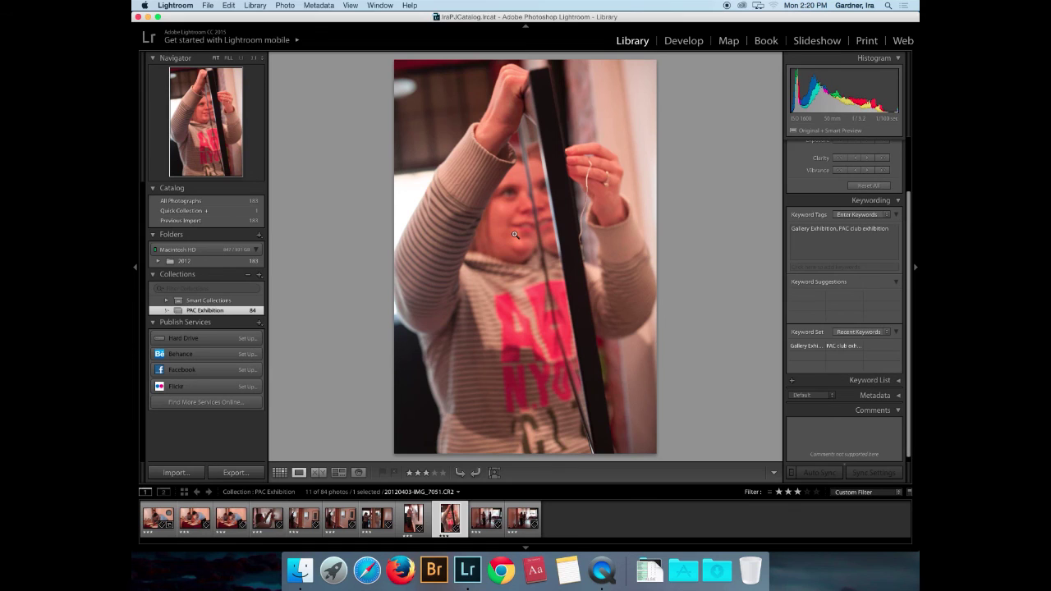
Give the measuring-tape group photo and the next photo five stars.
key(Right)
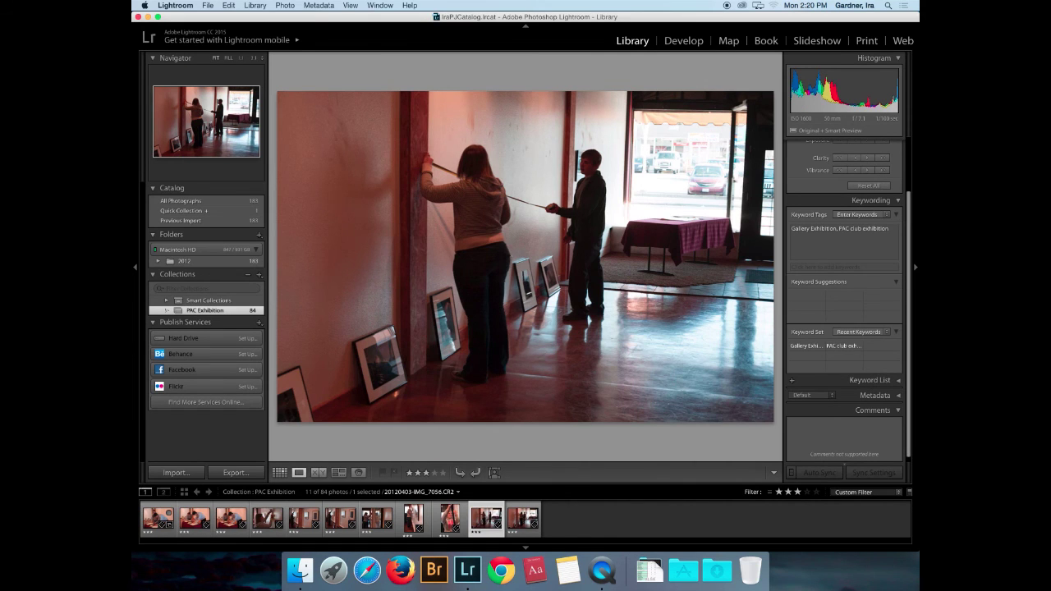
key(Right)
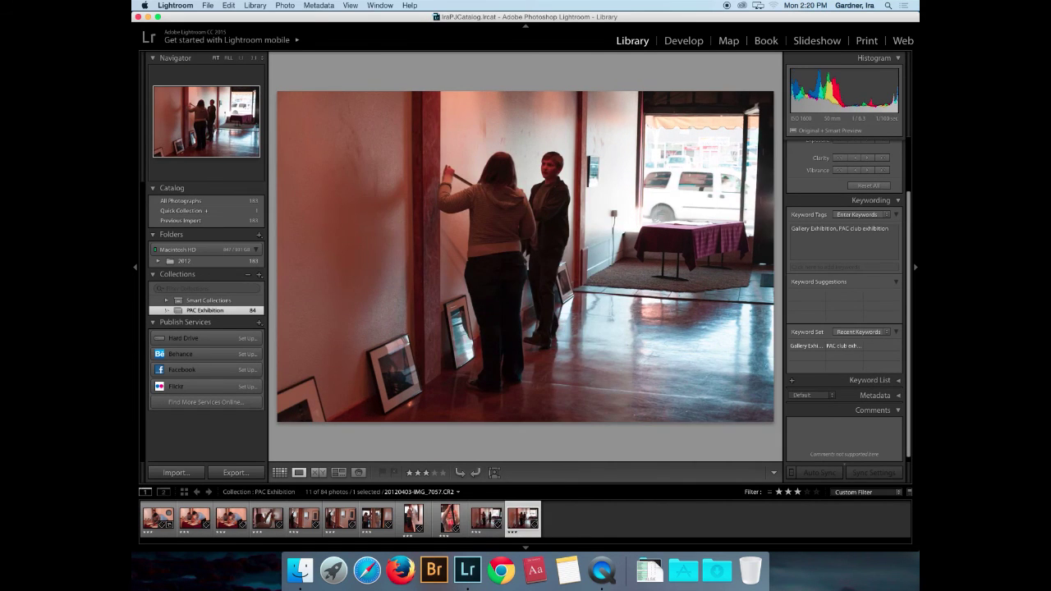
key(Left)
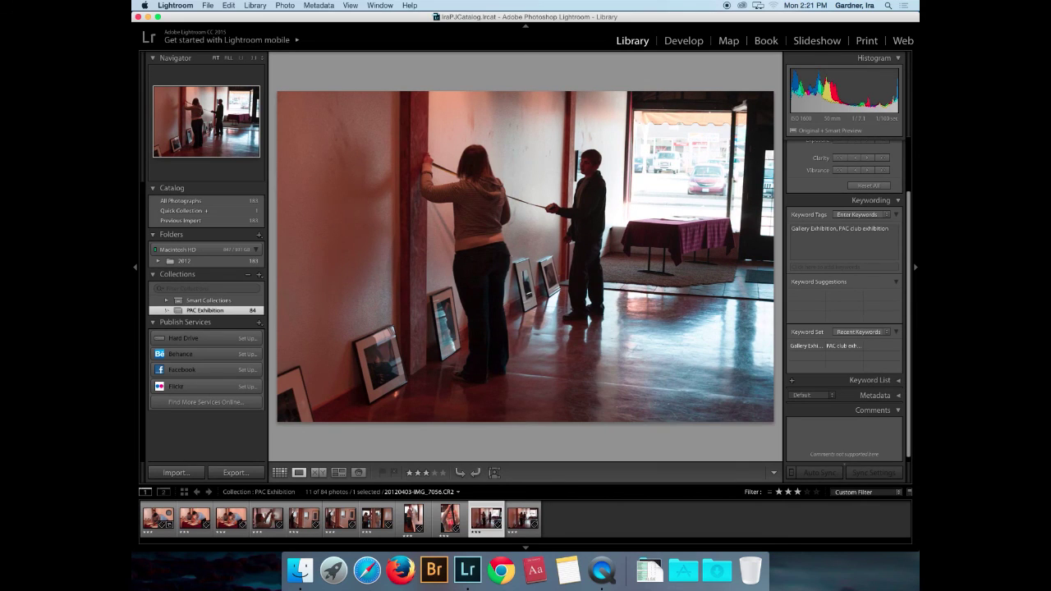
key(5)
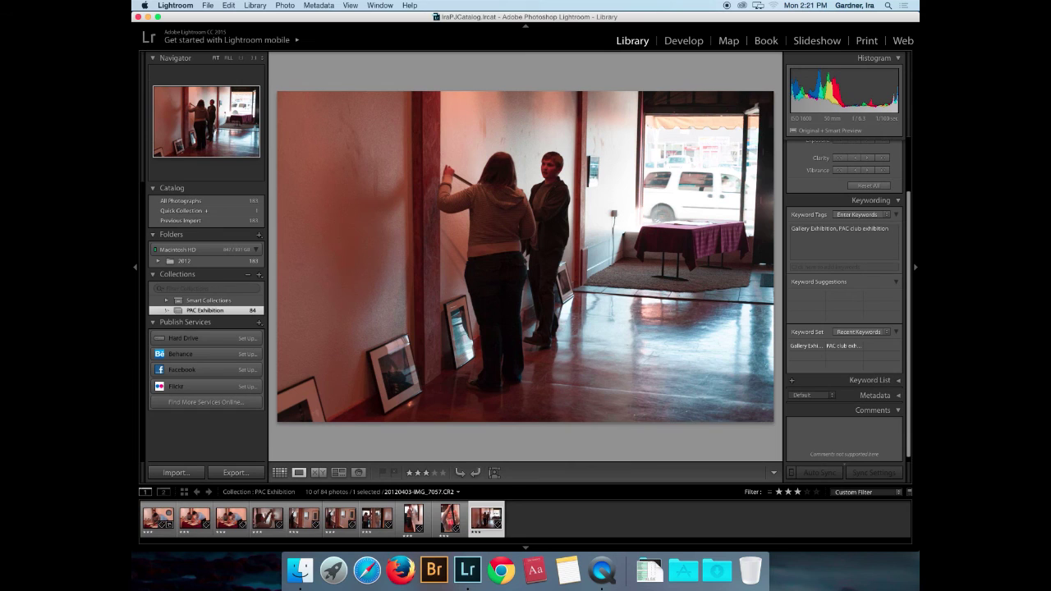
key(5)
key(Right)
key(Right)
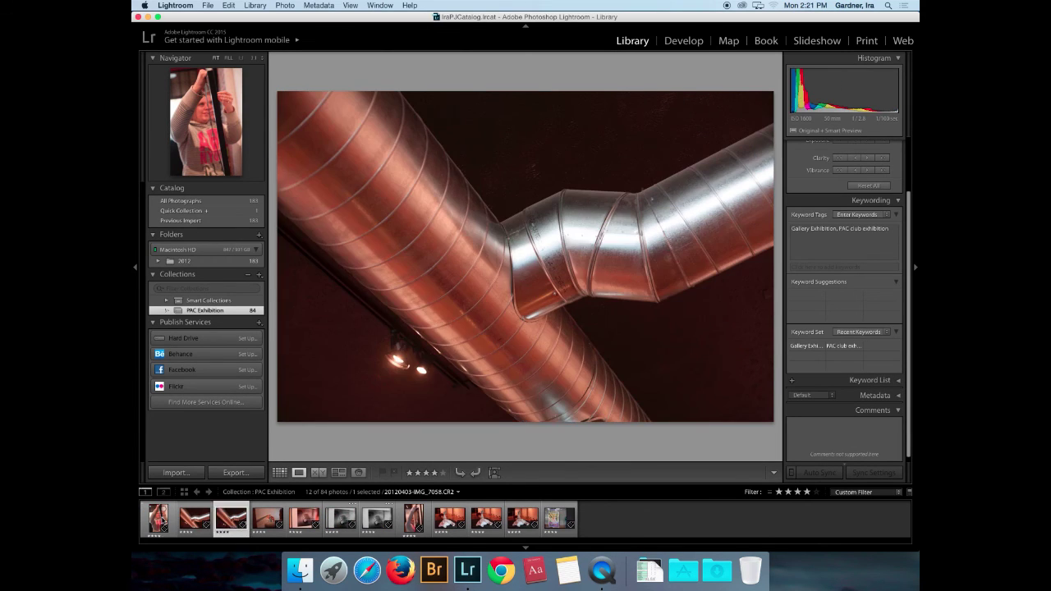
Rate the tape close-up, grey framed-print and following photos five stars, then filter to five stars.
key(Right)
key(Left)
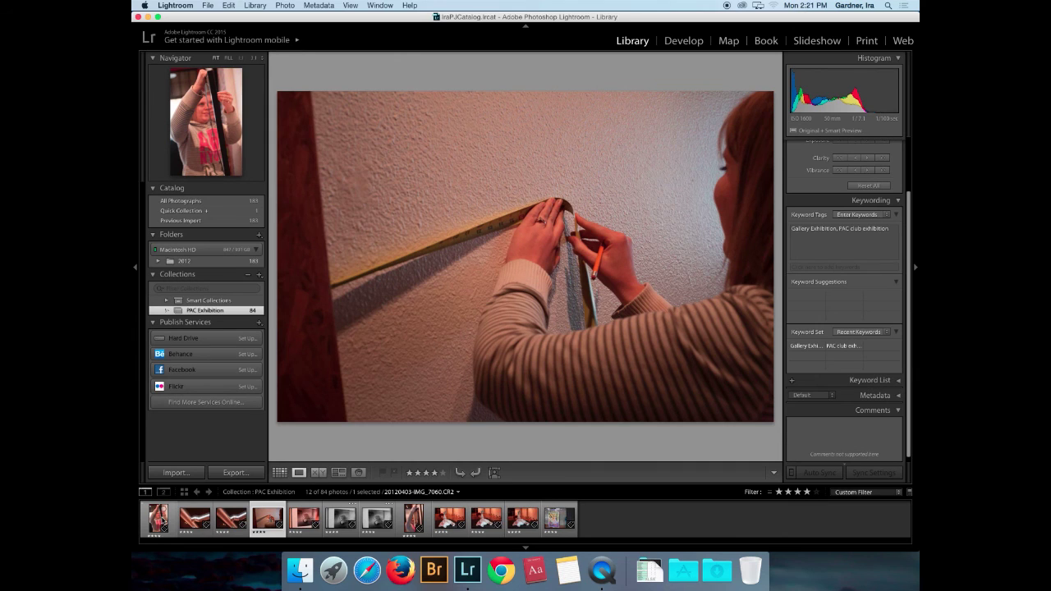
key(5)
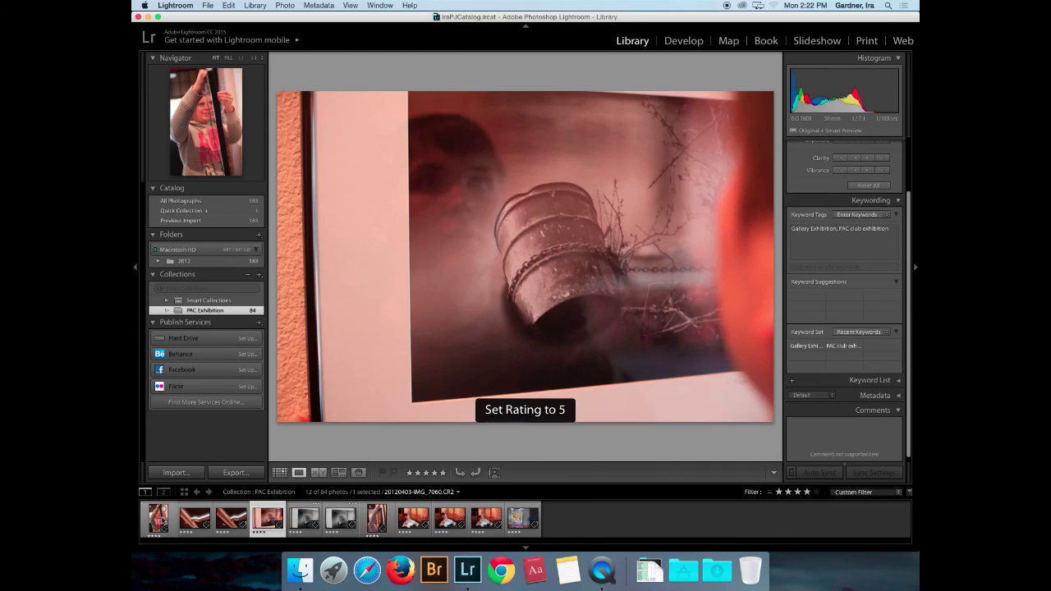
key(Right)
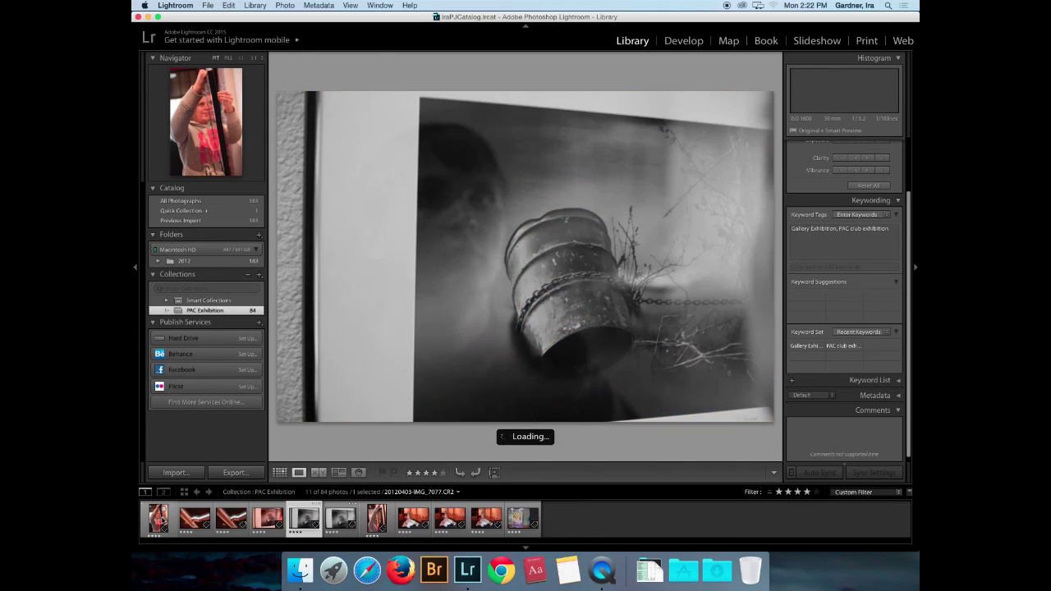
key(5)
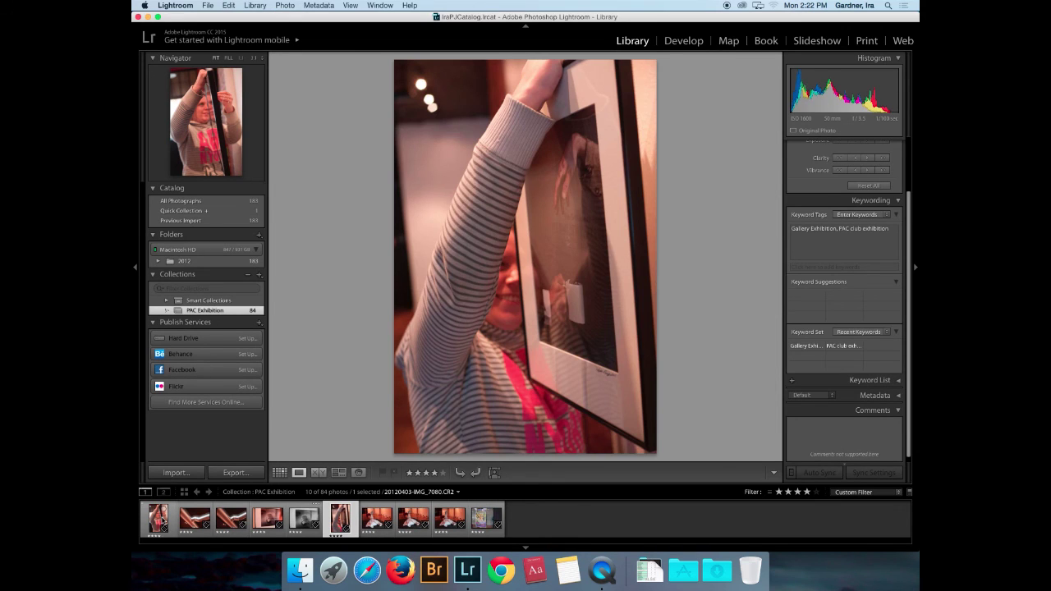
key(Right)
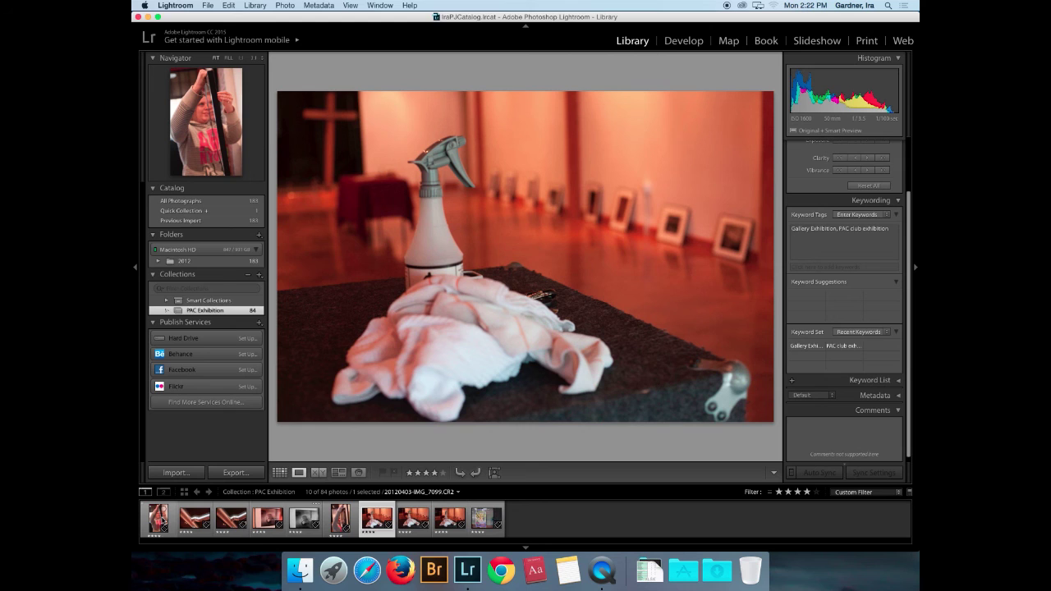
key(5)
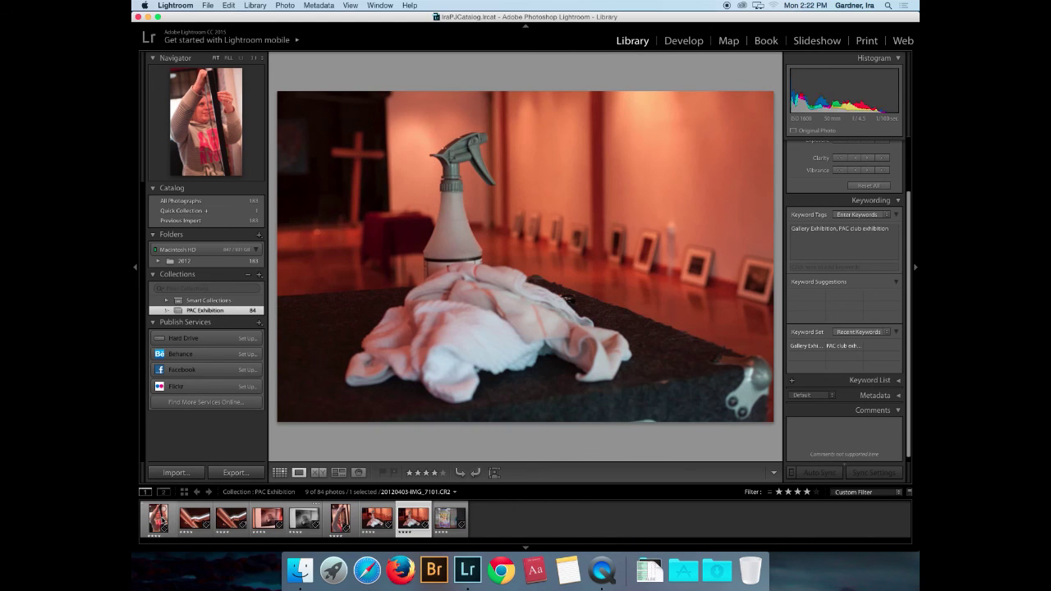
key(5)
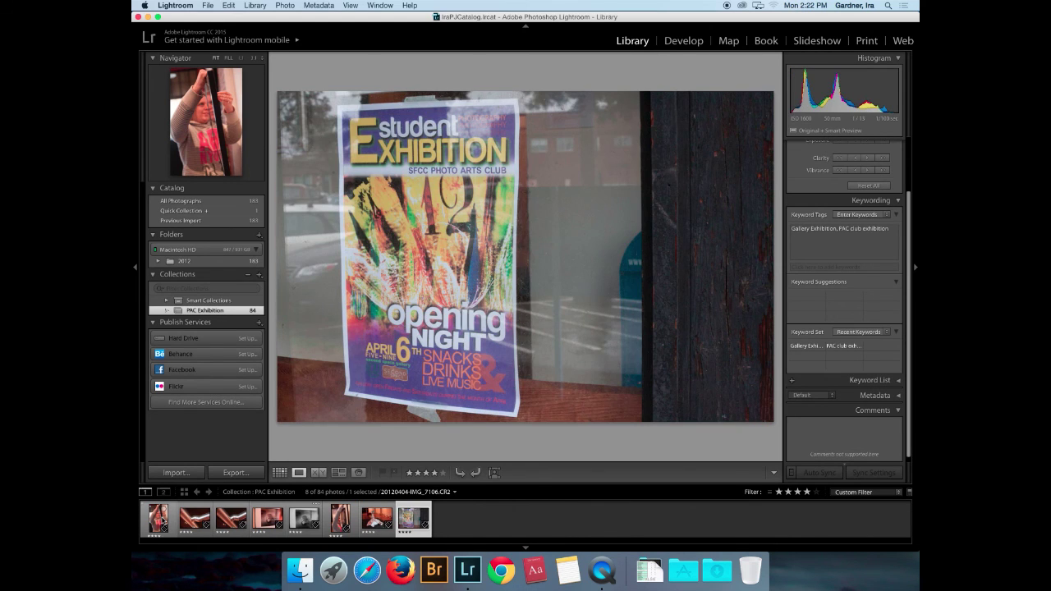
key(5)
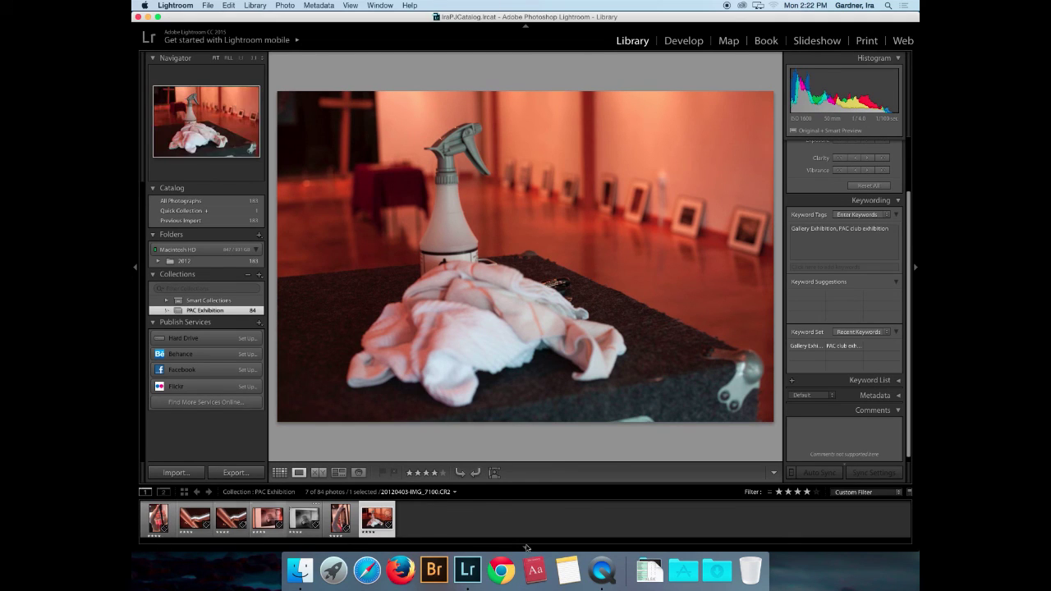
click(815, 491)
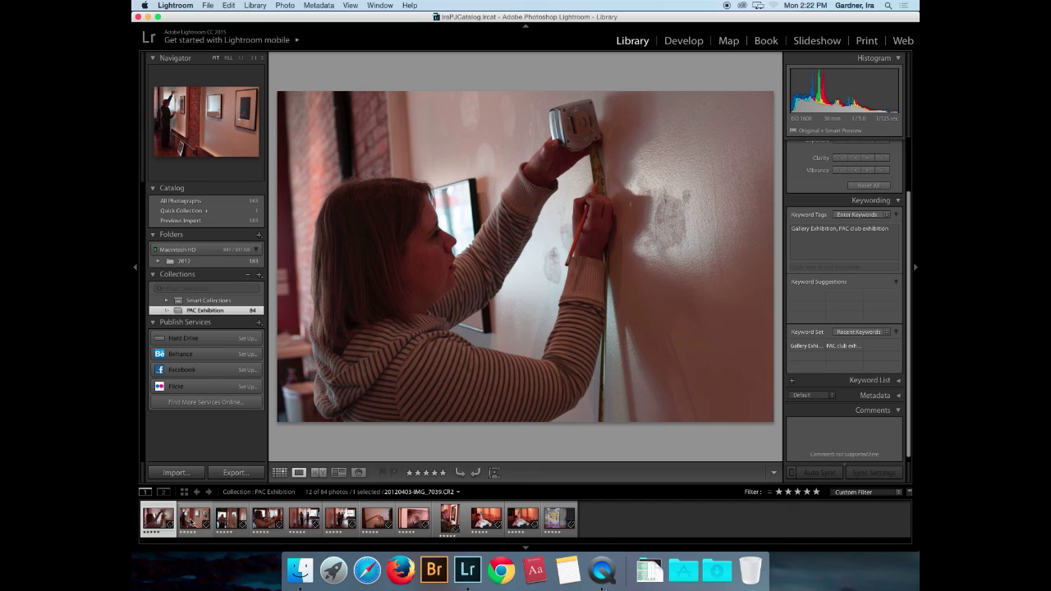
Lower two five-star photos to two stars and three stars respectively.
key(Right)
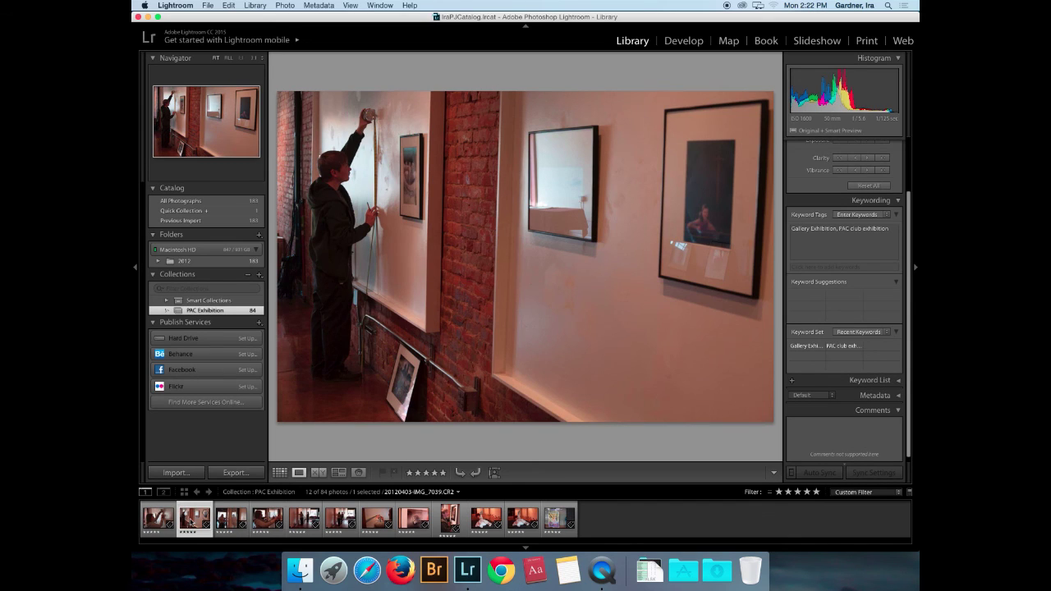
key(Right)
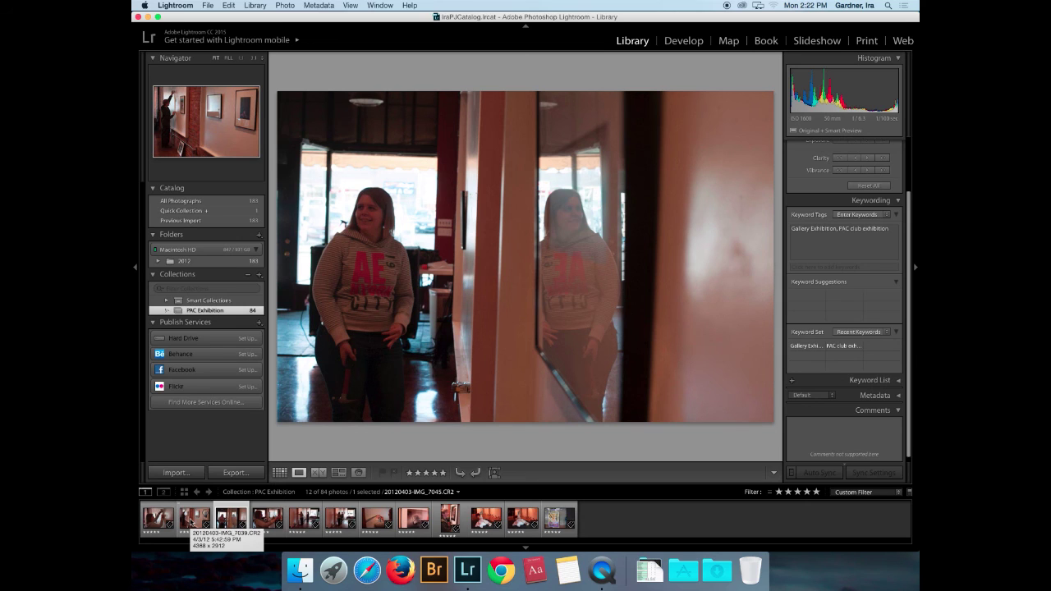
key(2)
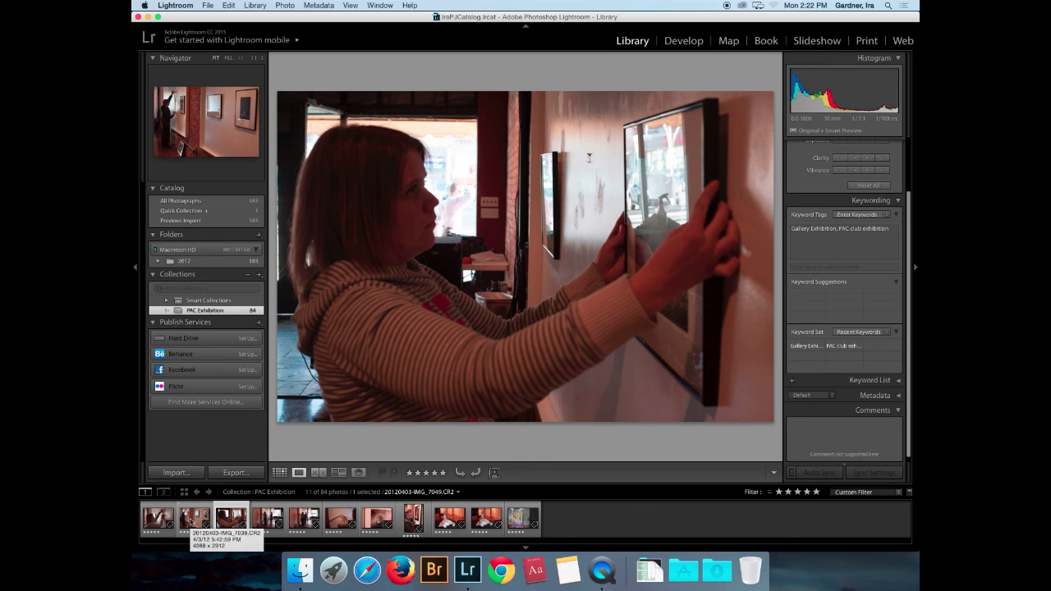
key(Right)
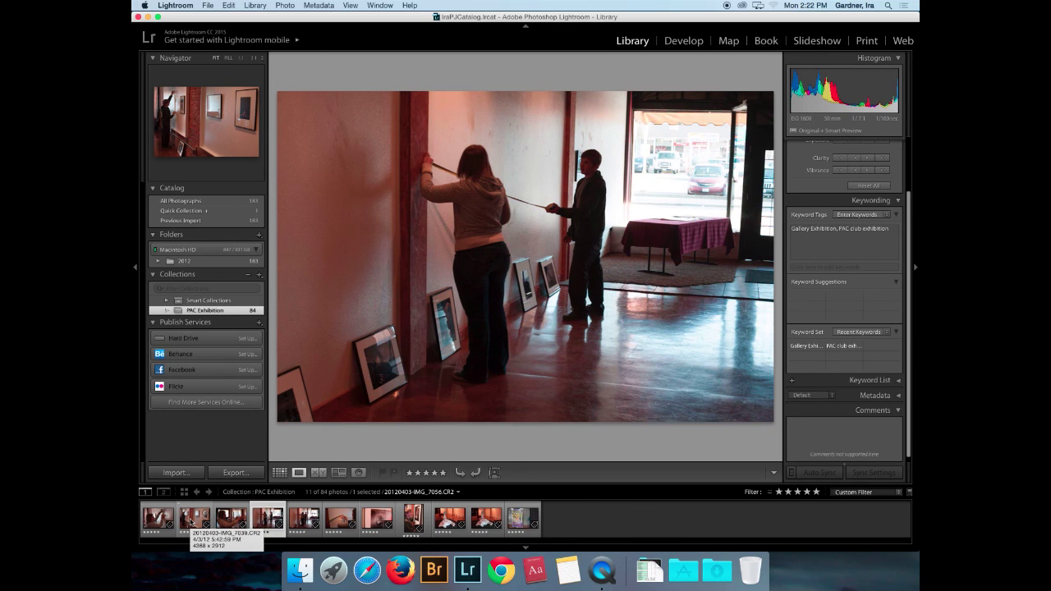
key(Right)
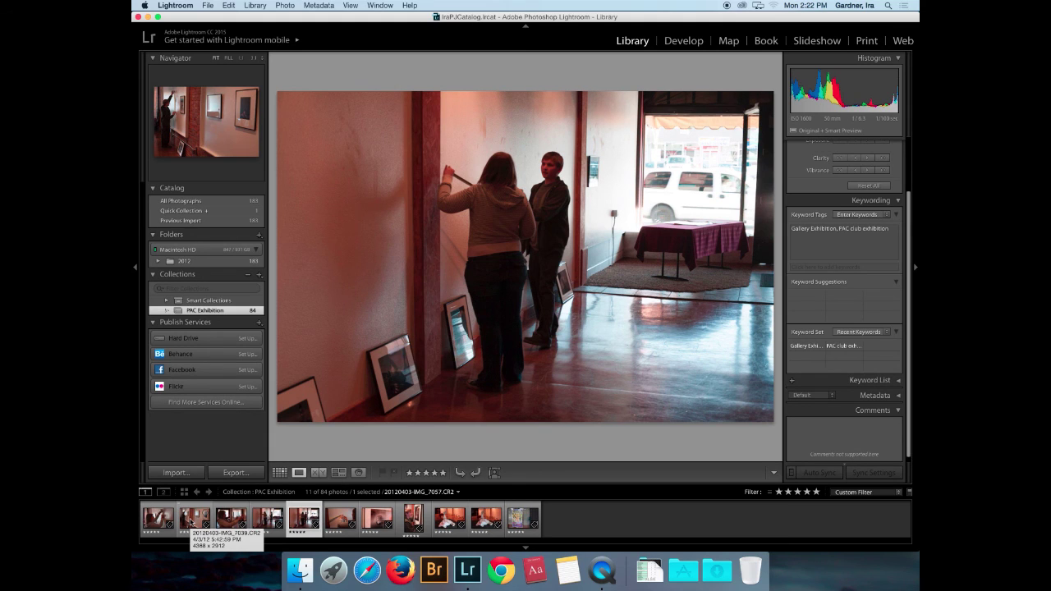
key(3)
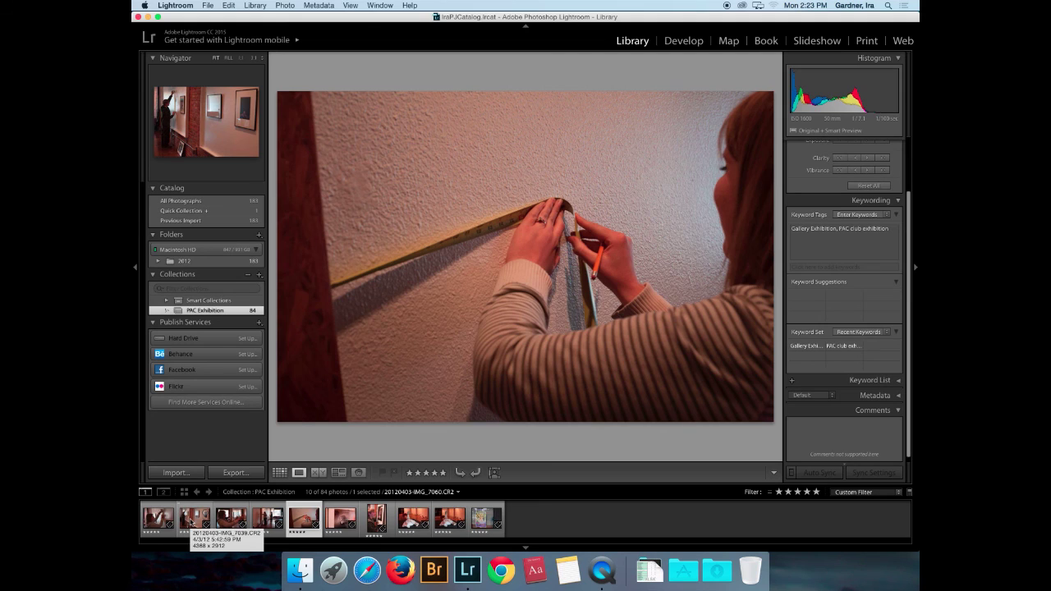
Lower the later spray-bottle photo to three stars.
key(Right)
key(Right)
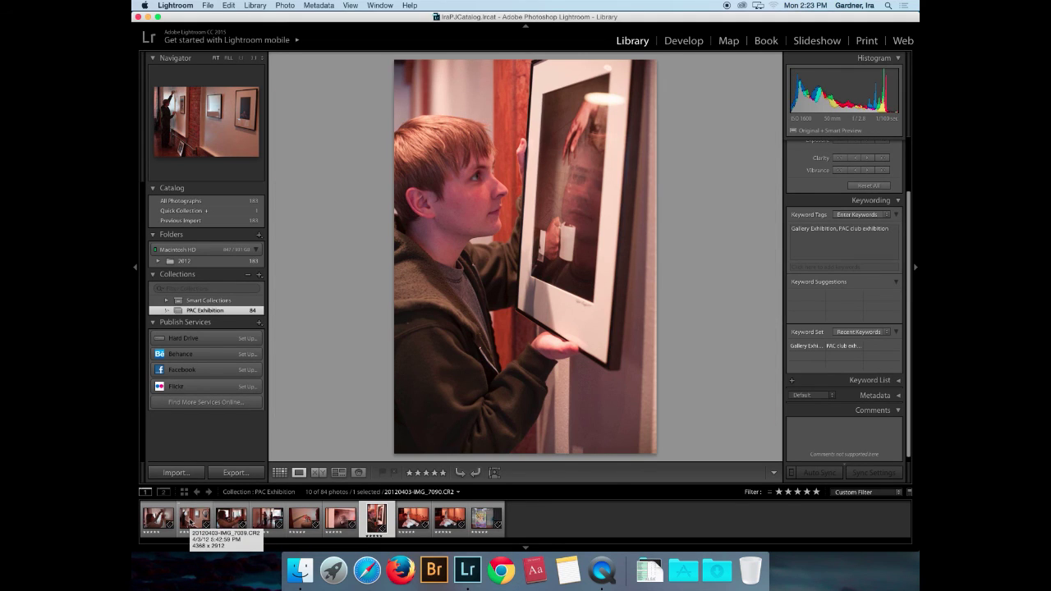
key(Right)
key(Right)
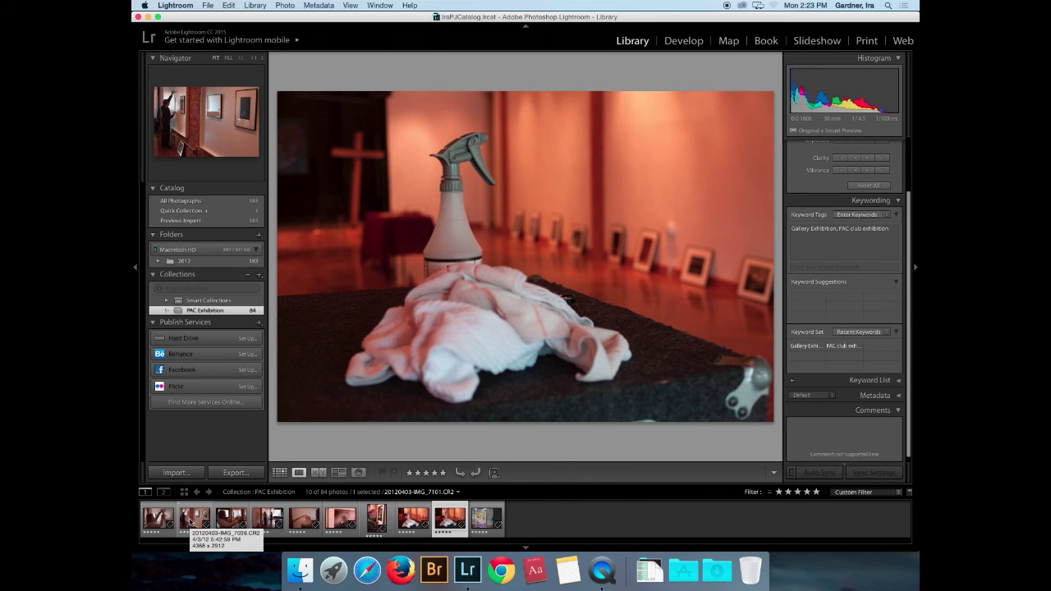
key(Left)
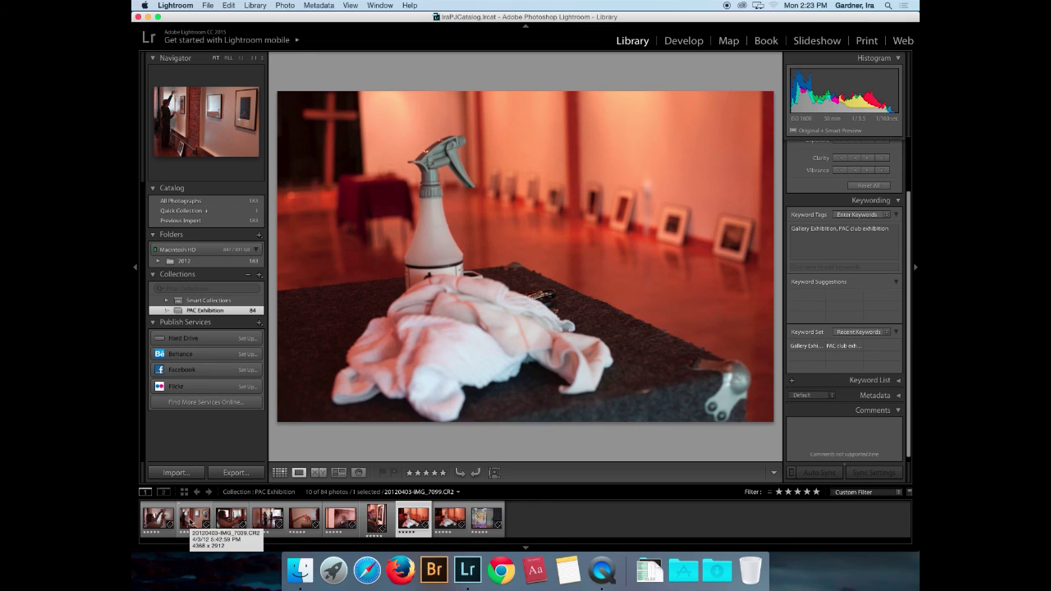
key(Right)
key(3)
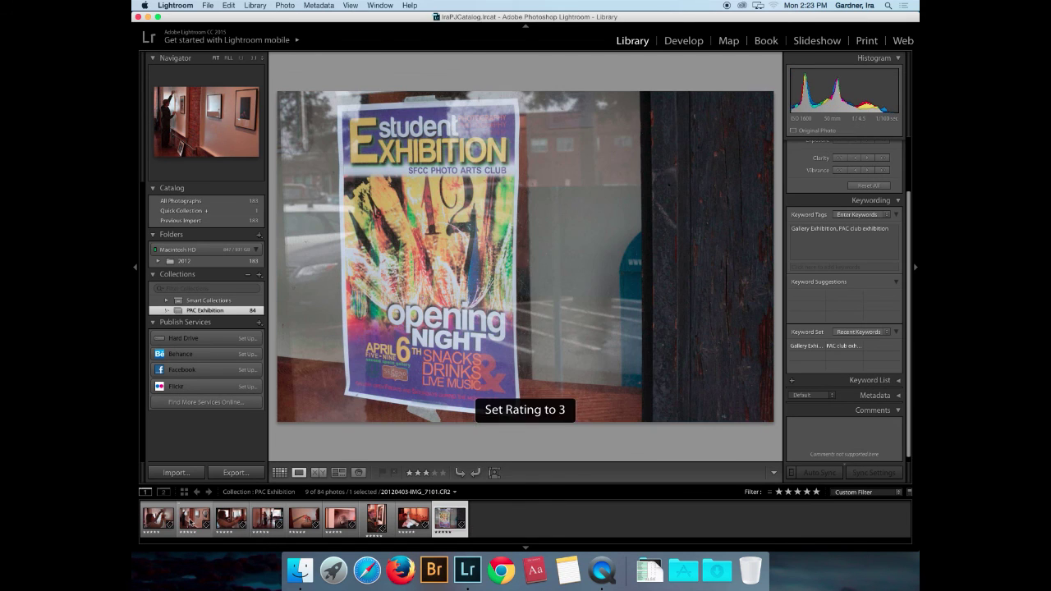
key(Left)
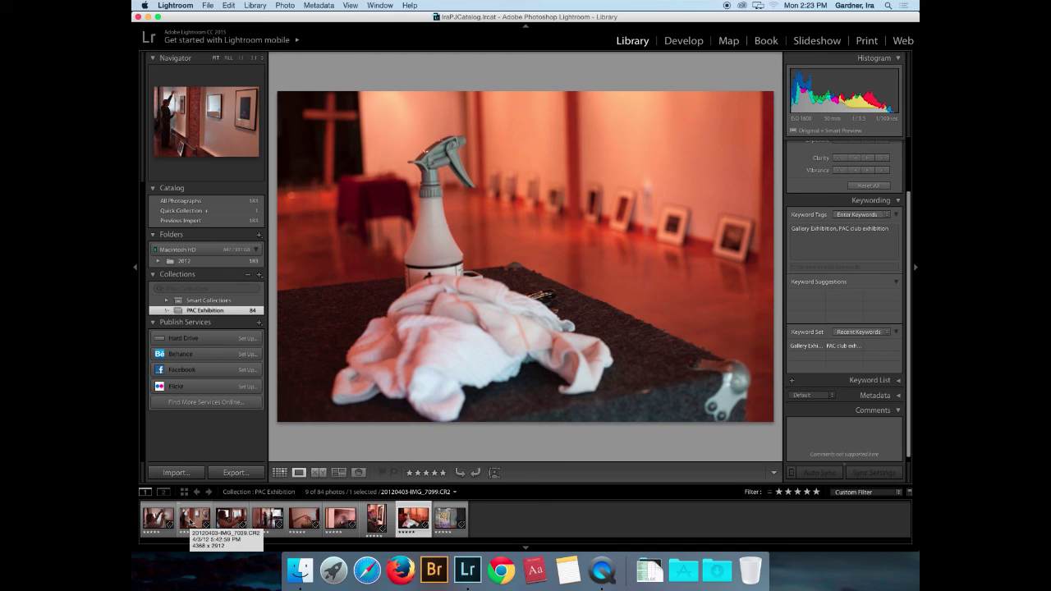
In the three-star filter, give the last spray-bottle photo a red label.
click(806, 493)
click(797, 493)
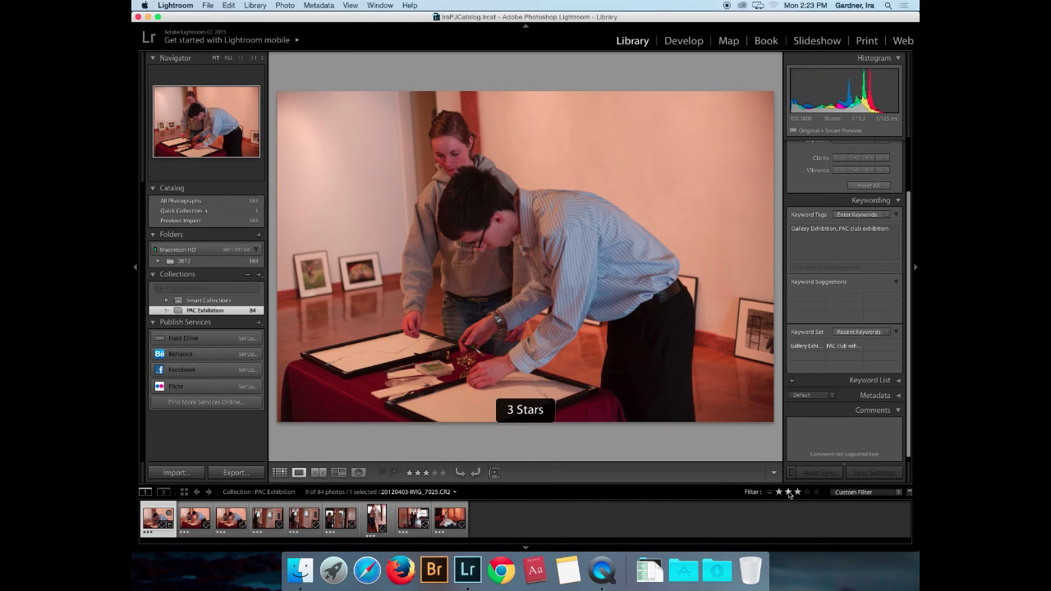
click(457, 521)
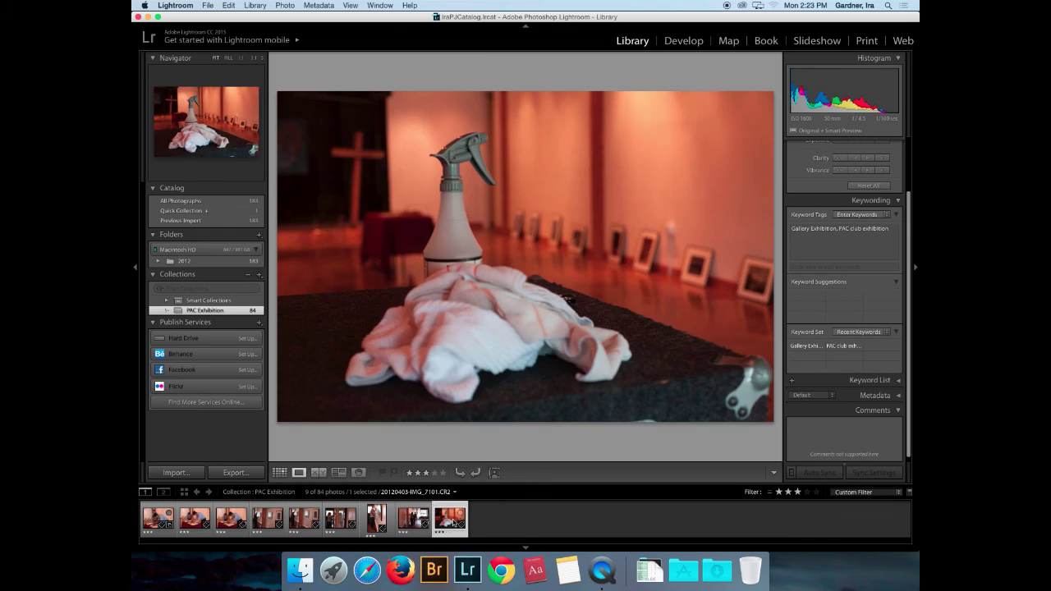
key(6)
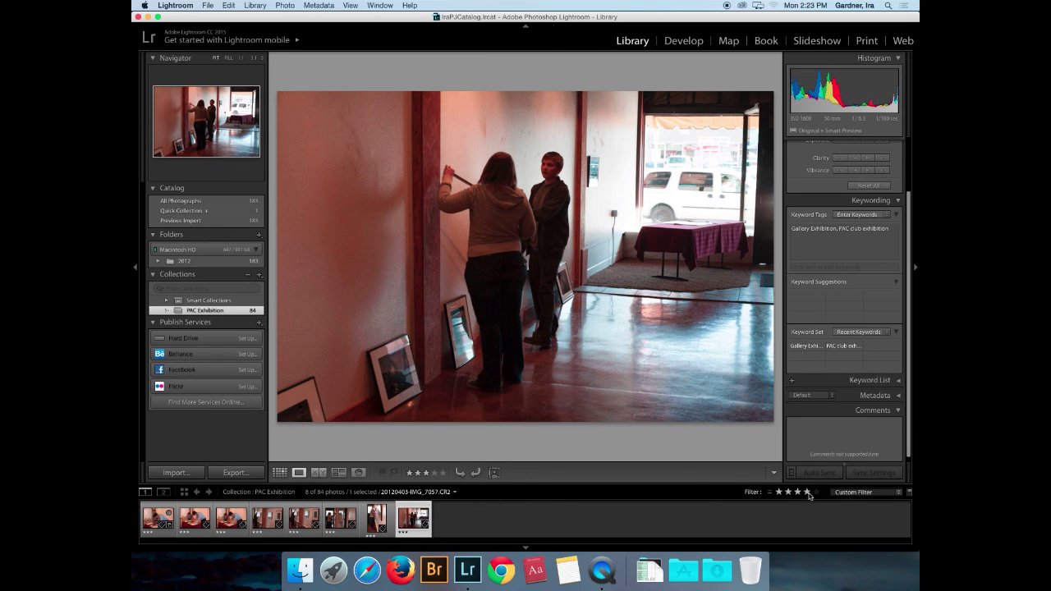
Back in the five-star filter, rate the other spray-bottle photo four stars, then grid-view it with the poster photo.
click(806, 492)
click(816, 492)
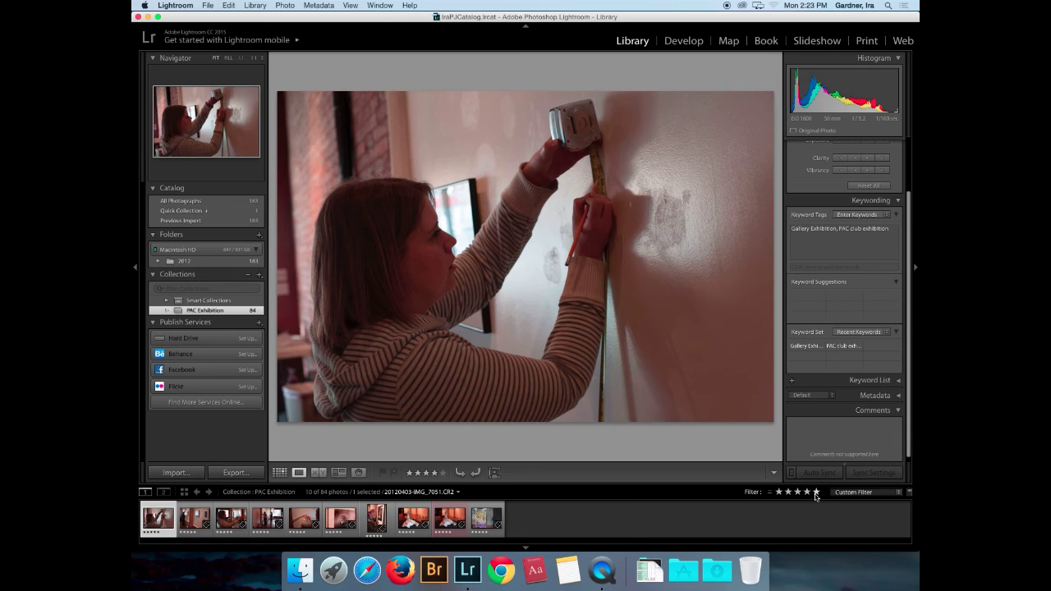
click(456, 522)
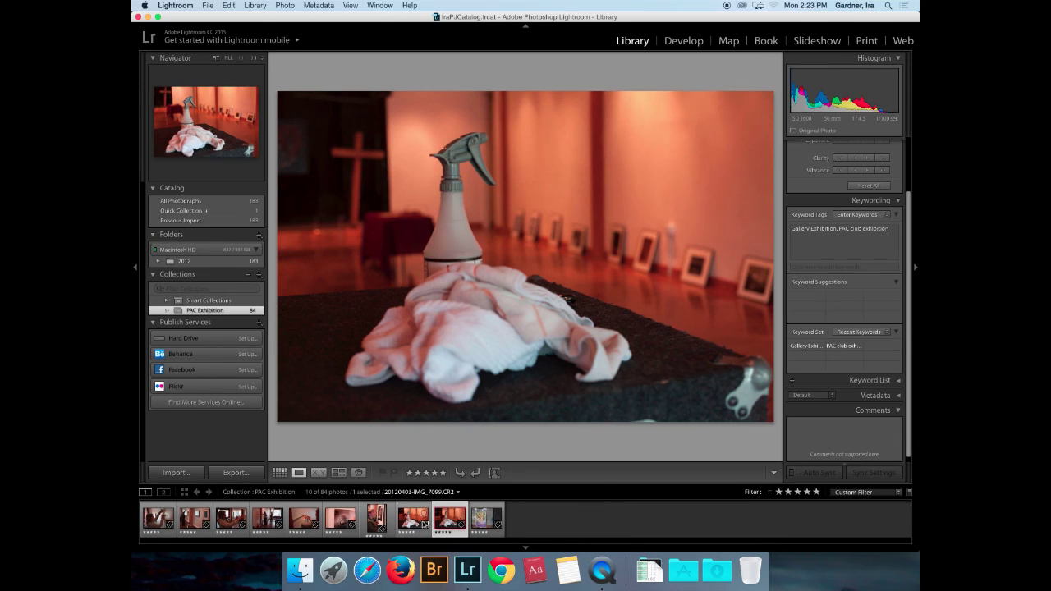
click(417, 519)
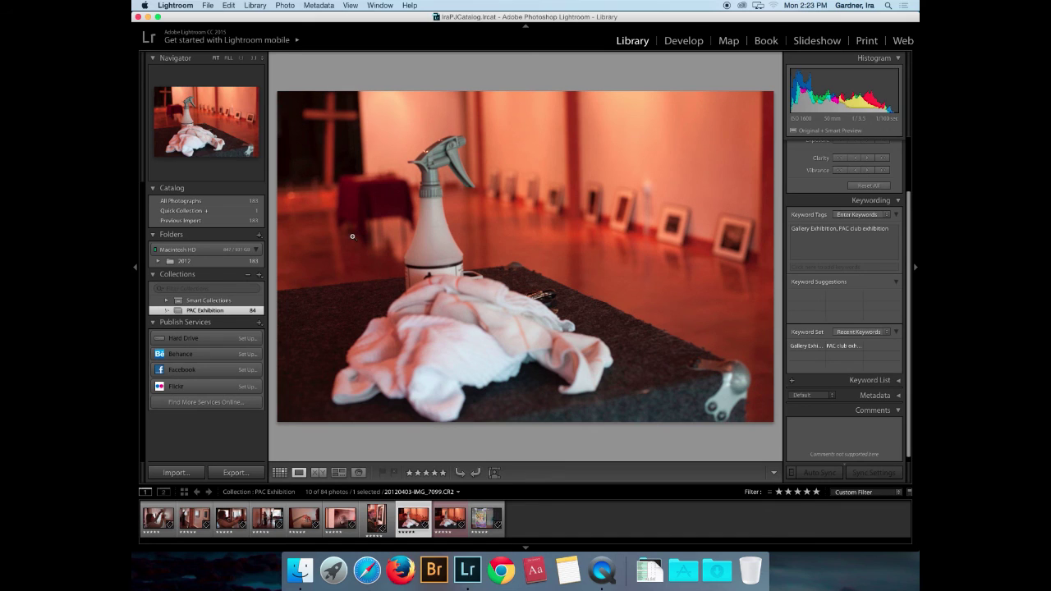
key(4)
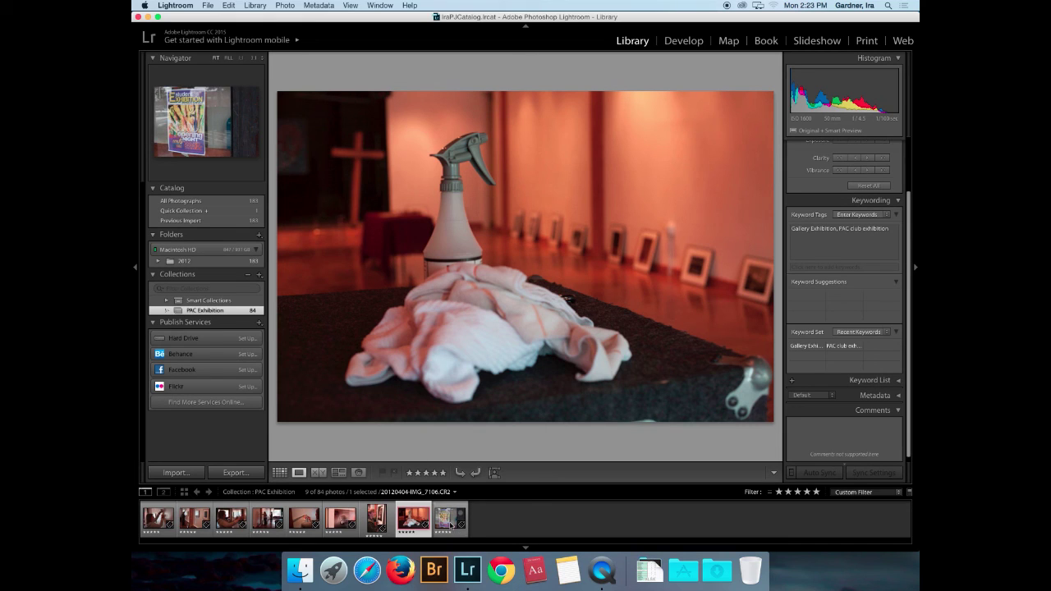
super+click(450, 523)
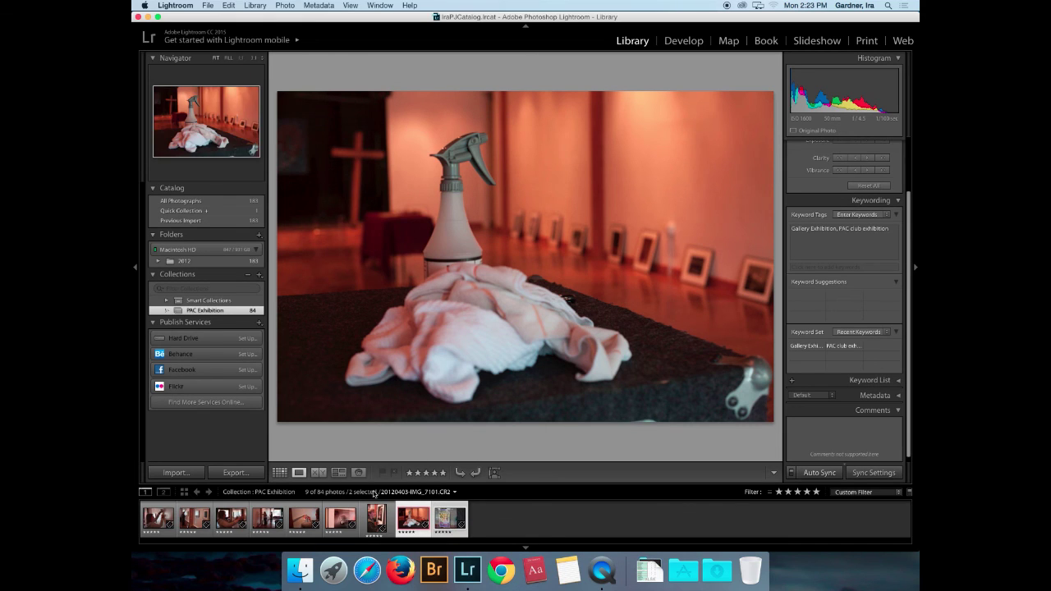
click(279, 473)
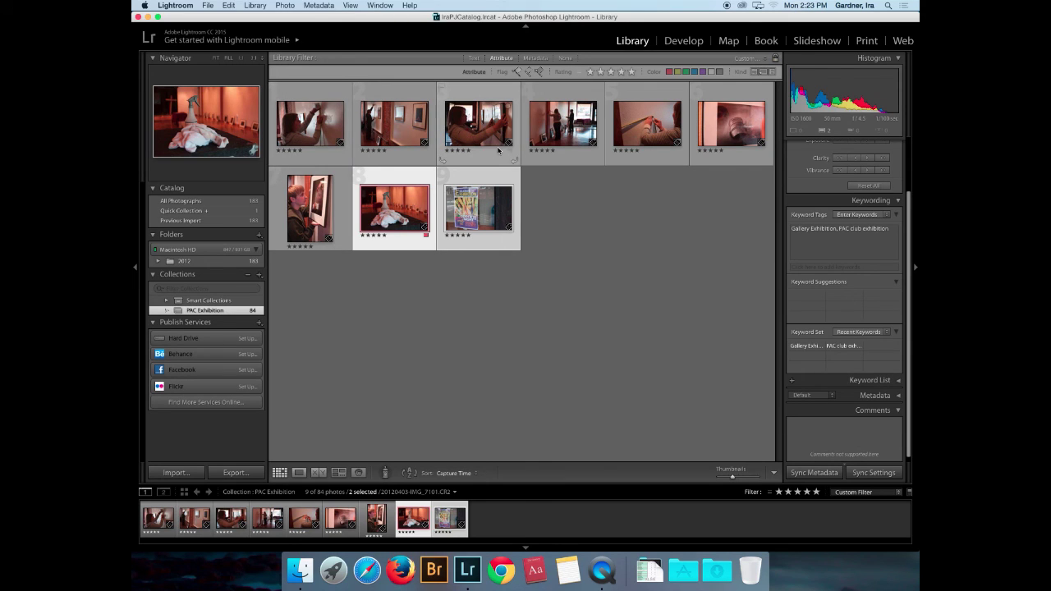
Rate the third grid photo five stars, then make the first photo in the grid current.
click(464, 159)
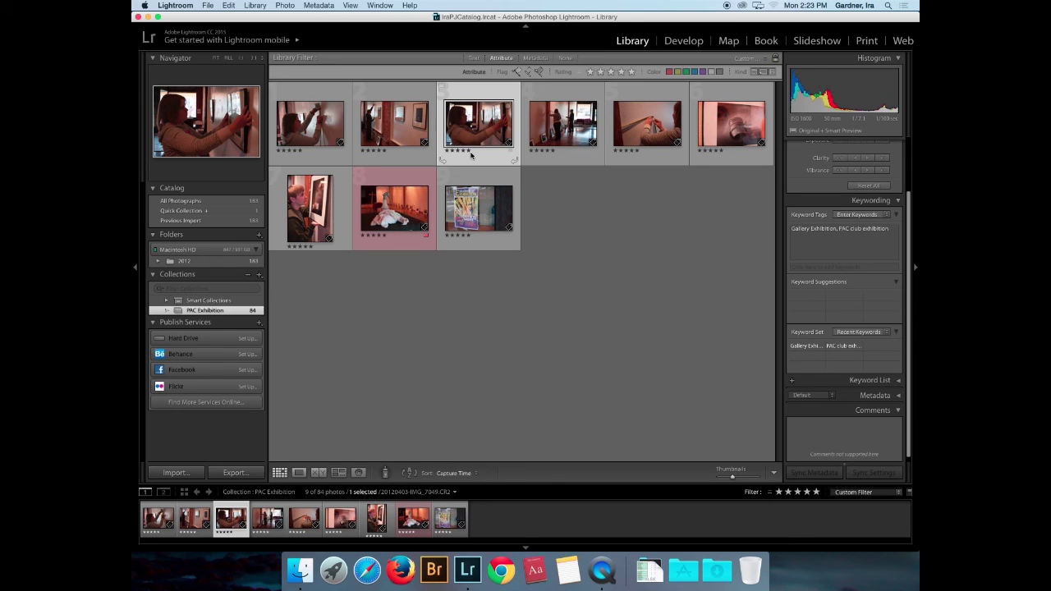
key(5)
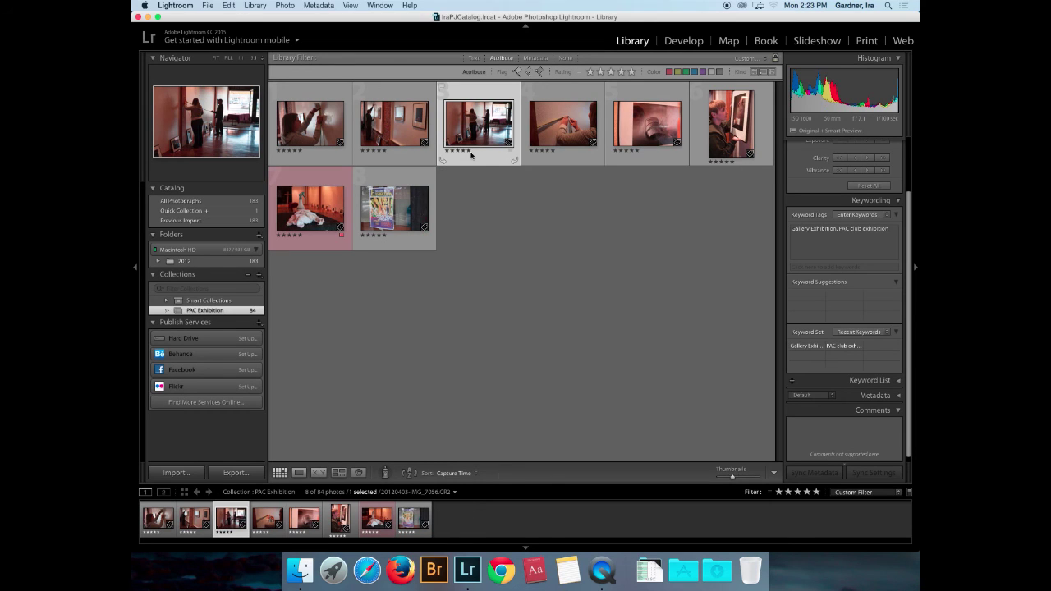
click(566, 148)
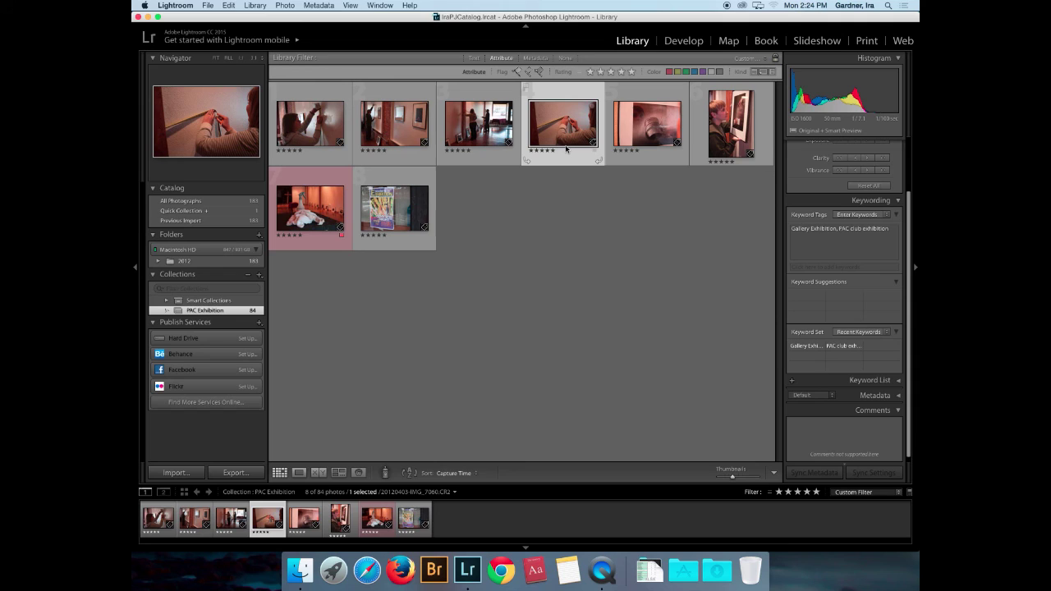
key(Home)
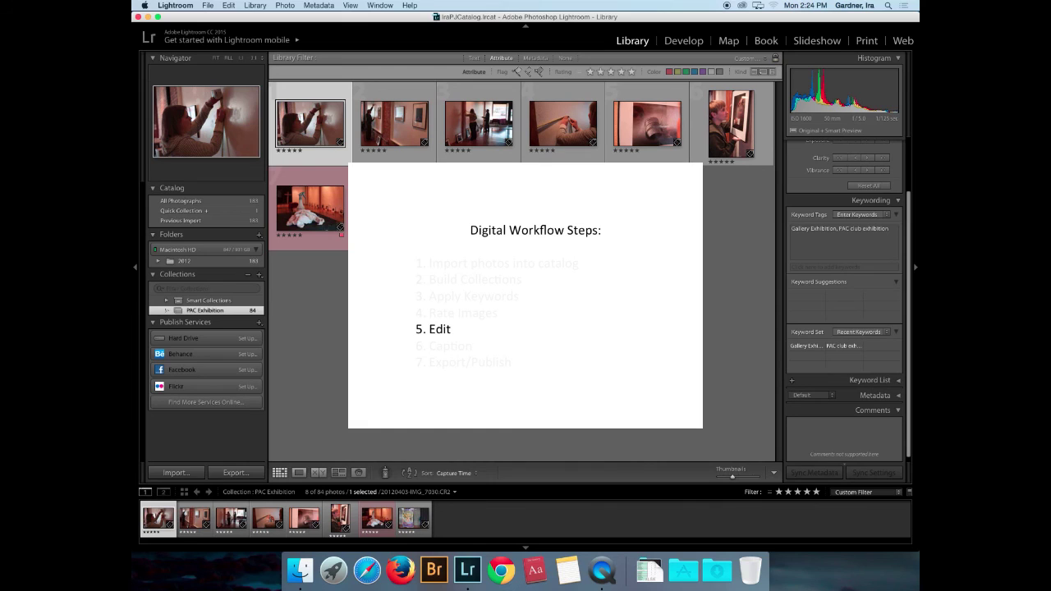
Open IMG_7030 in Develop, turning off and dismissing the introductory tips.
key(d)
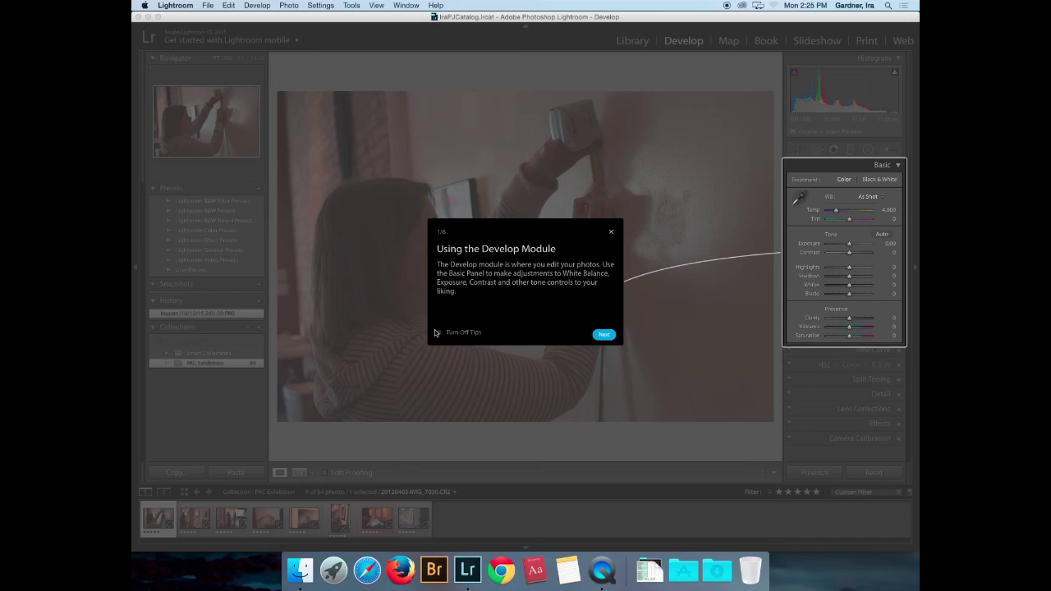
click(440, 332)
click(603, 335)
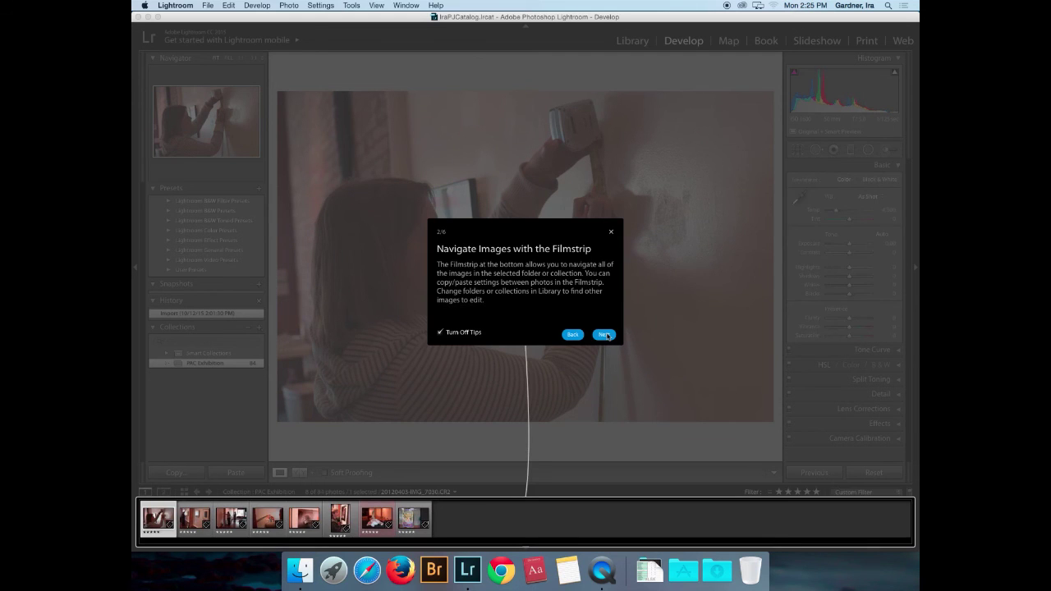
click(613, 233)
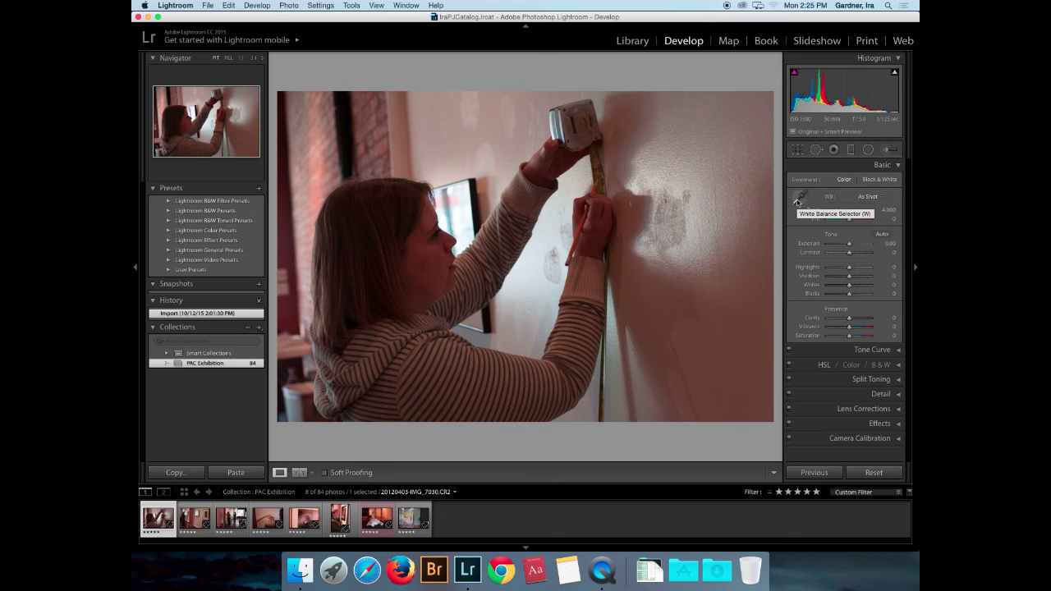
Sample the wall for a custom white balance (about 3,200) and raise Shadows to +100.
click(796, 201)
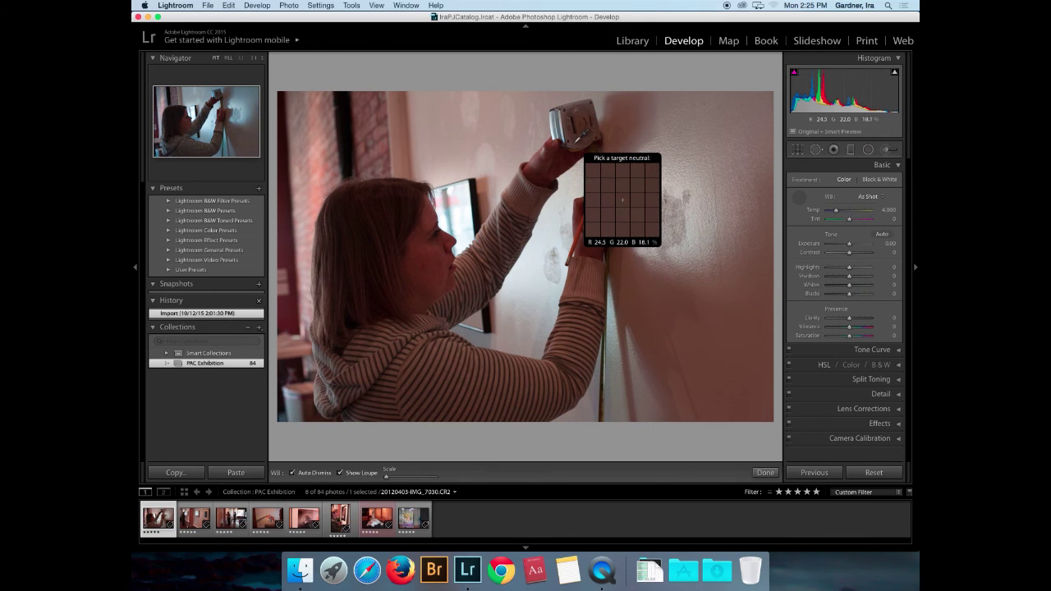
click(579, 149)
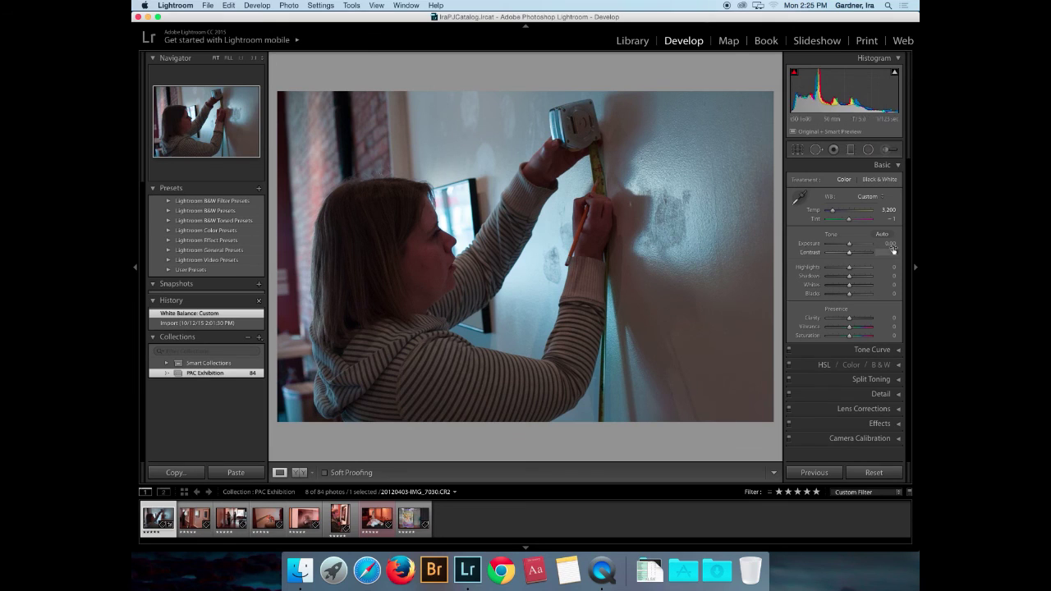
drag(849, 275, 874, 280)
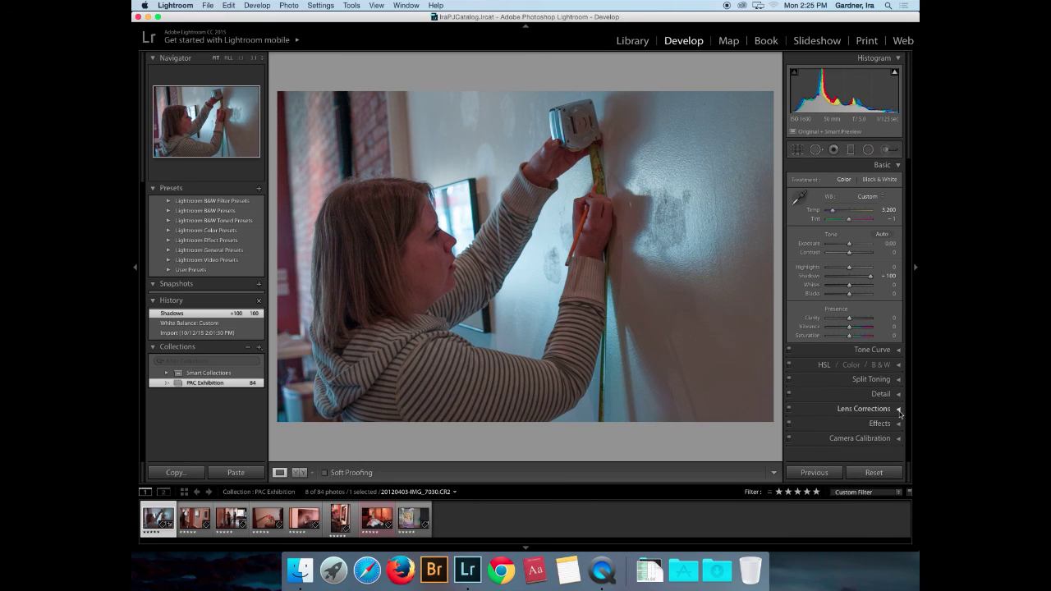
Set the Effects panel's Post-Crop Vignetting Amount to -14.
click(898, 413)
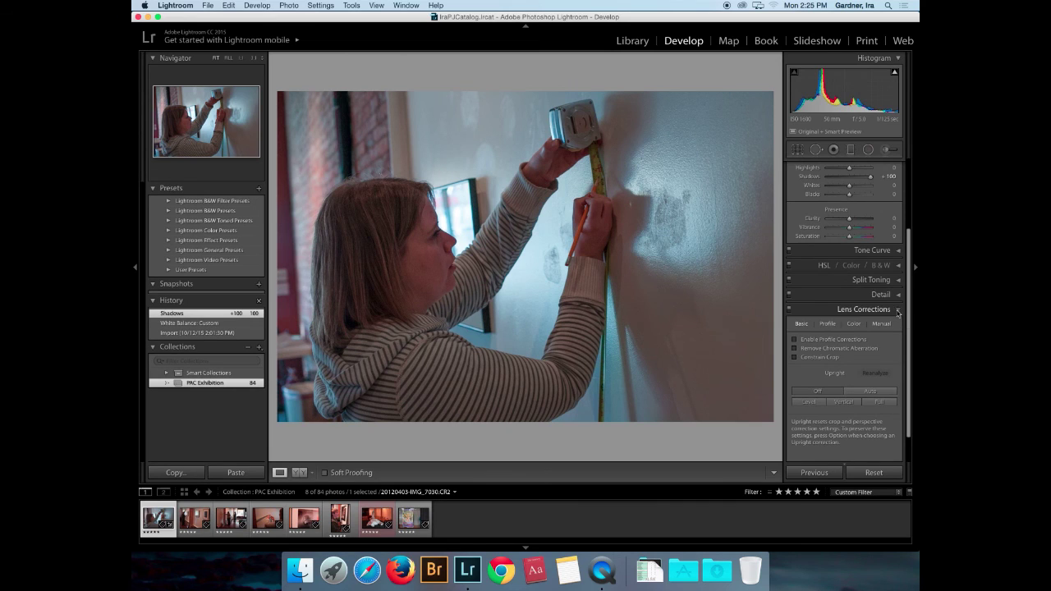
click(897, 312)
click(899, 397)
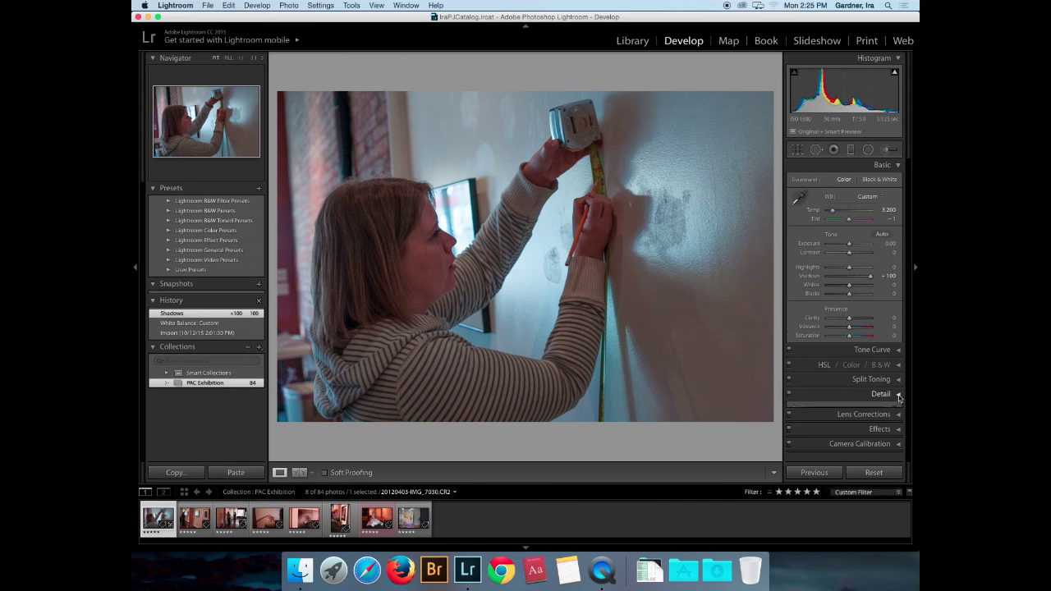
scroll(881, 388, down, 2)
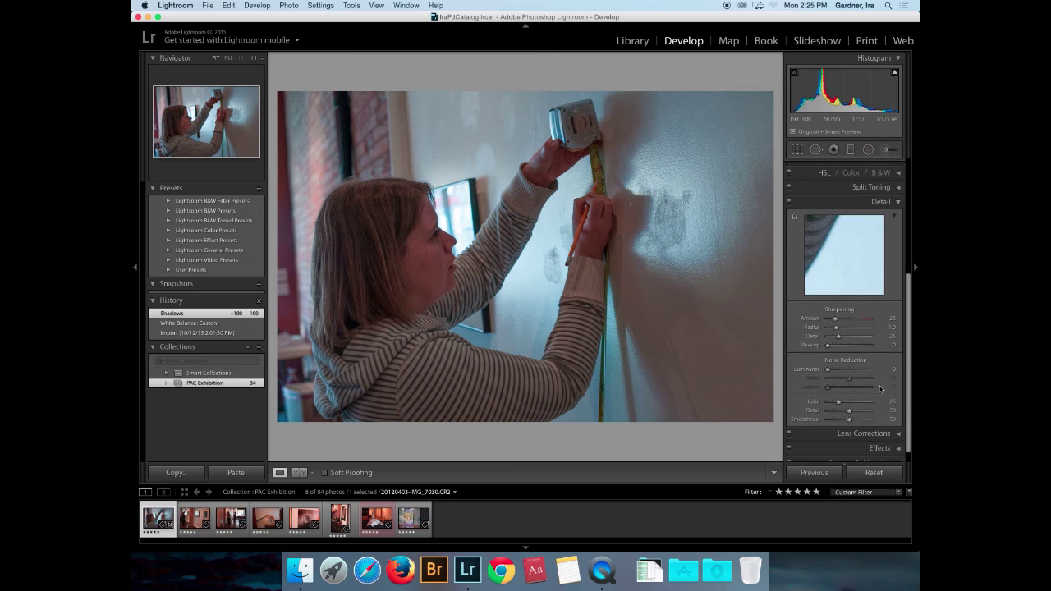
scroll(880, 388, down, 1)
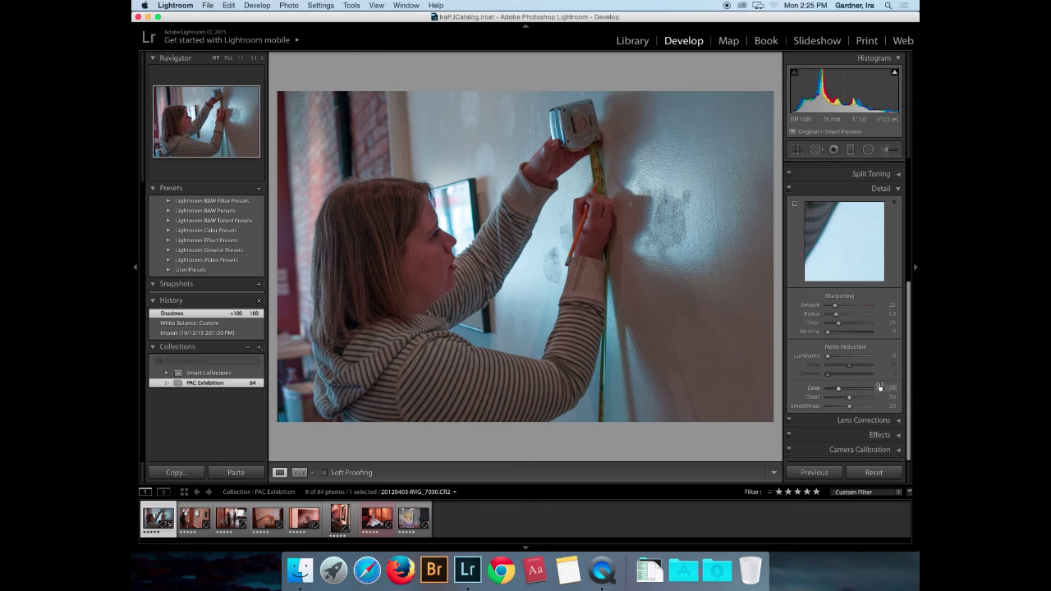
click(897, 435)
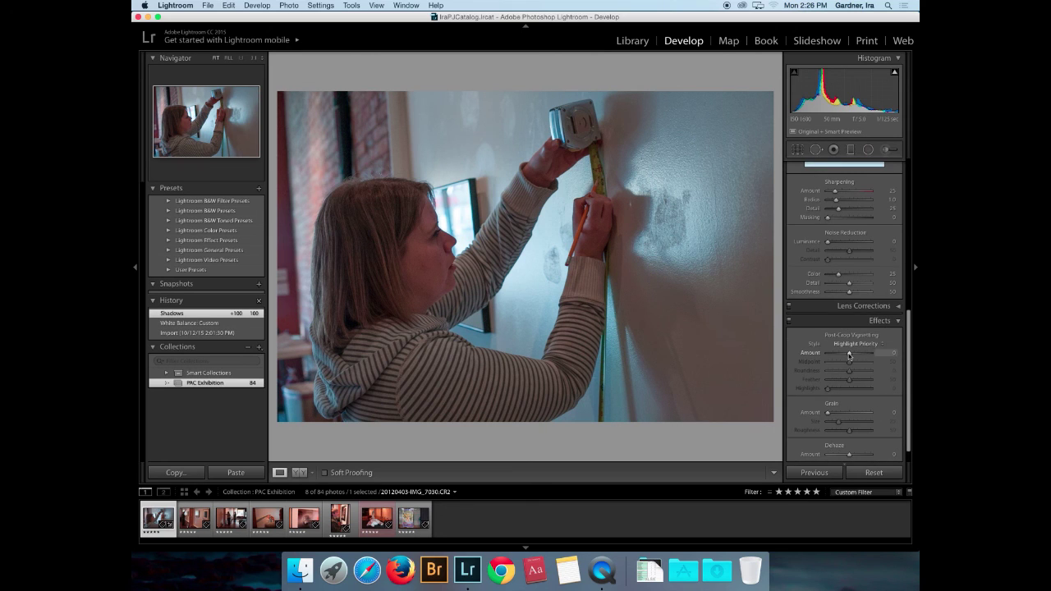
drag(849, 354, 847, 358)
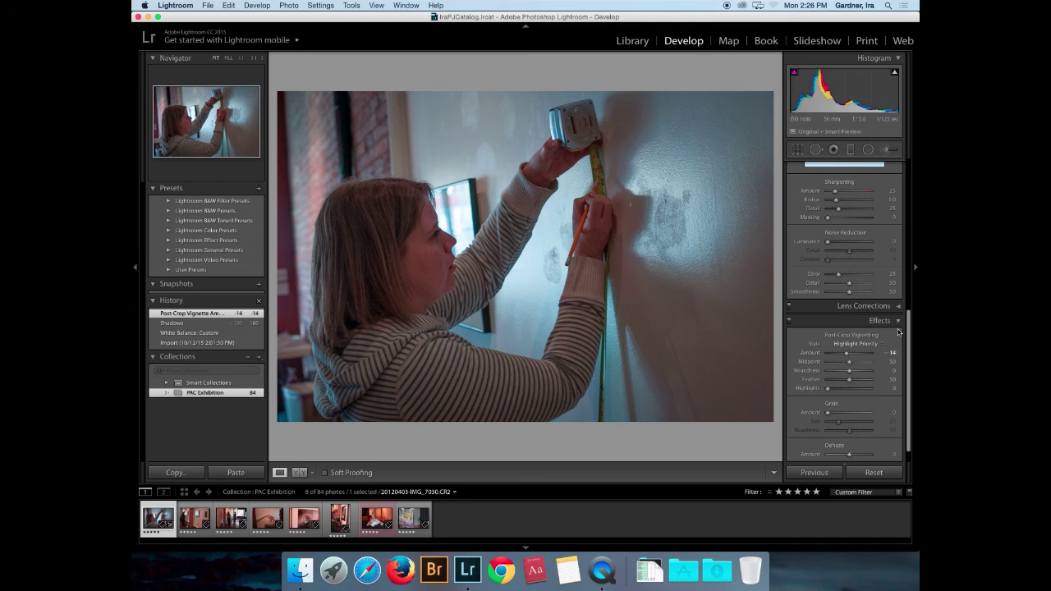
scroll(900, 269, up, 3)
scroll(900, 269, up, 6)
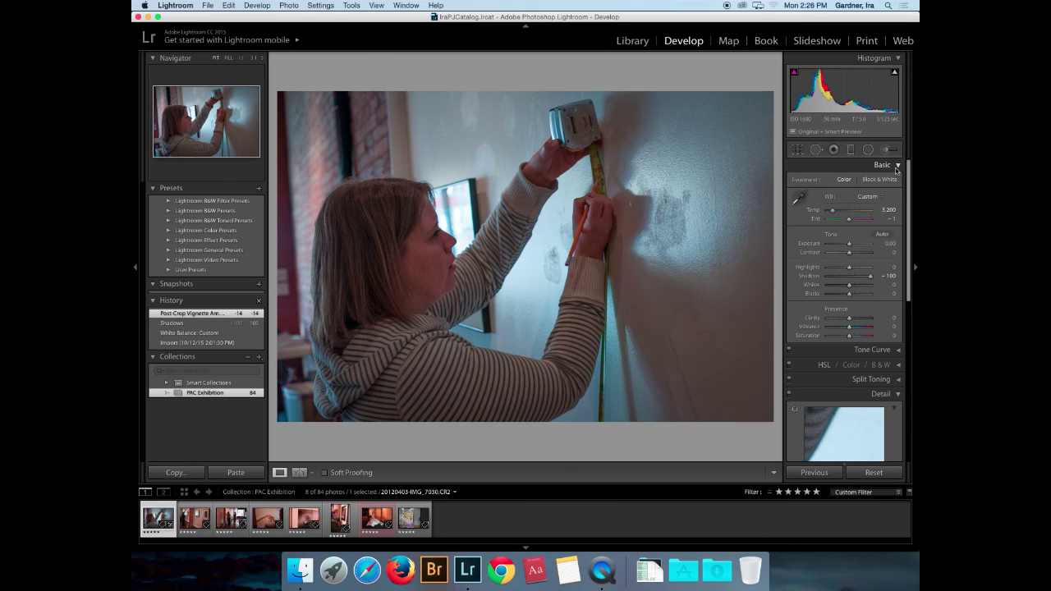
Resample the wall for white balance, then set Temp to exactly 3000.
click(801, 201)
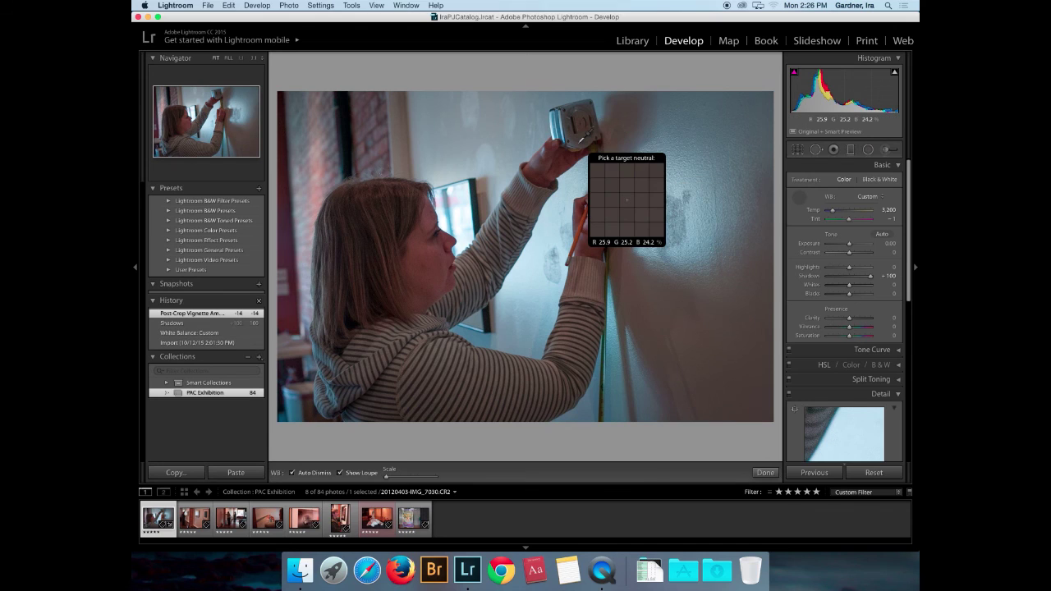
click(581, 142)
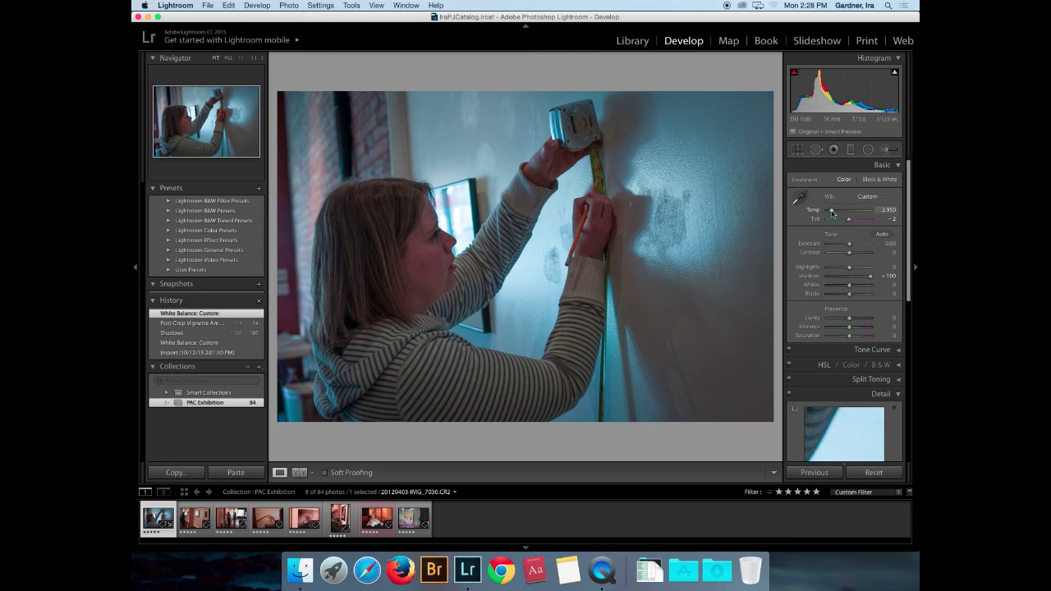
drag(832, 213, 833, 213)
drag(833, 212, 832, 211)
click(888, 210)
text(3000)
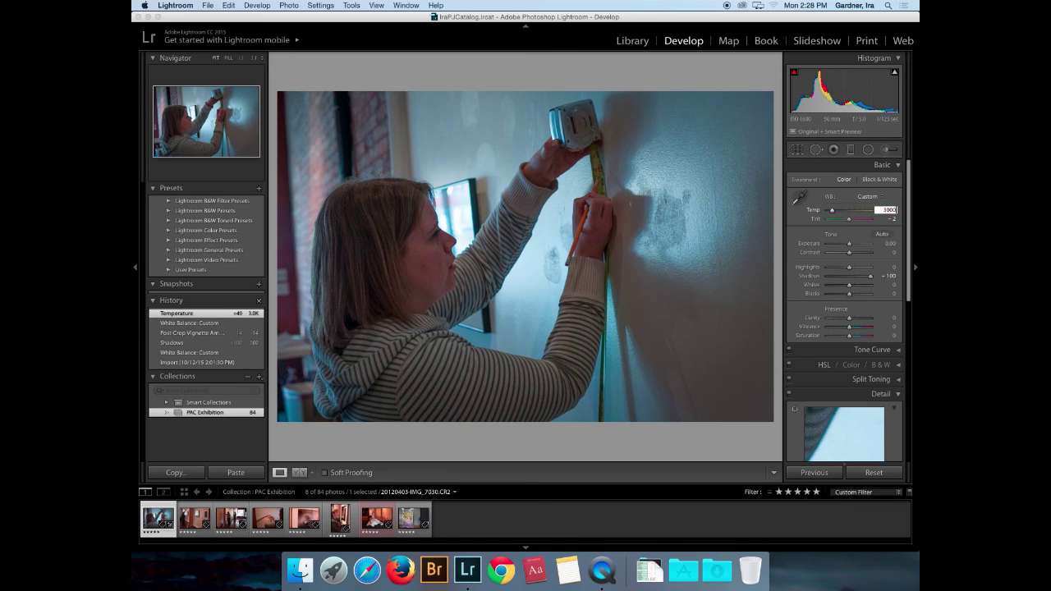
key(Return)
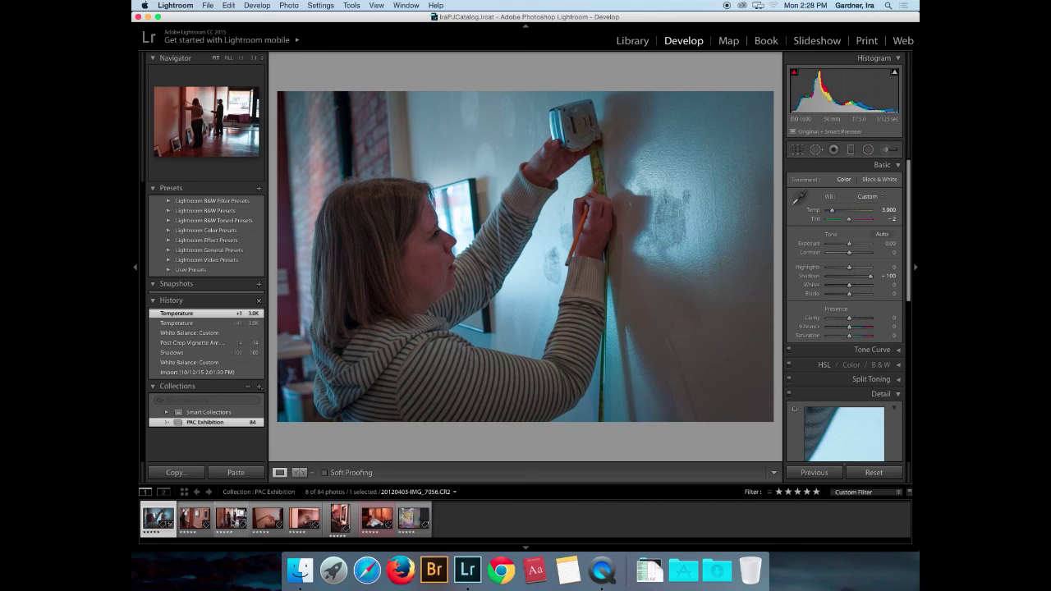
Sync only White Balance from the edited photo to the first six selected photos.
shift+click(337, 519)
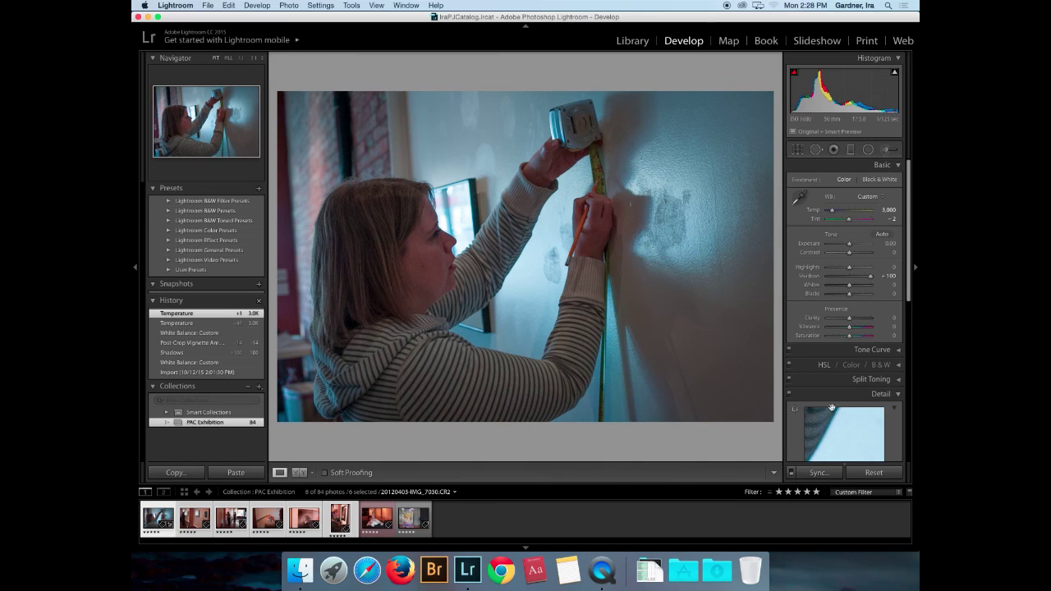
click(818, 473)
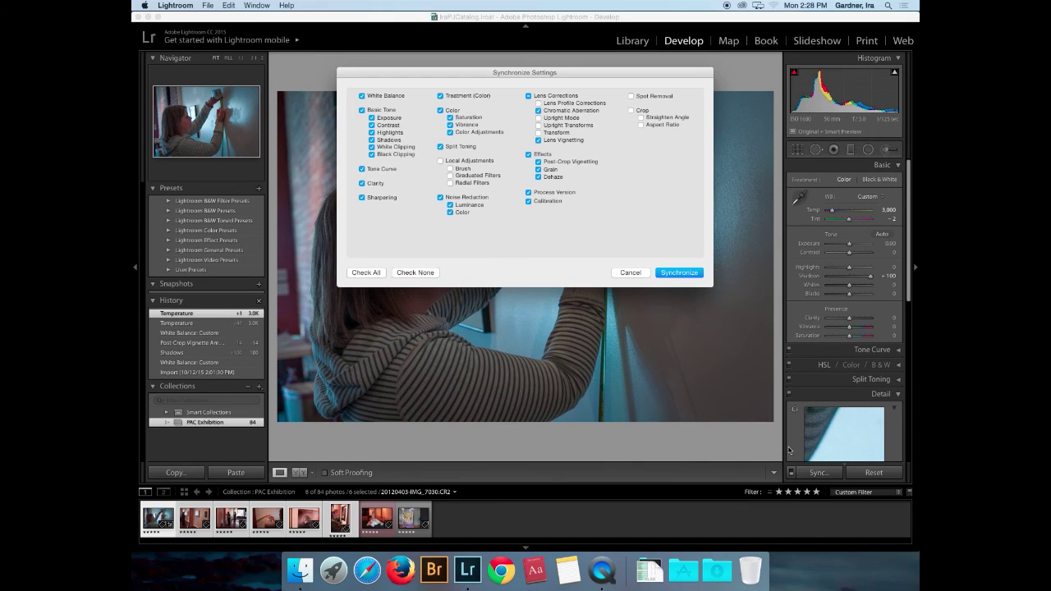
click(362, 110)
click(362, 110)
click(362, 110)
click(362, 110)
click(362, 170)
click(411, 272)
click(362, 96)
click(679, 273)
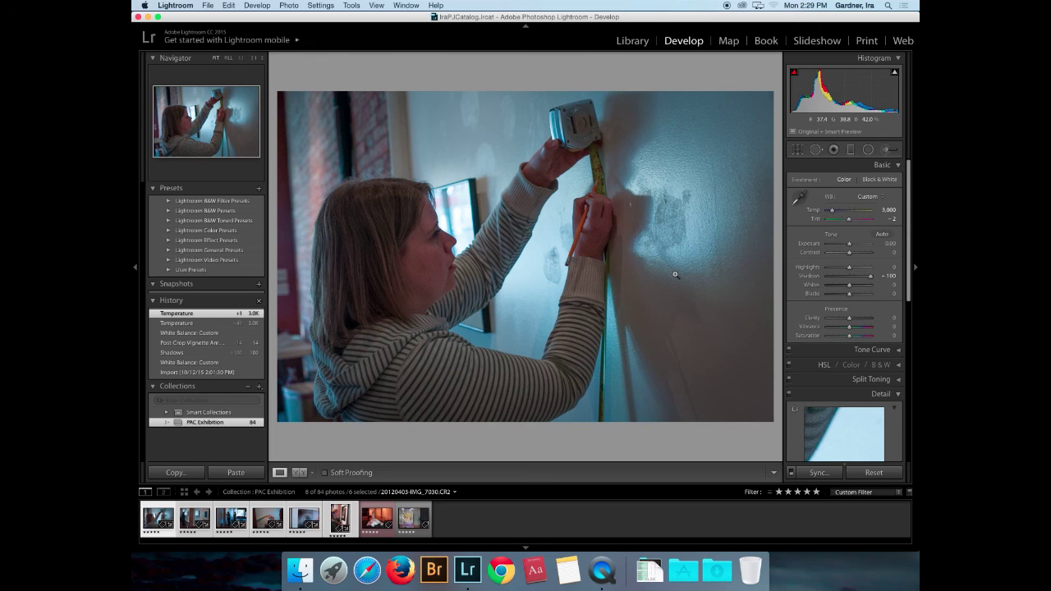
Review the synced photos in the filmstrip, then return to the edited photo of the woman.
click(197, 525)
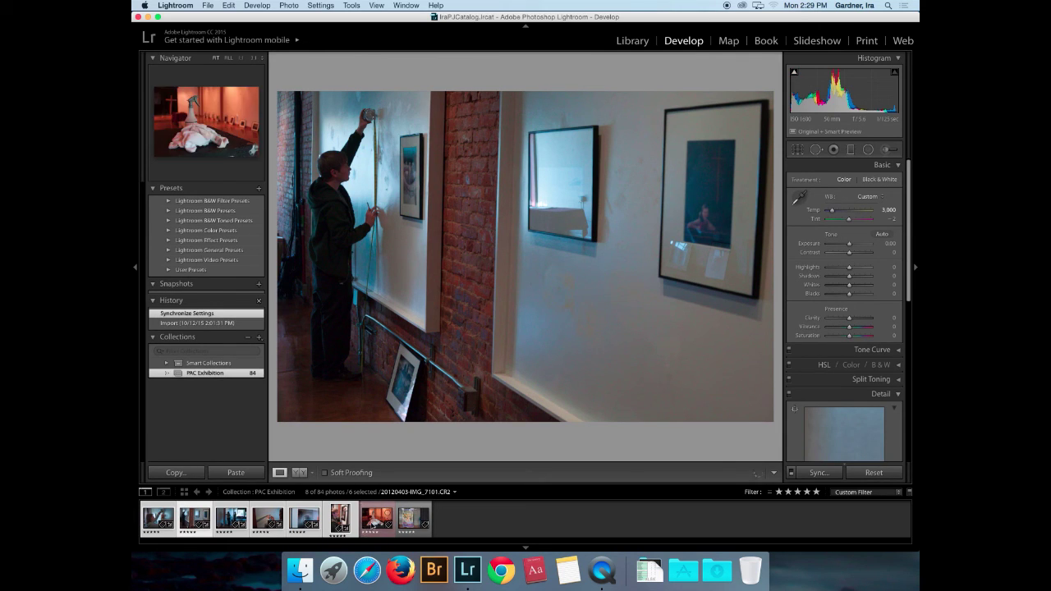
click(373, 524)
click(372, 522)
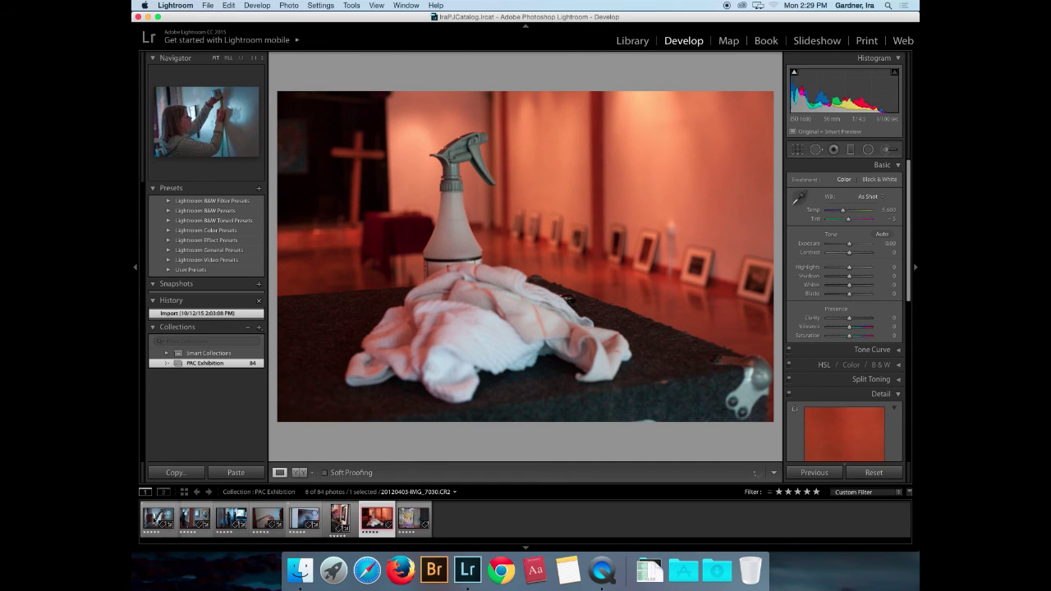
click(146, 516)
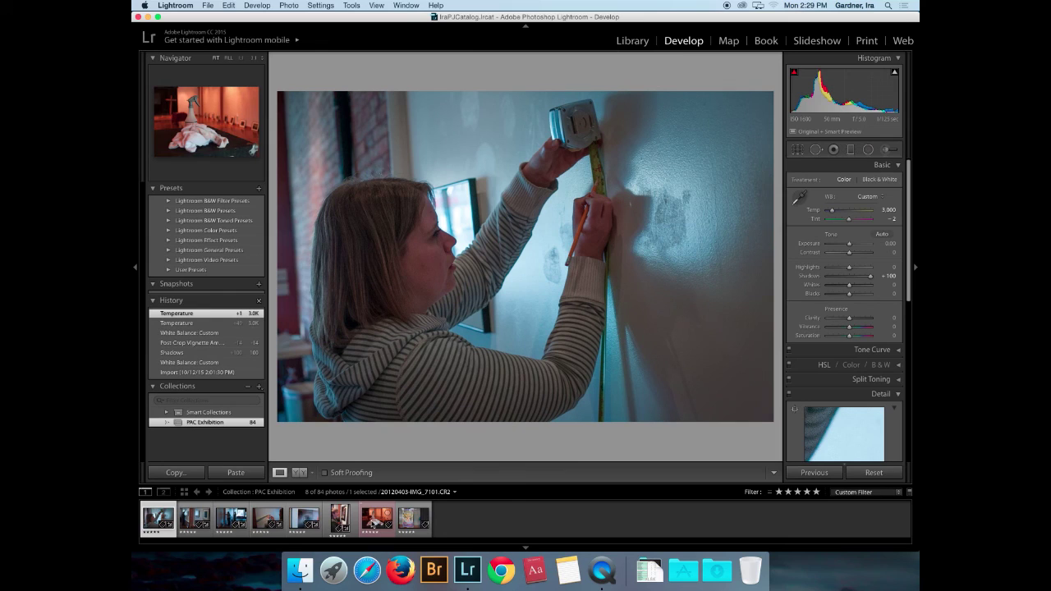
Sync the white balance onto spray-bottle photo IMG_7101, giving temperature 3,000 and tint −2.
super+click(373, 522)
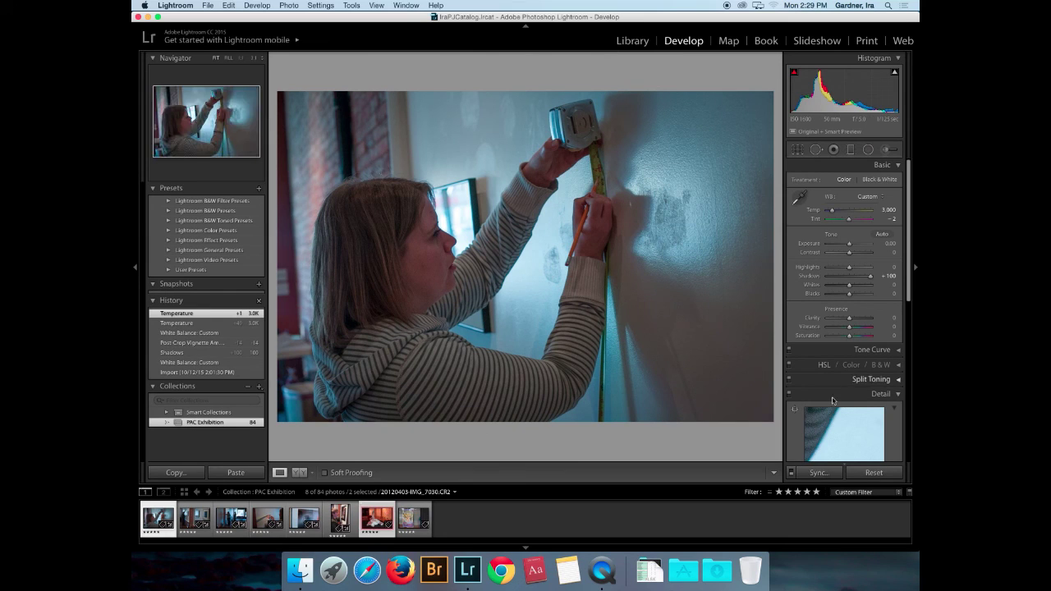
click(821, 473)
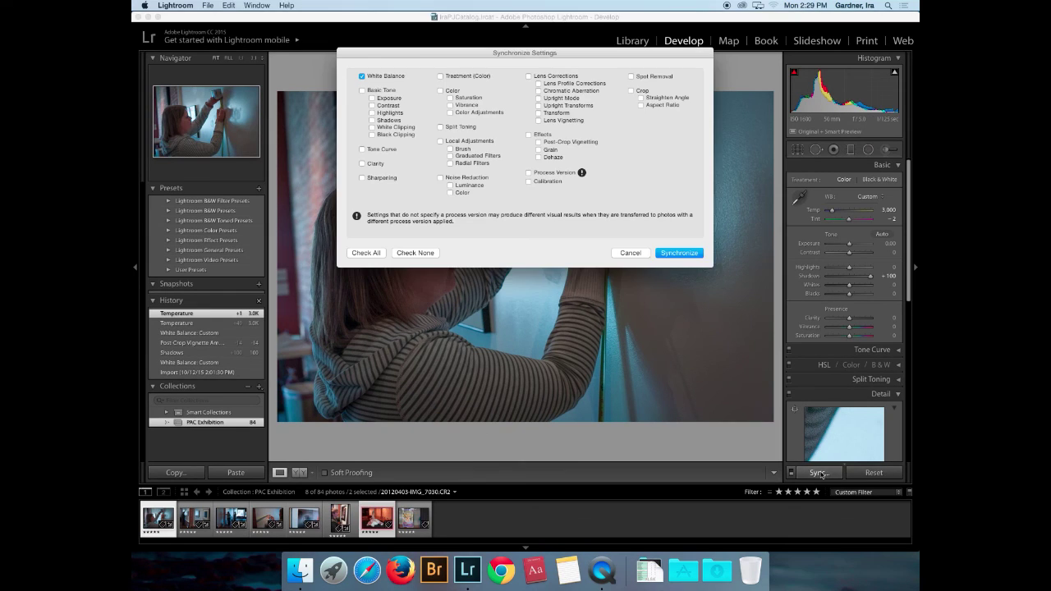
click(678, 253)
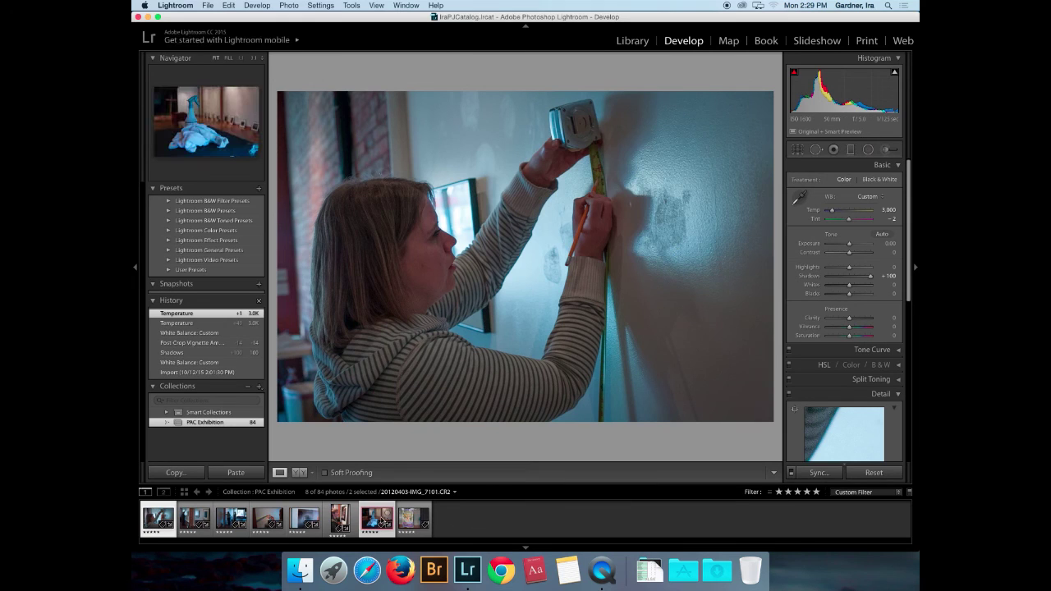
click(380, 523)
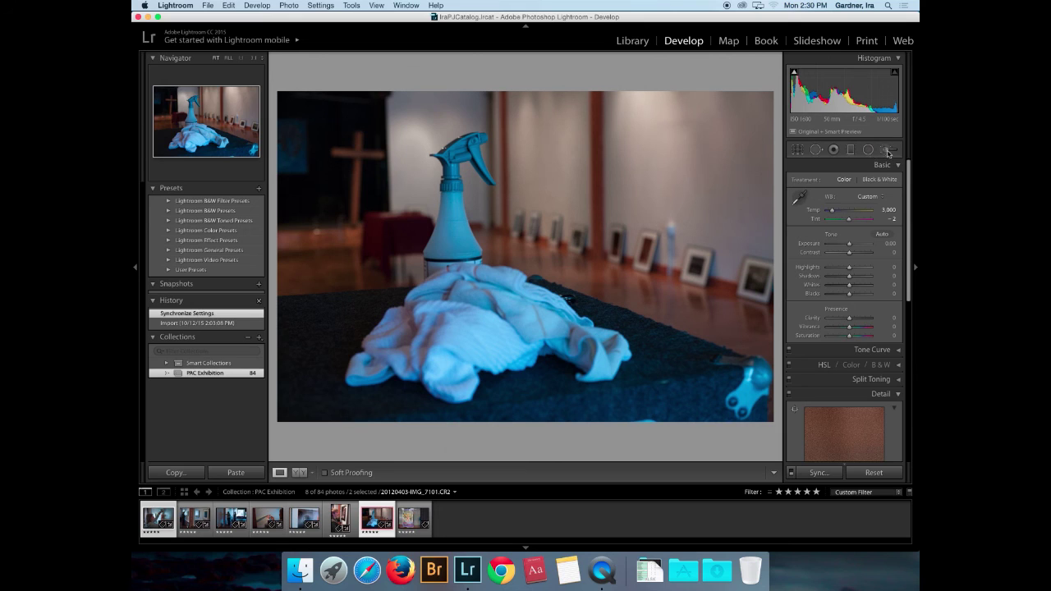
Warm the Adjustment Brush temperature and paint over the white cloth and spray bottle.
click(887, 152)
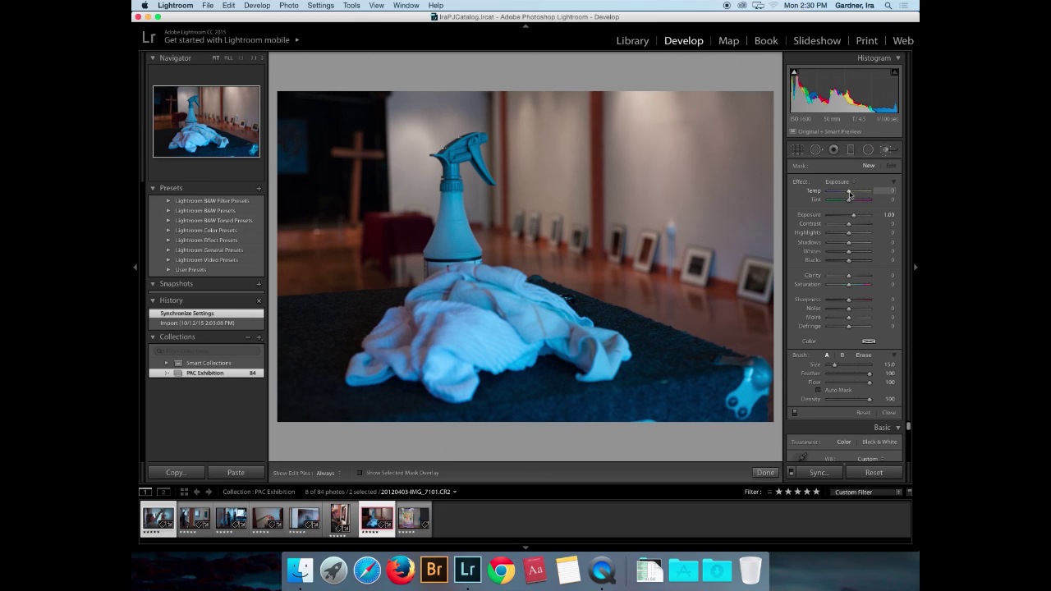
drag(849, 193, 856, 194)
key(h)
mouse_move(458, 287)
mouse_down()
mouse_move(390, 359)
mouse_move(369, 353)
mouse_move(577, 337)
mouse_up()
key(bracketleft)
key(bracketleft)
key(bracketleft)
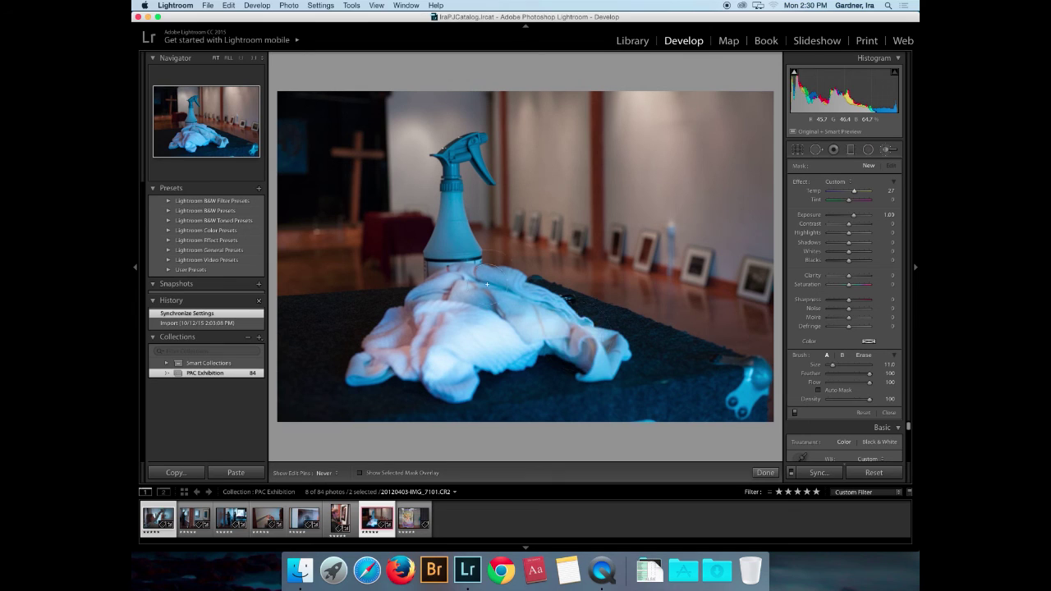
key(bracketleft)
drag(493, 283, 542, 300)
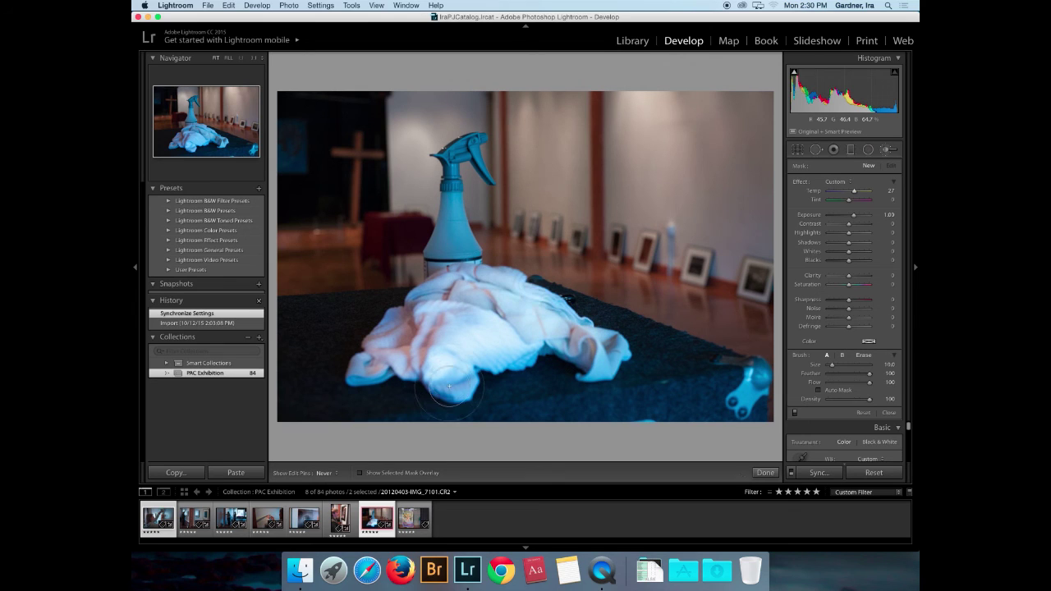
mouse_move(440, 300)
mouse_down()
mouse_move(431, 263)
mouse_move(444, 193)
mouse_up()
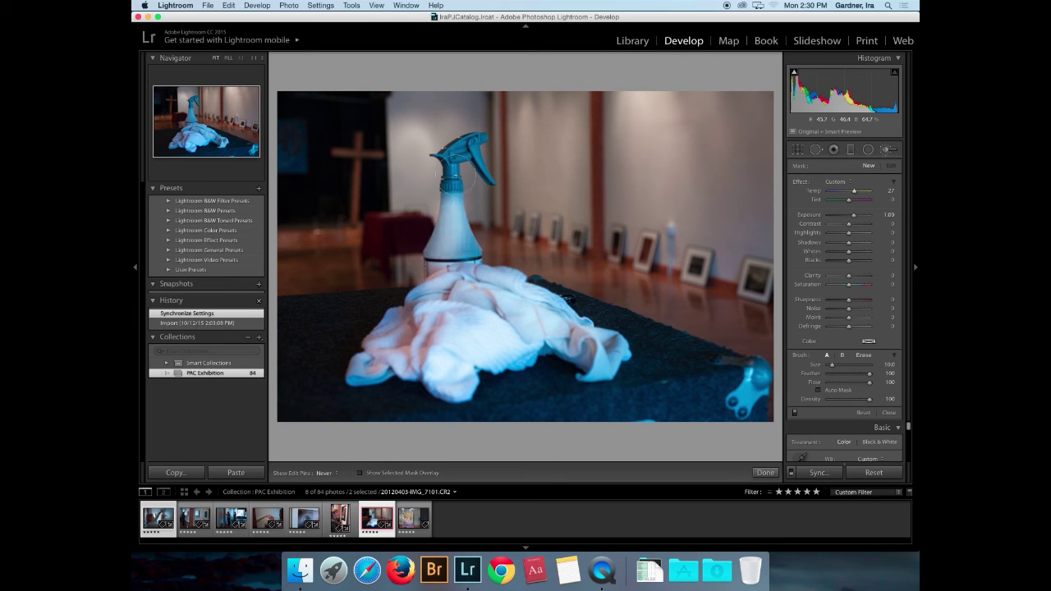
key(bracketleft)
drag(461, 218, 460, 282)
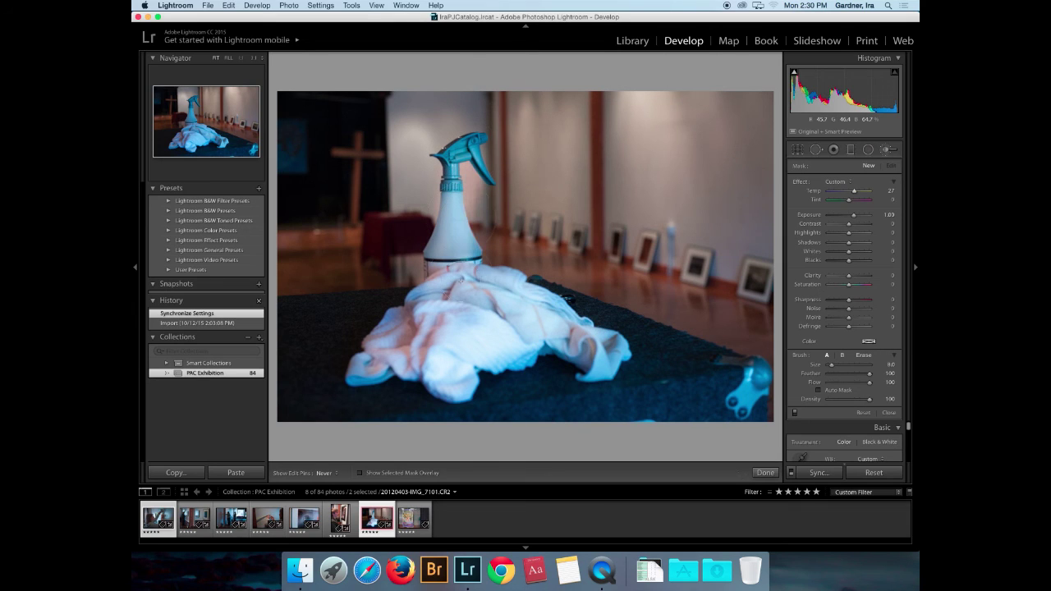
Fine-tune the brushed area's exposure, add a stroke, and settle its temperature at 30.
drag(854, 215, 848, 219)
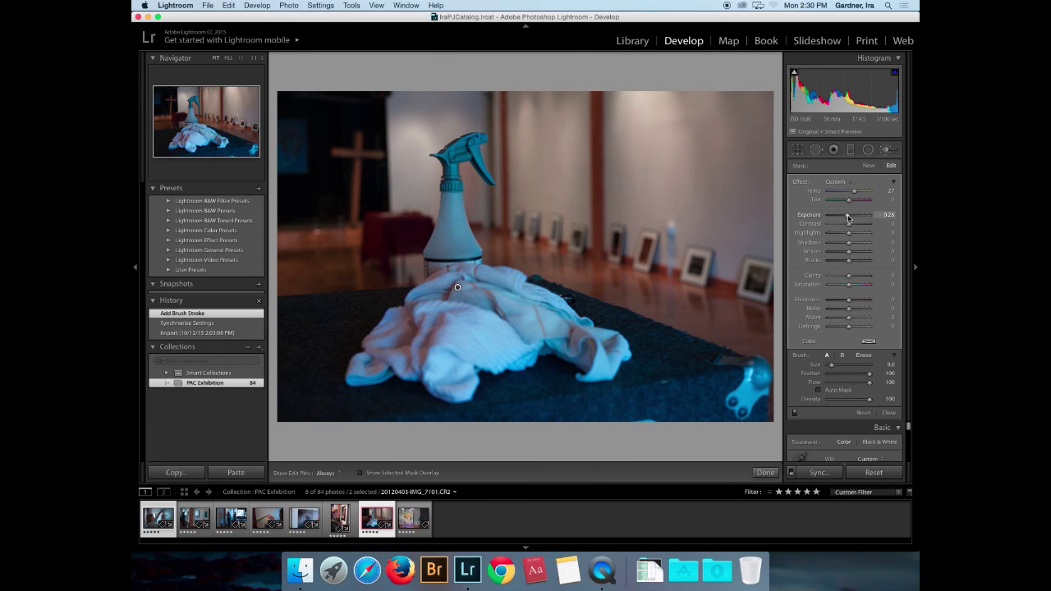
drag(849, 219, 849, 218)
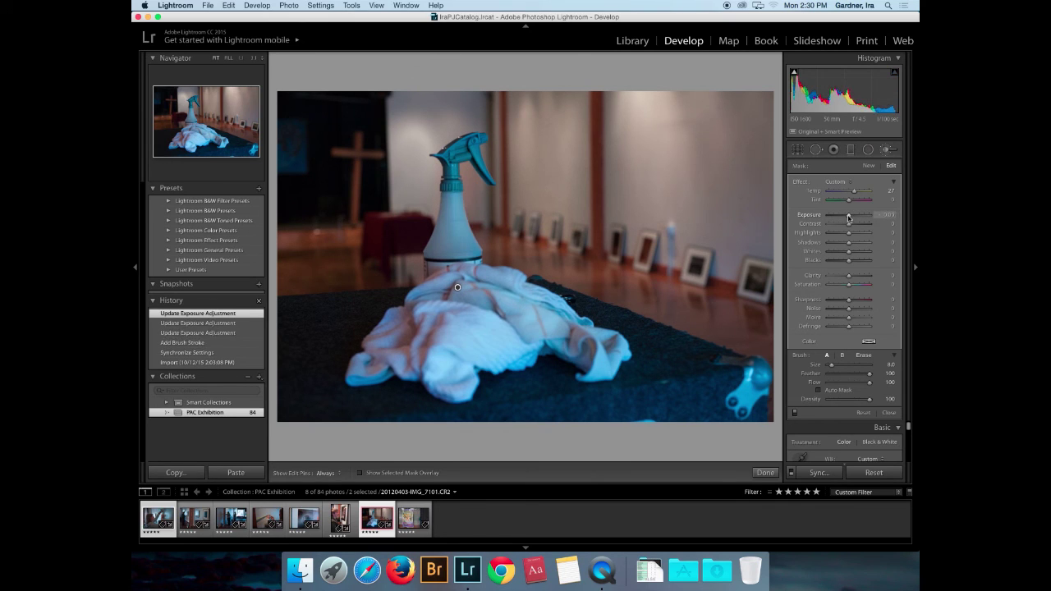
drag(855, 192, 857, 192)
key(h)
click(602, 366)
key(h)
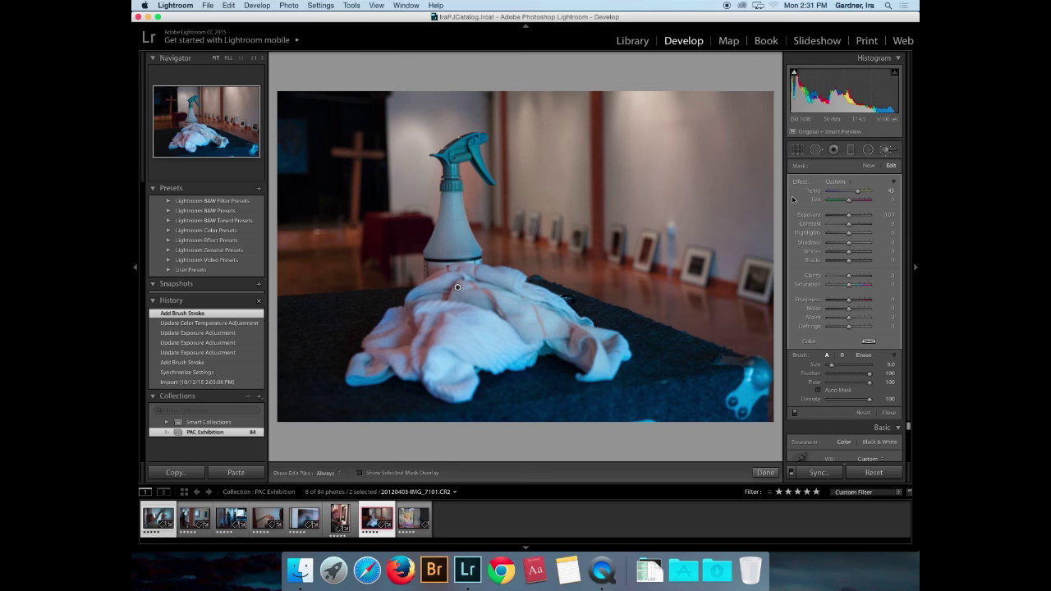
drag(858, 193, 856, 195)
drag(857, 194, 856, 193)
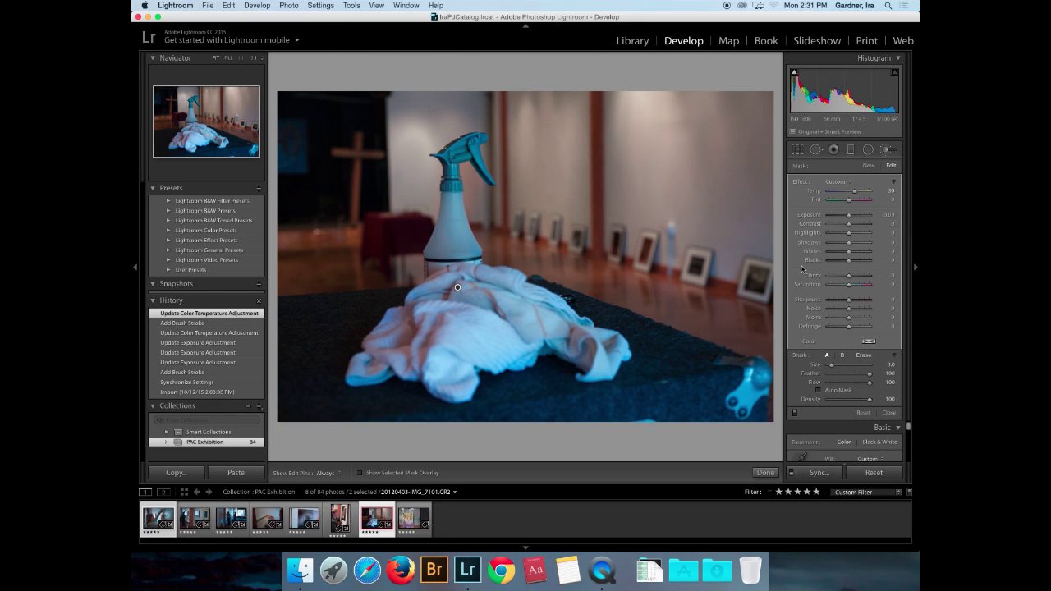
Collapse the brush sliders, raise global Shadows to +88, and scroll to the Detail panel.
scroll(900, 431, down, 3)
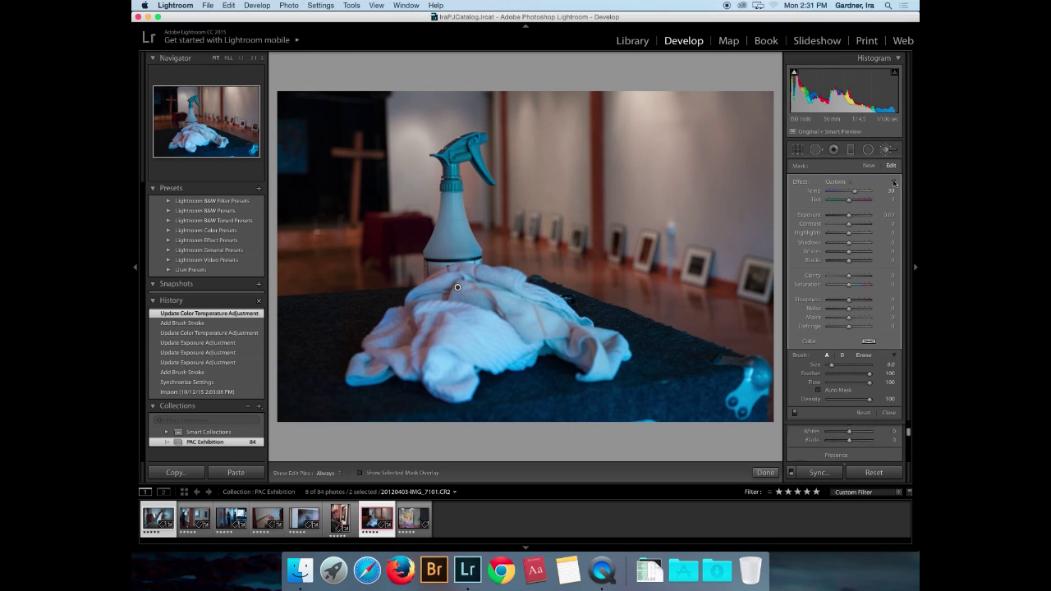
click(808, 185)
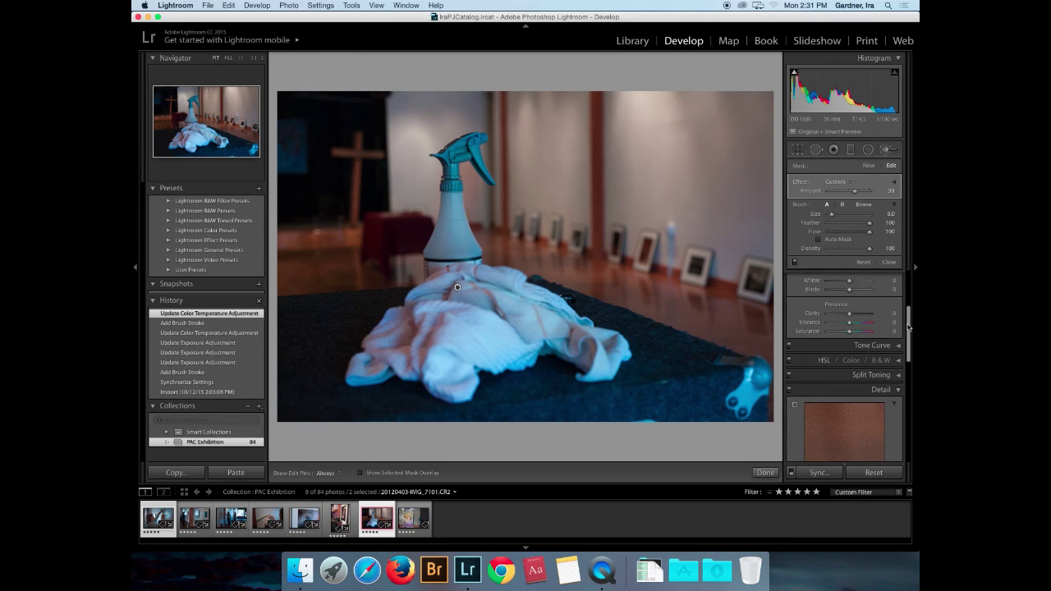
scroll(842, 361, up, 3)
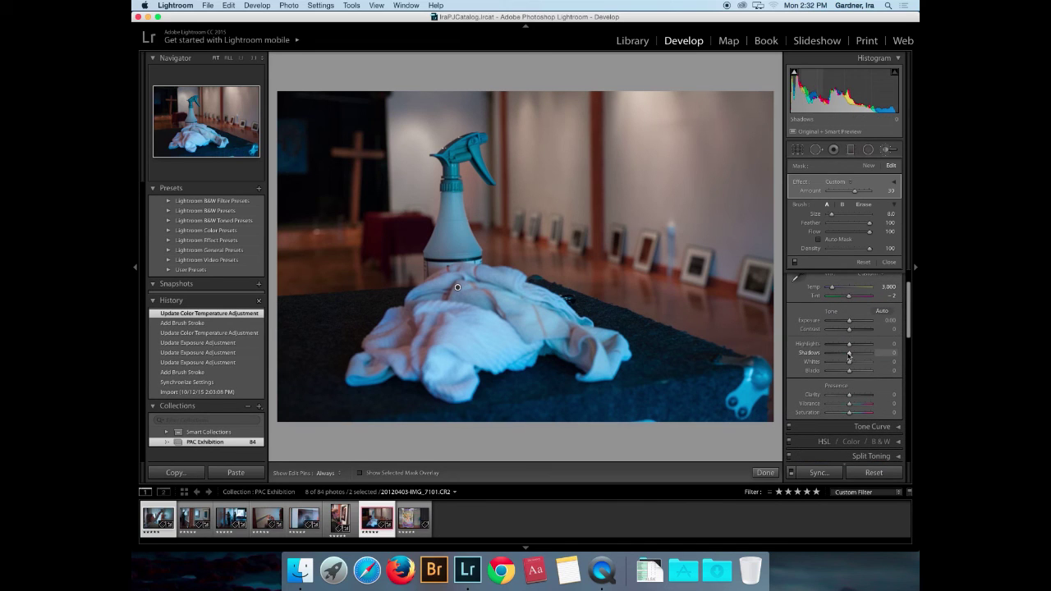
drag(849, 353, 867, 353)
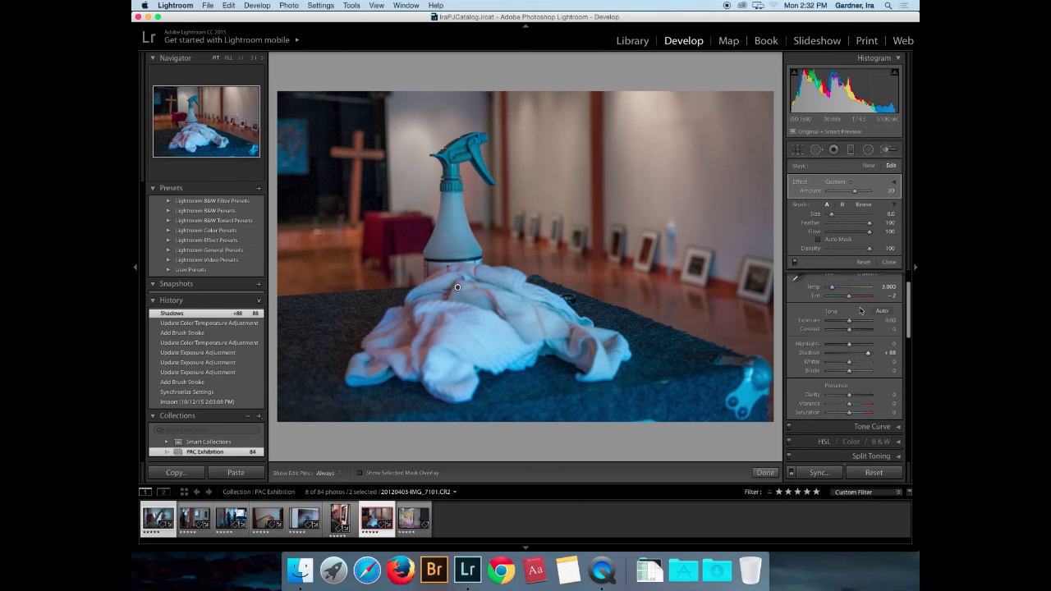
drag(911, 327, 899, 395)
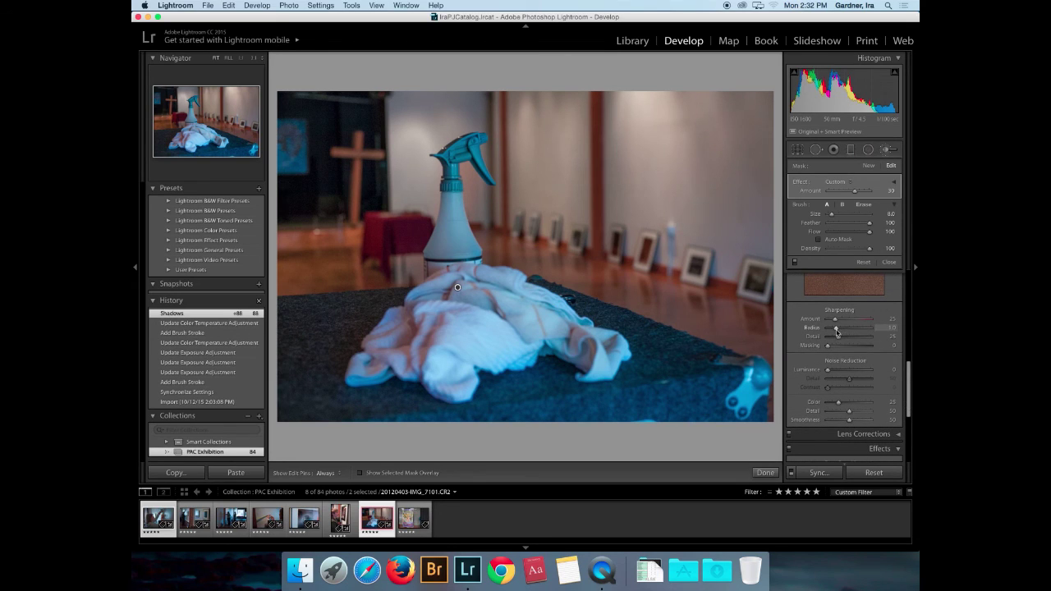
Set Sharpening Radius to 0.8 and Amount to 50, after briefly testing Amount at 146.
drag(837, 332, 835, 332)
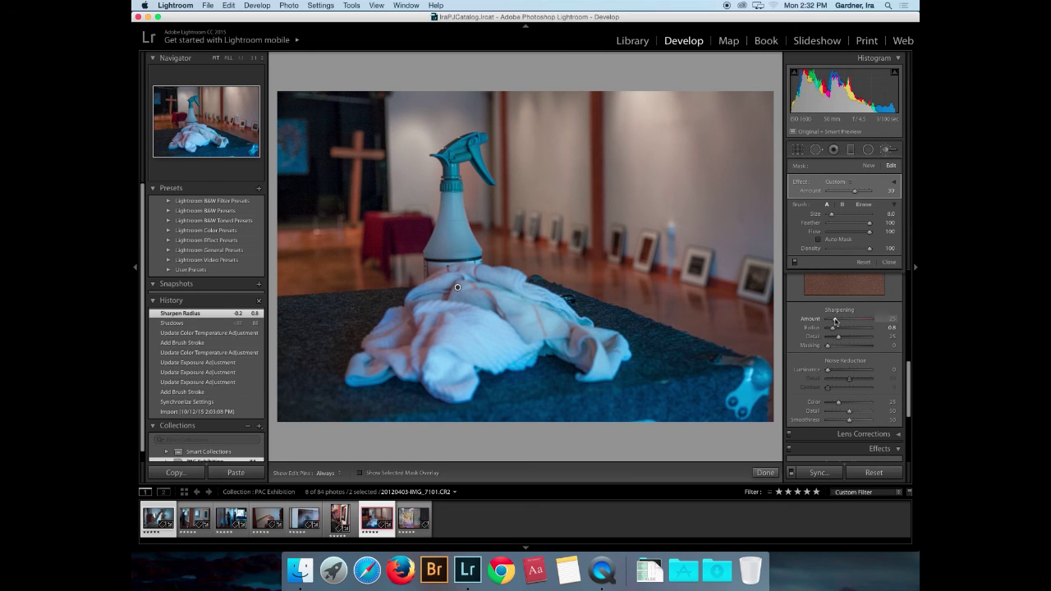
drag(834, 321, 844, 321)
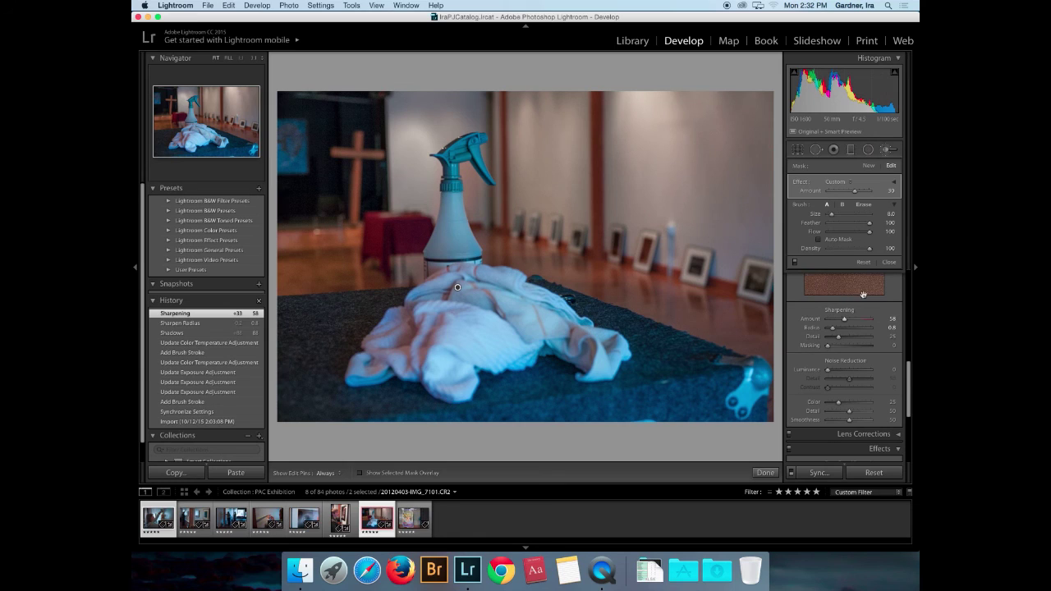
drag(909, 372, 909, 347)
click(860, 413)
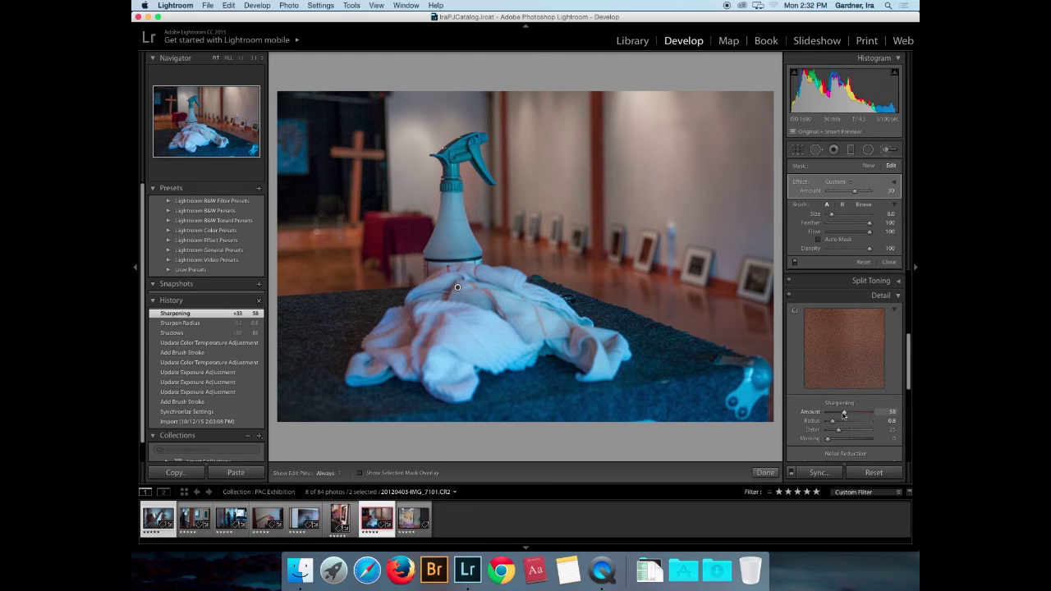
drag(860, 413, 870, 413)
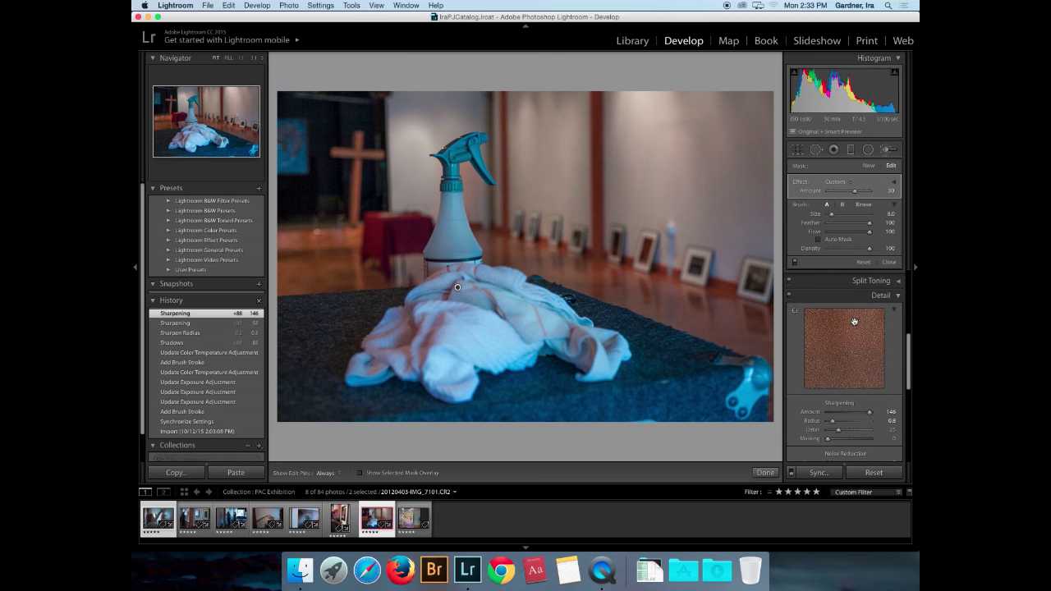
drag(870, 413, 844, 417)
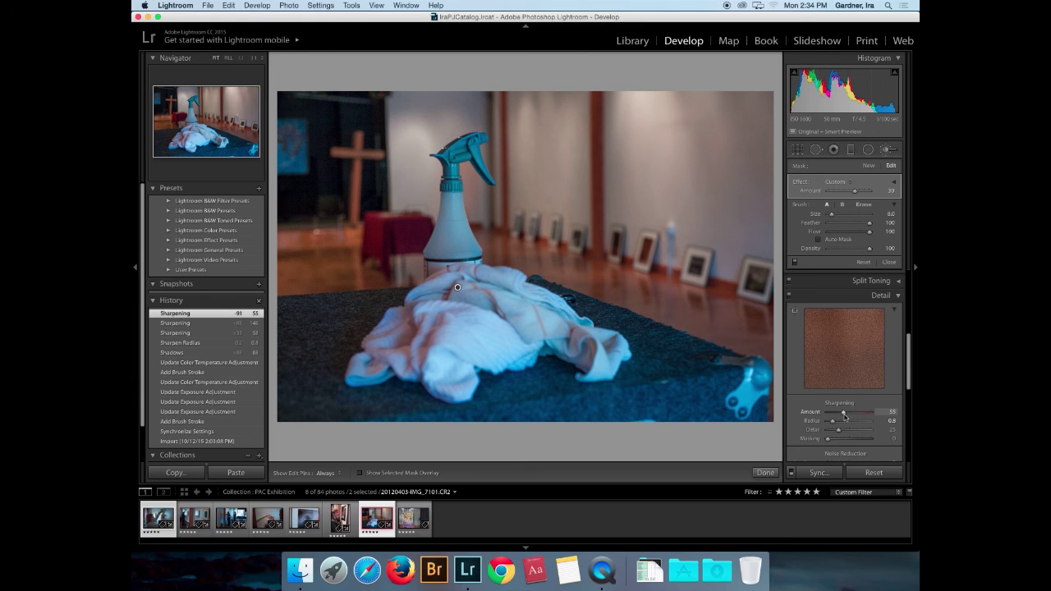
drag(845, 417, 841, 414)
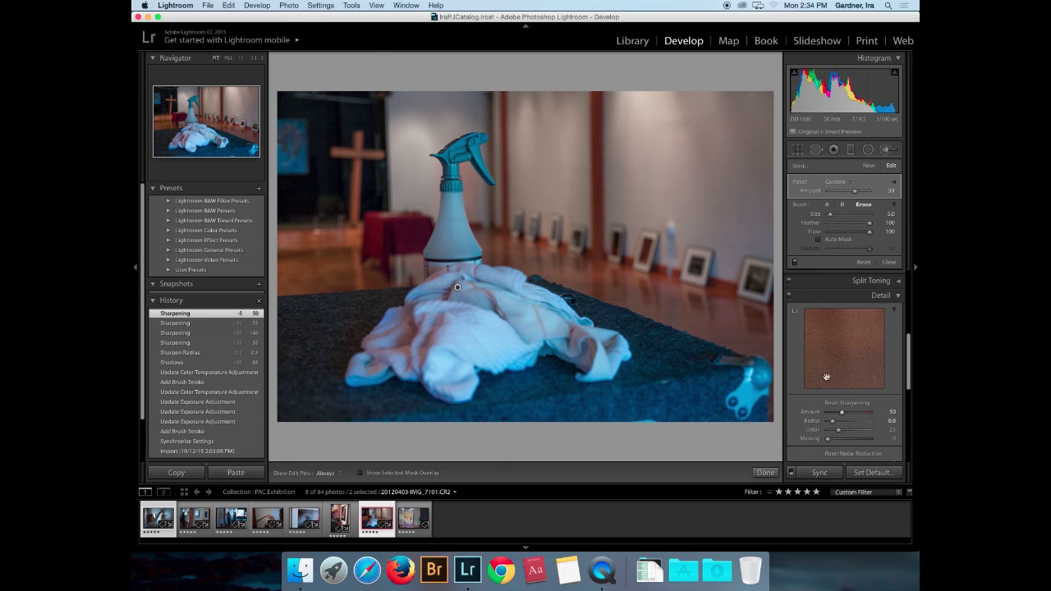
Judge sharpening in the grayscale mask preview, leaving Amount 51 and Radius 0.8 after trying 3.0.
drag(841, 412, 841, 414)
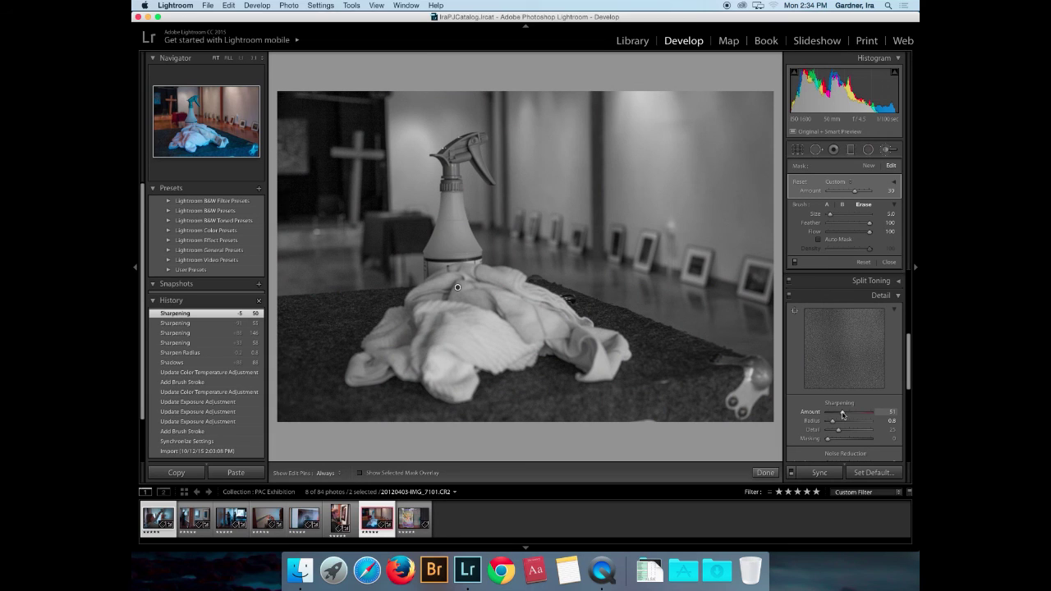
mouse_move(841, 414)
mouse_down()
mouse_move(879, 415)
mouse_move(843, 415)
mouse_up()
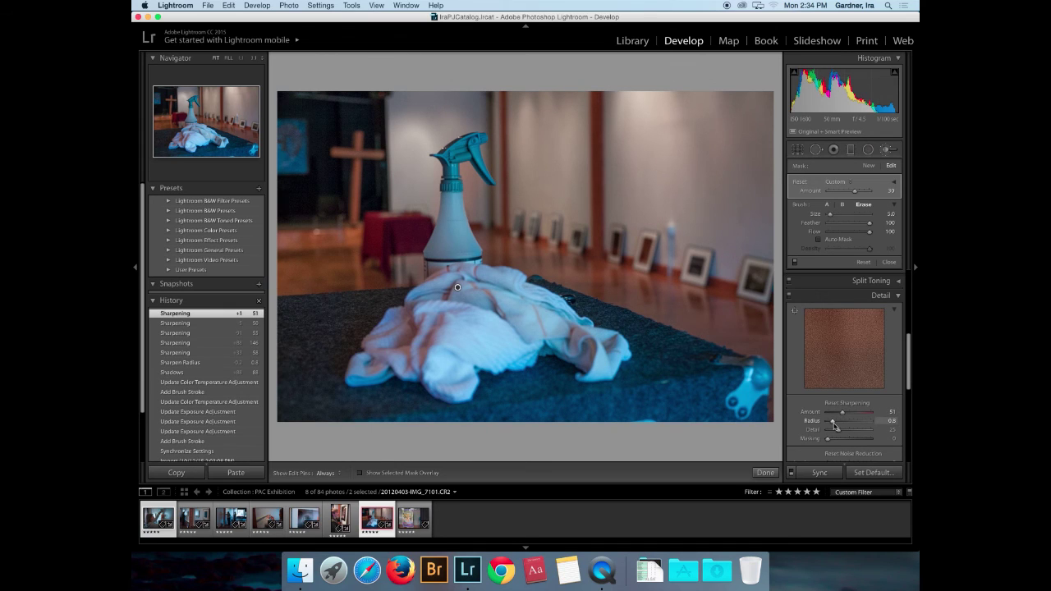
alt+click(833, 422)
drag(834, 425, 888, 424)
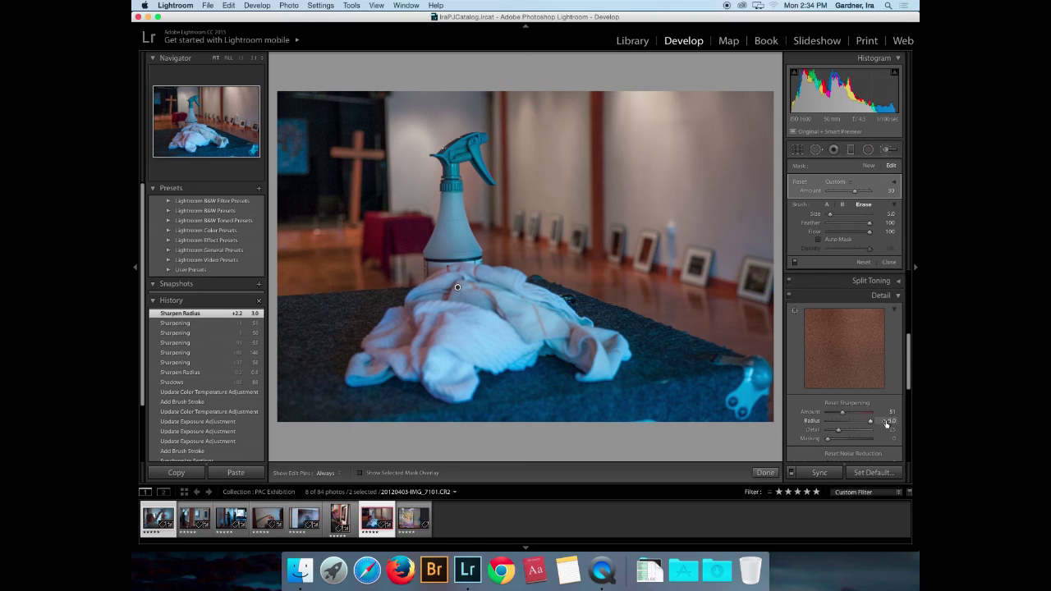
drag(871, 426, 832, 424)
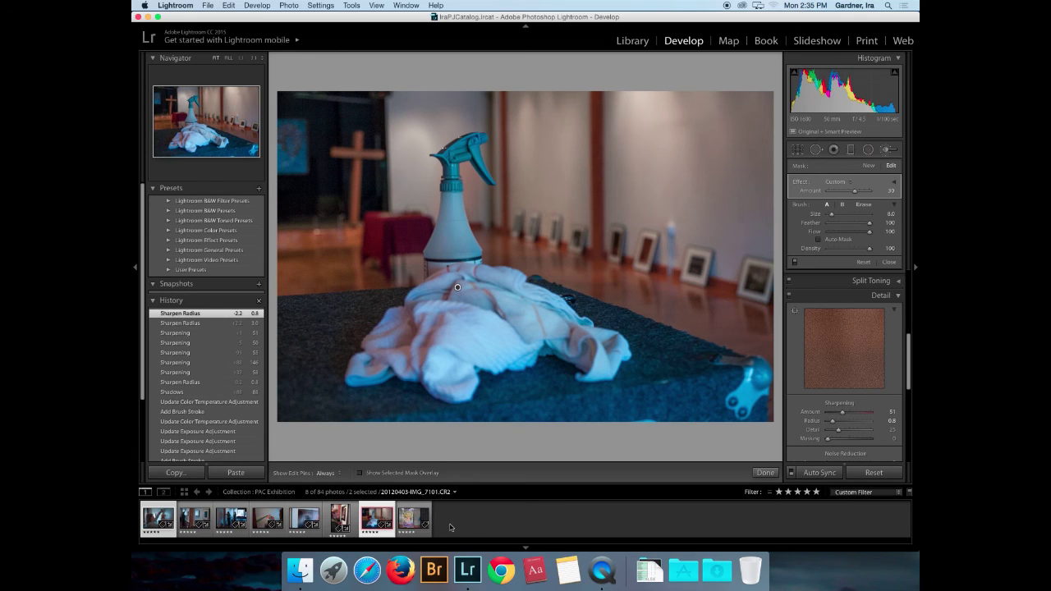
Select all eight filmstrip photos with Cmd+A and return to the Library grid.
key(super+a)
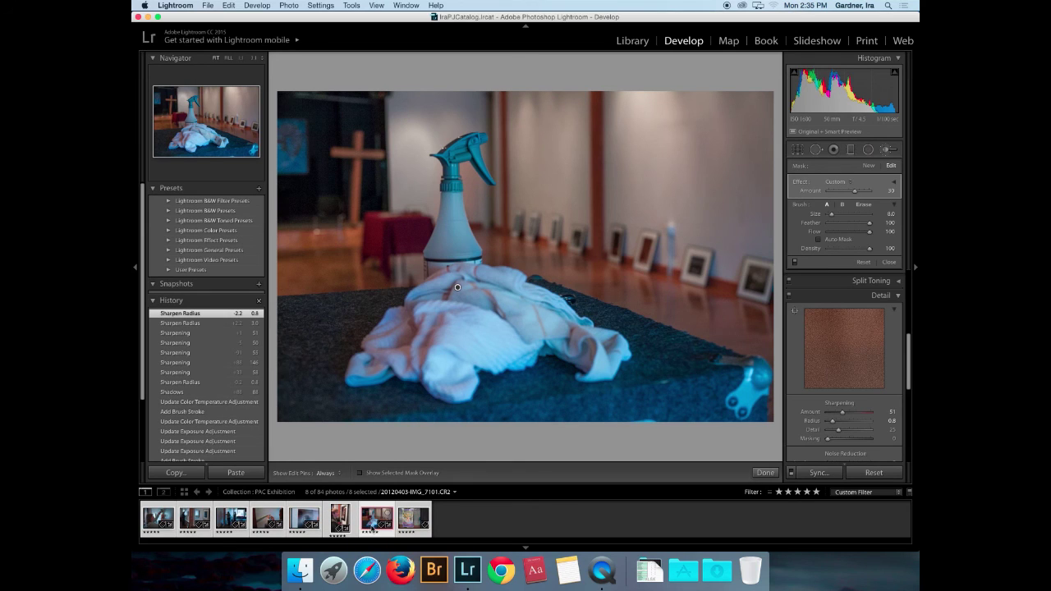
click(208, 6)
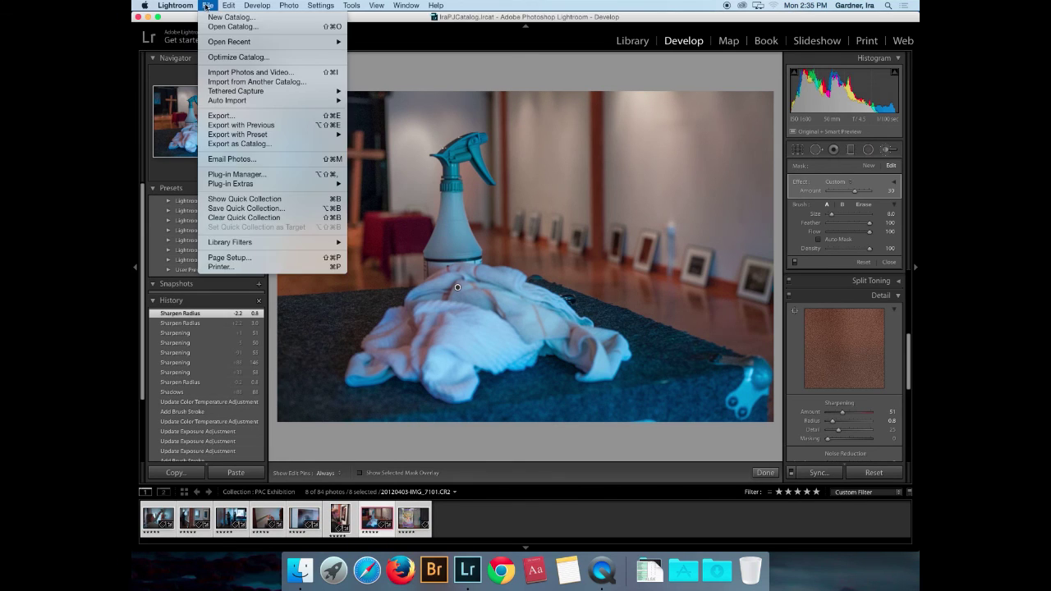
click(207, 6)
click(633, 40)
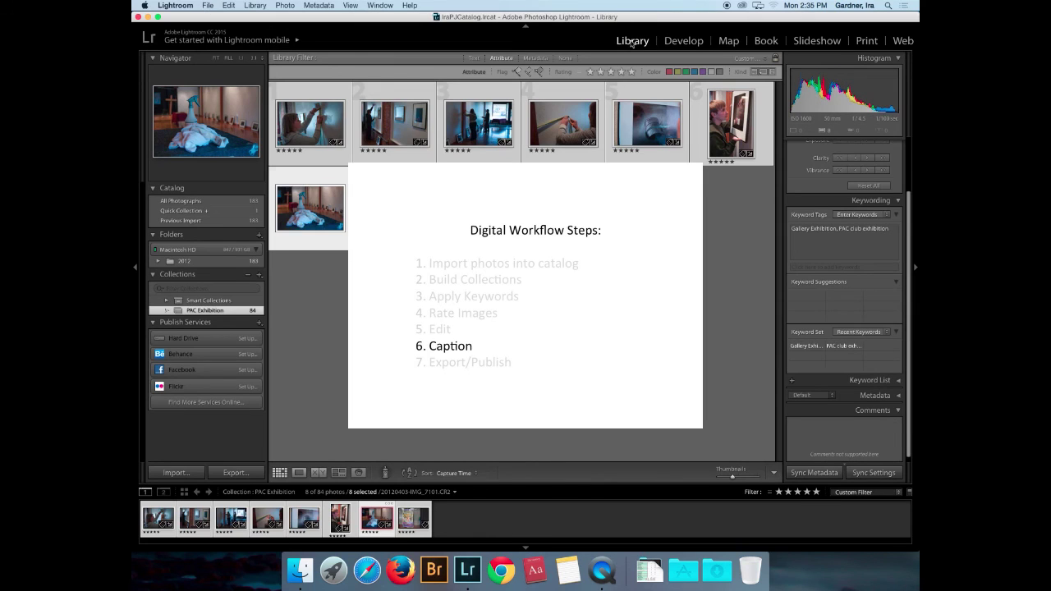
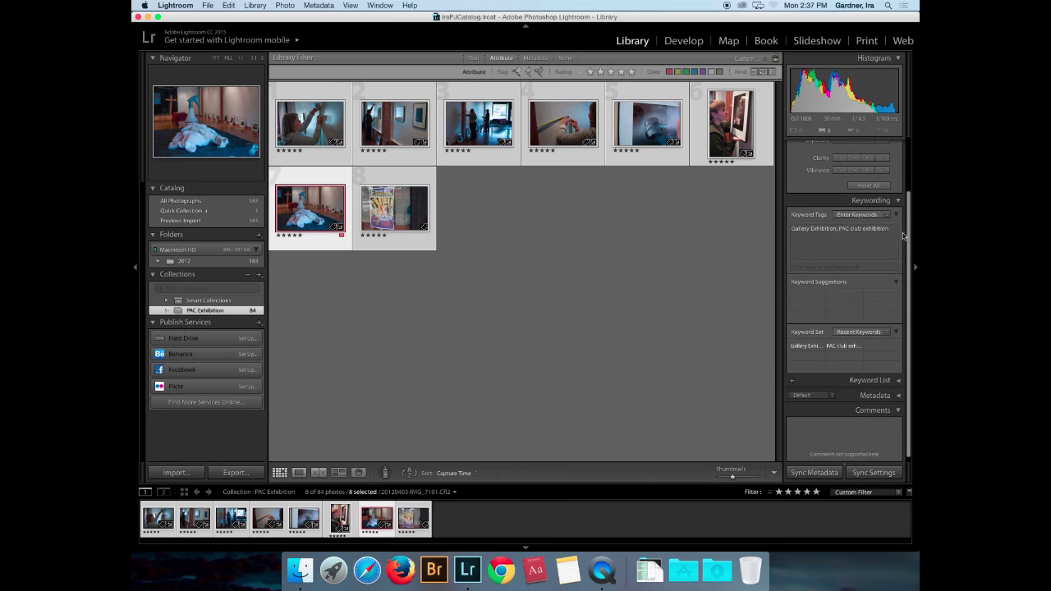
Set Copyright Status to Copyrighted and apply it to all eight selected PAC Exhibition photos.
click(898, 396)
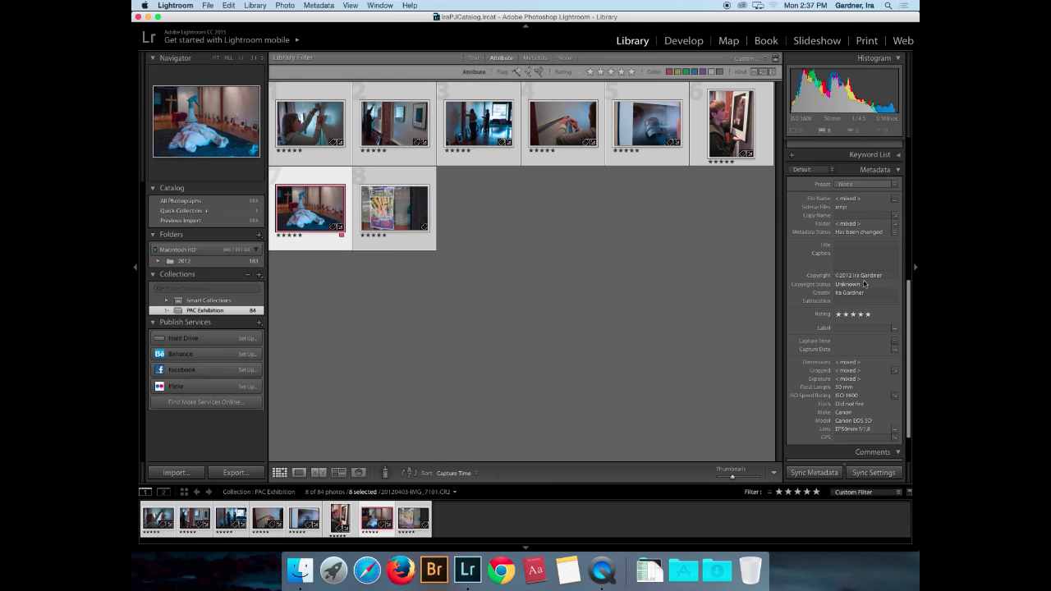
click(862, 284)
click(859, 291)
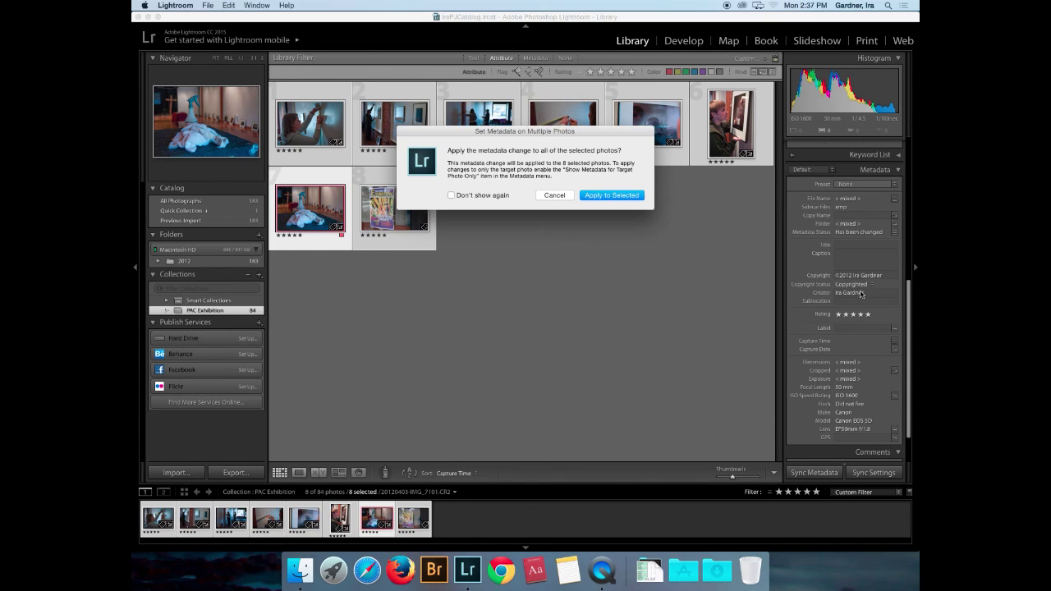
click(617, 197)
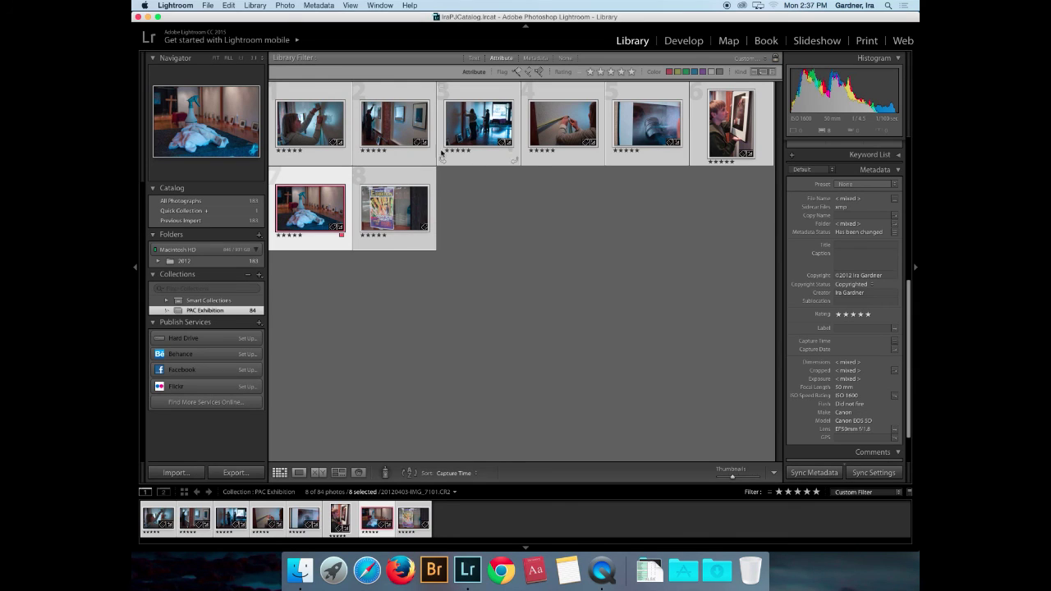
click(316, 127)
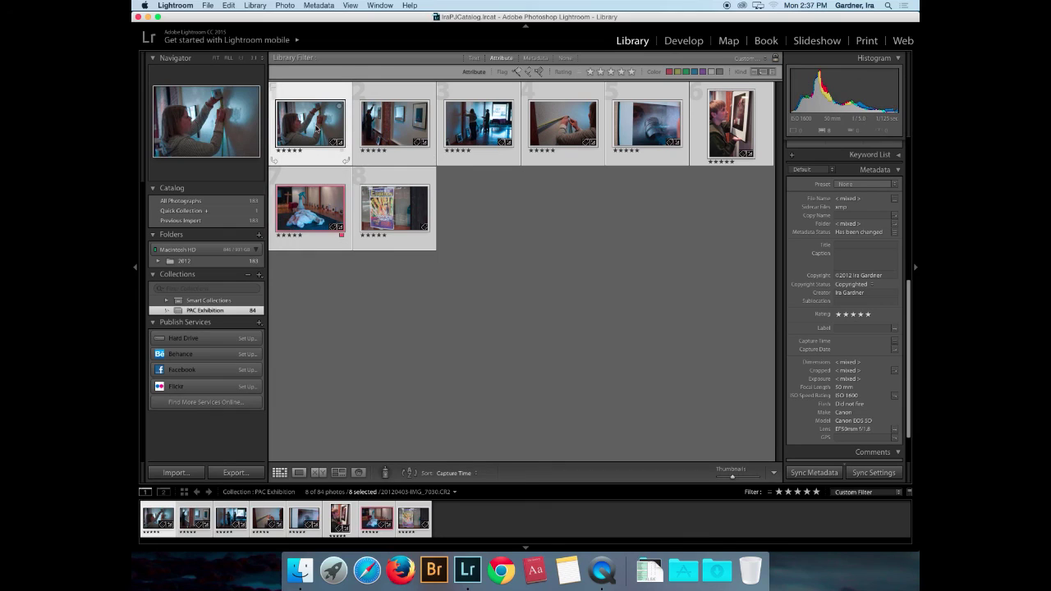
Caption the photo: a person measures a wall before hanging 2012 SFCC Photo Arts Club artwork, April 3, 2012.
click(843, 257)
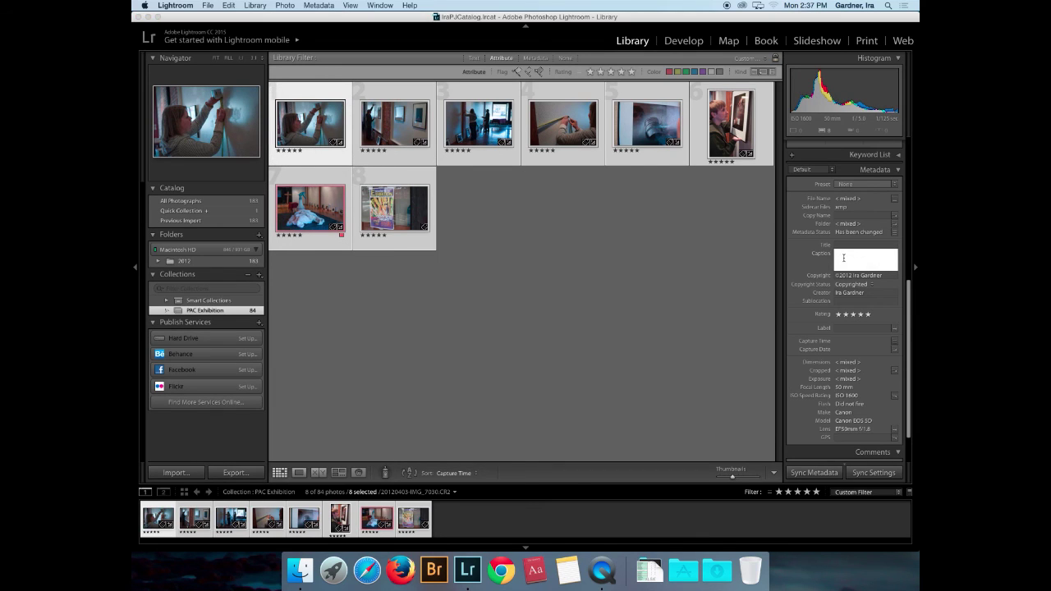
text( mea)
text(sure)
text(s a wall)
text( before hanging)
text( artwork for)
text( the)
text( 2012)
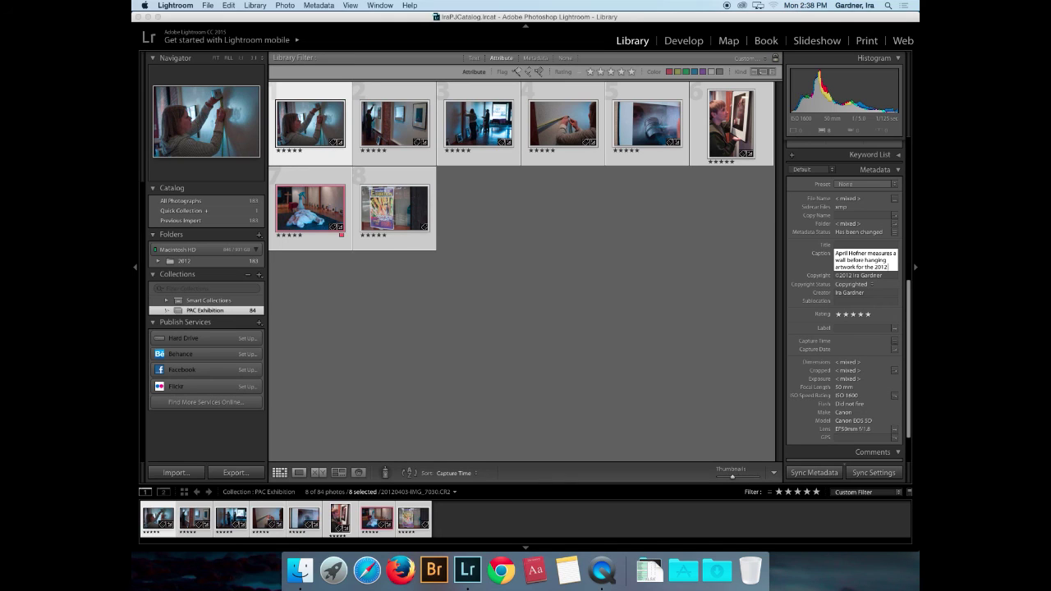
text( SFCC Photo)
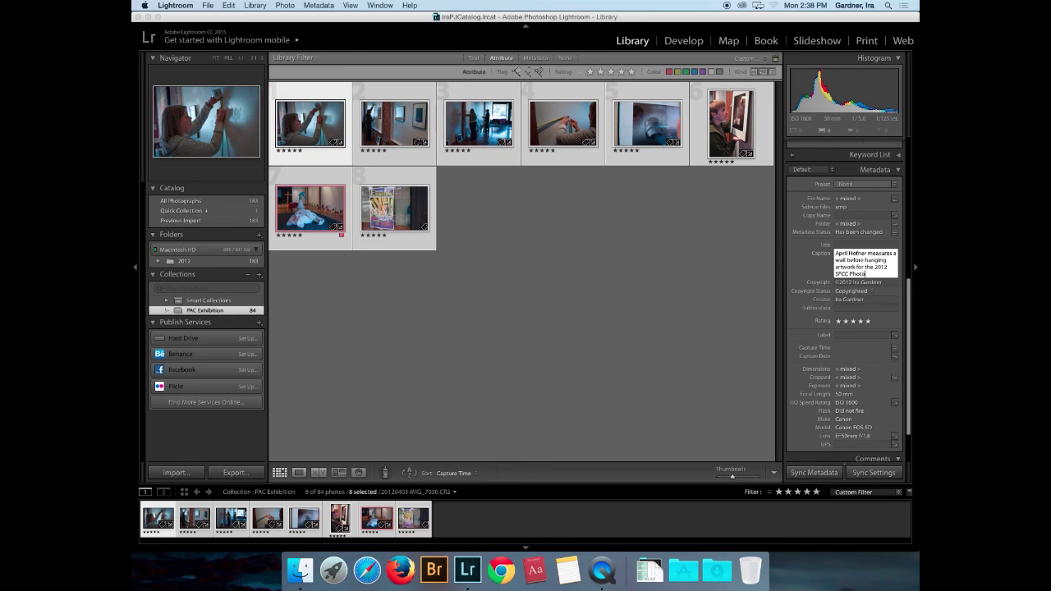
text( Arts Club exhibit)
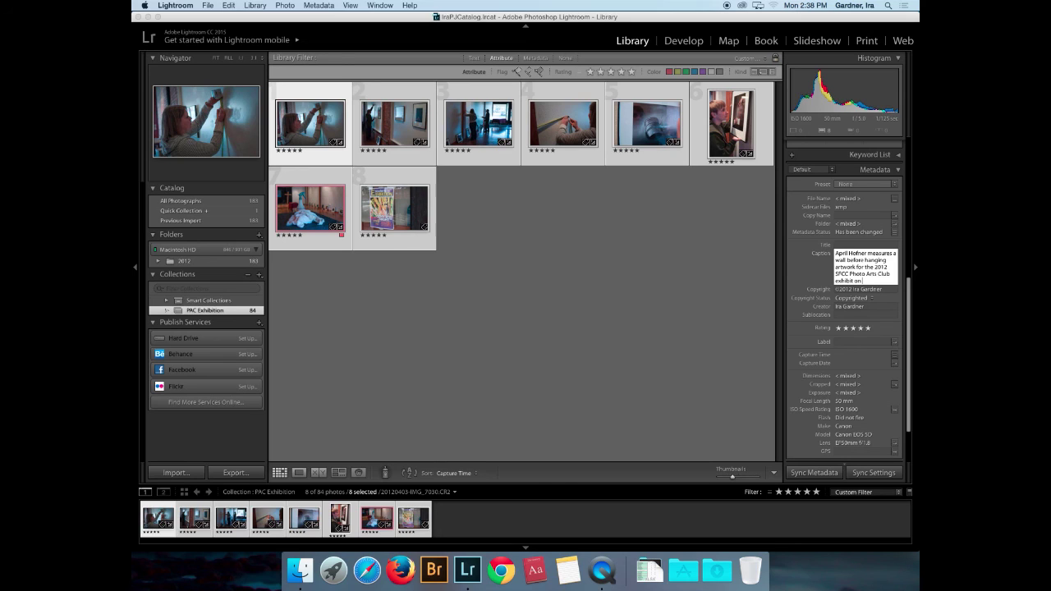
text(on April 3, 2012)
key(Return)
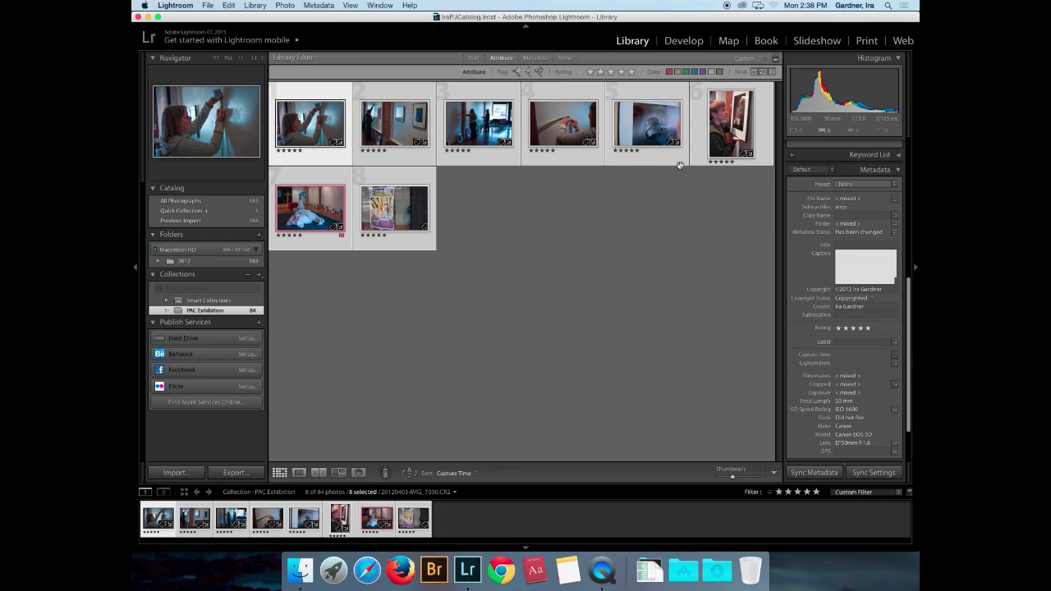
click(727, 143)
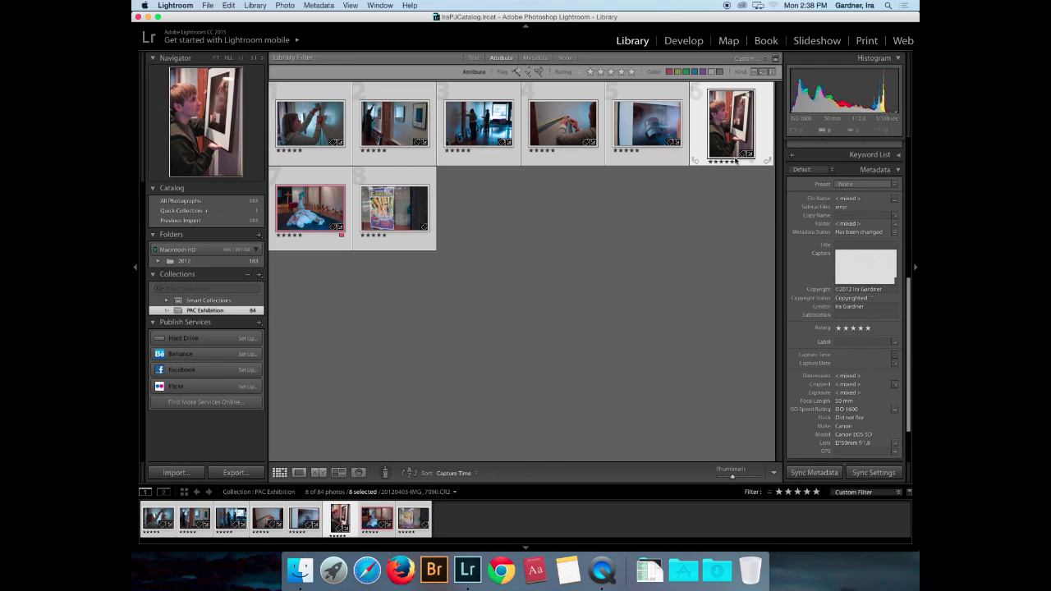
click(856, 270)
Give photo 6 alone a caption about adjusting a framed photograph for the 2012 SFCC Photo Arts Exhibit.
click(461, 516)
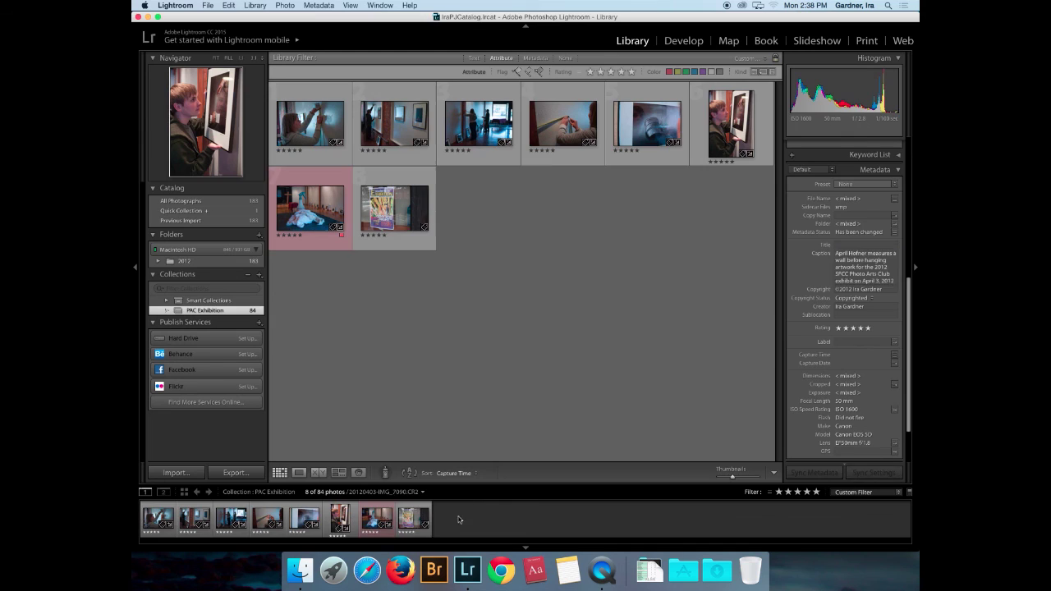
click(341, 520)
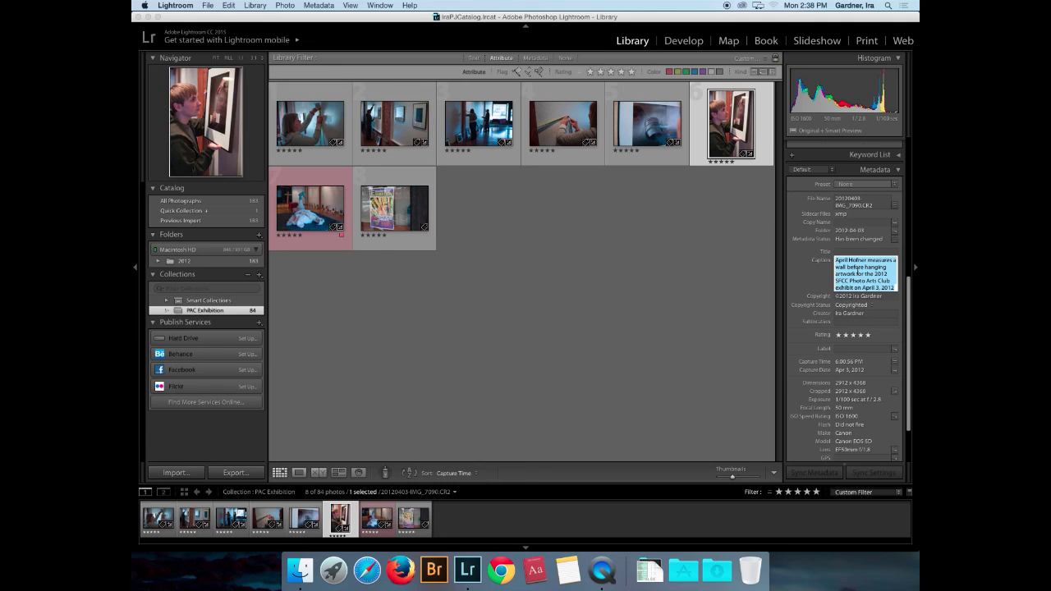
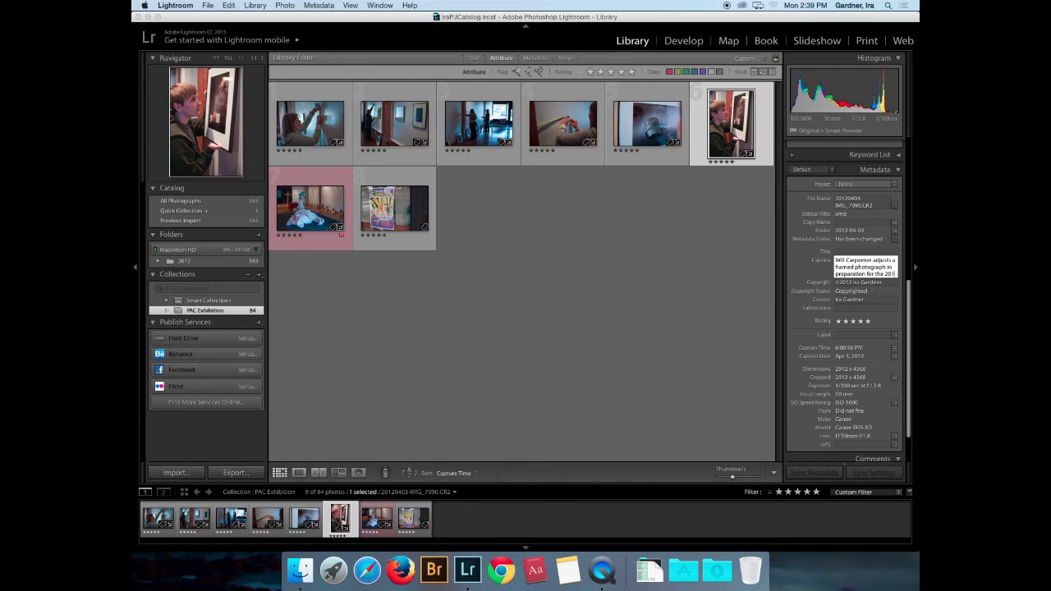
text(2 SFC)
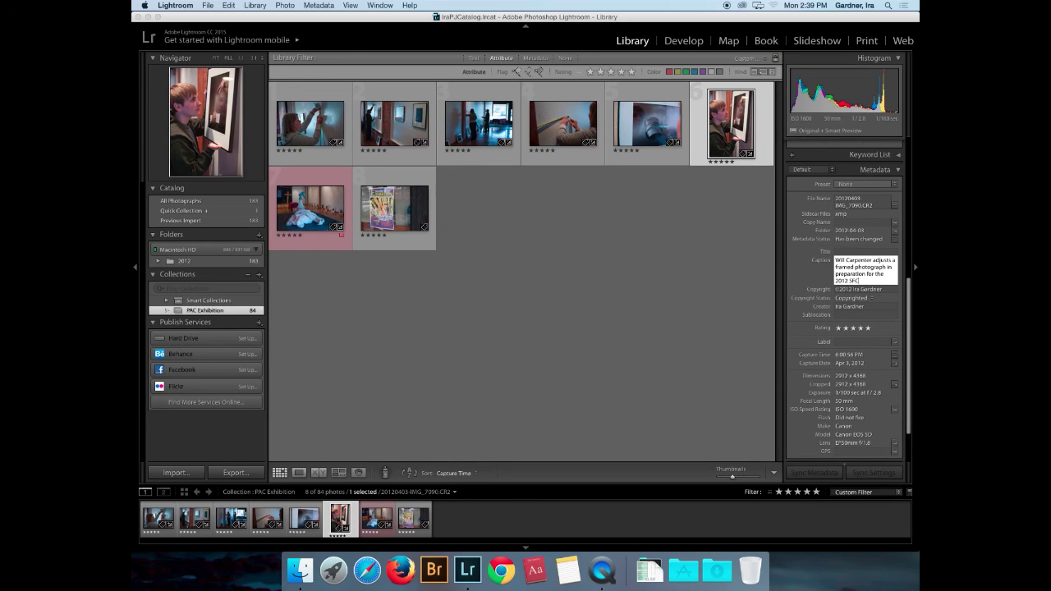
text(C Photo Arts Exhibit held at)
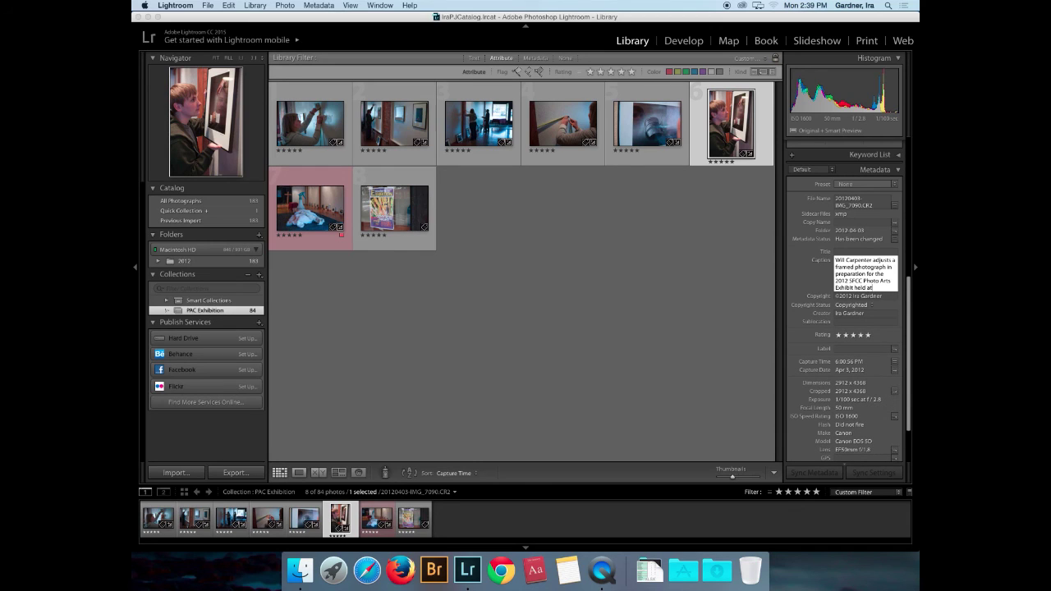
text( Barilli WineCellars)
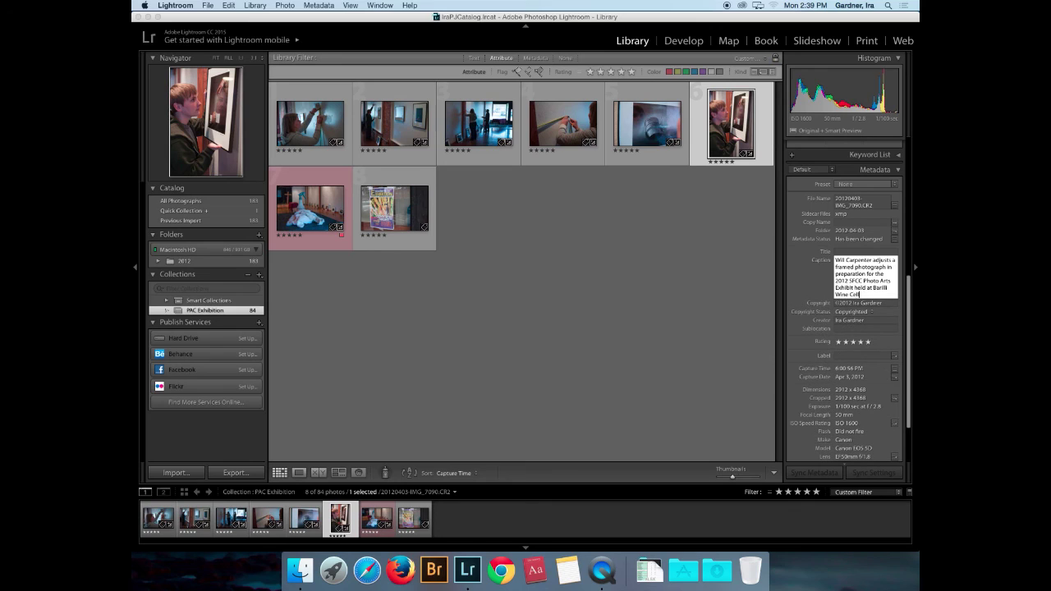
text( in D)
text(own)
text(t)
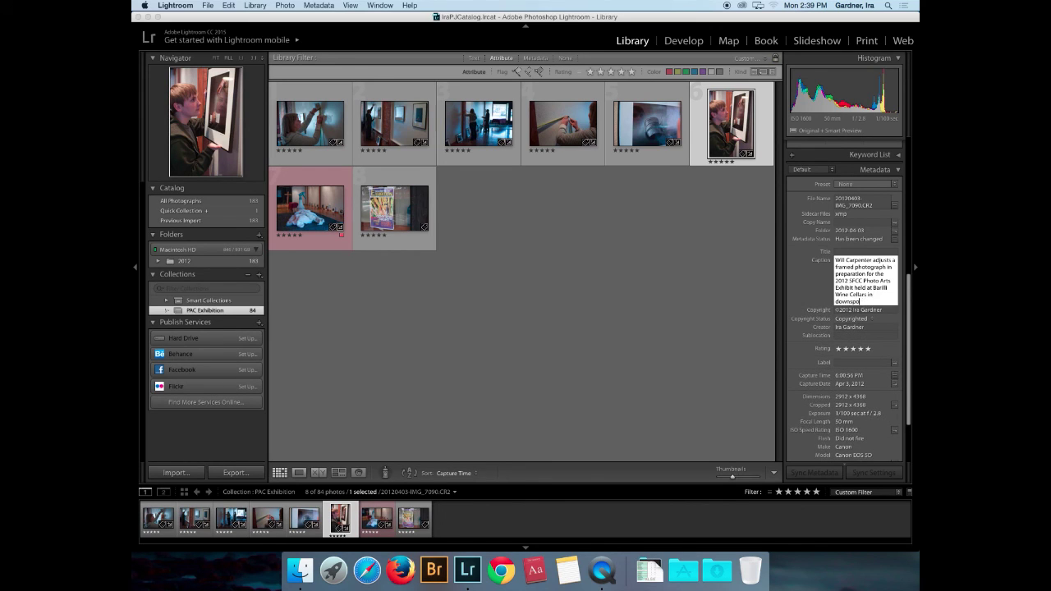
text(own SFokane.)
key(Return)
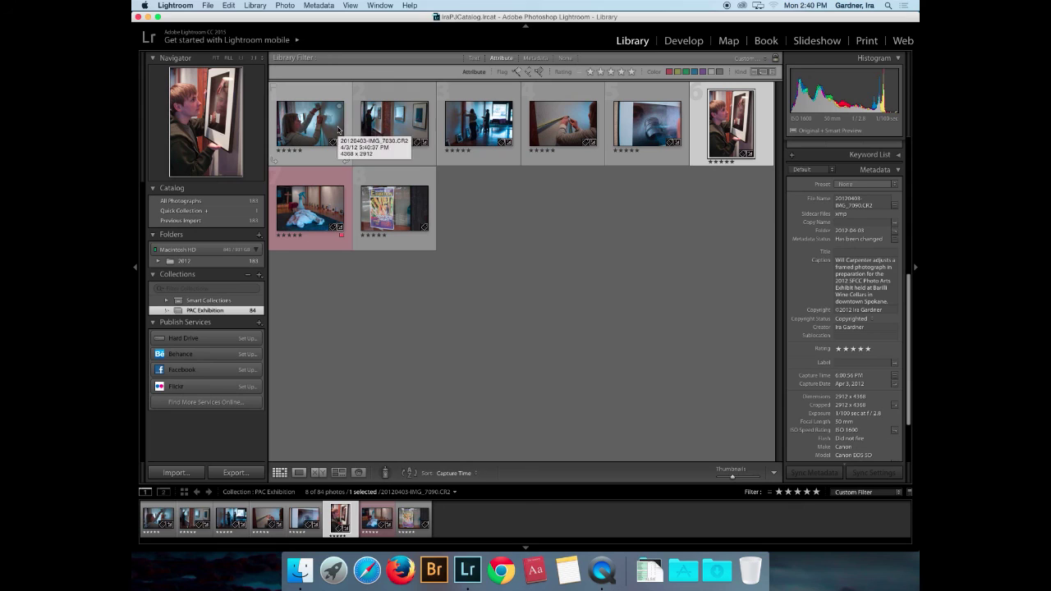
key(Right)
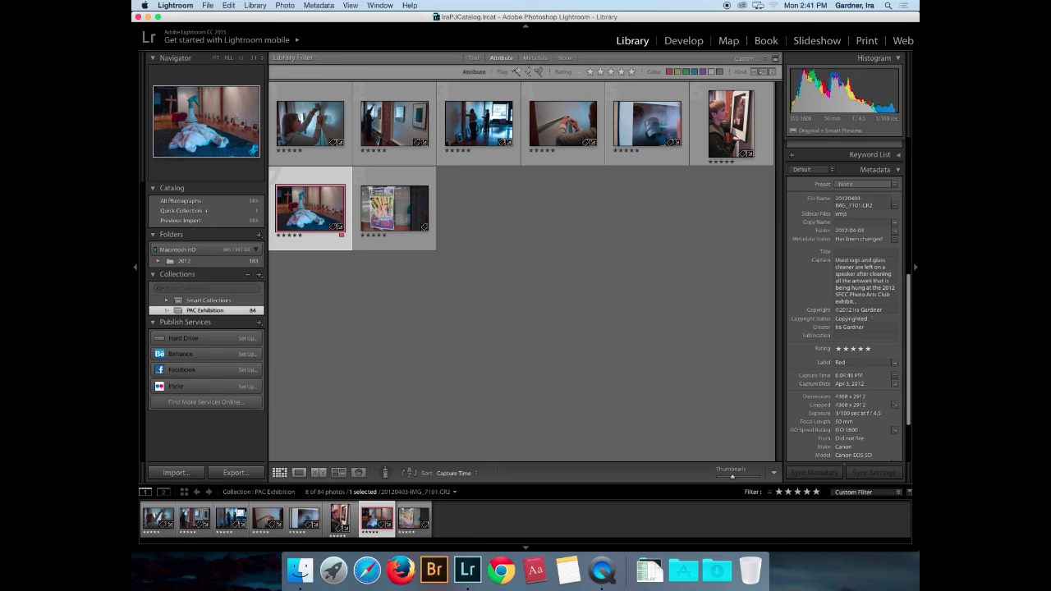
click(310, 110)
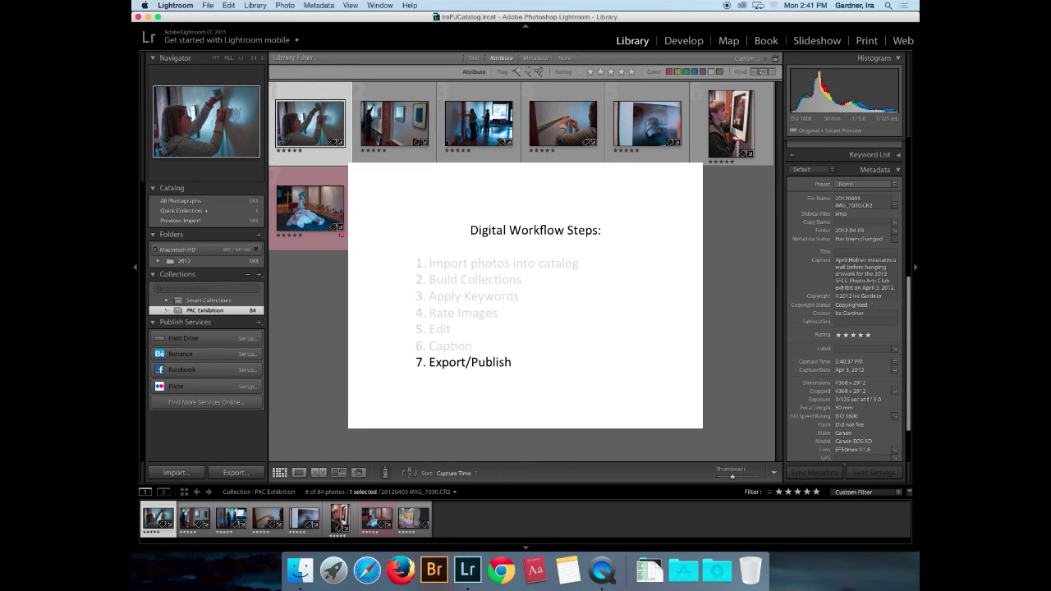
Select all eight exhibition photos and bring up the Export dialog.
key(super+a)
click(210, 6)
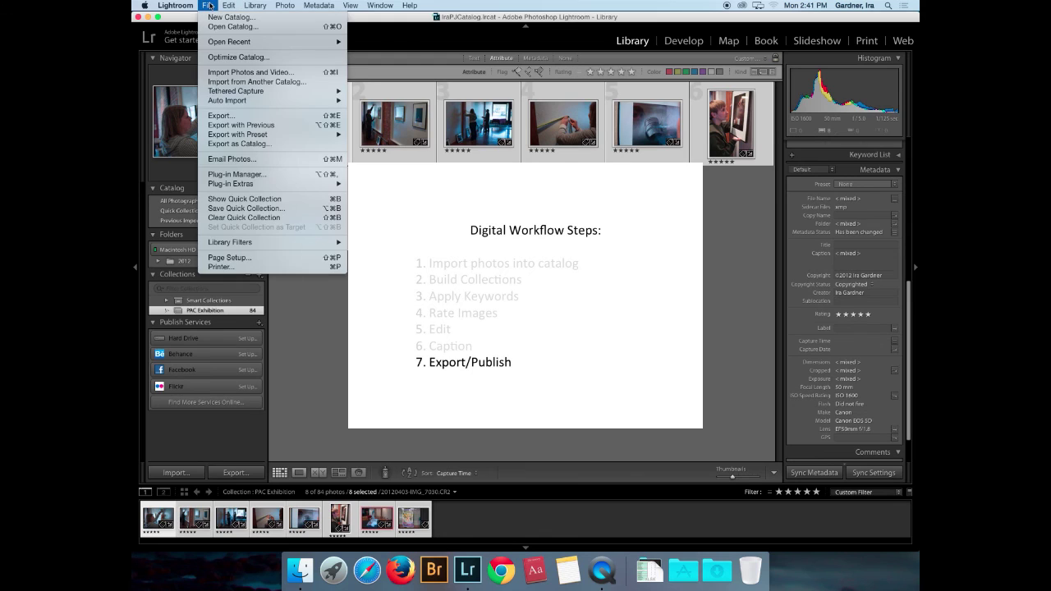
click(231, 120)
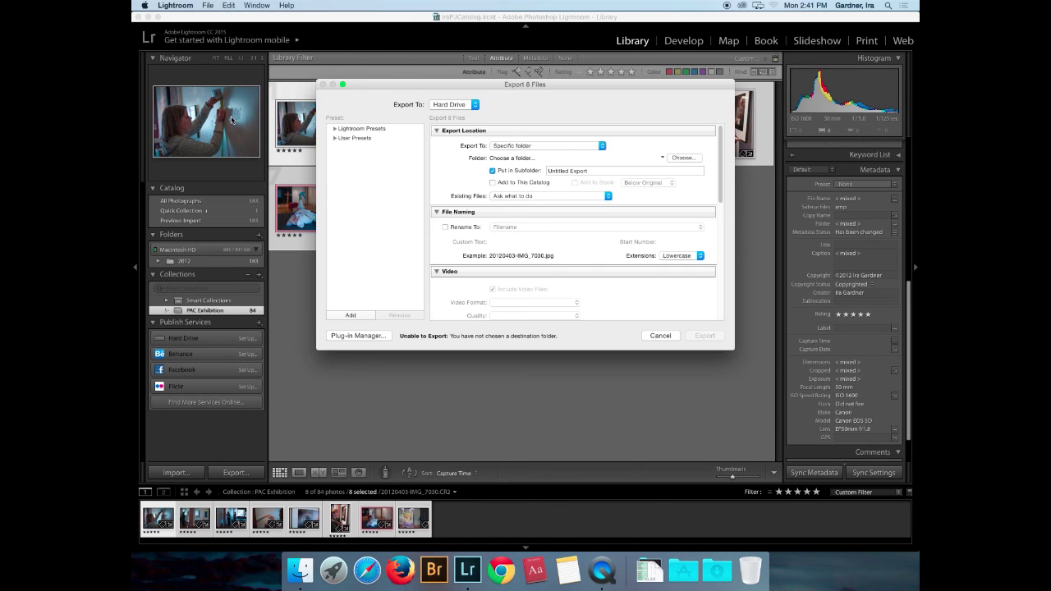
Create a '2012 PACCLub Exhibit' folder on the Desktop and choose it as the export destination.
click(682, 157)
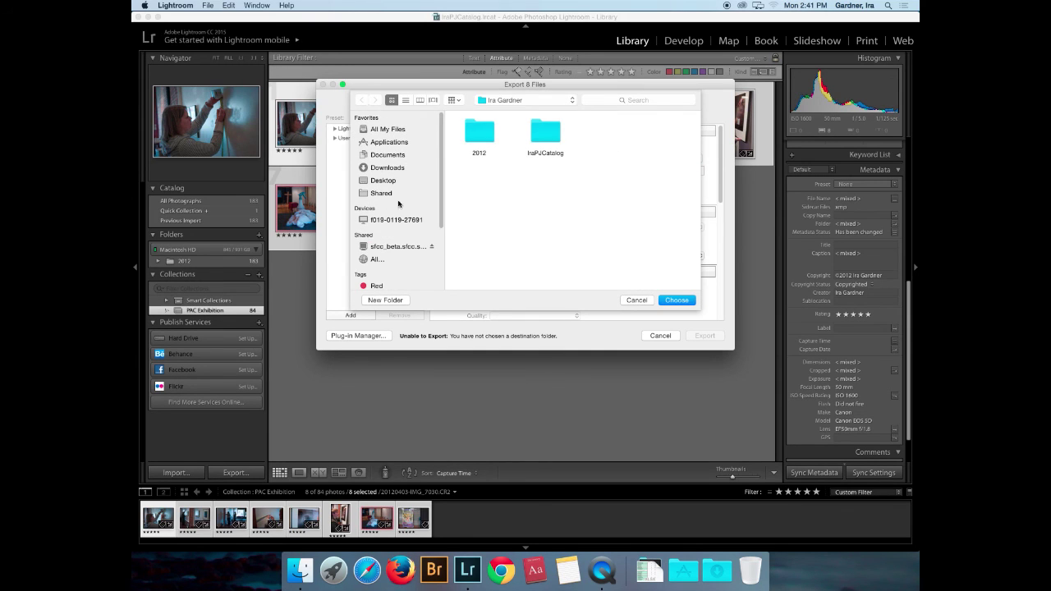
click(381, 181)
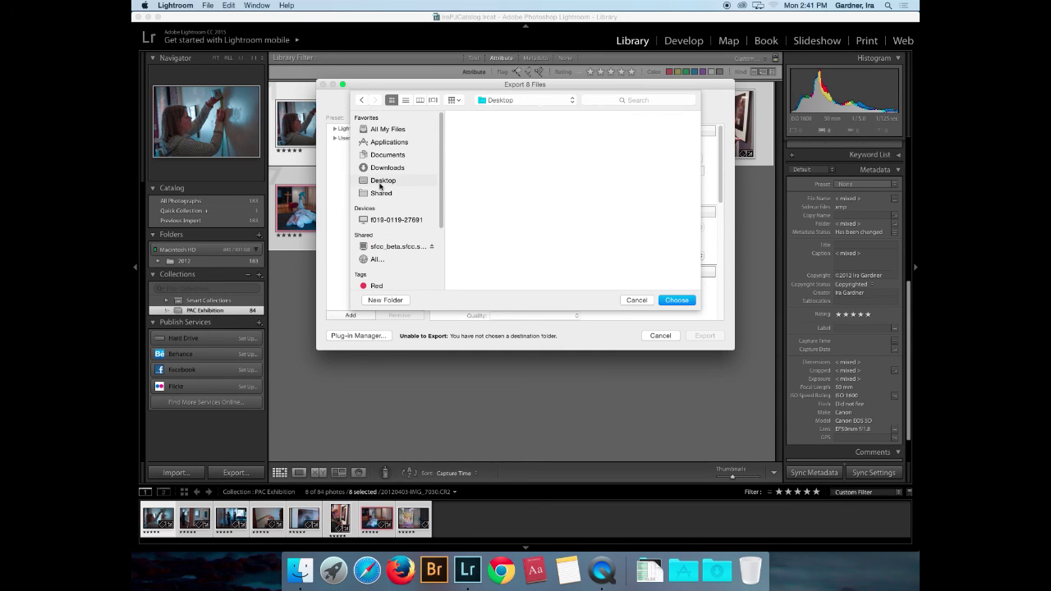
click(393, 302)
text(2012 P)
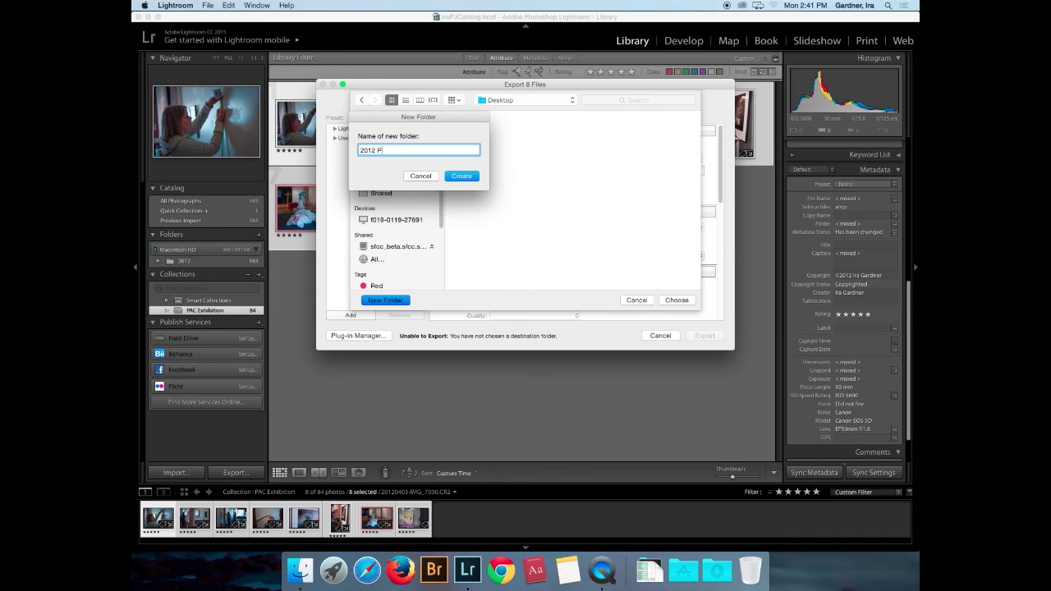
text(ACCLub Exhibit)
key(Return)
click(678, 300)
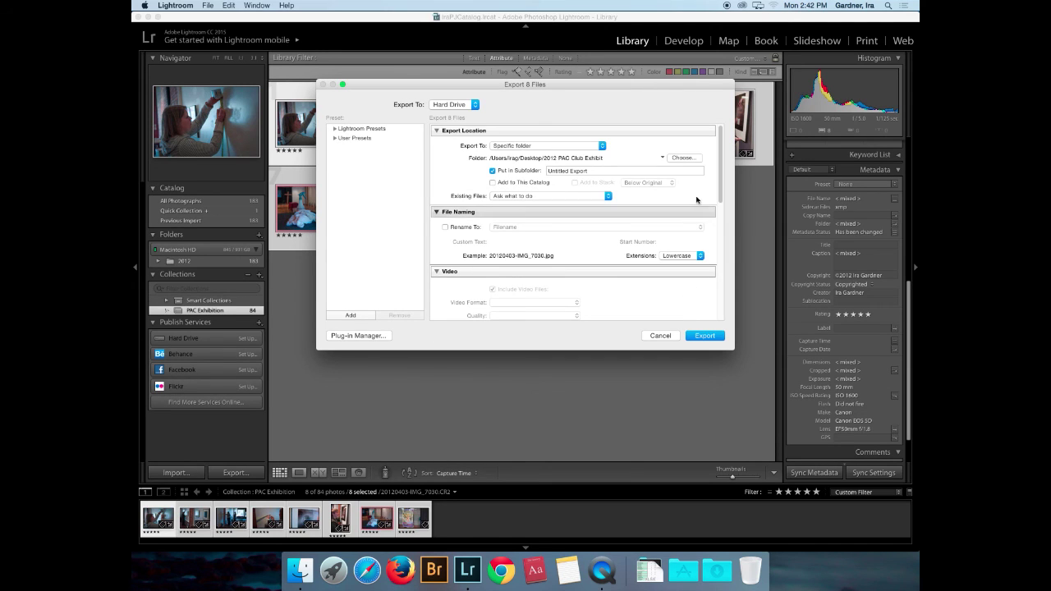
Disable Put in Subfolder, apply the Burn Full-Sized JPEGs preset, and keep person and location info.
click(493, 171)
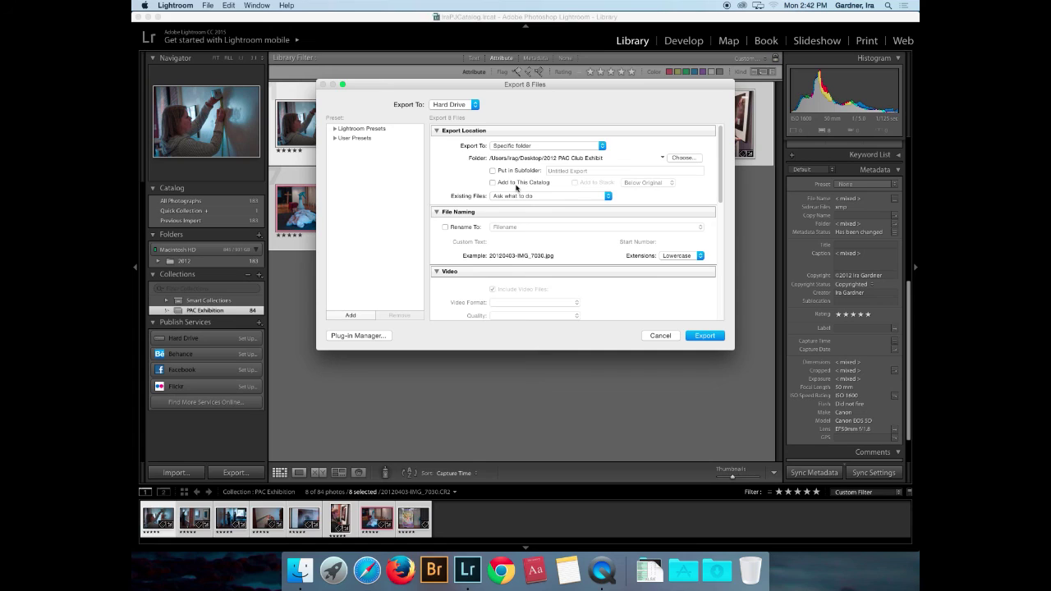
click(335, 128)
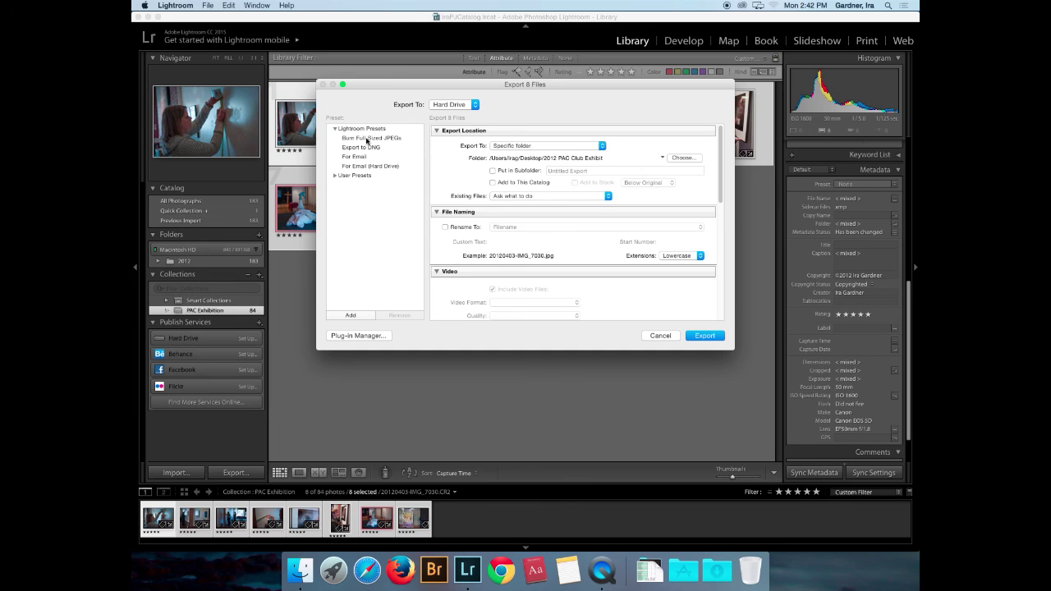
click(367, 138)
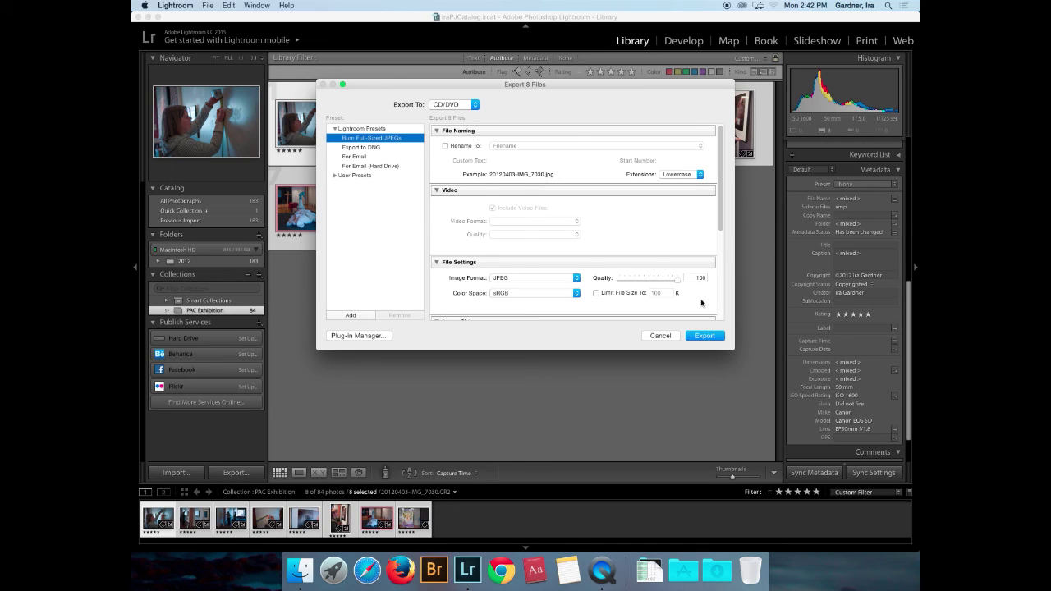
scroll(702, 302, down, 3)
scroll(701, 301, down, 3)
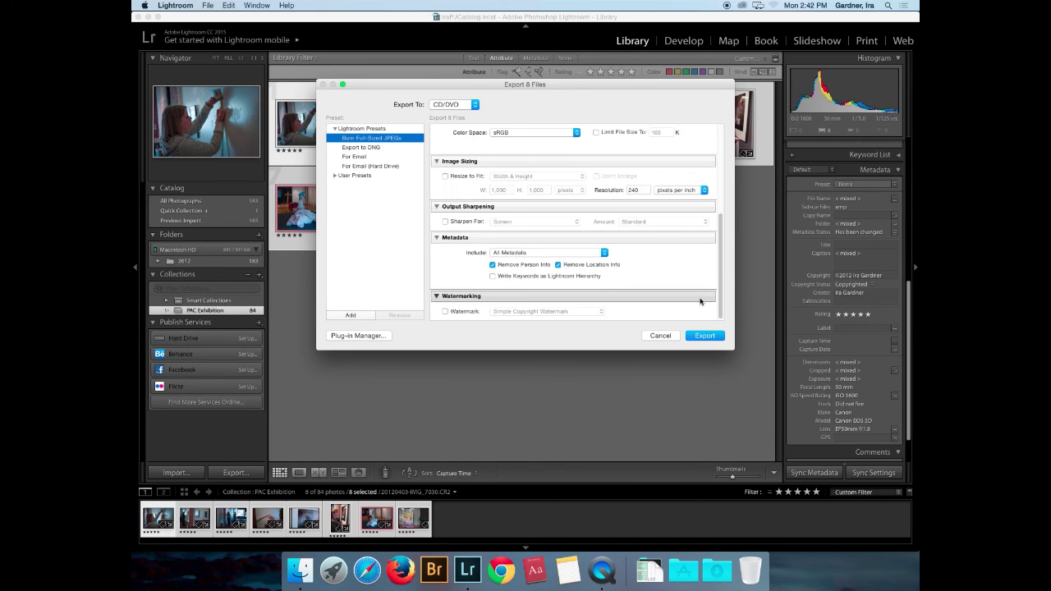
click(492, 266)
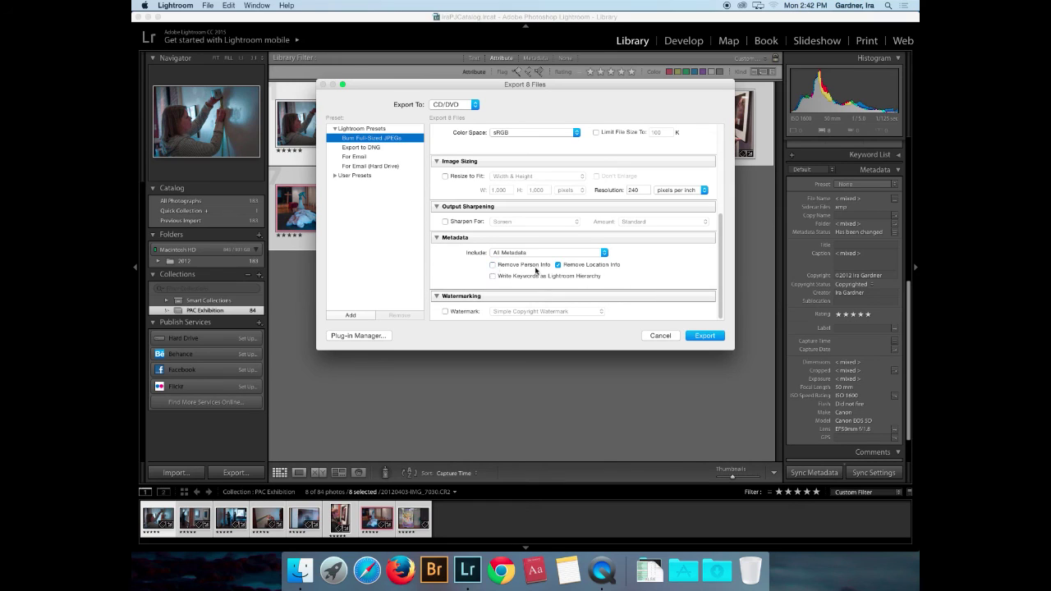
click(559, 265)
Export the eight photos to Hard Drive, then launch Chrome.
scroll(657, 265, up, 10)
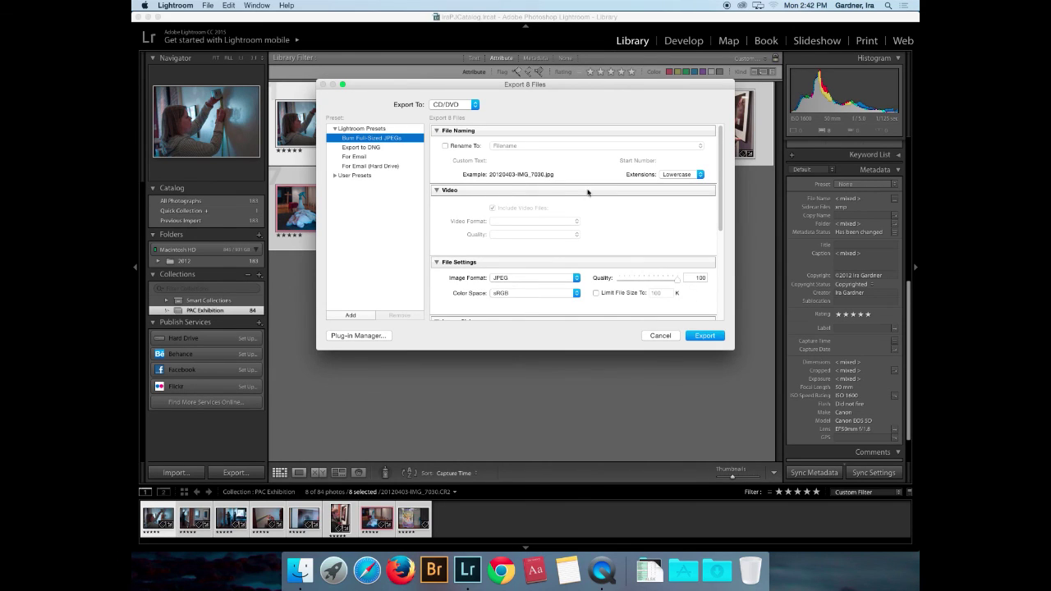
click(456, 105)
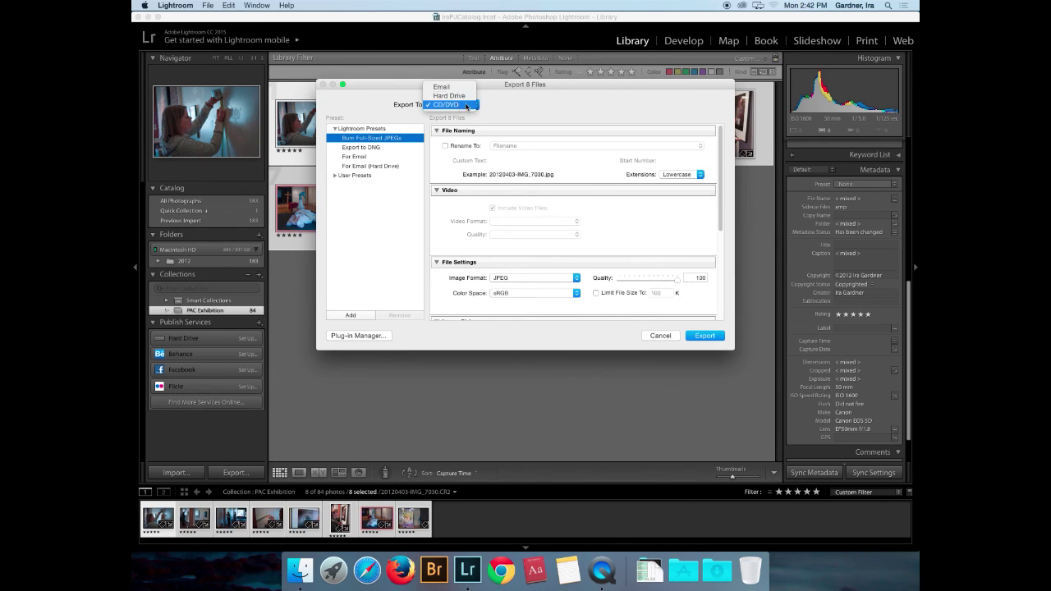
click(458, 98)
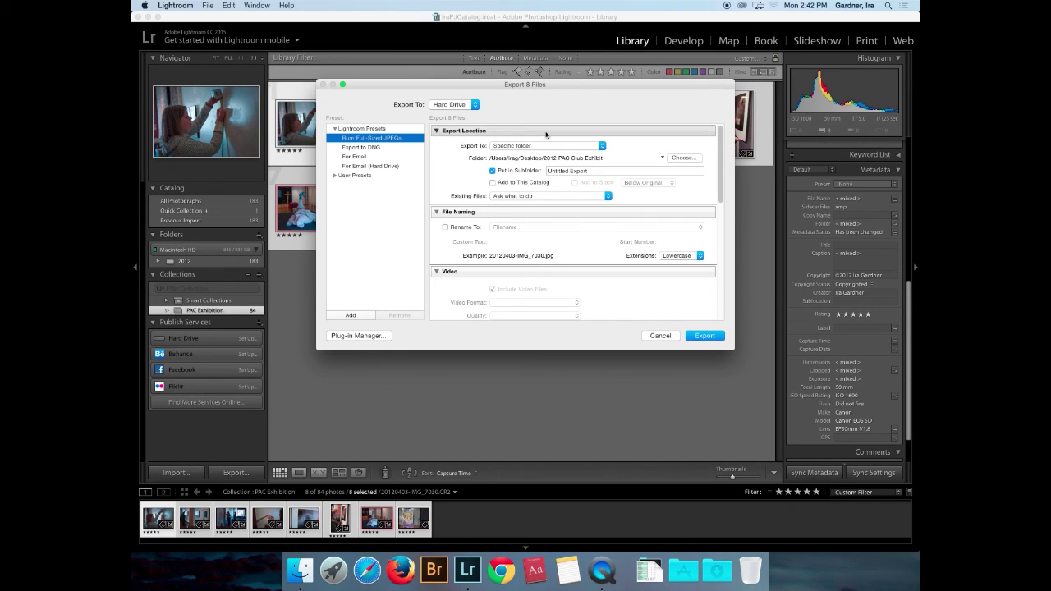
click(705, 336)
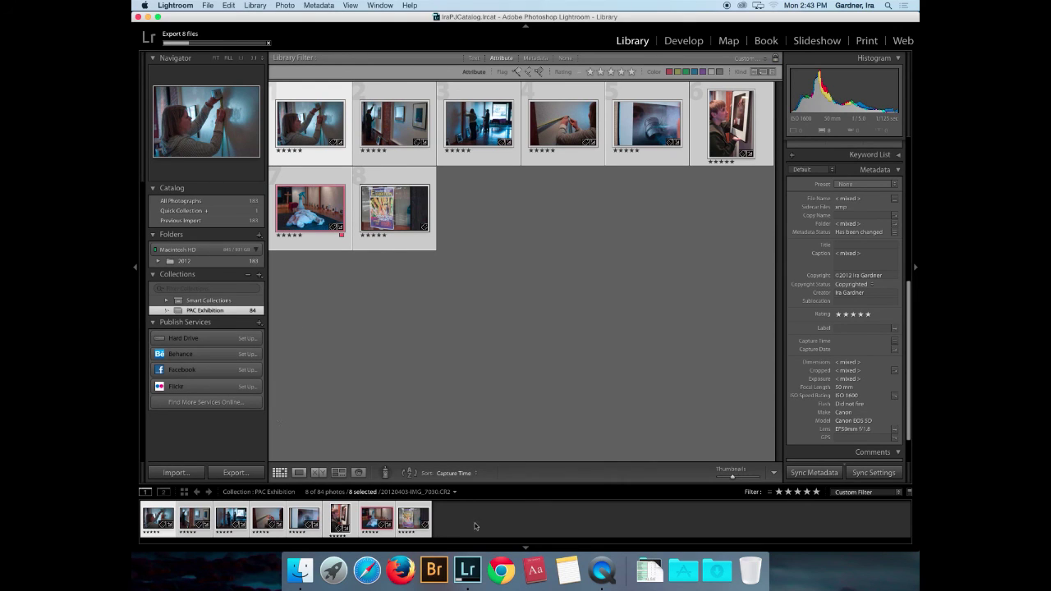
click(497, 577)
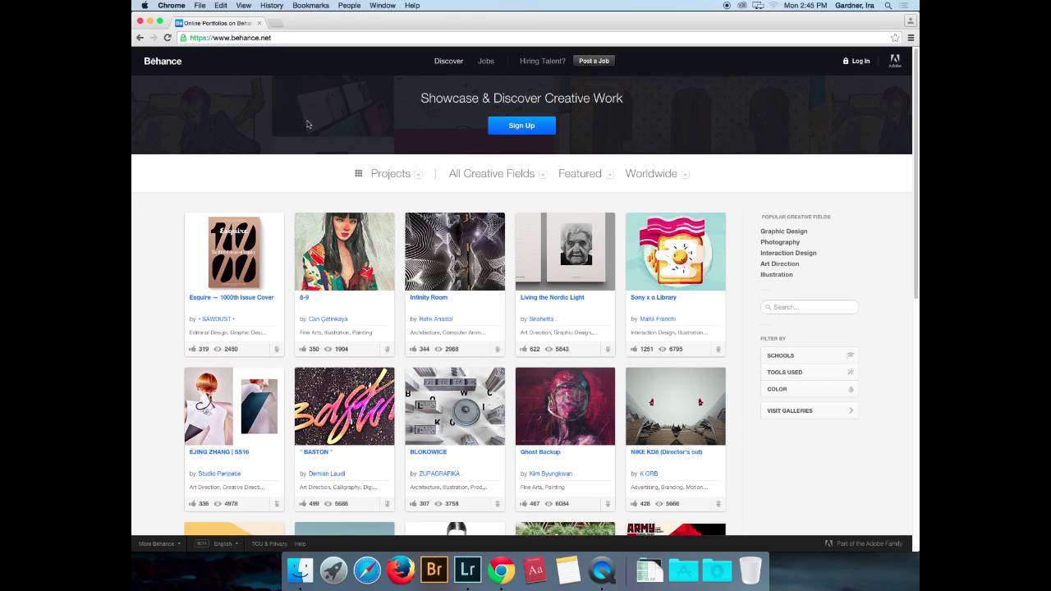
Filter Behance's creative fields to Graphic Design and open the MOTIV project.
click(543, 175)
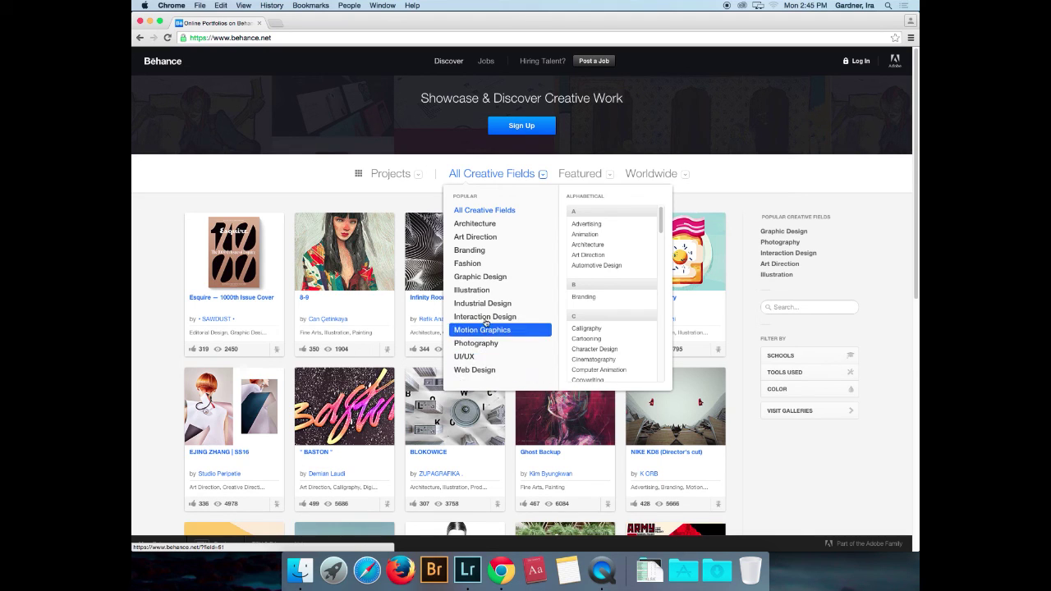
click(479, 279)
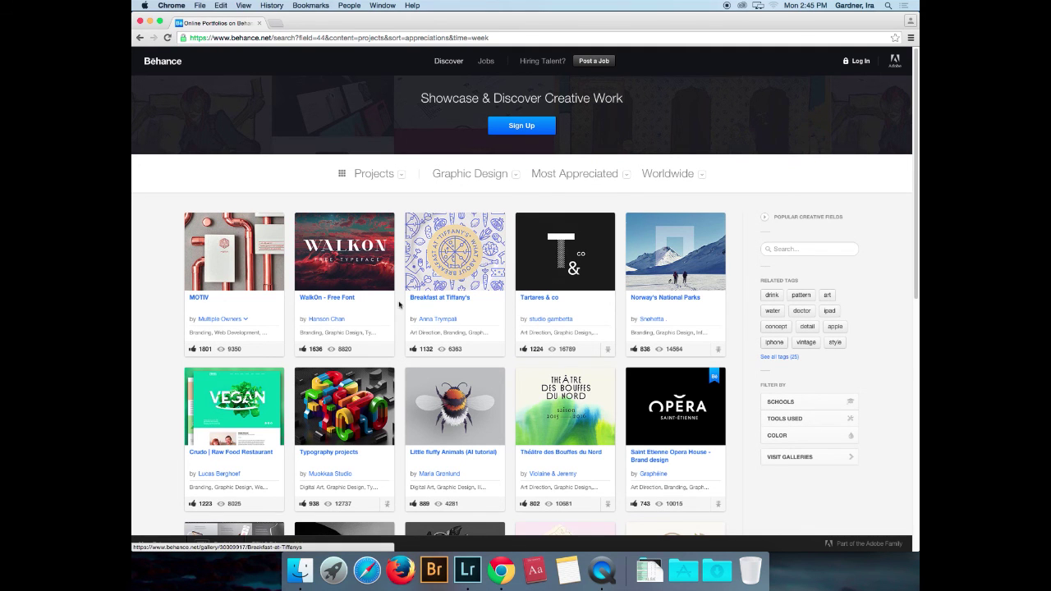
click(229, 276)
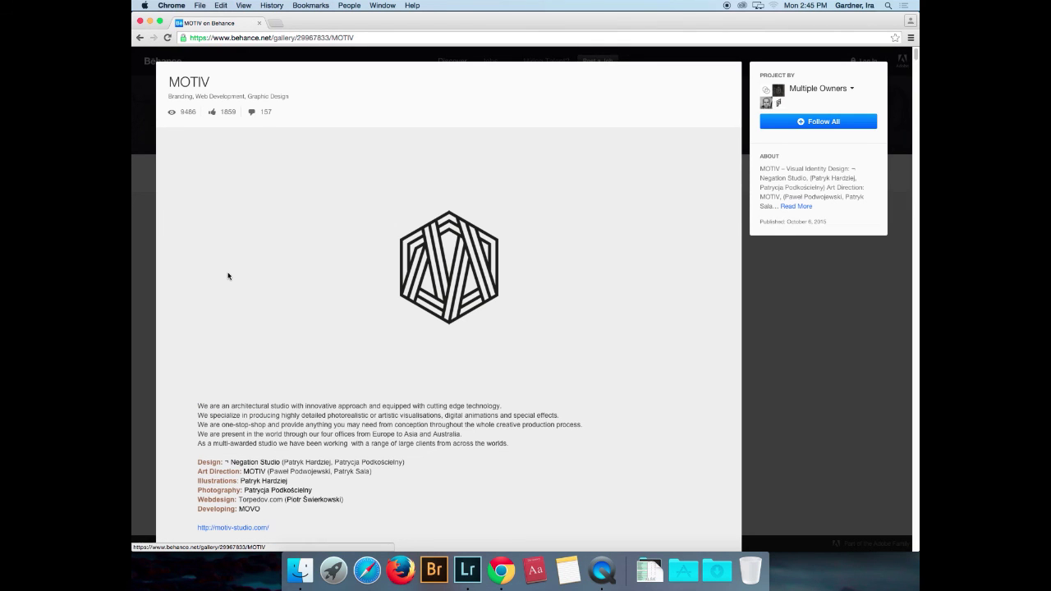
Scroll through MOTIV's logo sketches and copper-pipe business card photos, then close the project with Esc.
scroll(465, 438, down, 15)
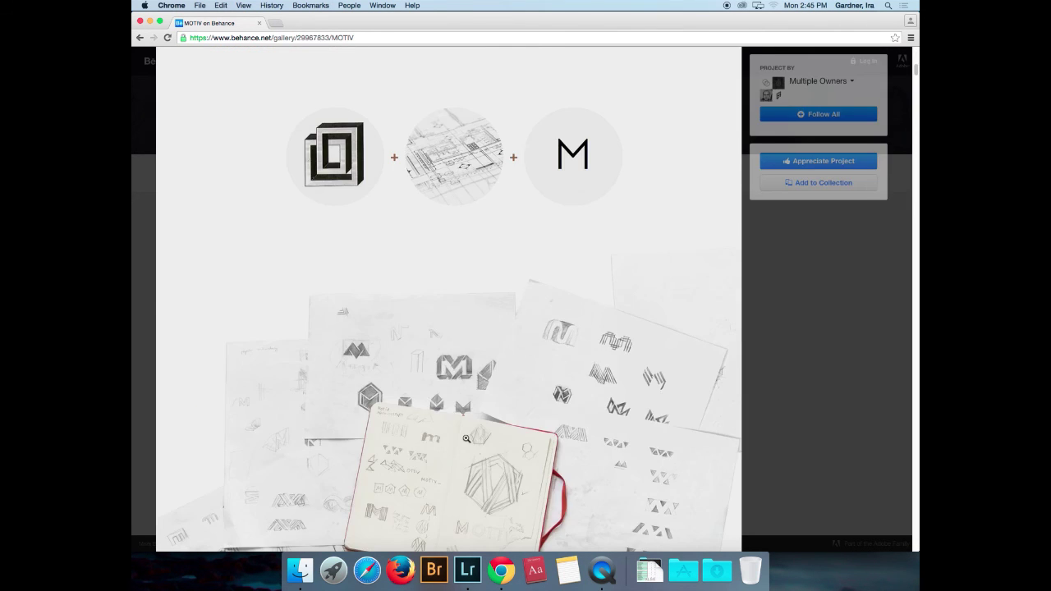
scroll(465, 441, down, 15)
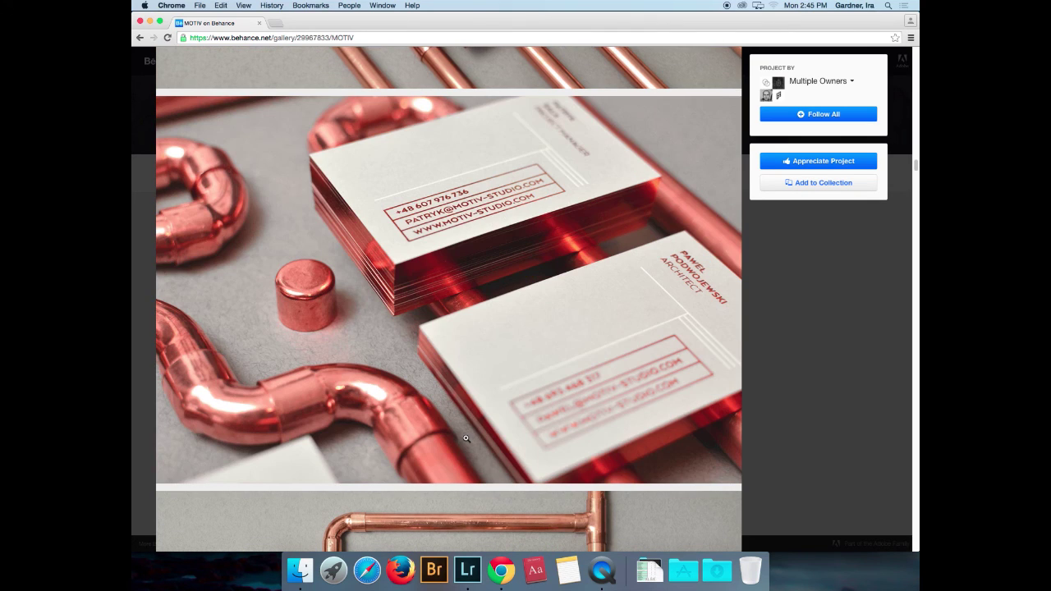
scroll(467, 439, down, 5)
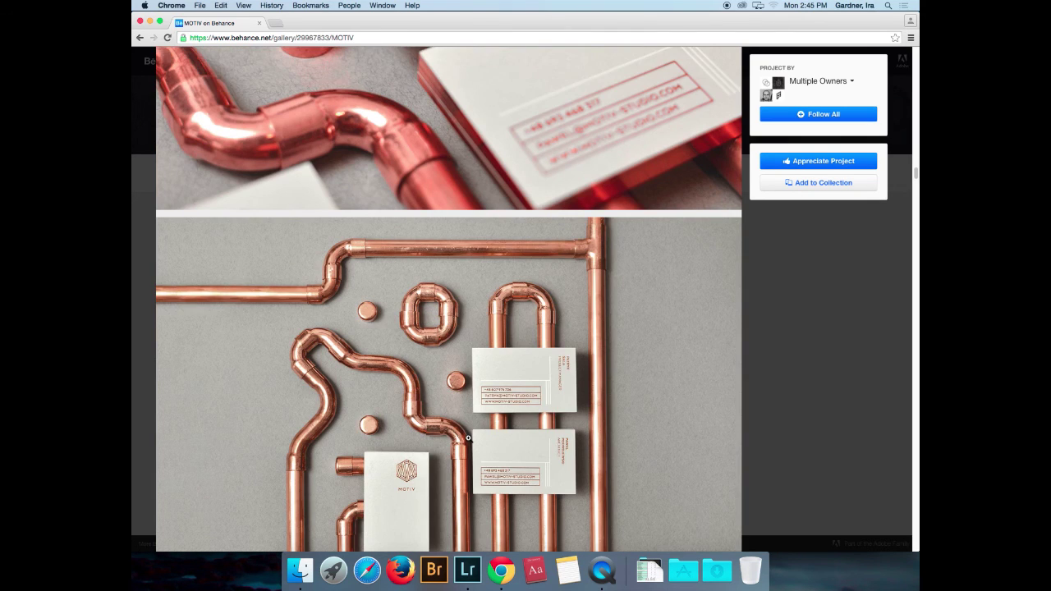
scroll(468, 438, down, 1)
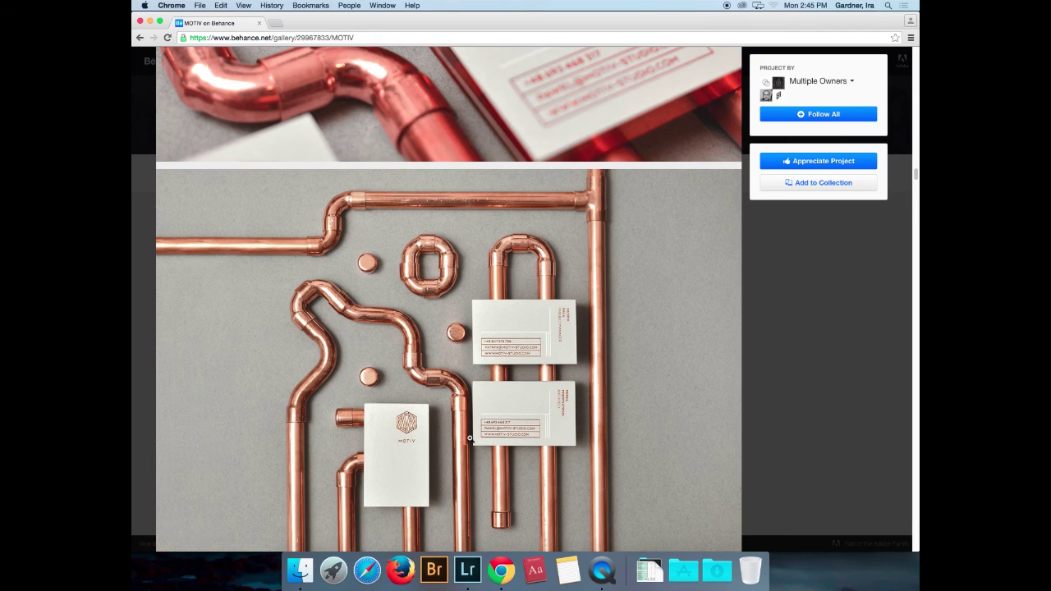
key(Escape)
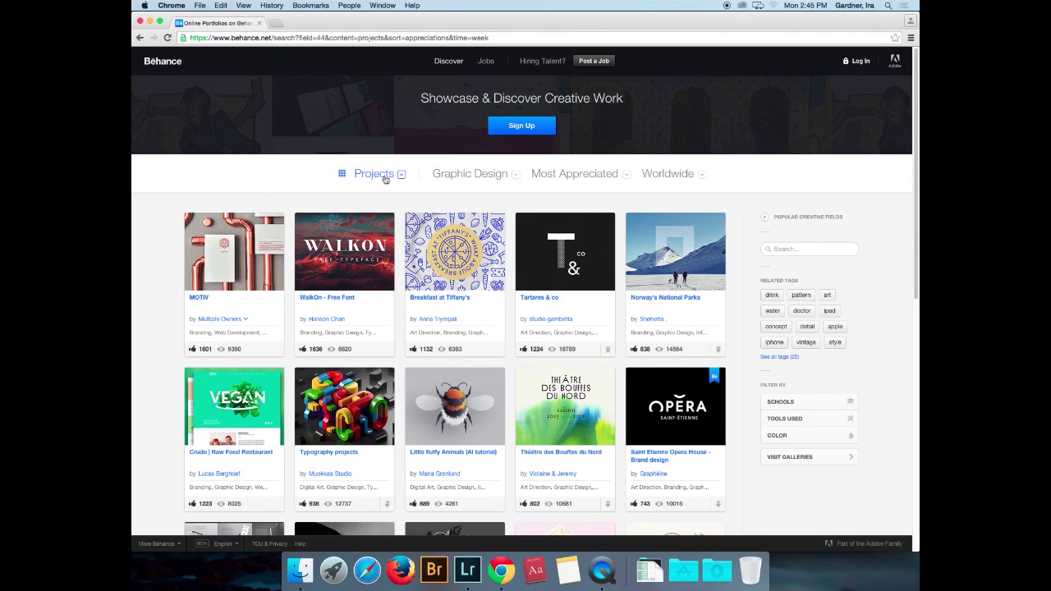
Change Behance's creative field filter to Photography and switch back to Lightroom.
click(518, 180)
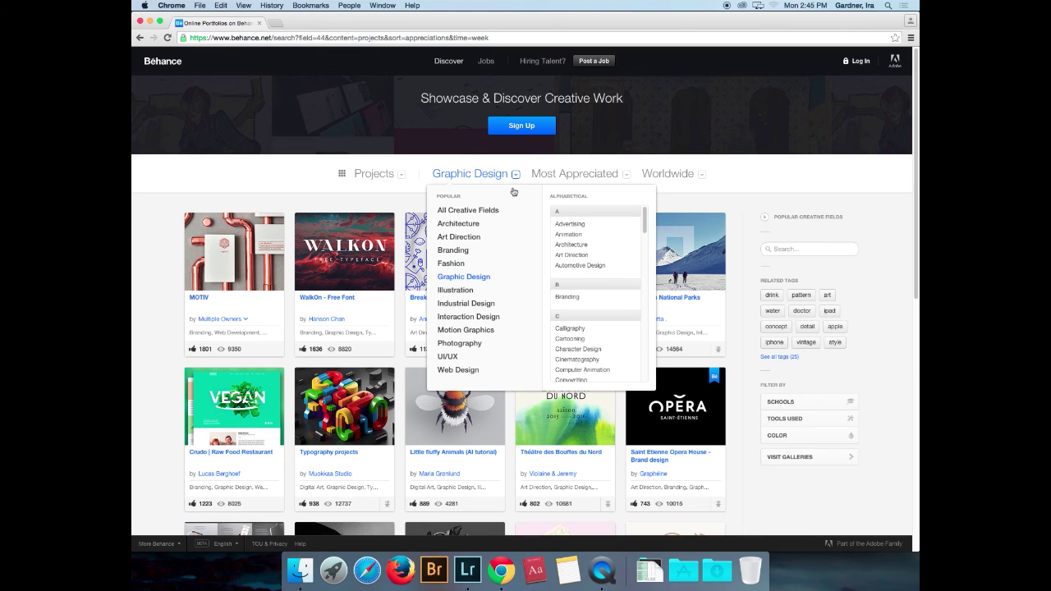
click(475, 343)
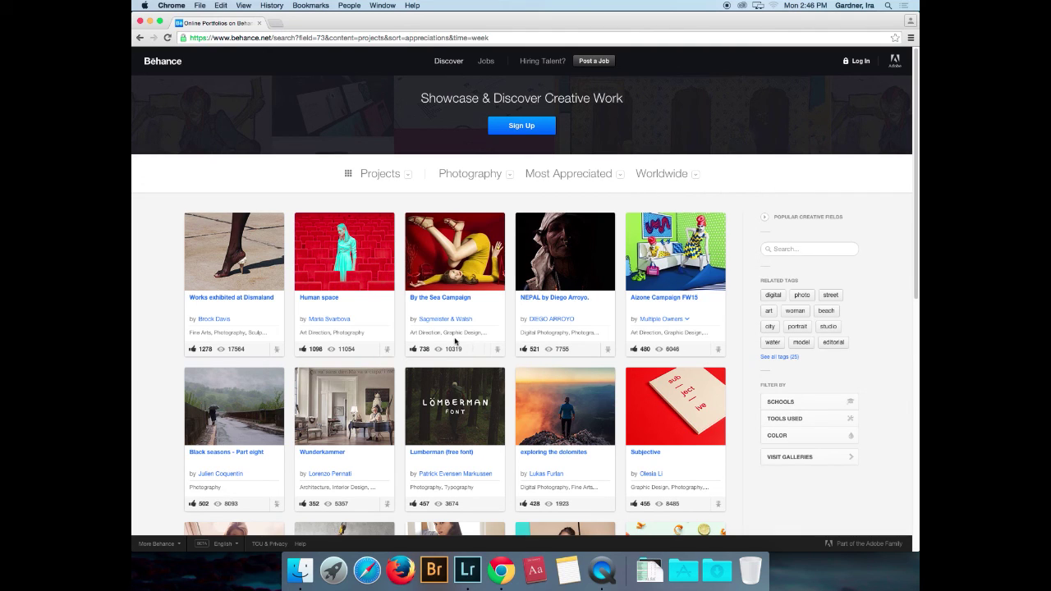
click(458, 578)
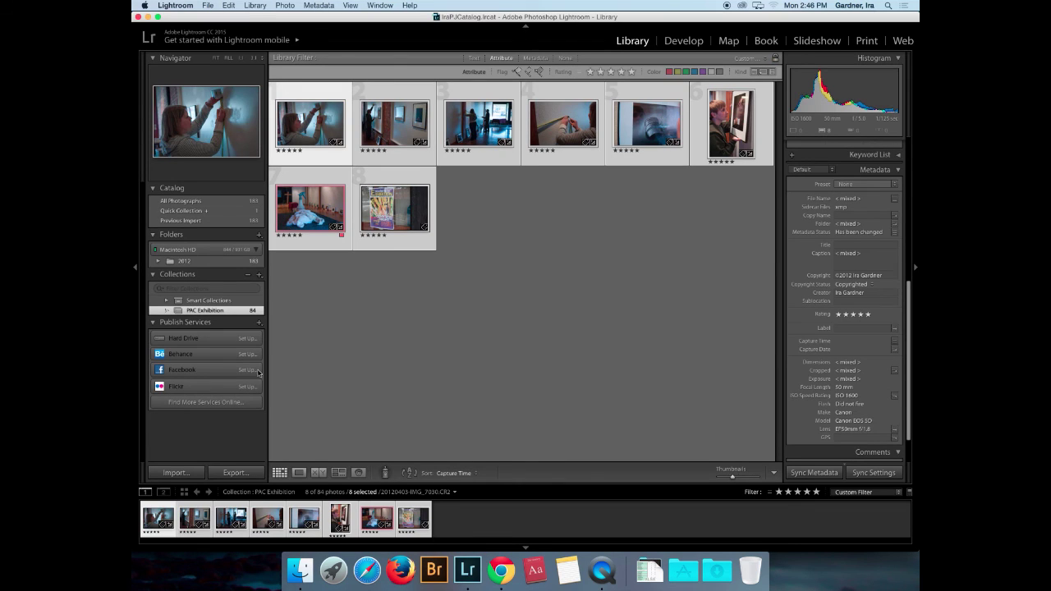
Cancel the Behance setup, deselect all grid photos, and open the Hard Drive publish service settings.
click(247, 356)
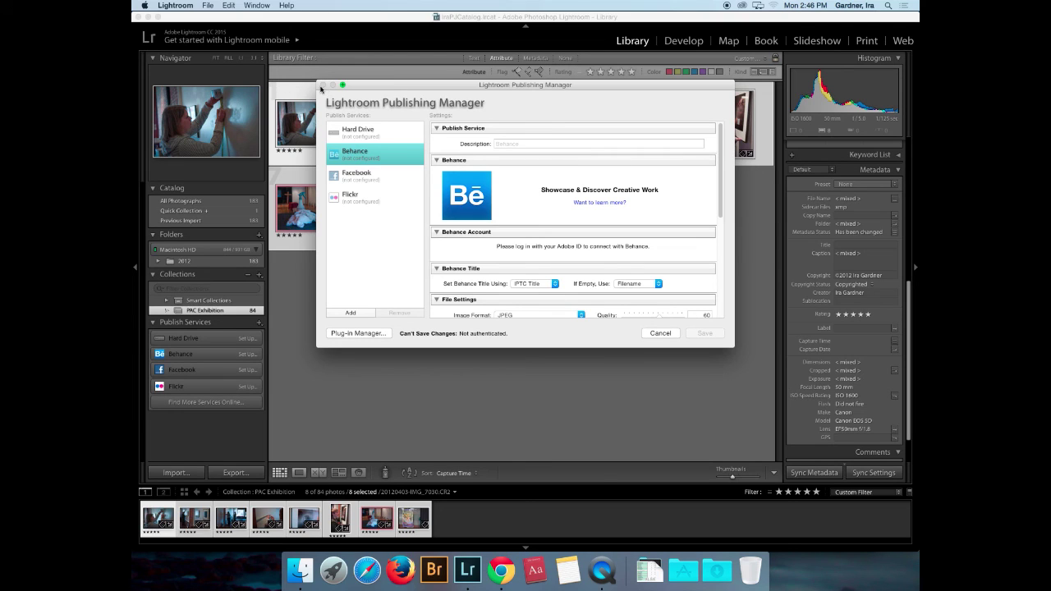
click(657, 334)
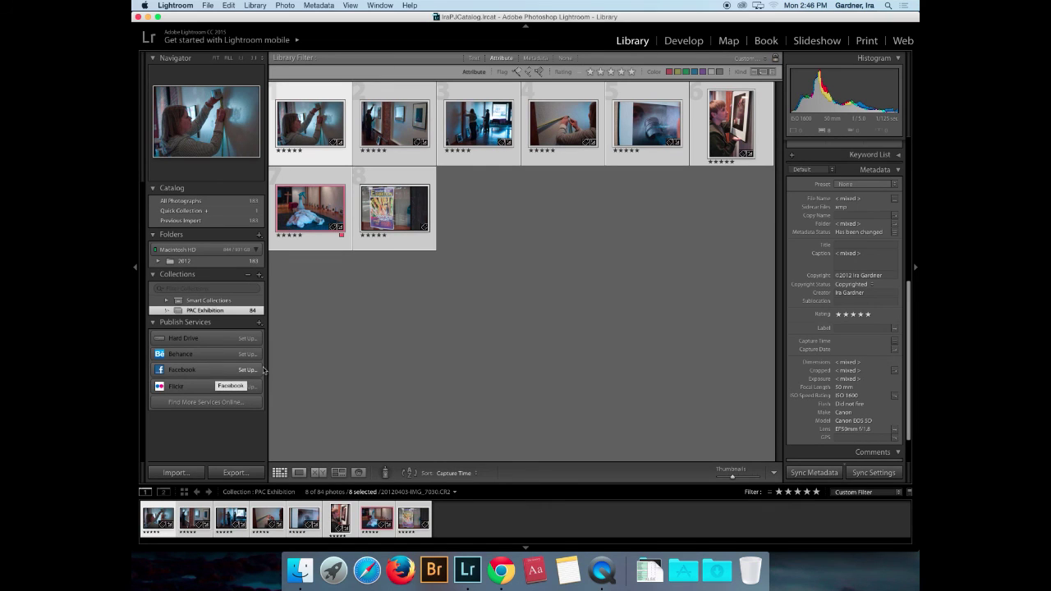
click(477, 251)
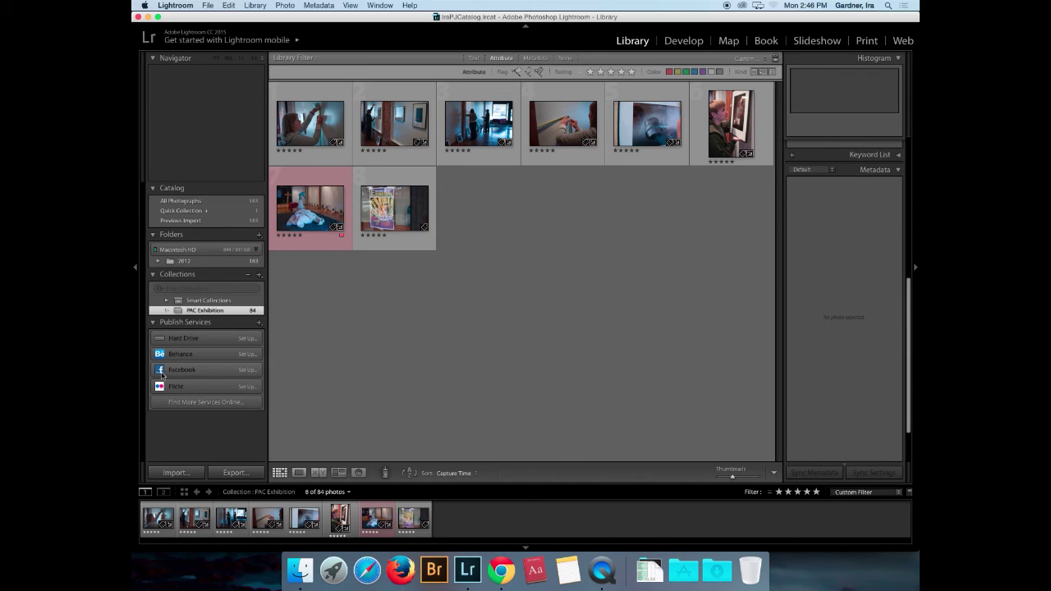
click(249, 338)
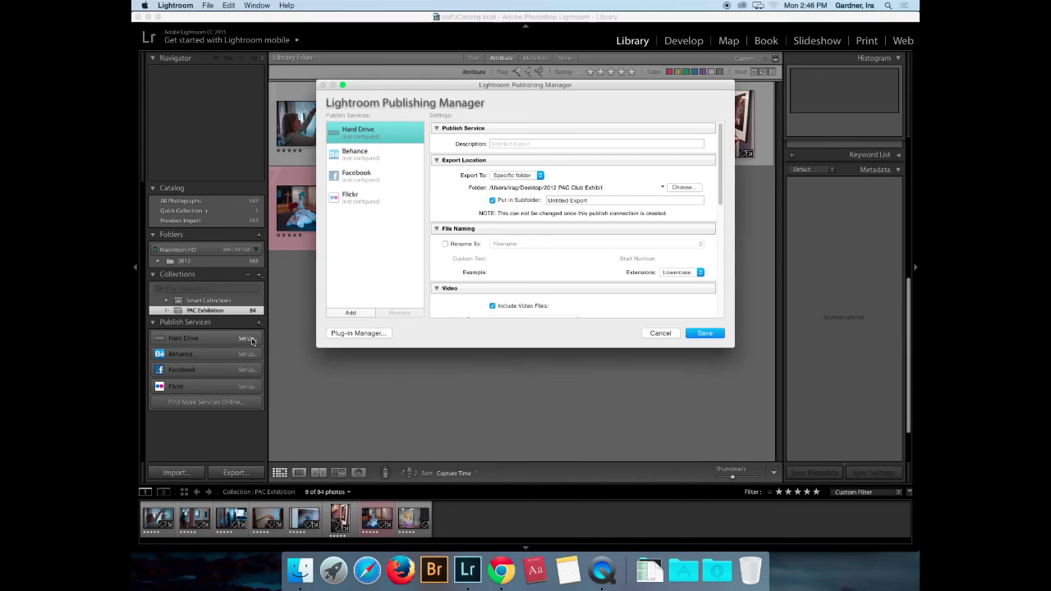
Describe the Hard Drive publish service as 'Blog Export' and keep exporting to a specific folder.
click(558, 144)
text(Blog Export)
click(512, 175)
click(685, 190)
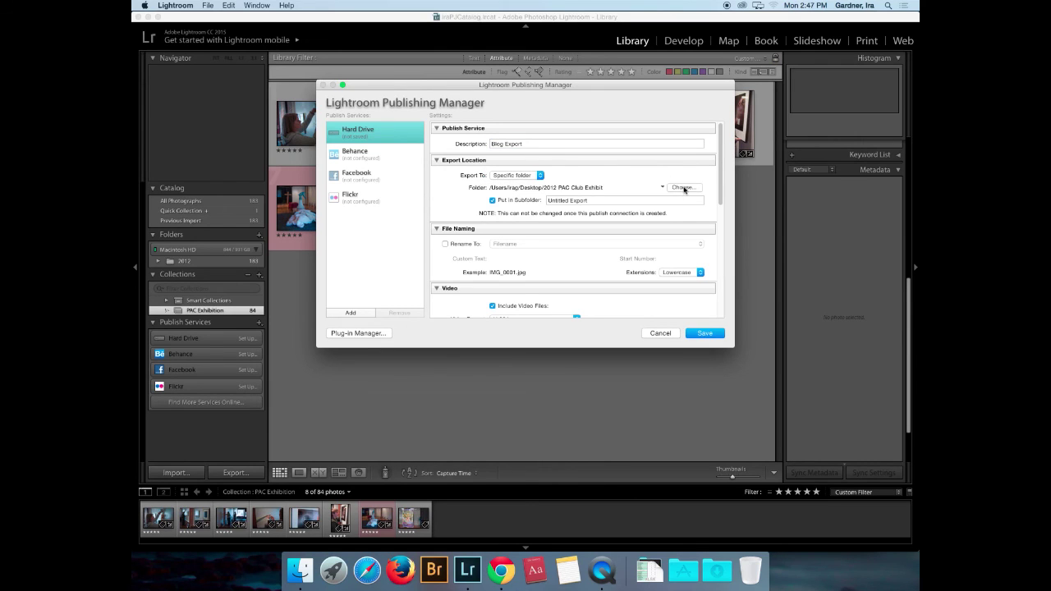
Create a 'Blog Exports' folder in the home folder and choose it as the export folder.
click(685, 188)
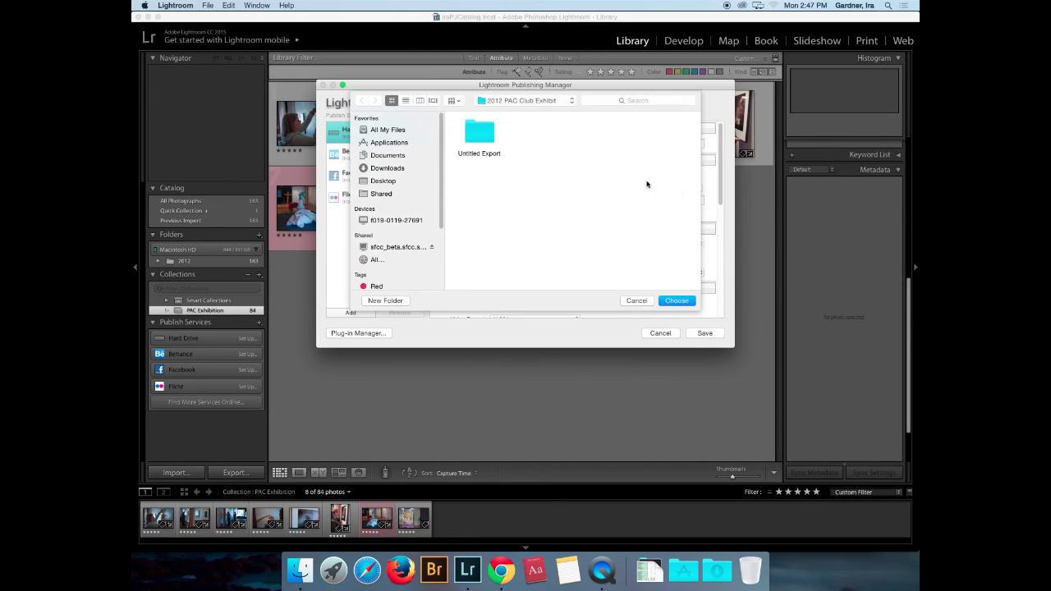
click(519, 102)
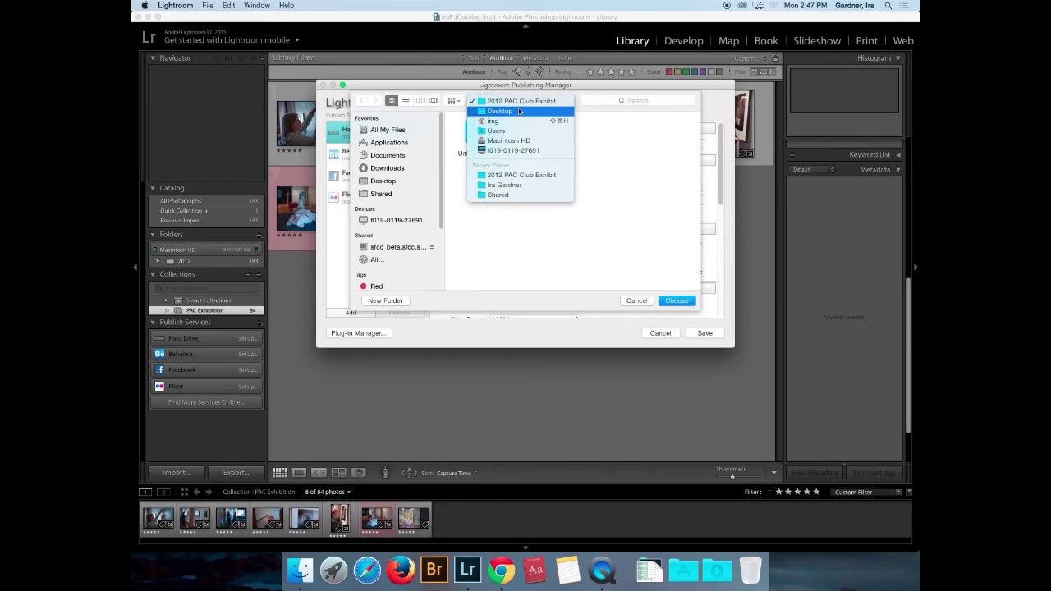
click(519, 111)
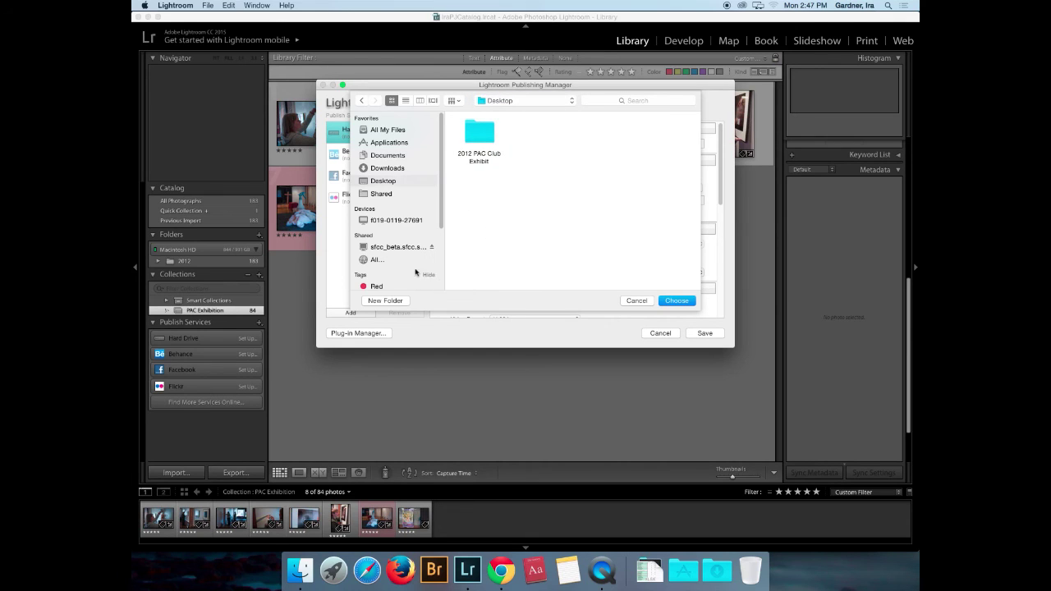
click(520, 101)
click(516, 175)
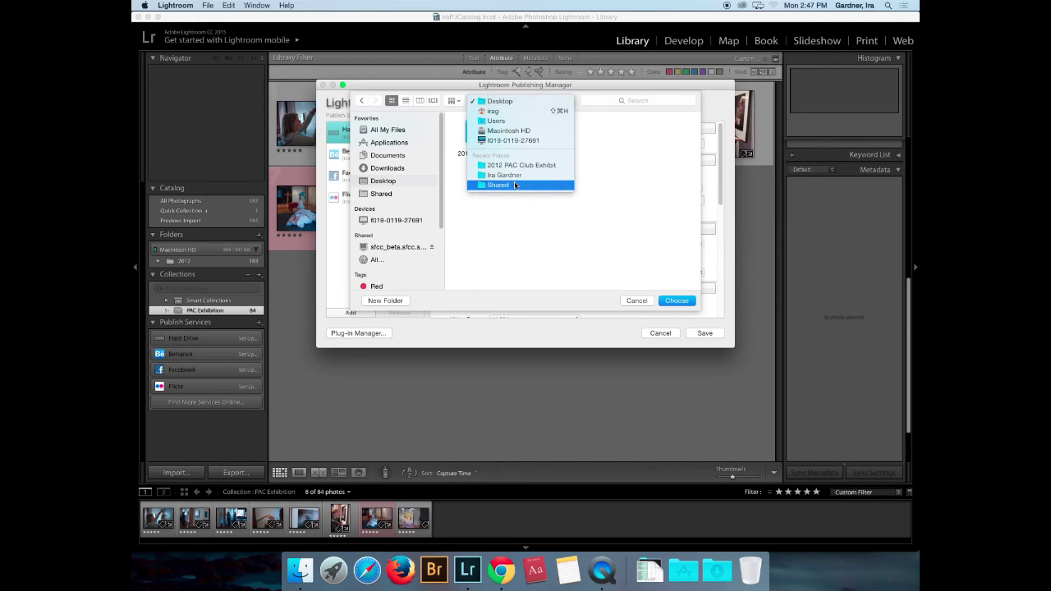
click(386, 303)
text(Blog Exports)
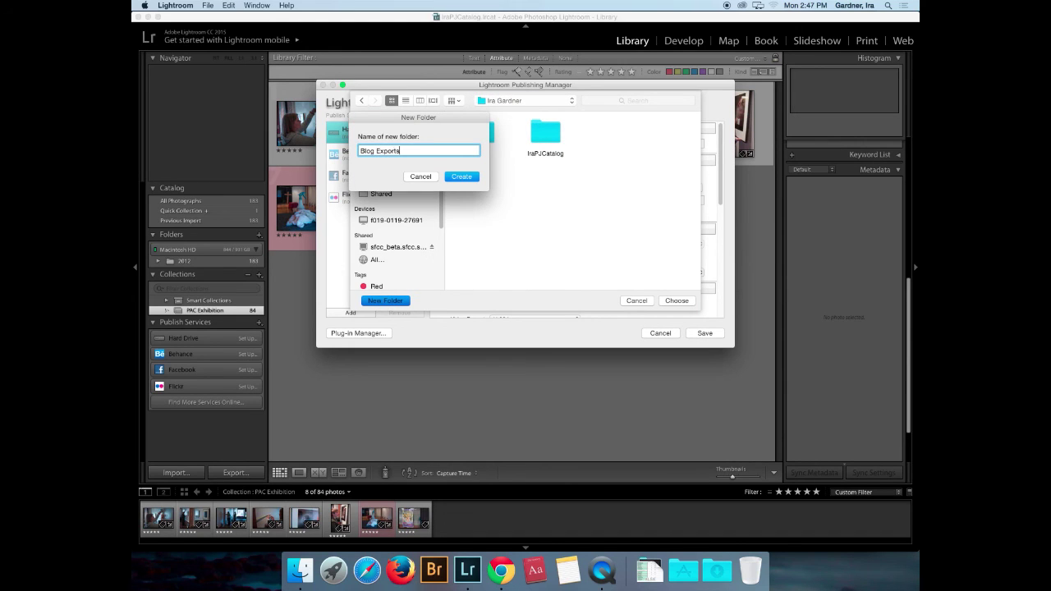
click(457, 177)
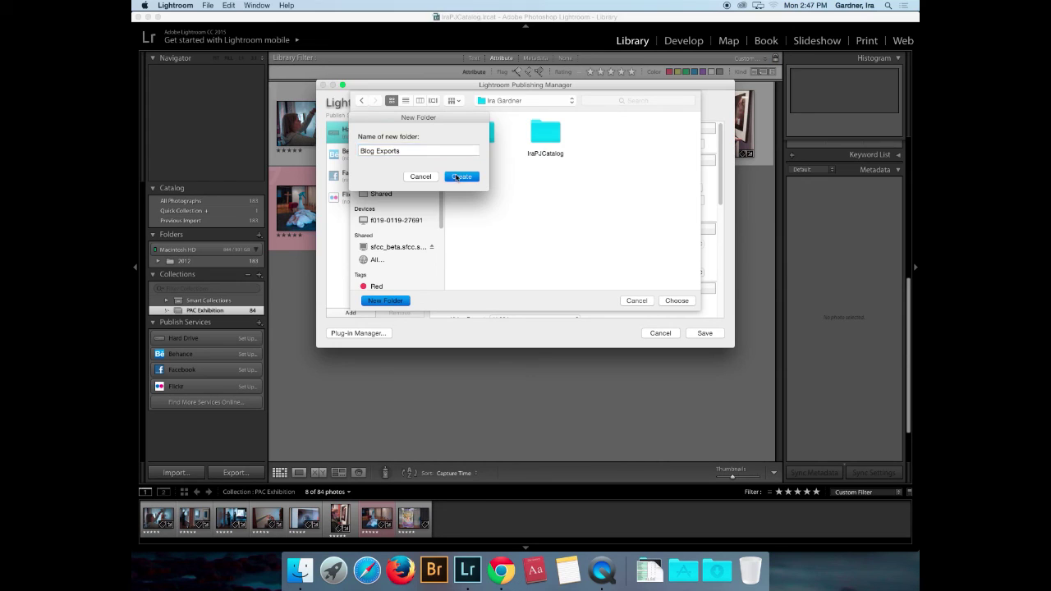
click(677, 301)
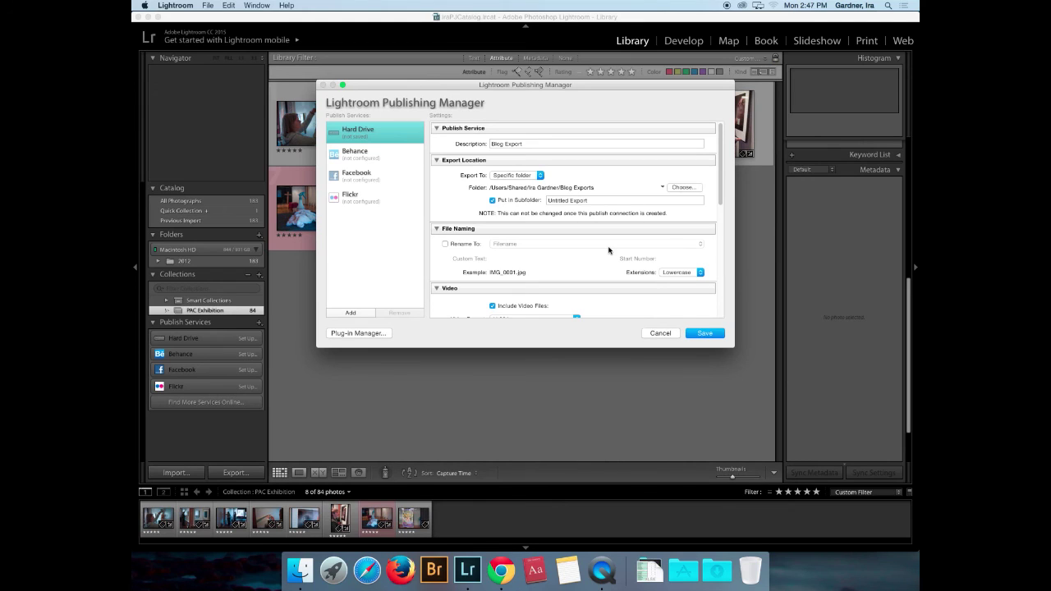
Turn on Rename To with a custom Filename + Custom Text + Sequence # naming template.
click(446, 245)
click(697, 245)
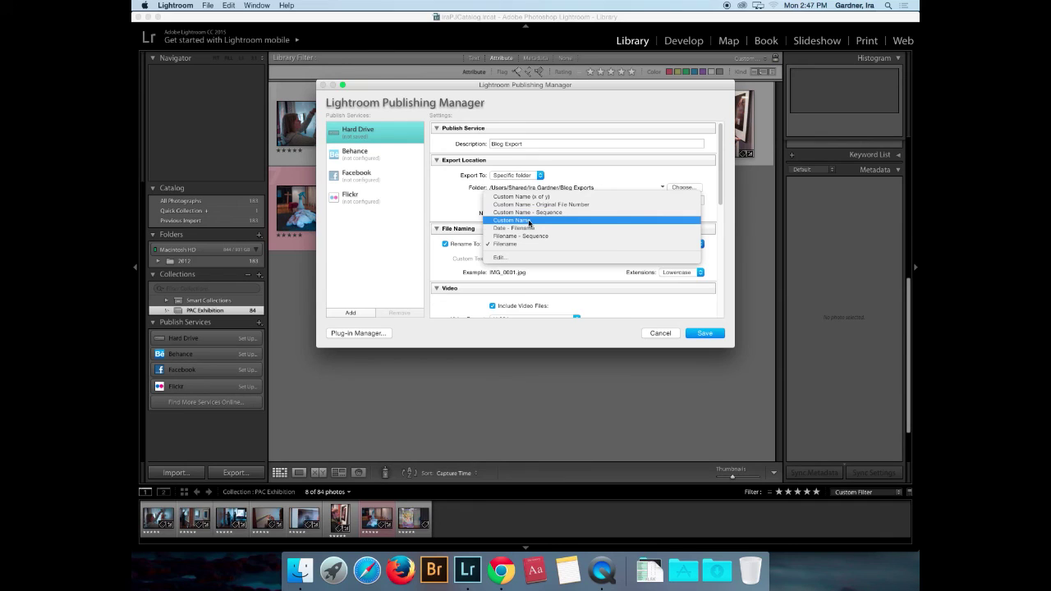
click(511, 259)
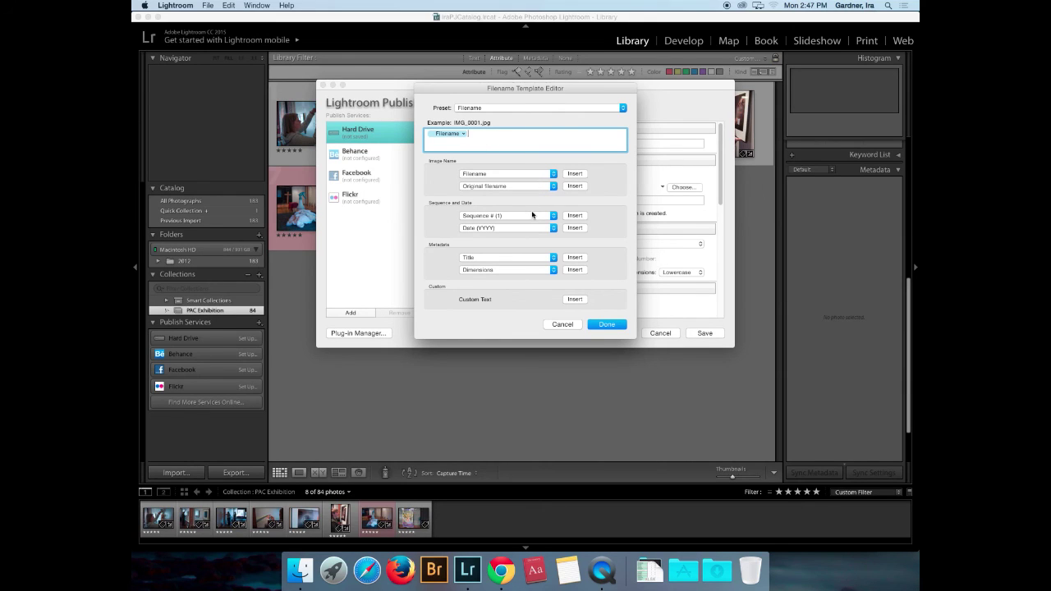
click(574, 299)
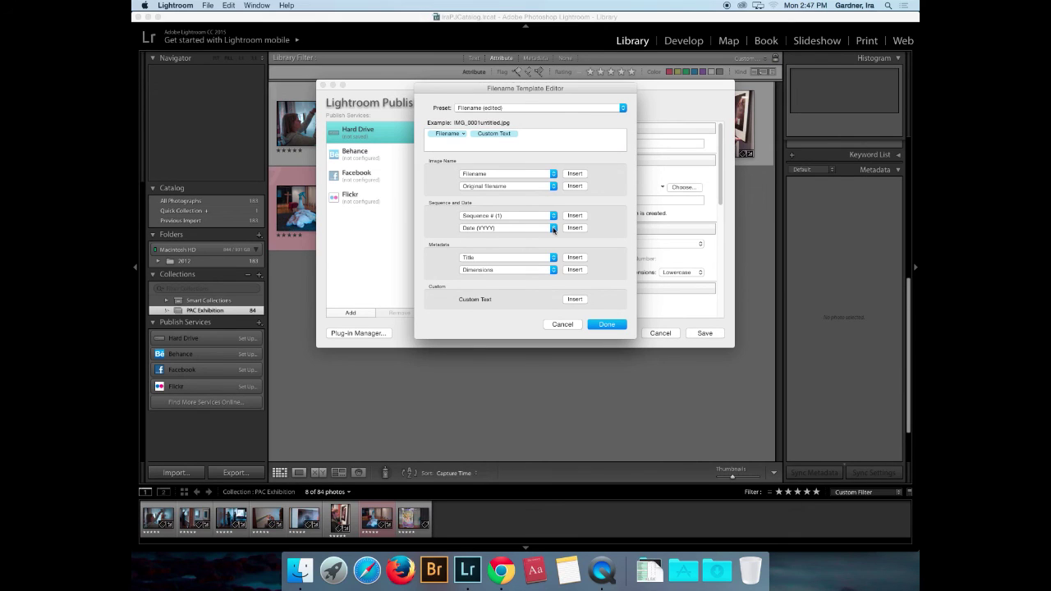
click(575, 216)
click(613, 326)
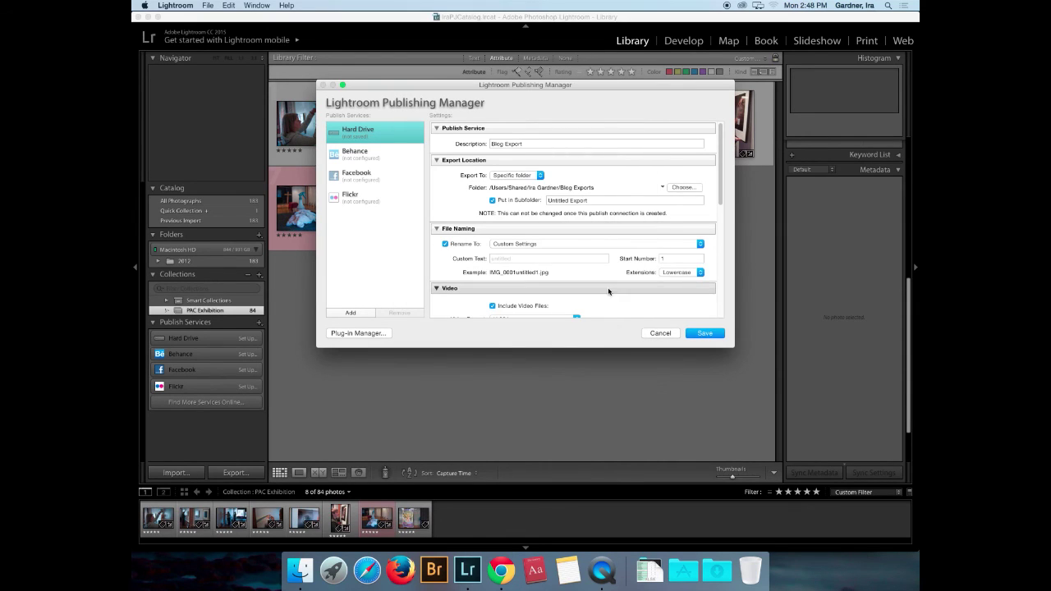
Enter 'BlogPost' as the custom text for published file names.
click(538, 259)
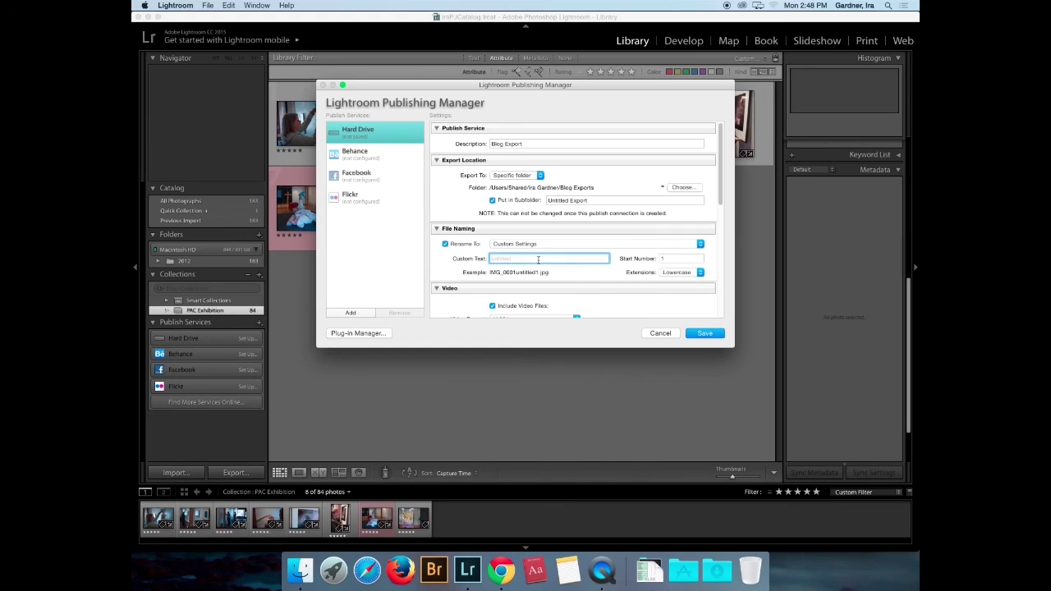
text(BlogPost)
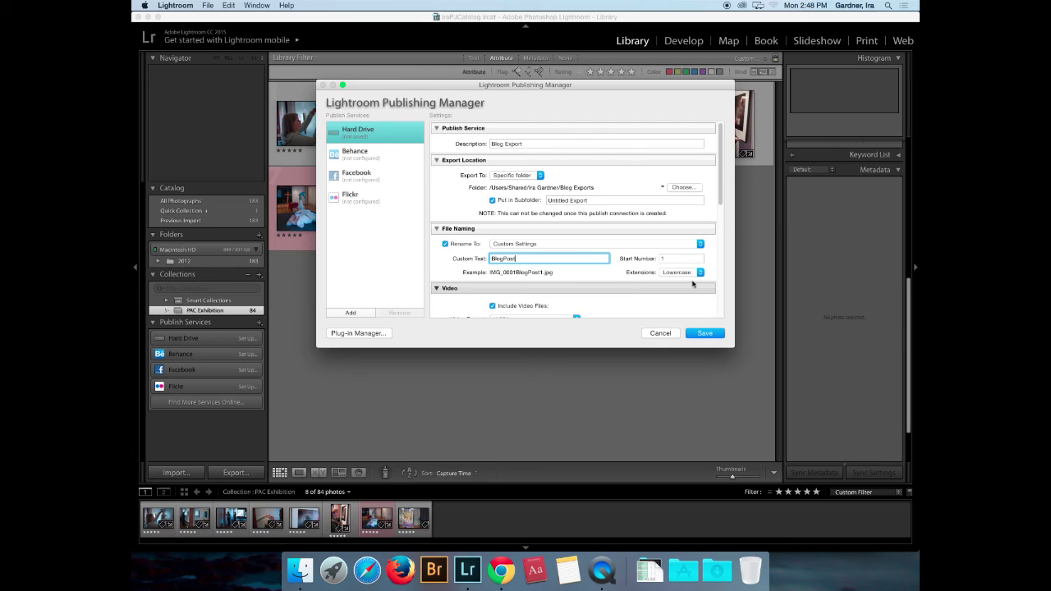
click(719, 230)
drag(719, 230, 719, 266)
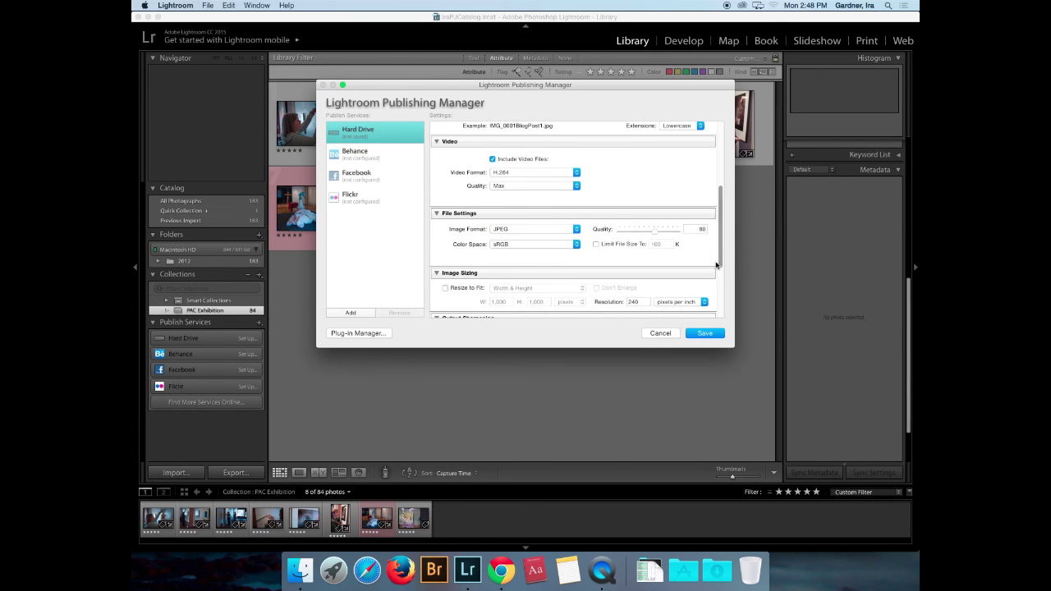
Resize images to fit 1200 × 1200 pixels and save the Blog Export service.
click(445, 288)
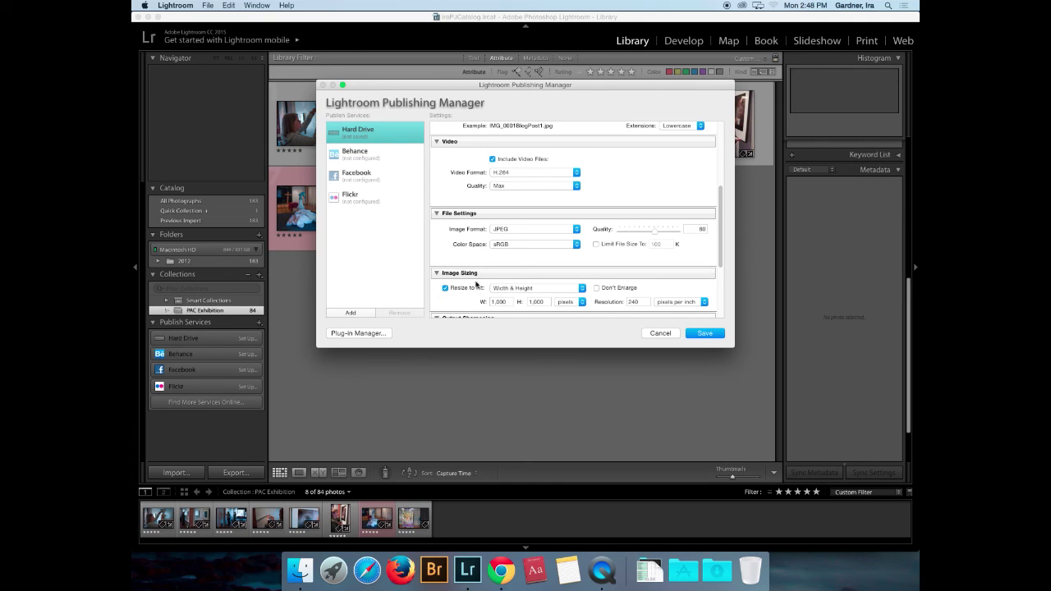
double_click(491, 302)
text(1200)
double_click(532, 302)
text(1200)
click(704, 333)
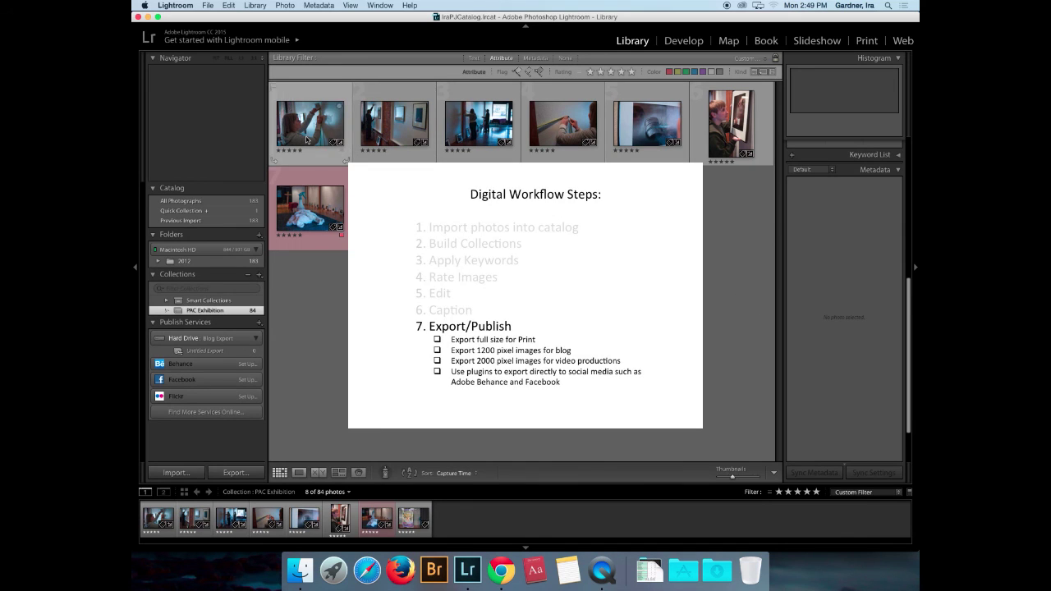
Select photo 6, photo 7 and the exhibition poster and drag them into Untitled Export.
click(392, 207)
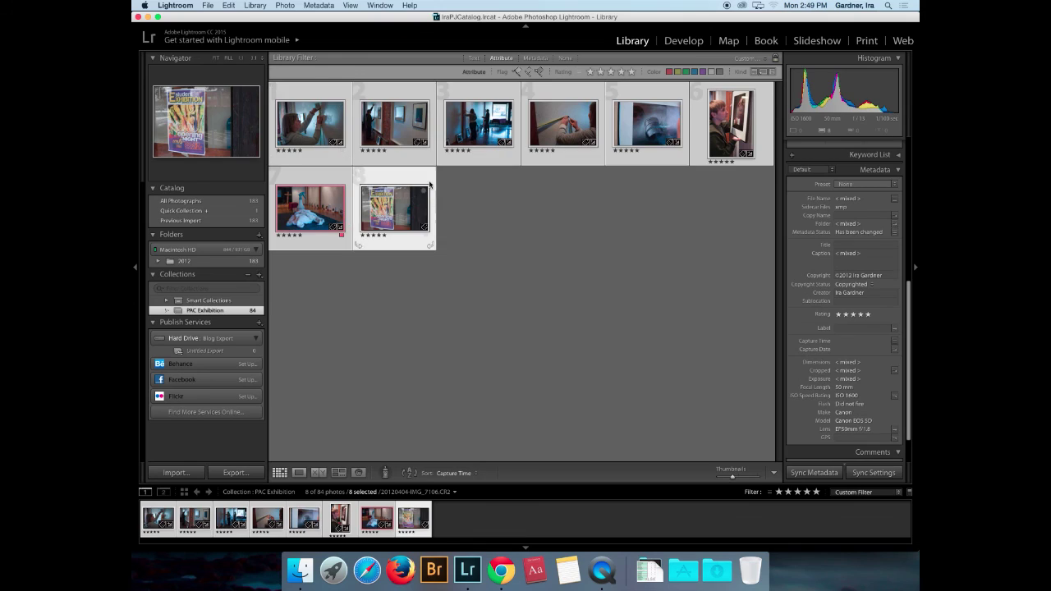
click(508, 223)
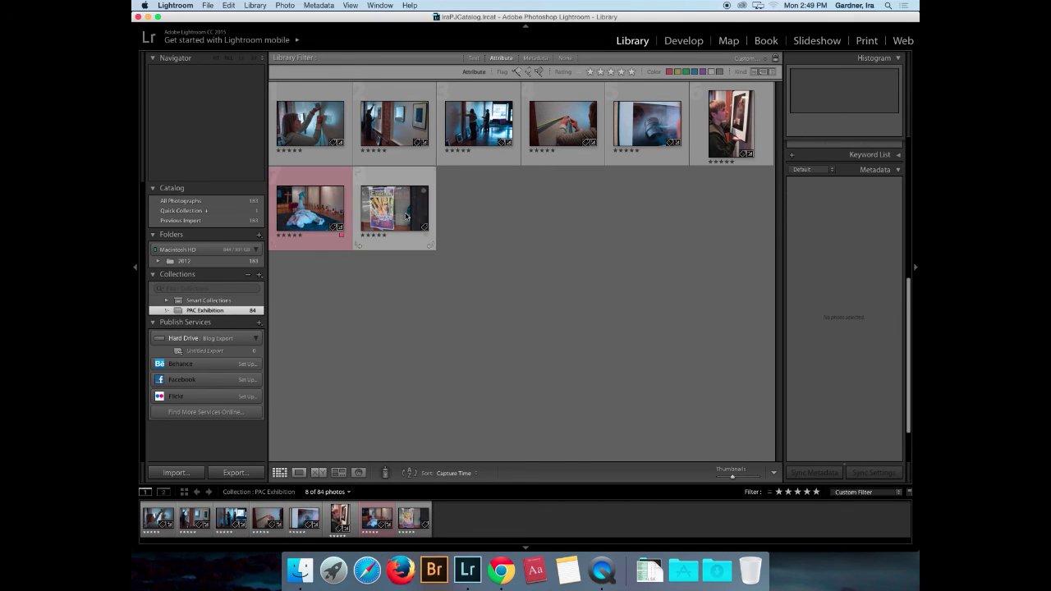
click(322, 208)
super+click(389, 212)
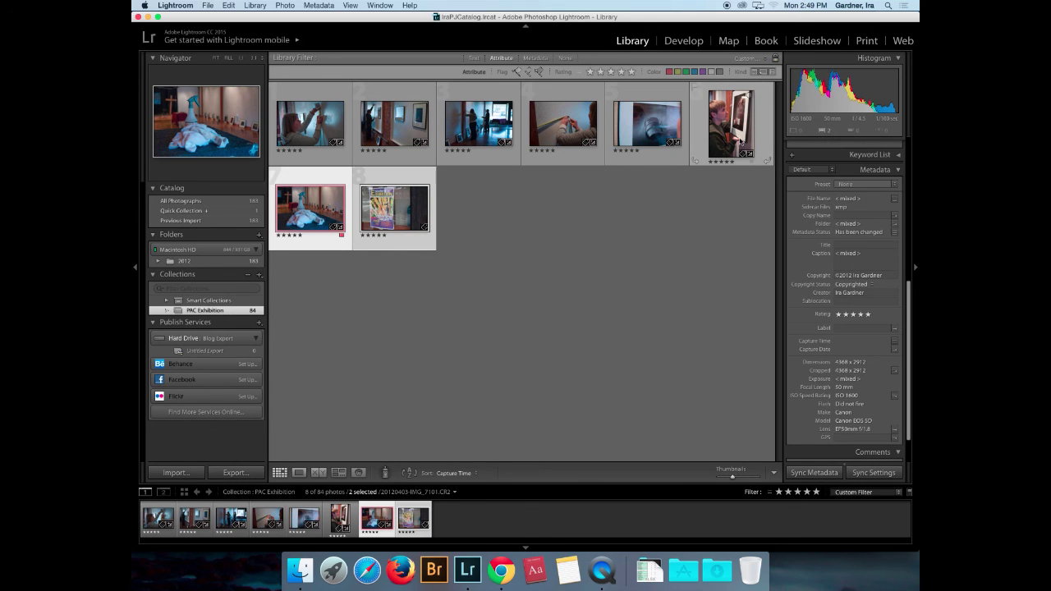
super+click(741, 141)
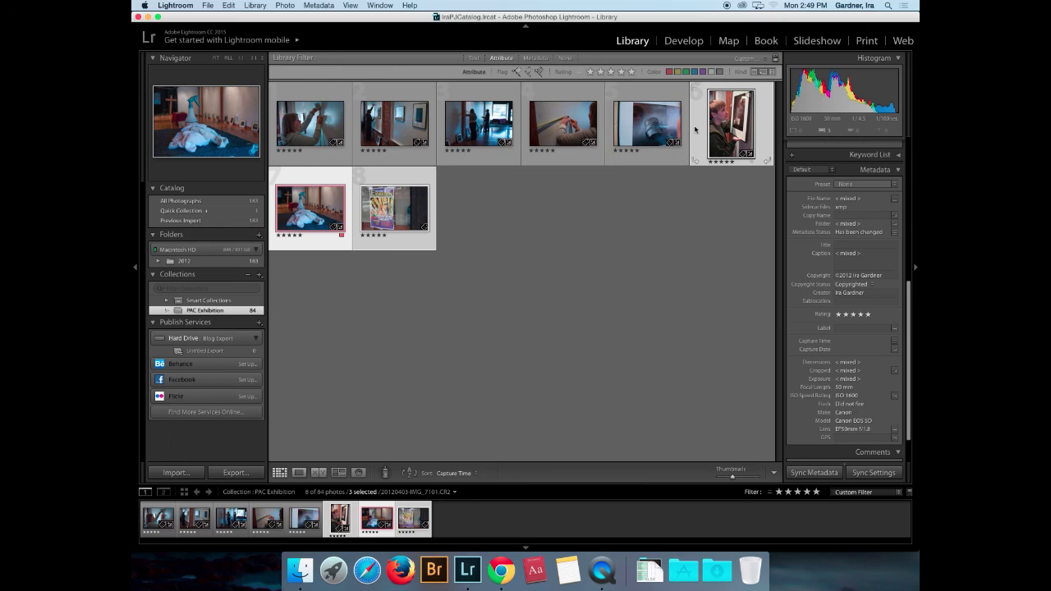
drag(328, 205, 218, 353)
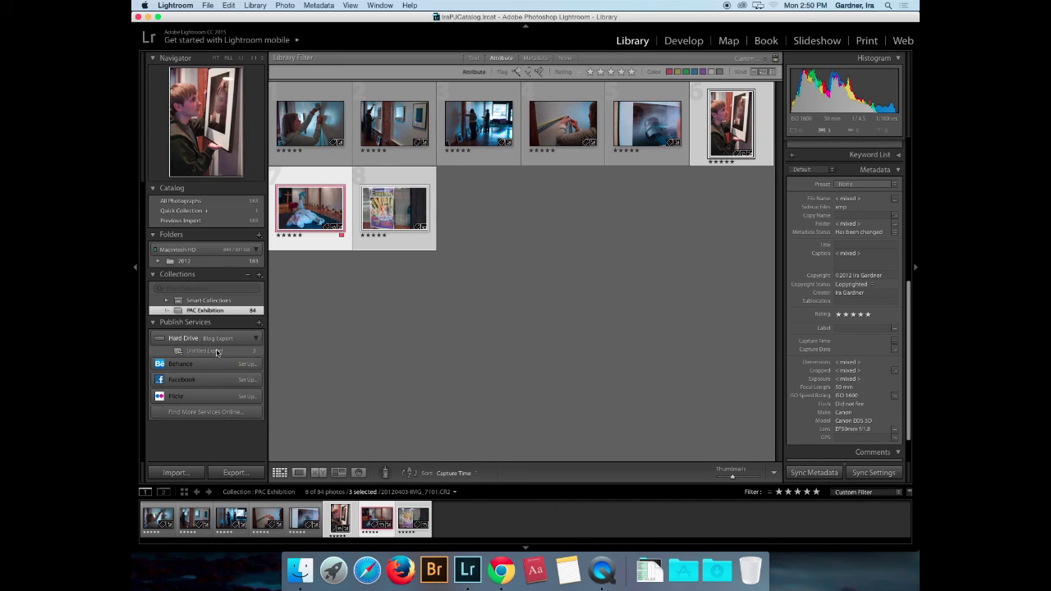
Open the Untitled Export collection and publish its three waiting photos to disk.
click(206, 351)
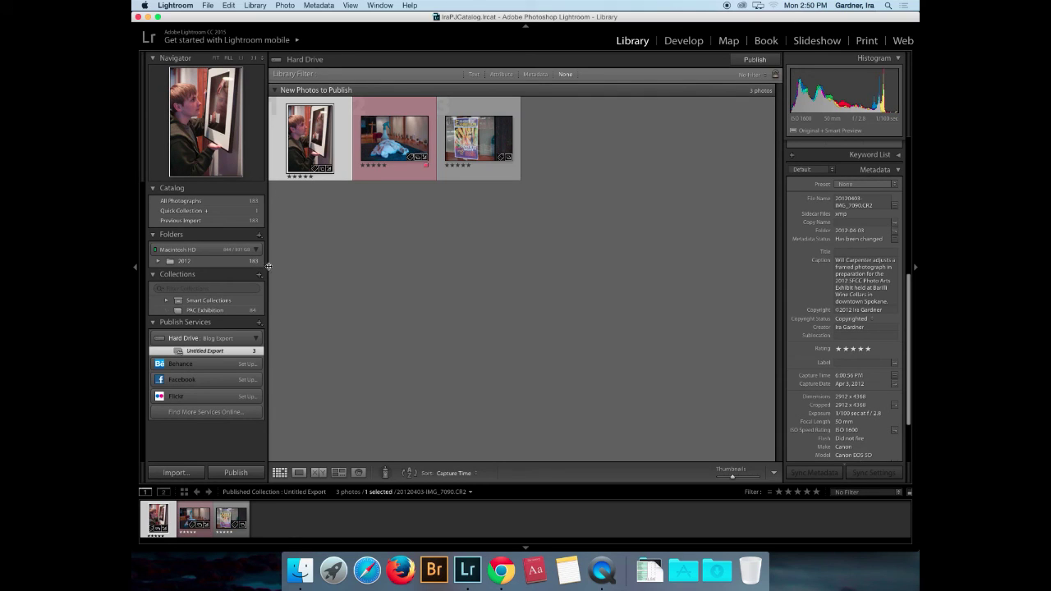
click(229, 472)
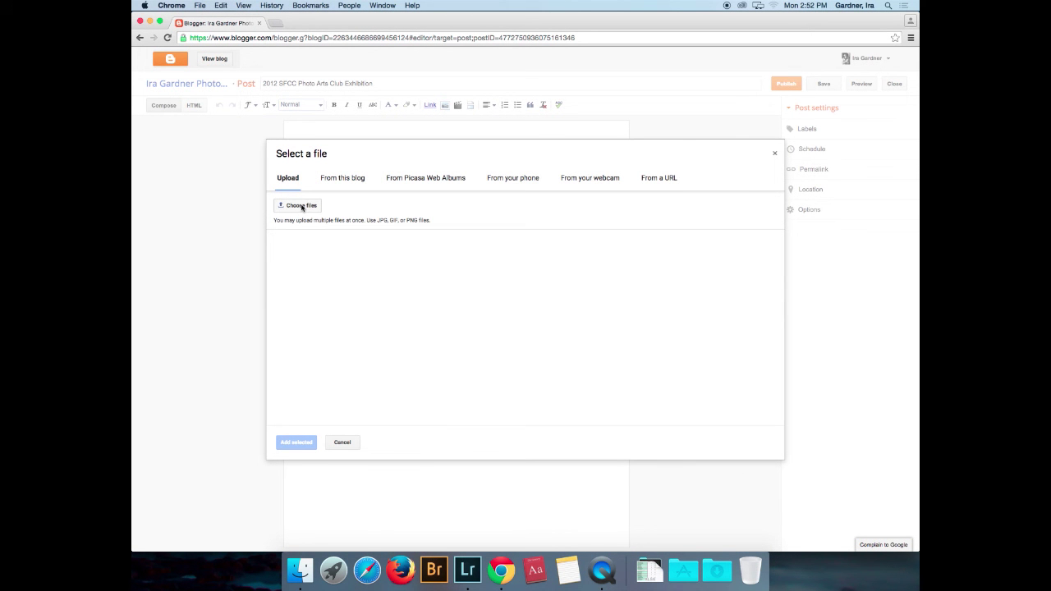
Upload the three exported images to Blogger and add them into the post body.
click(302, 207)
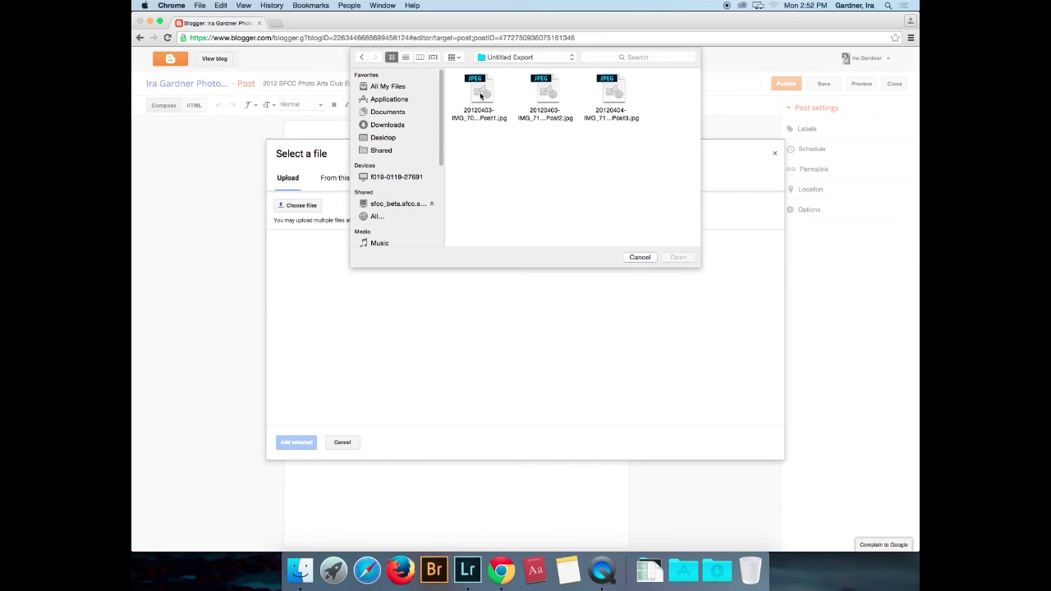
click(480, 96)
super+click(606, 97)
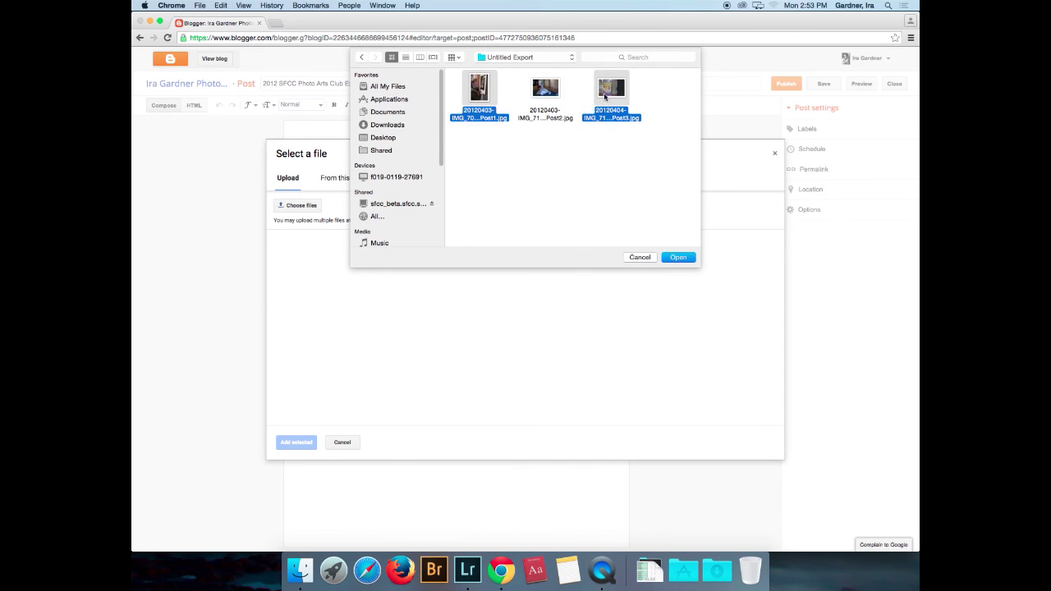
super+click(542, 110)
click(675, 257)
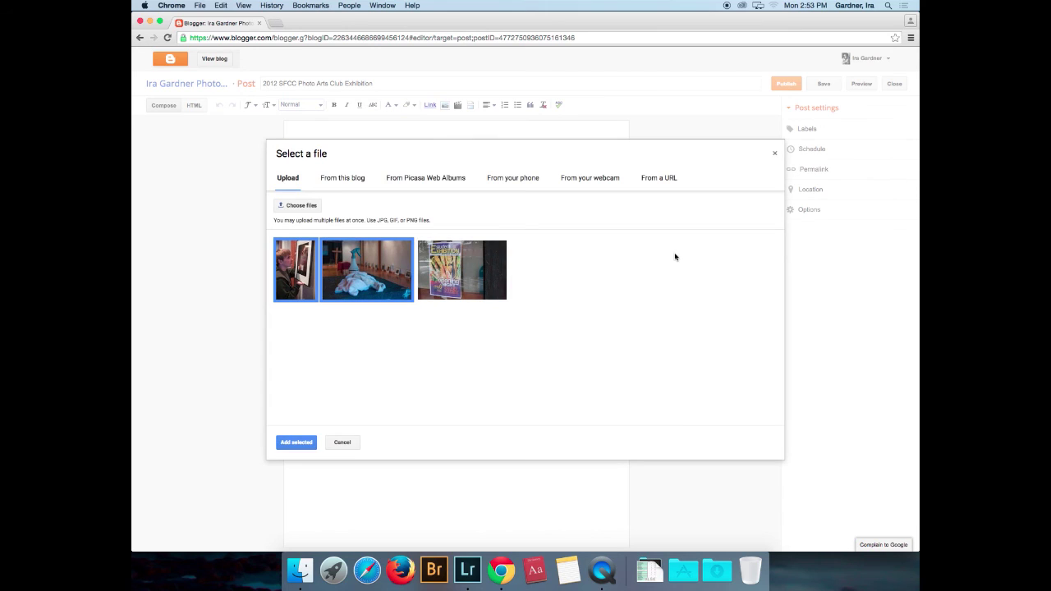
click(296, 443)
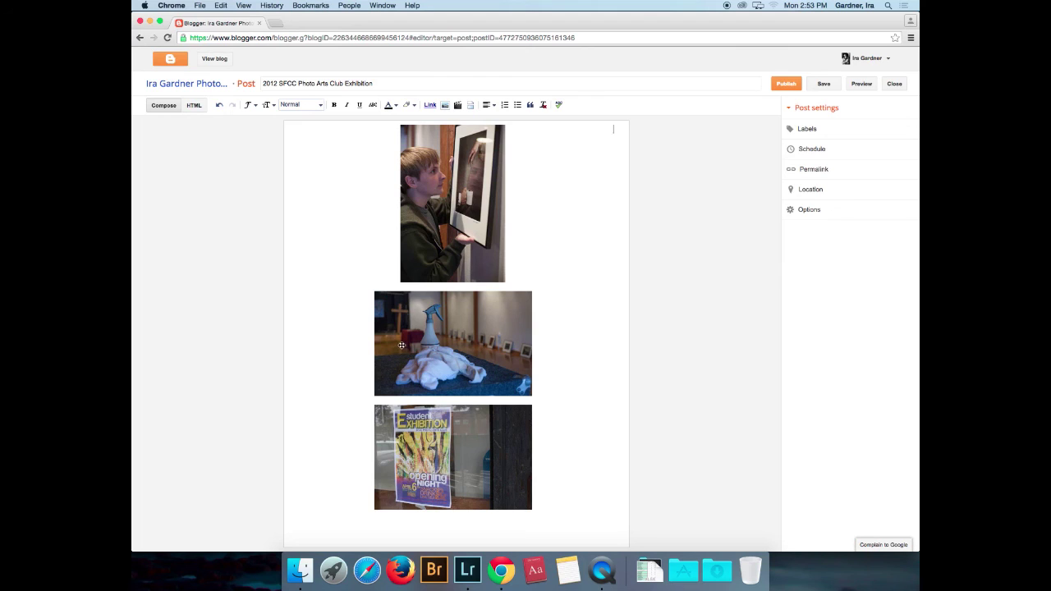
Cut the poster photo from the bottom, paste it at the post's top, and view Magazine layout.
click(494, 365)
click(462, 445)
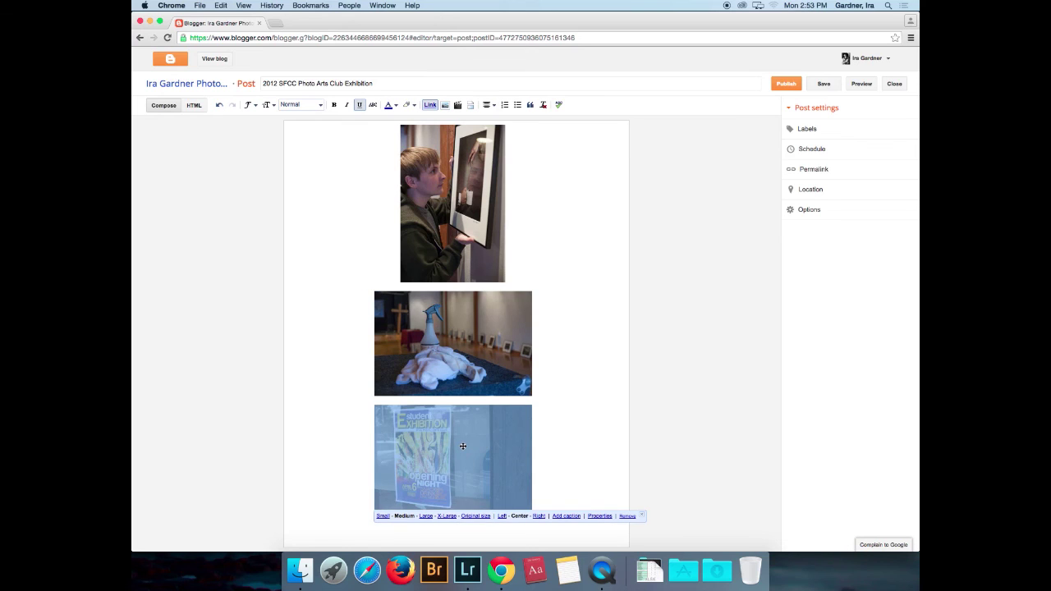
key(BackSpace)
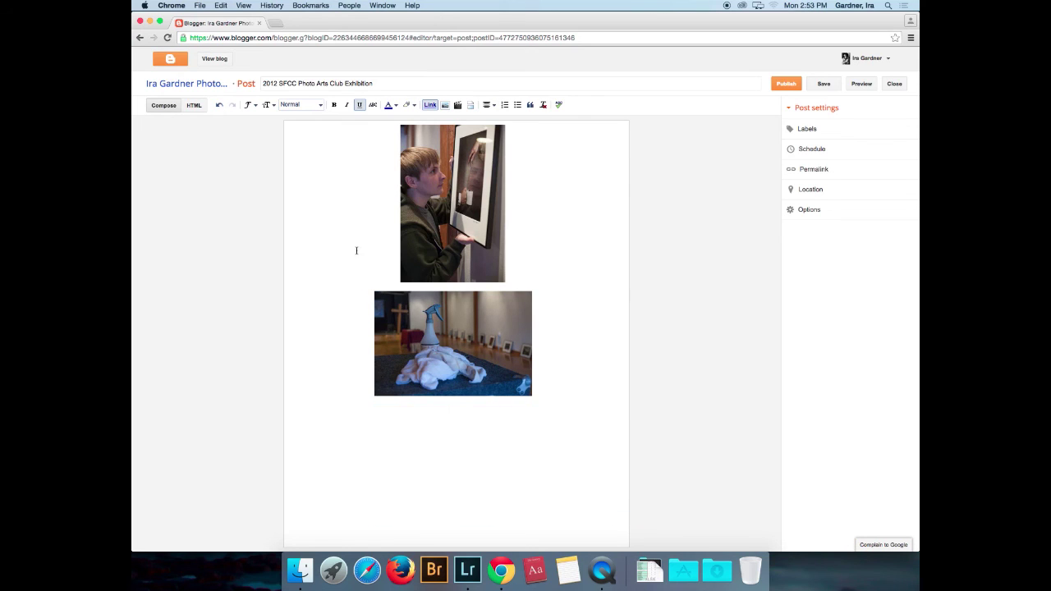
click(390, 238)
key(cmd+v)
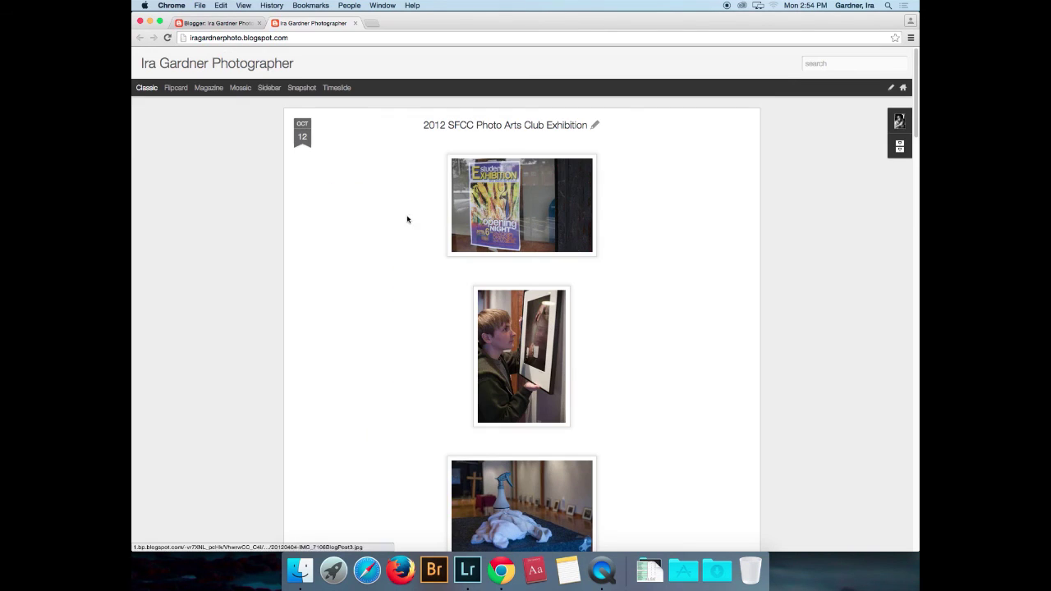
click(208, 88)
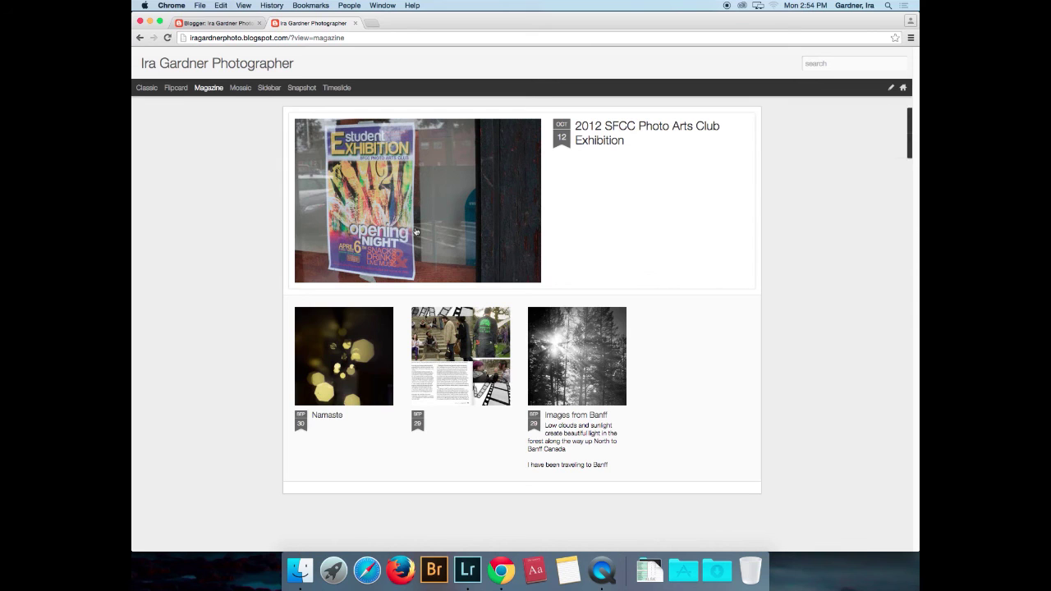
Open the featured exhibition post on the blog and return to its editor.
click(416, 231)
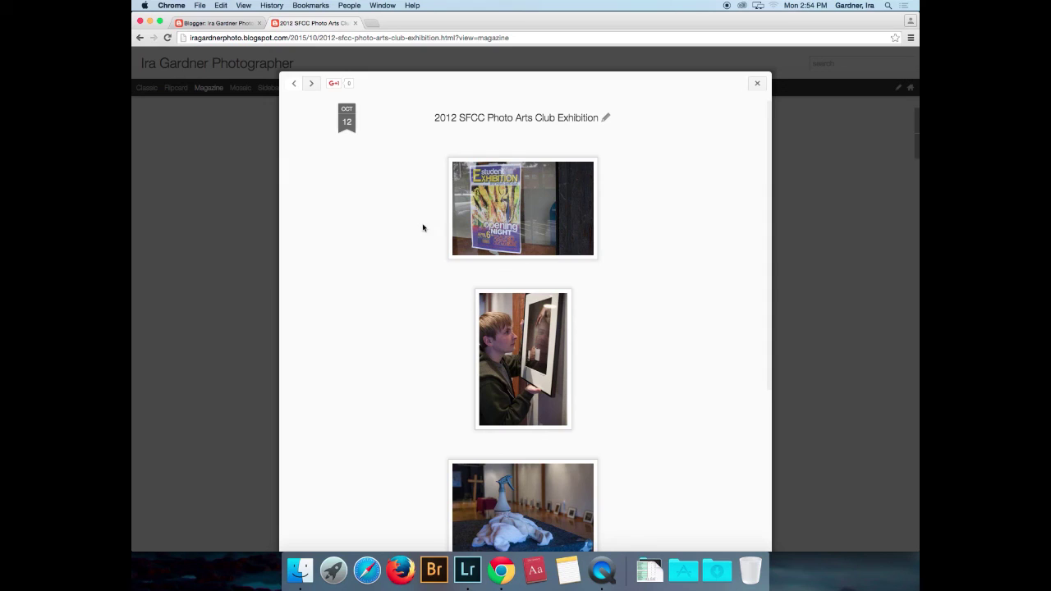
click(606, 119)
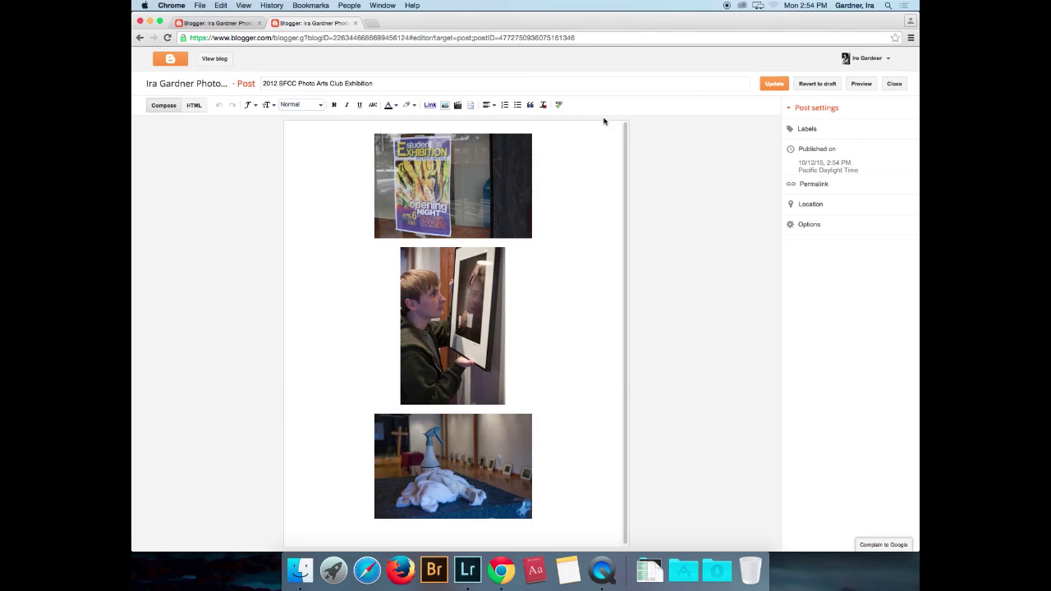
Move the boy photo to the top of the post, deleting the duplicate poster copy.
click(476, 291)
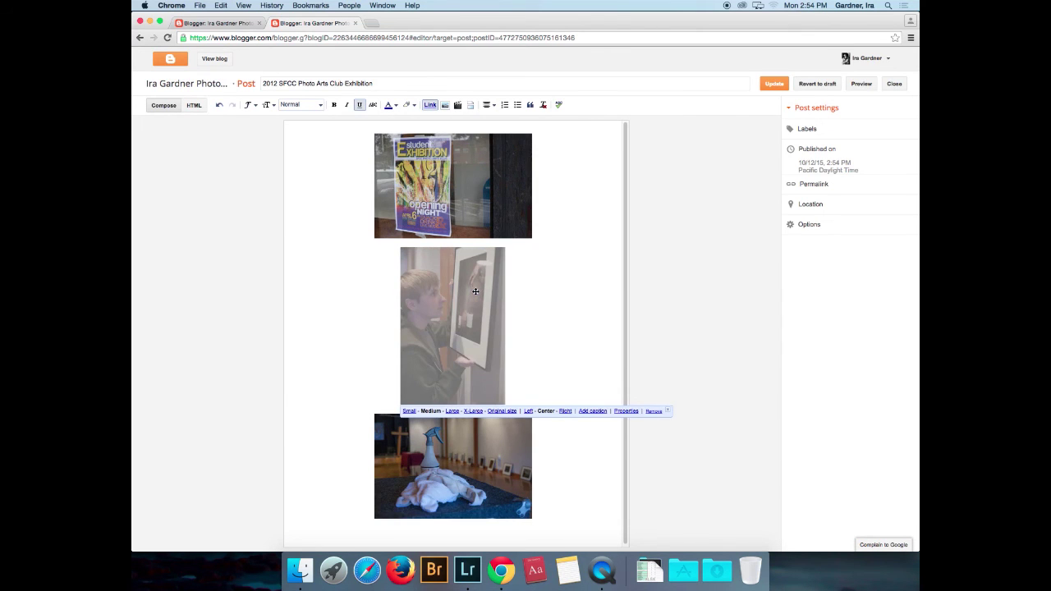
click(369, 213)
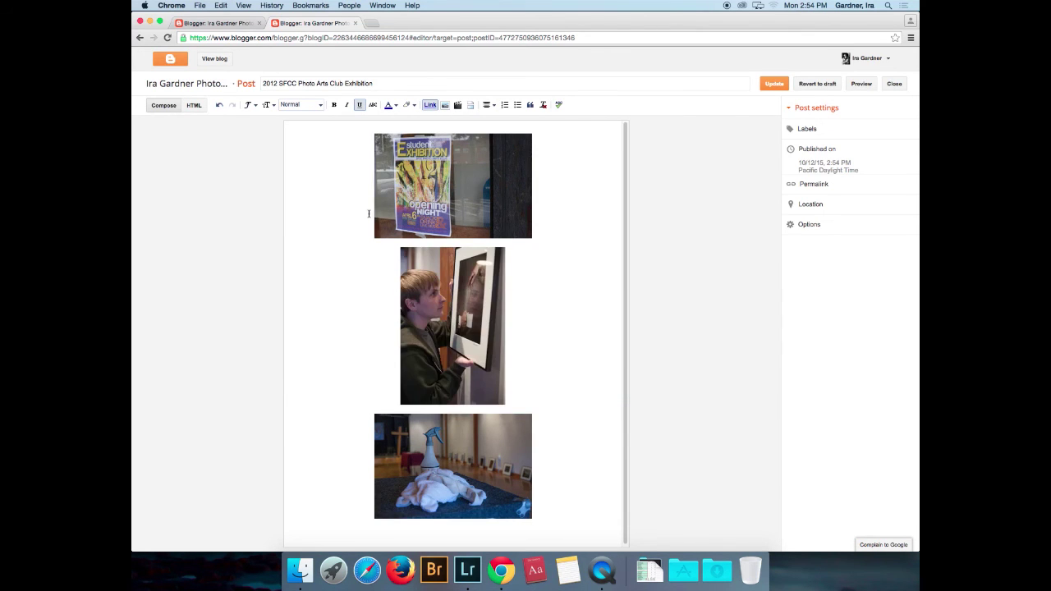
key(super+v)
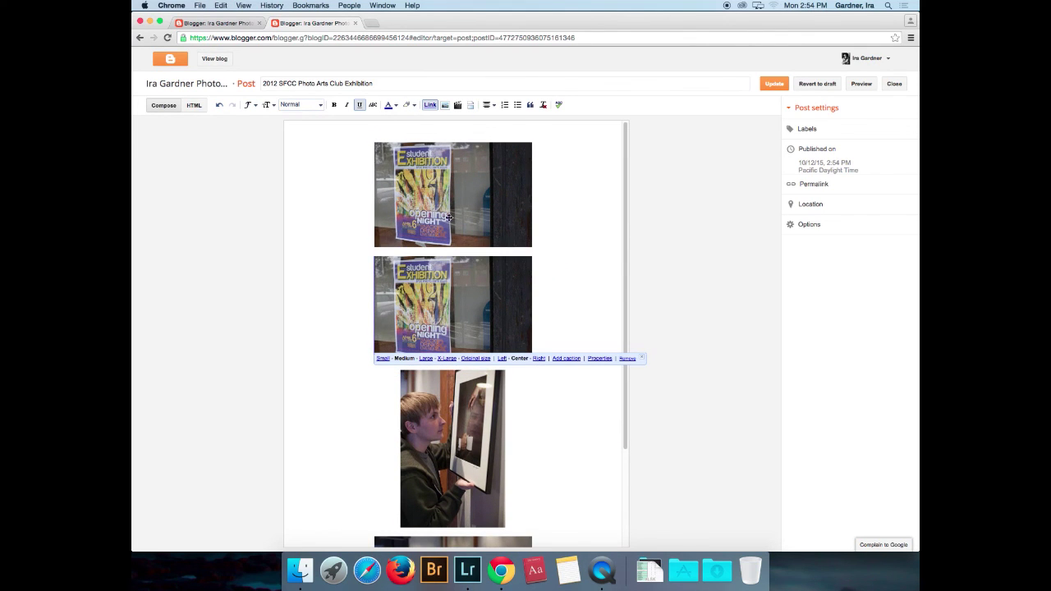
click(514, 229)
key(BackSpace)
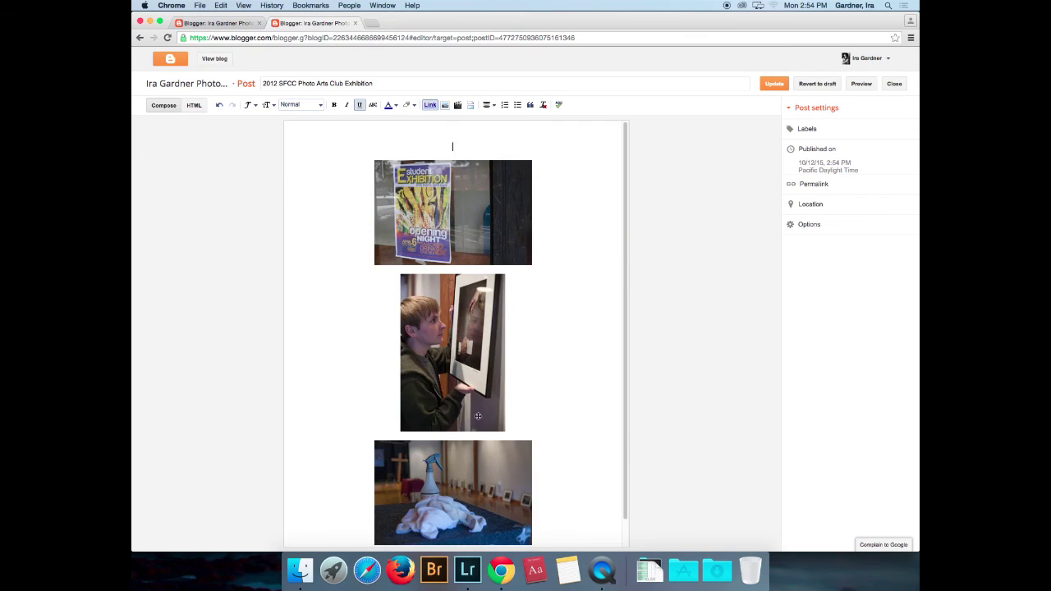
click(479, 398)
key(BackSpace)
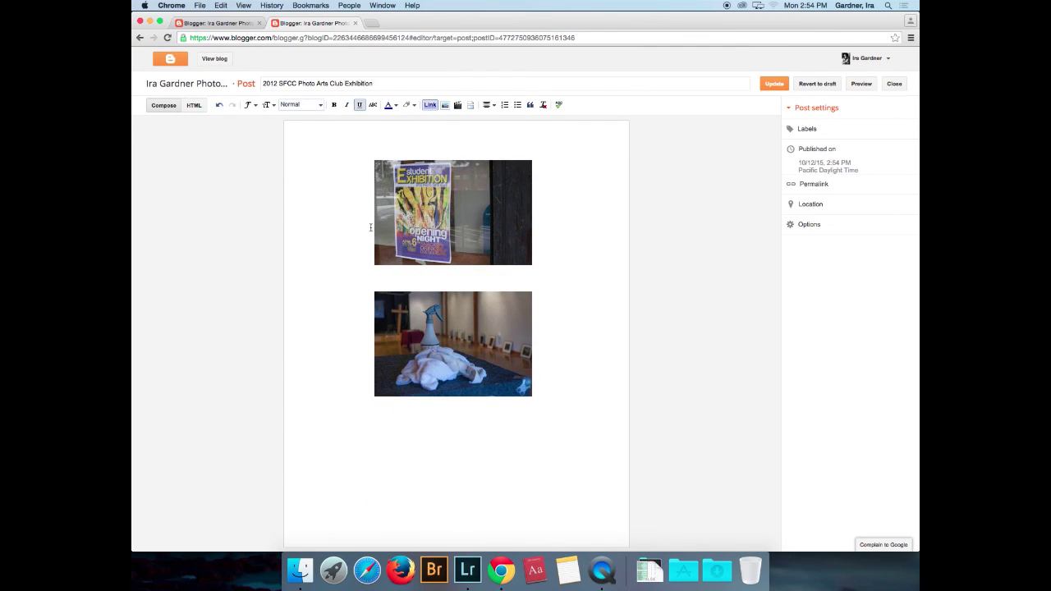
click(370, 229)
key(cmd+v)
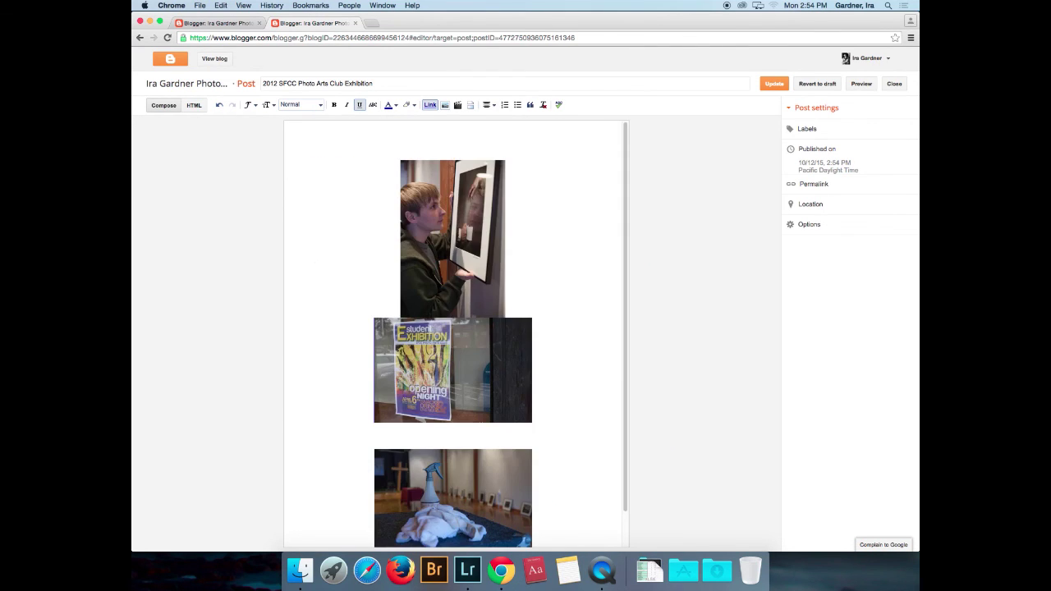
Make the boy photo Large and the poster photo Small.
click(429, 222)
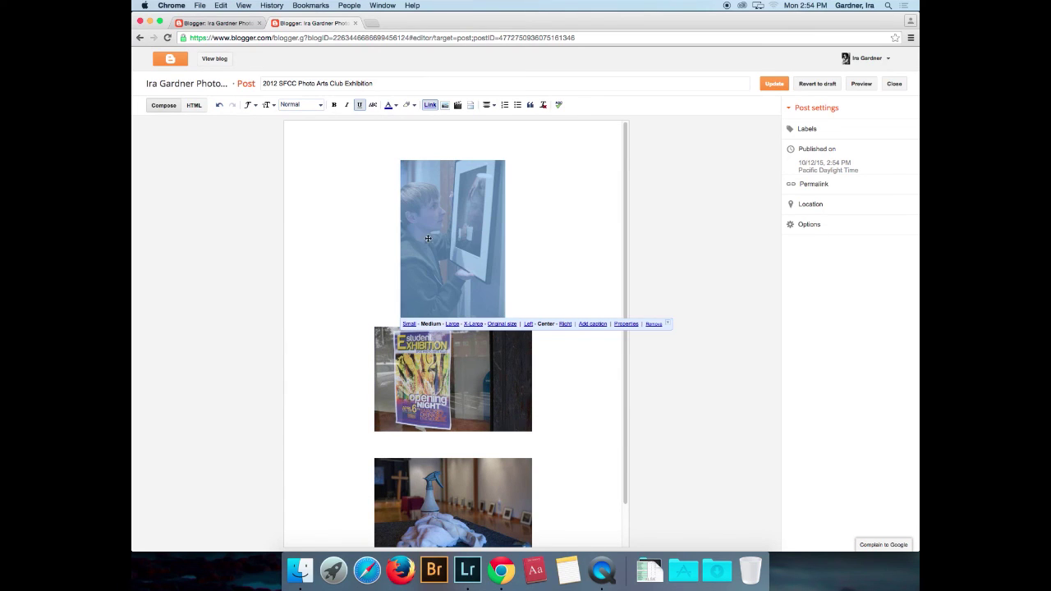
click(451, 324)
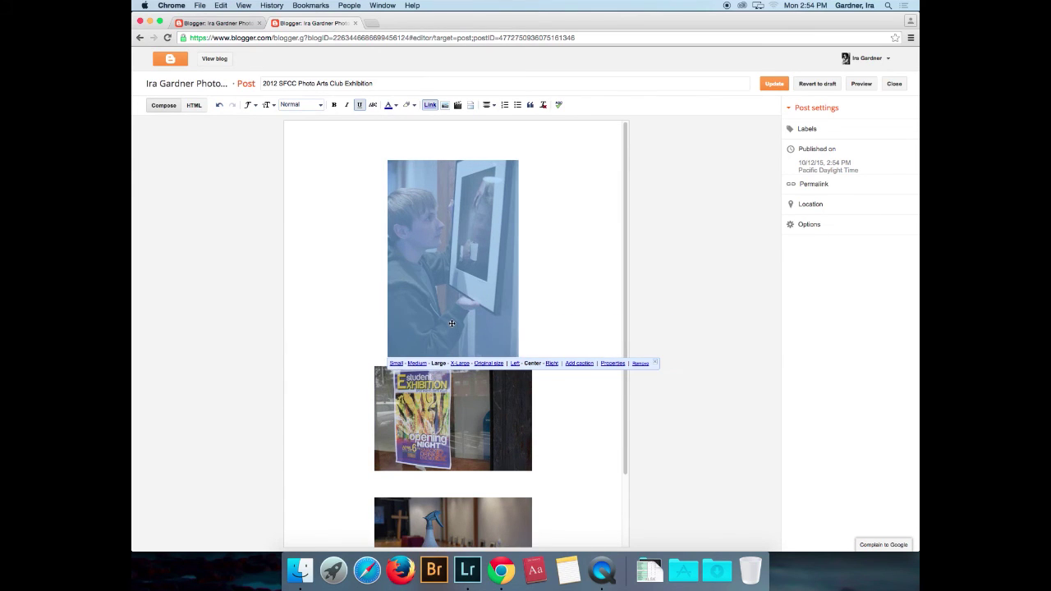
click(490, 432)
click(384, 481)
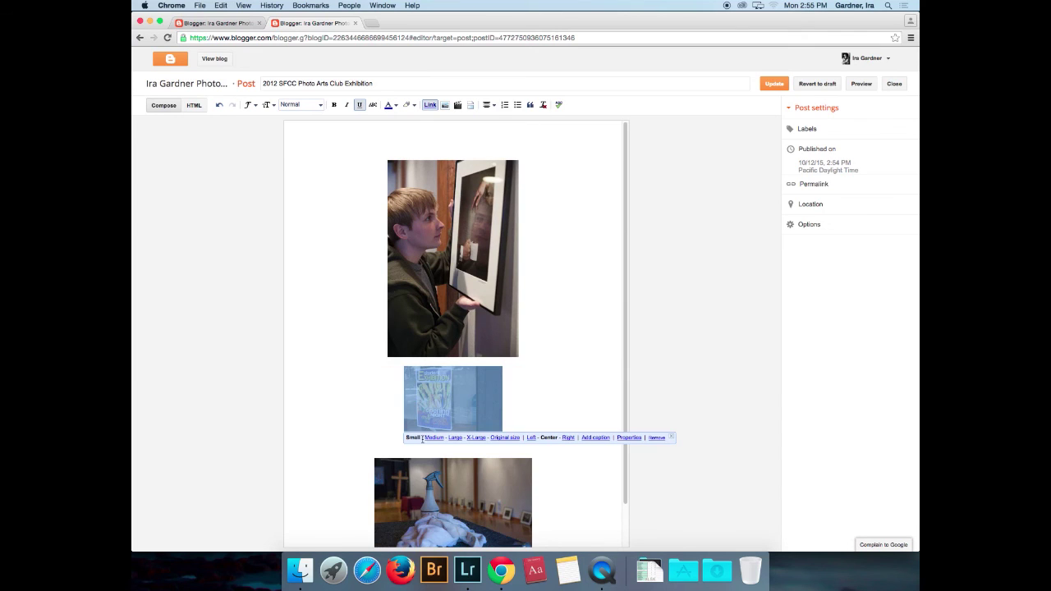
Make the spray-bottle photo Large, move it above the poster, and update the post.
click(472, 488)
click(426, 450)
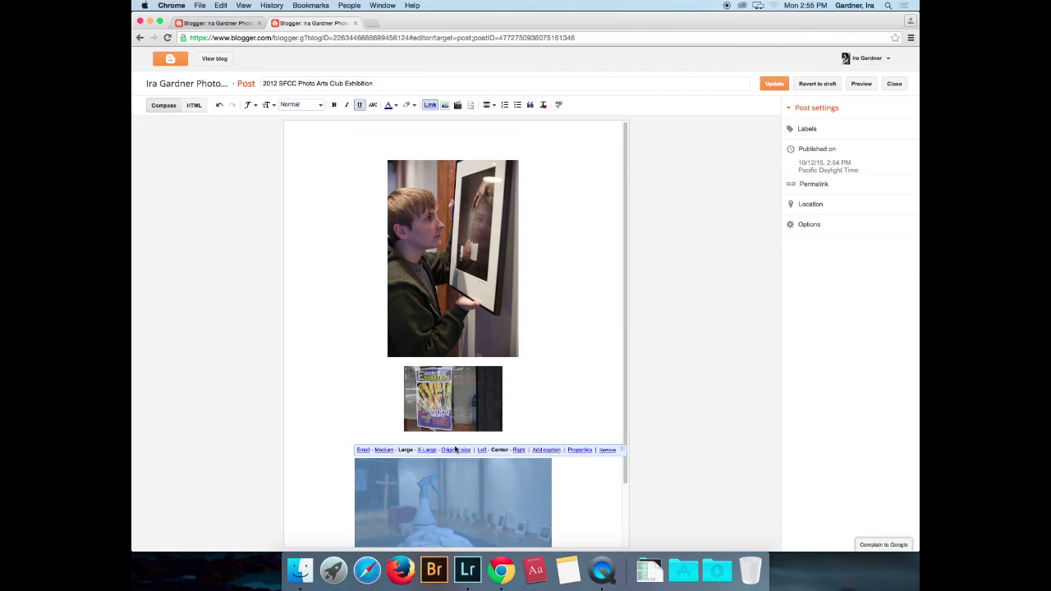
mouse_move(418, 496)
mouse_down()
mouse_move(382, 431)
mouse_move(394, 406)
mouse_up()
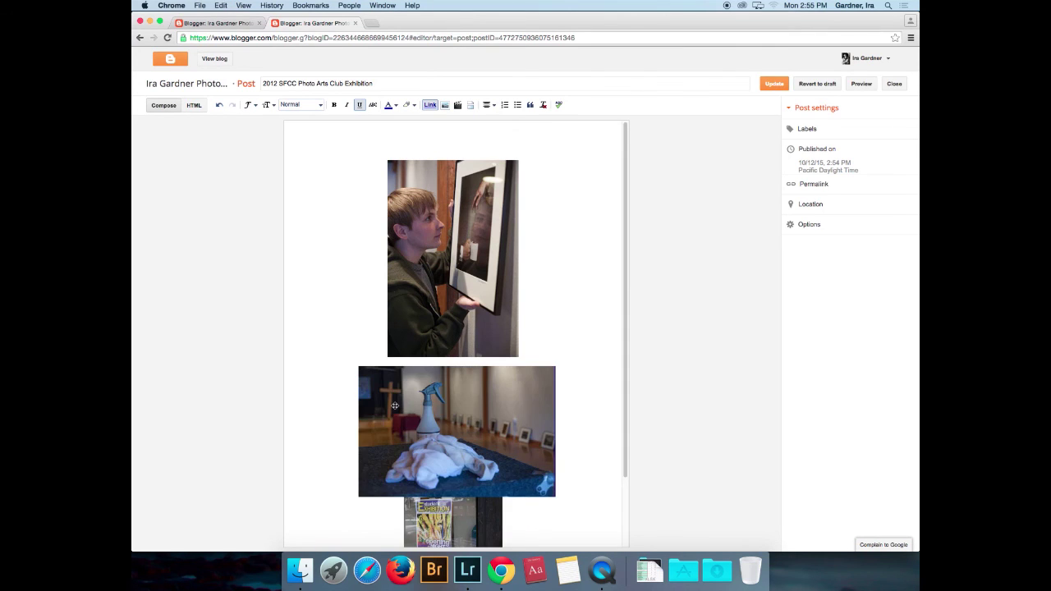
scroll(395, 406, down, 1)
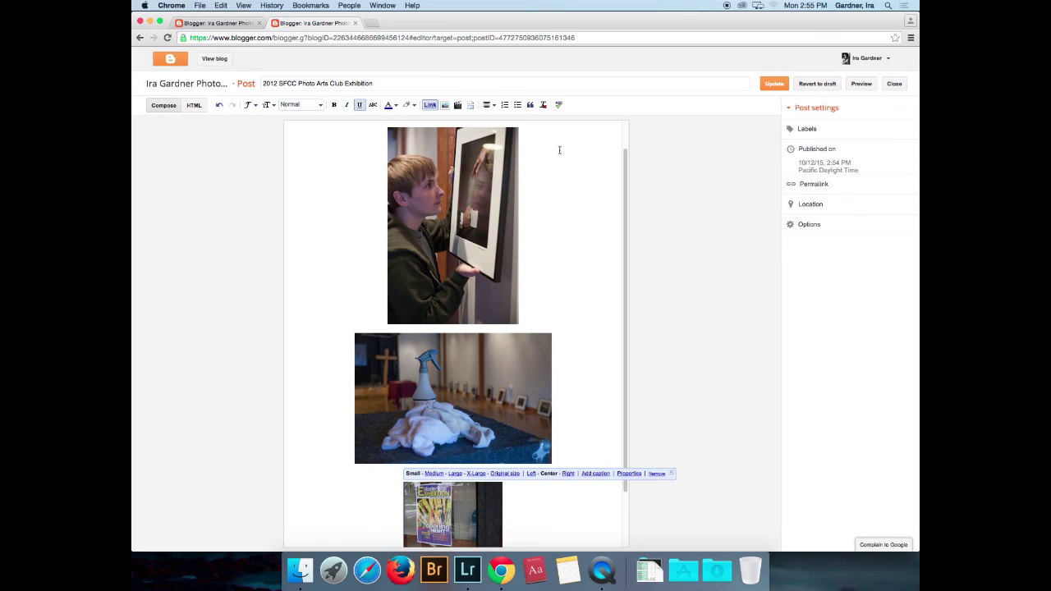
click(774, 84)
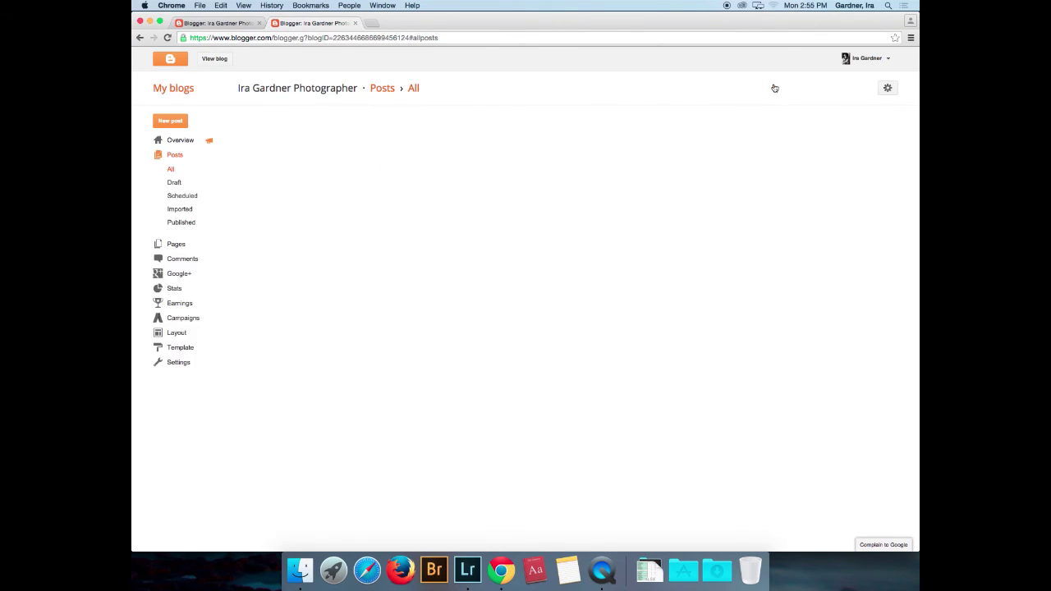
Open the live blog in a new tab and switch it to Magazine view.
click(306, 59)
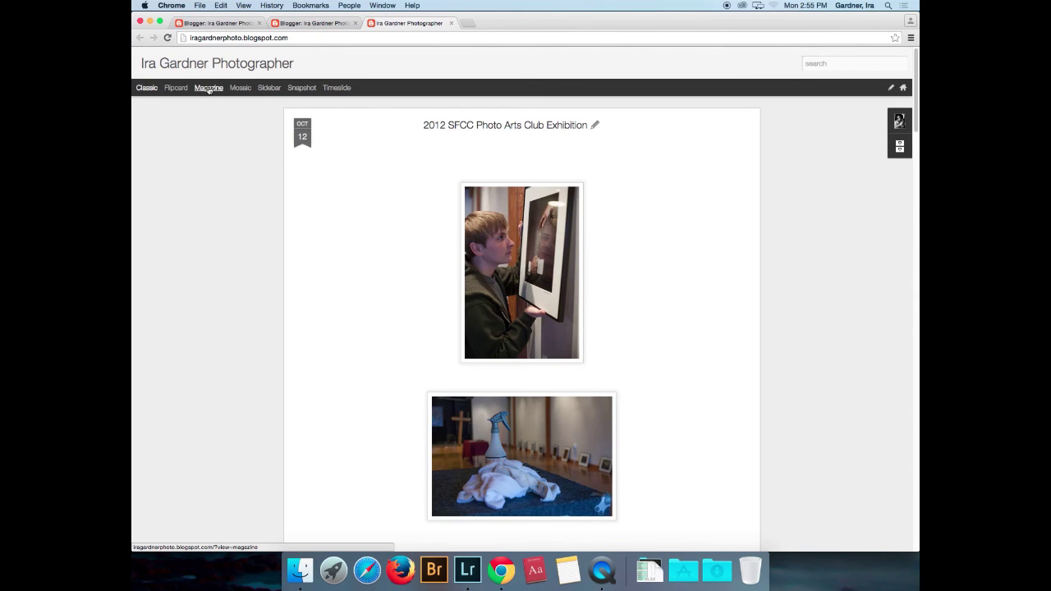
click(209, 88)
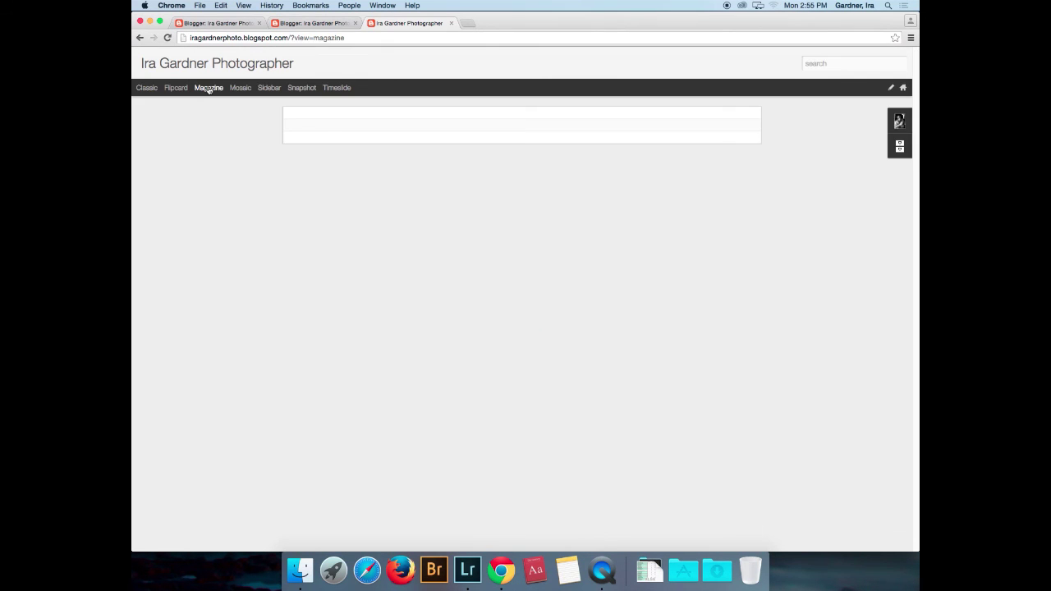